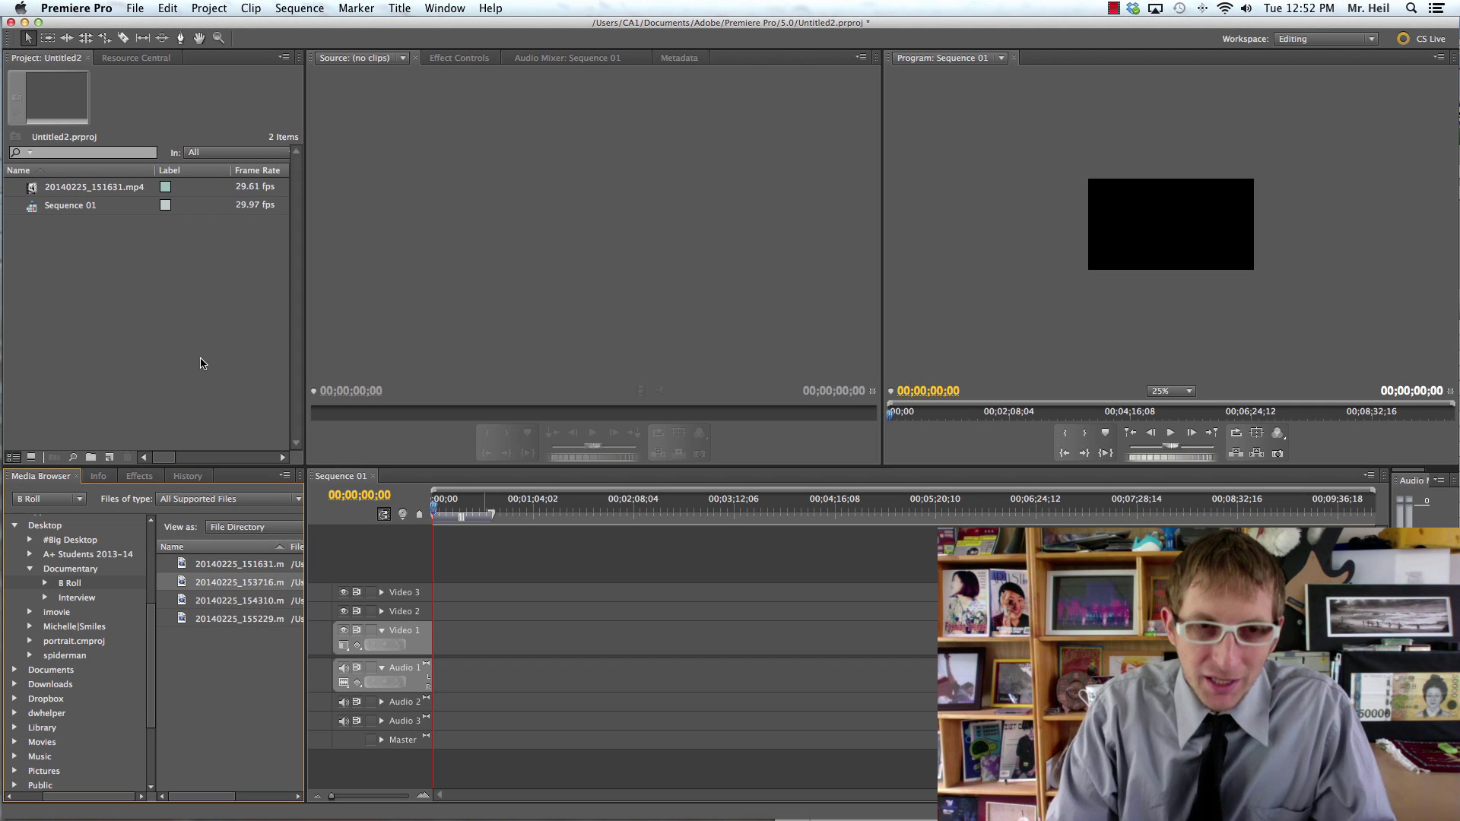
Step: Start a new sequence, browse other preset folders, and keep DV-NTSC Widescreen 48kHz selected
key(super+n)
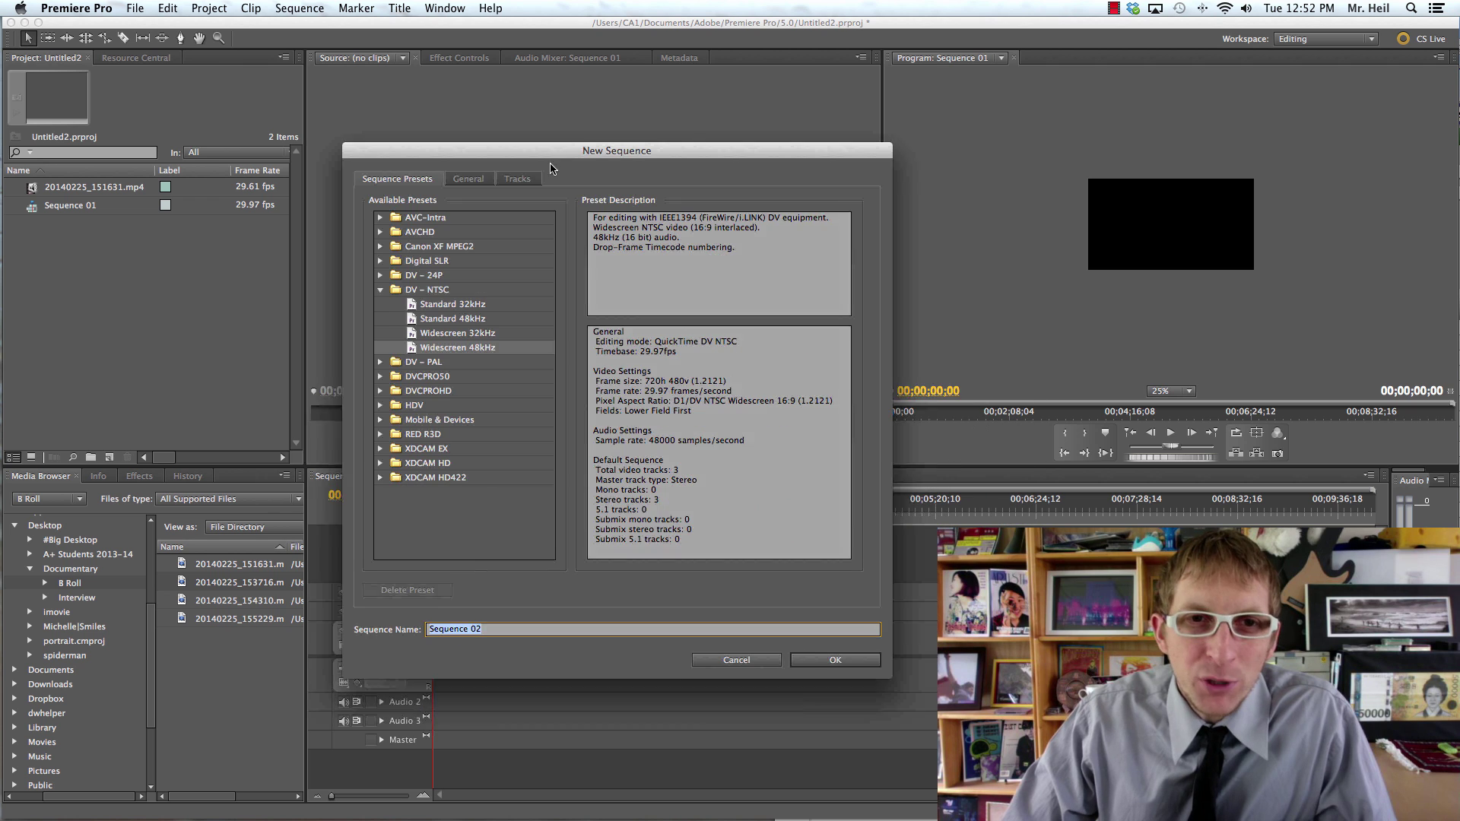
drag(551, 163, 520, 155)
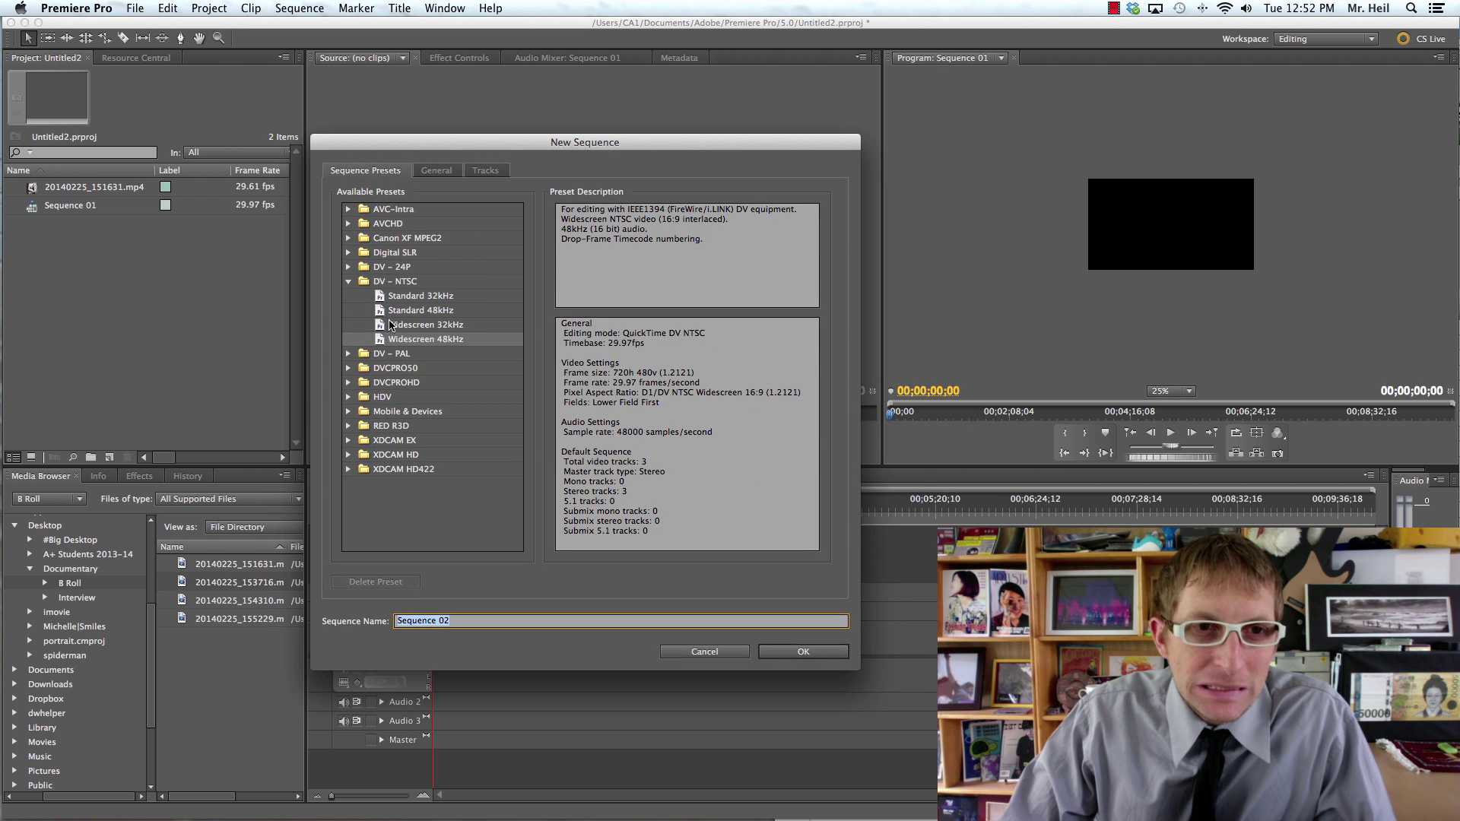
click(402, 341)
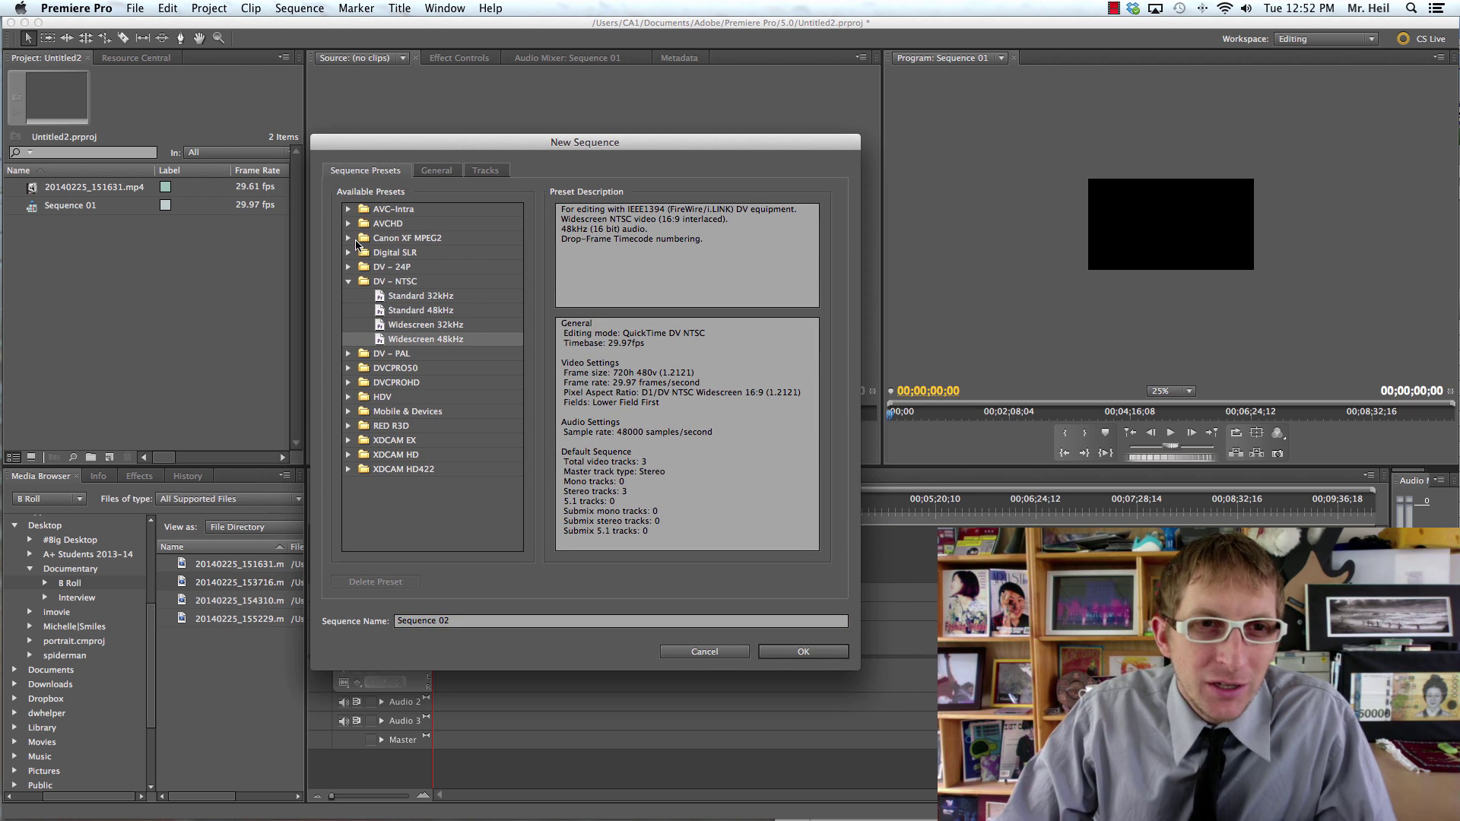
click(347, 238)
click(346, 239)
click(348, 252)
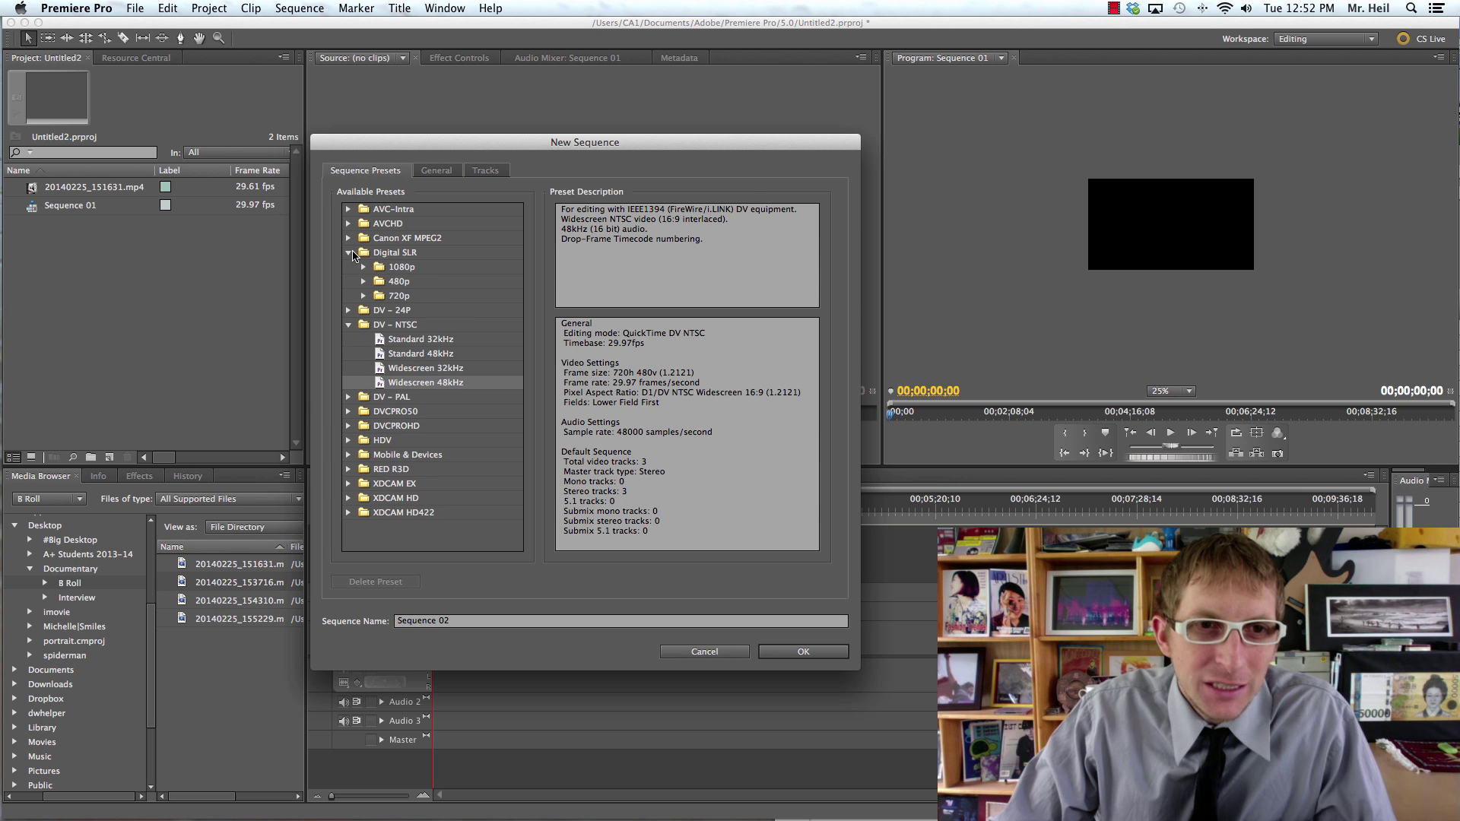
click(349, 252)
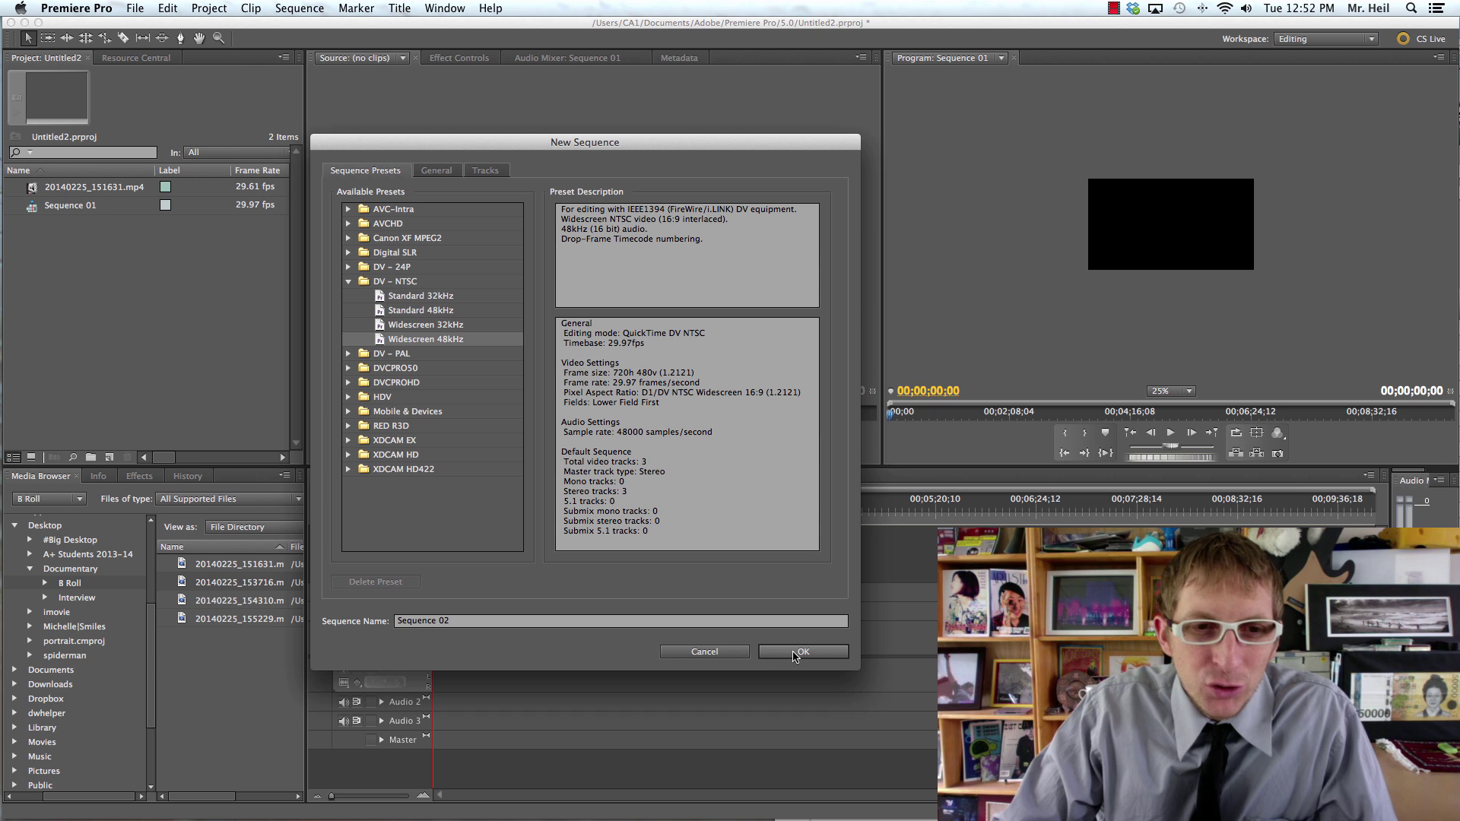
Step: Name the sequence 'Documentary' and confirm the settings
drag(457, 621, 375, 622)
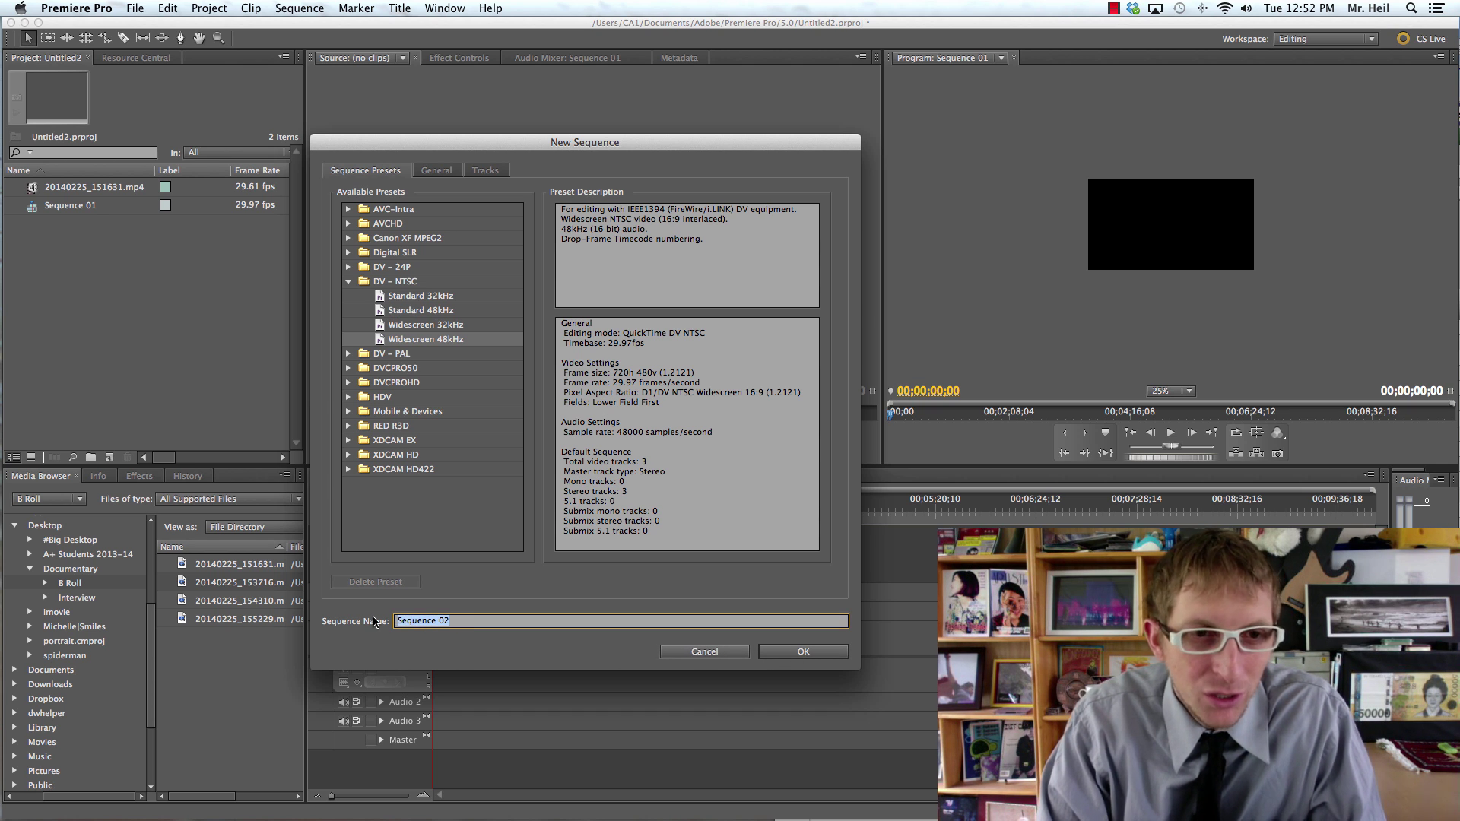
text(Documentary)
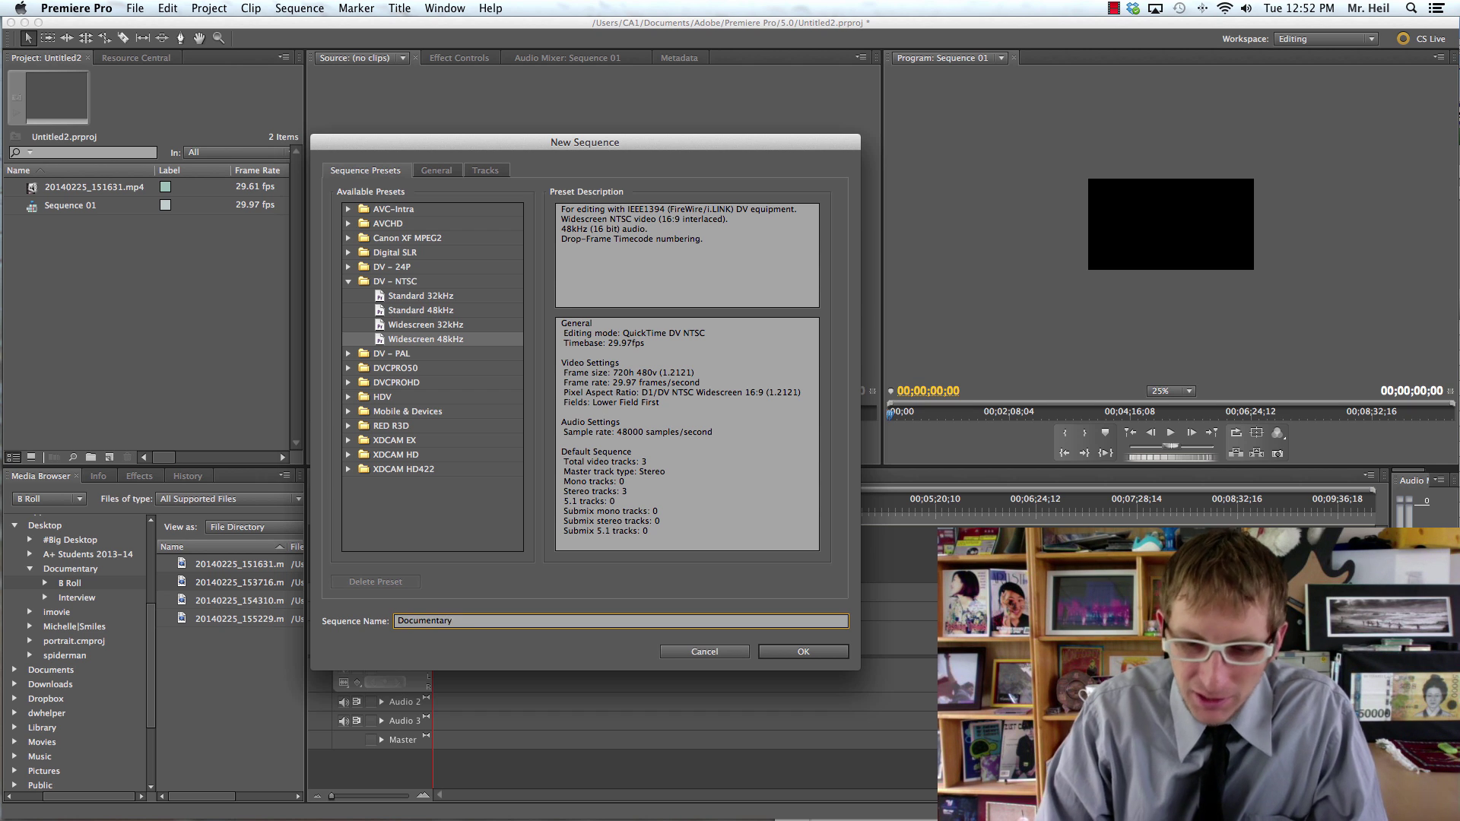
key(Return)
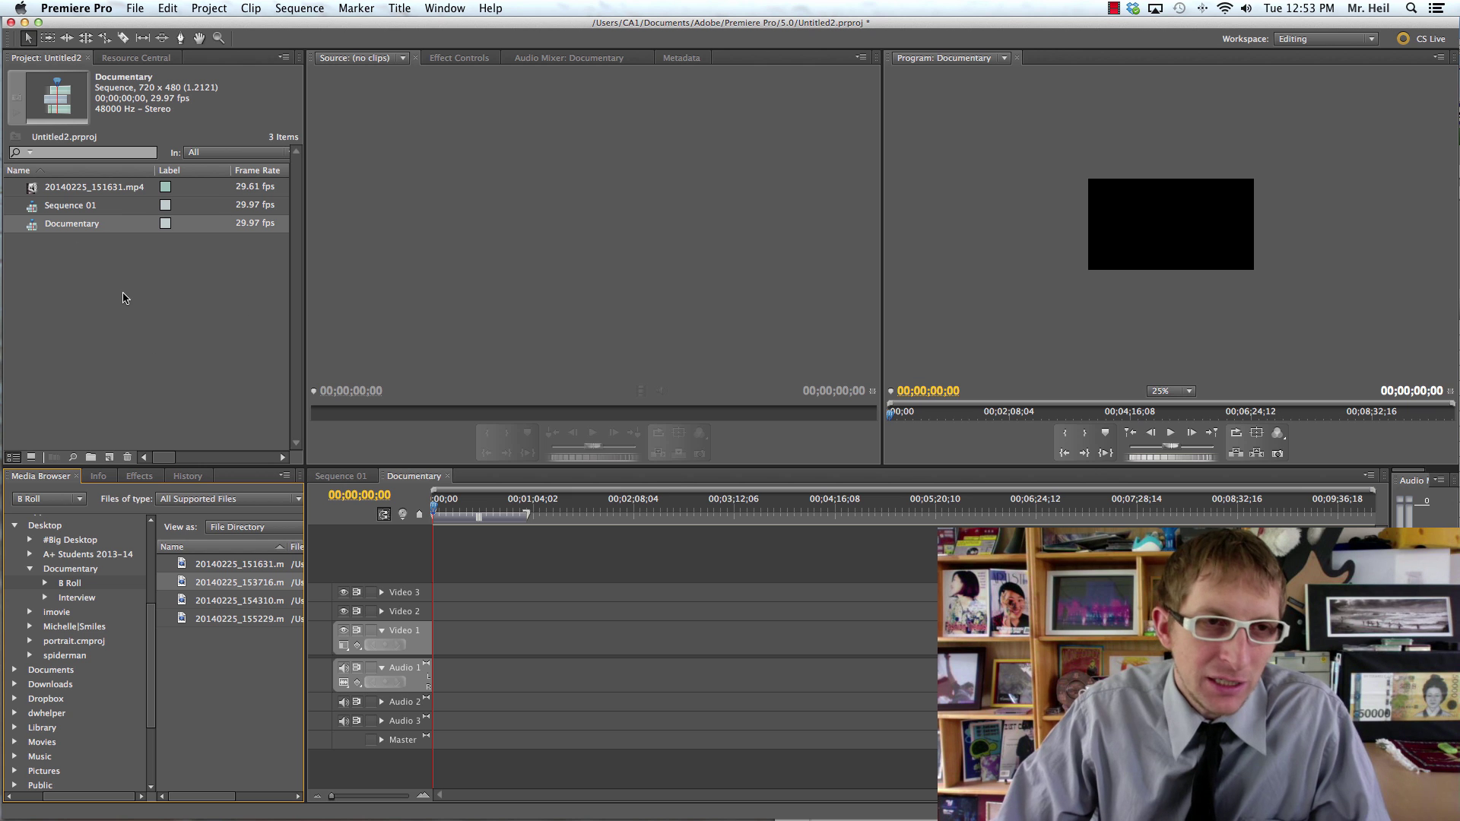
Step: In Finder, check the B Roll folder's clips, then open the Documentary > Interview folder
key(super+Tab)
key(super+Tab)
click(494, 409)
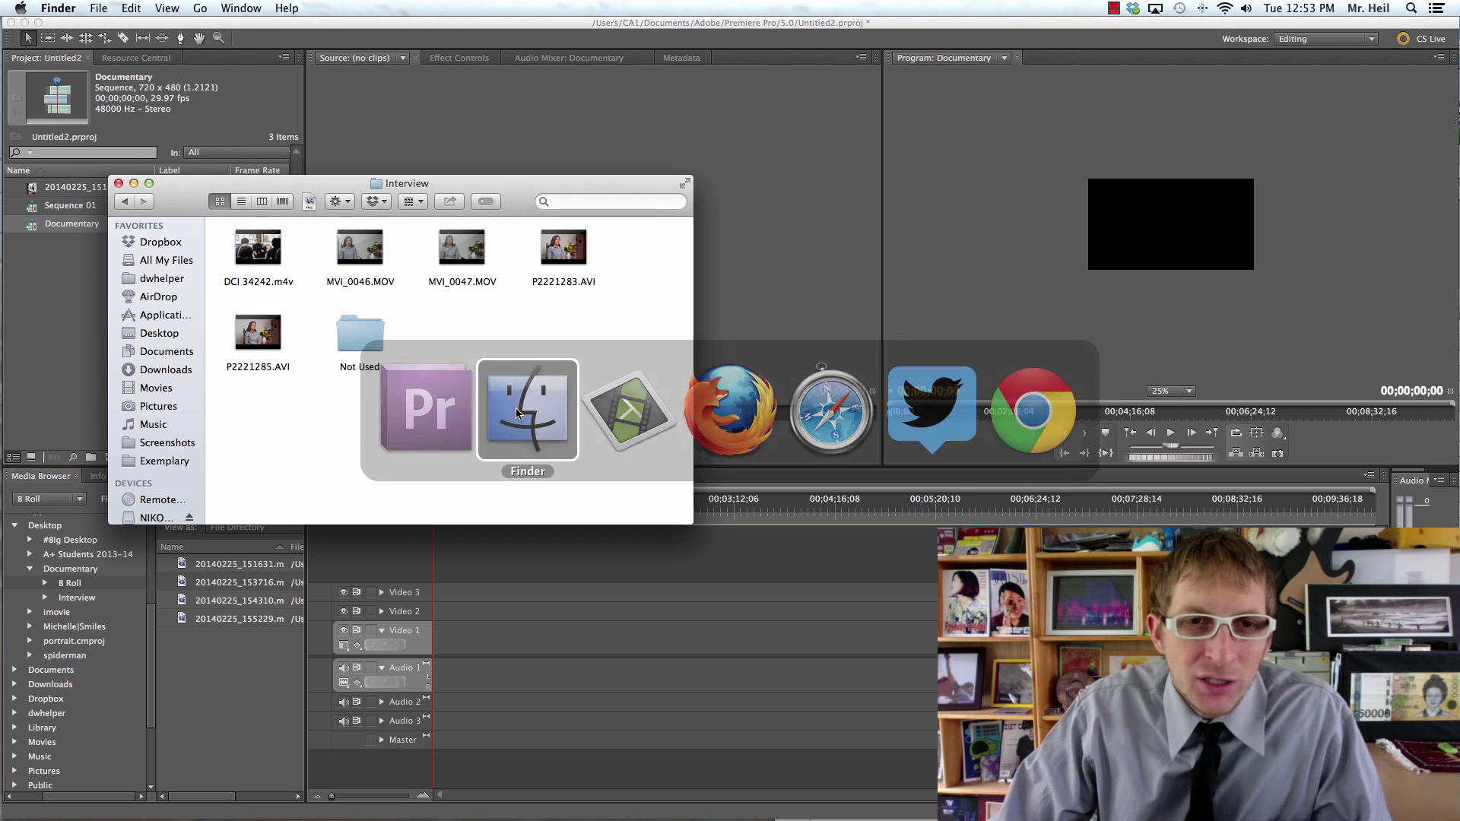
drag(303, 189, 368, 198)
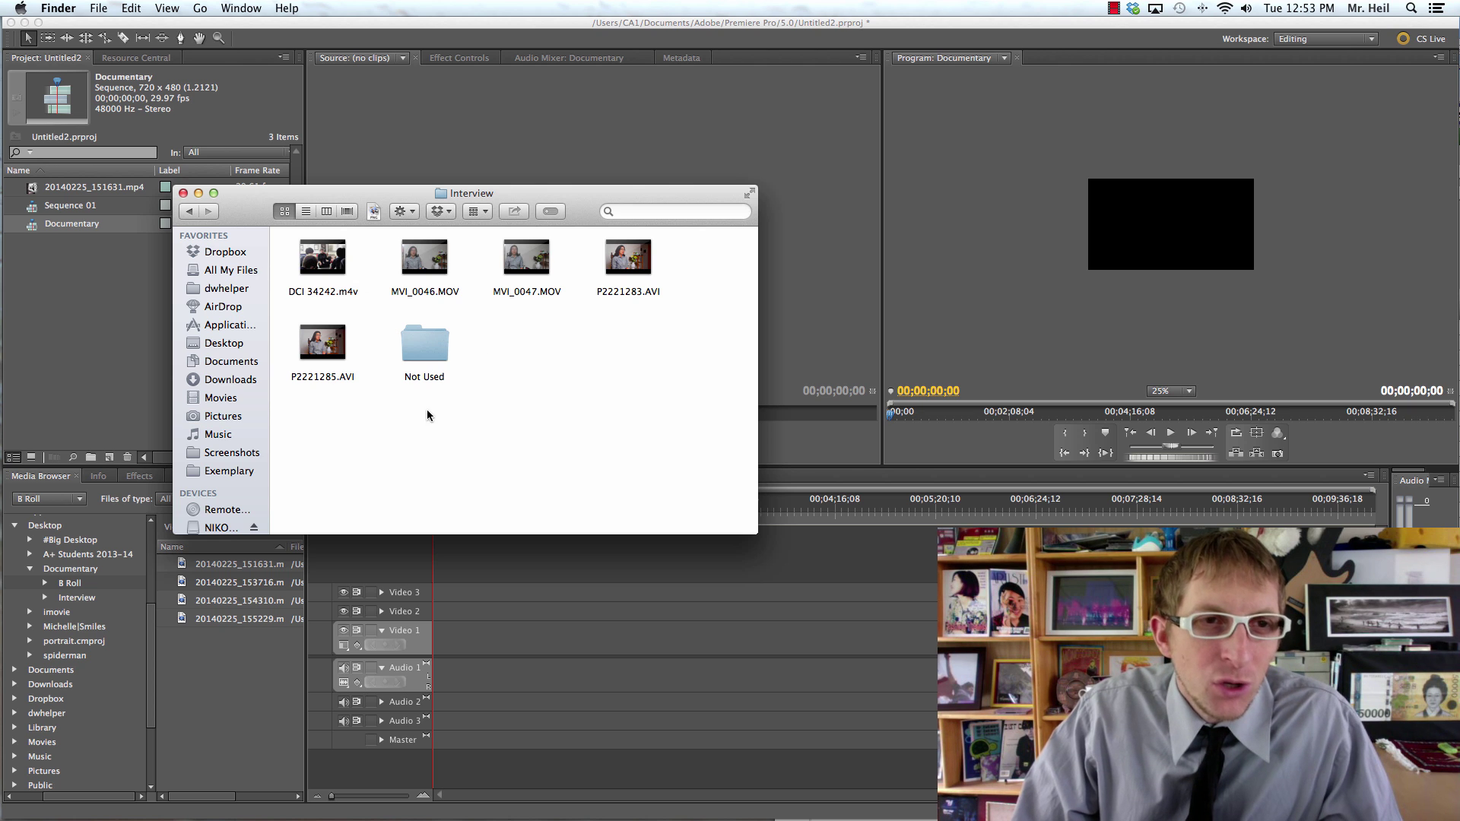
click(187, 212)
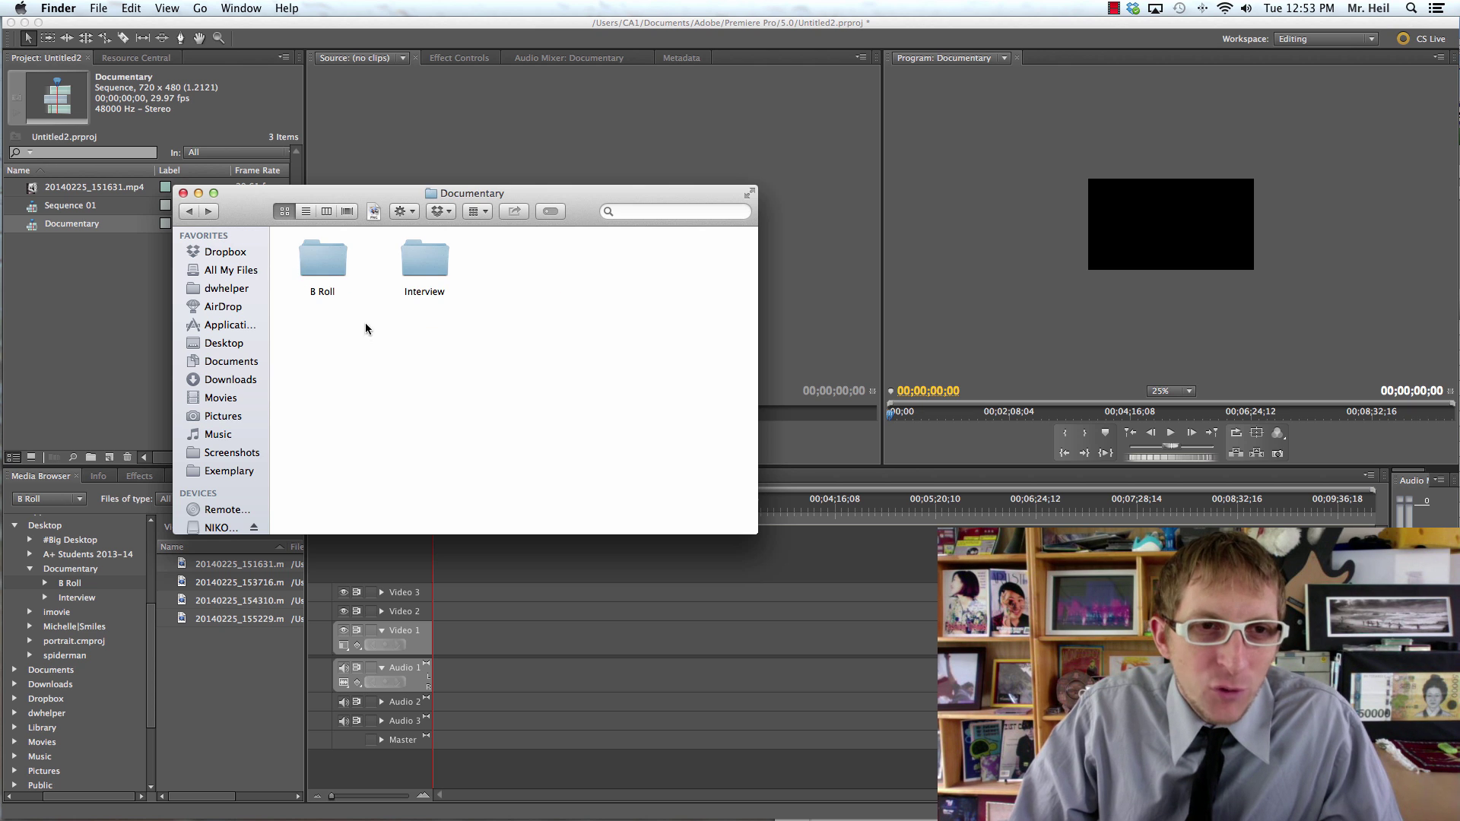
click(324, 262)
click(428, 267)
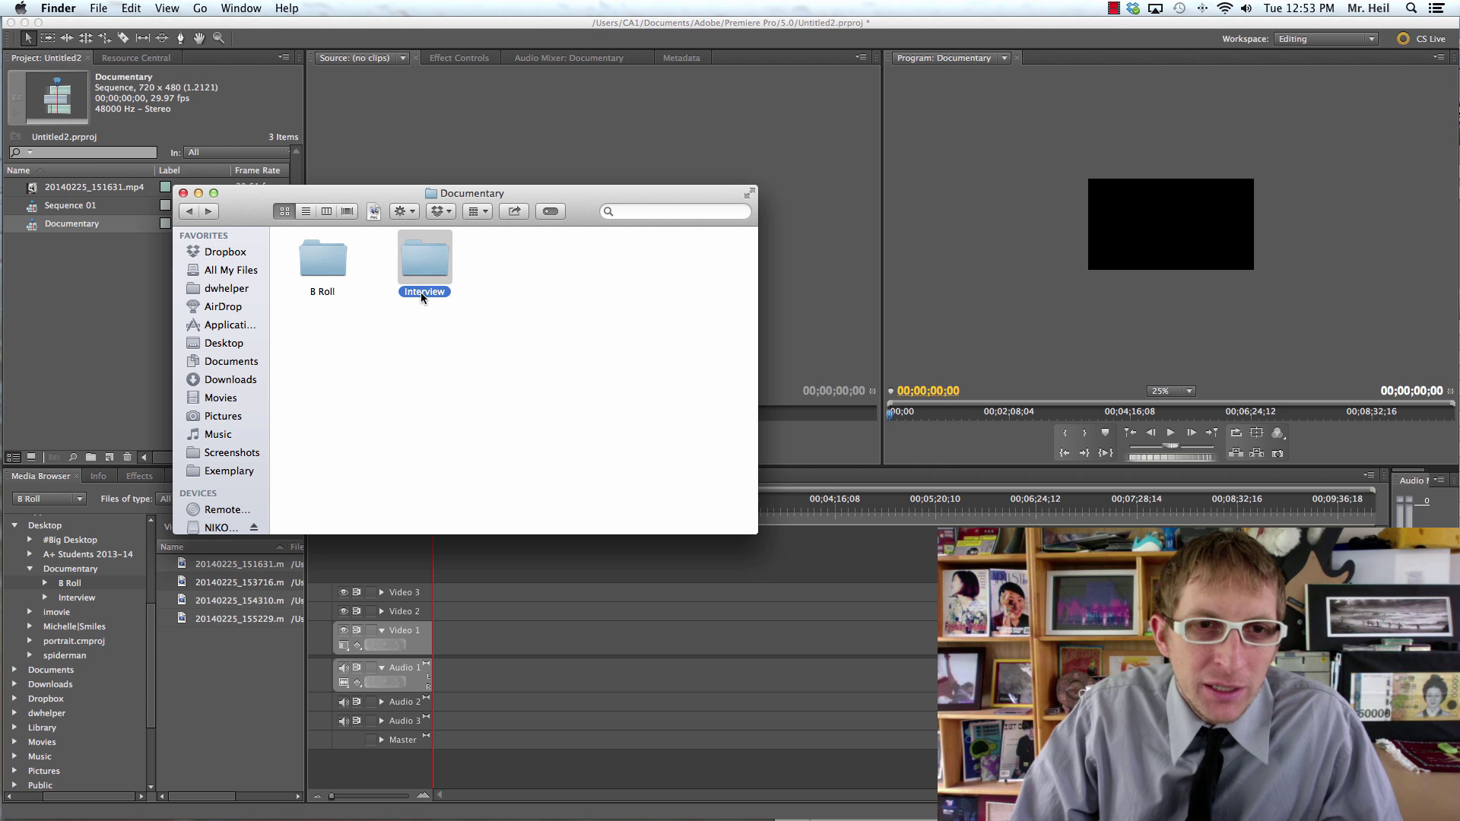
double_click(318, 263)
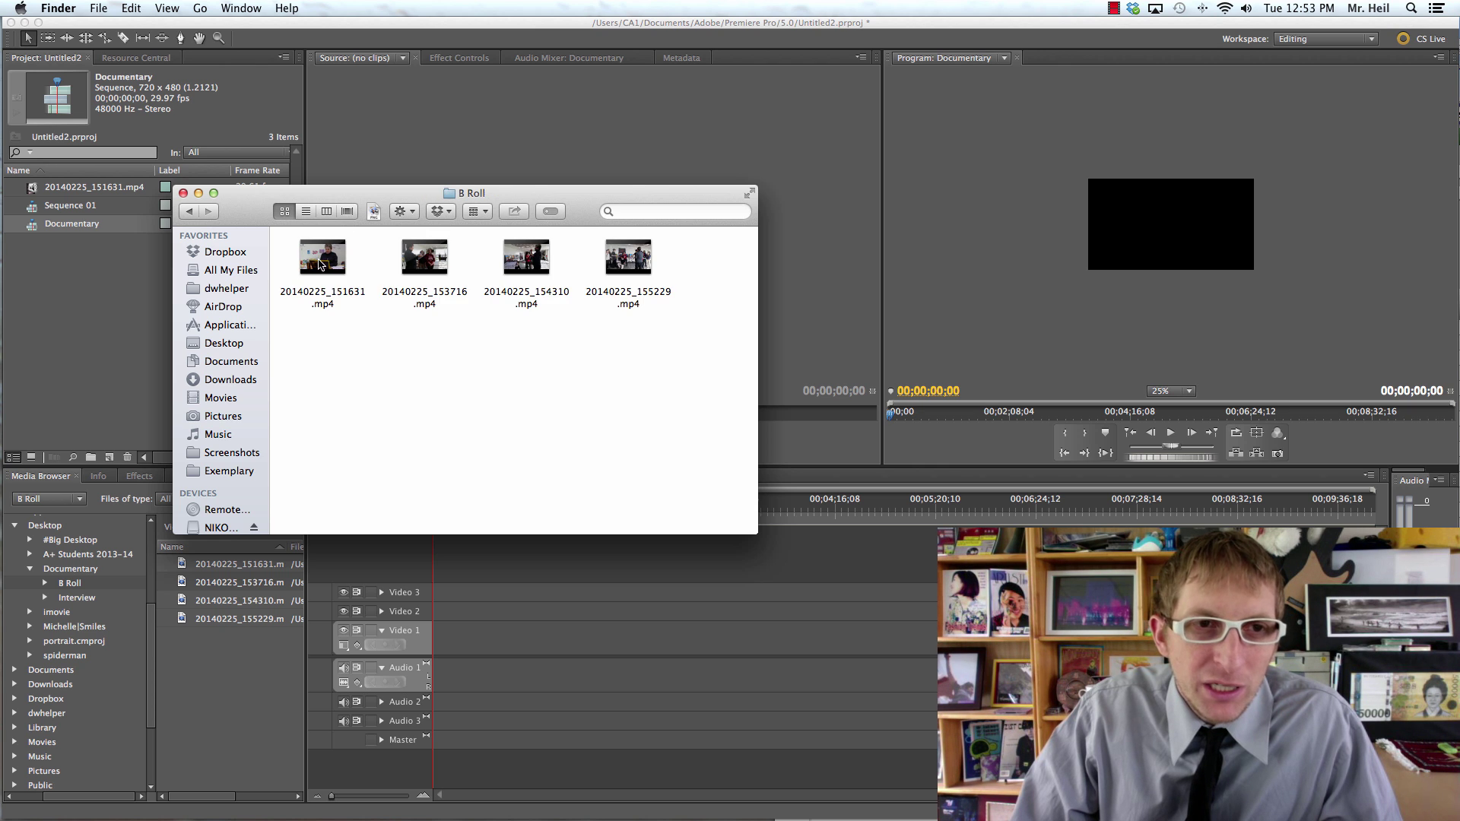
click(190, 211)
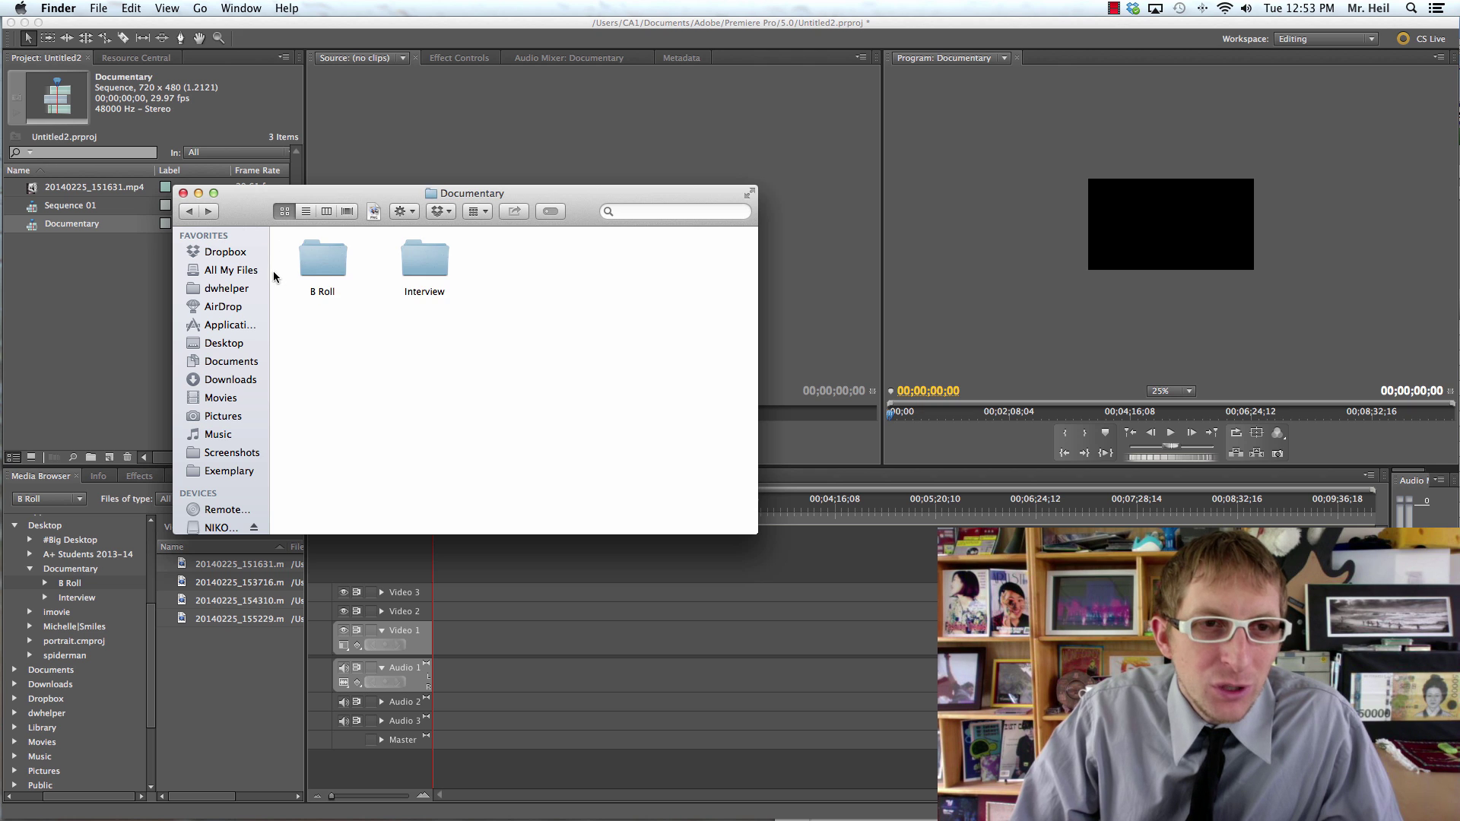
double_click(435, 260)
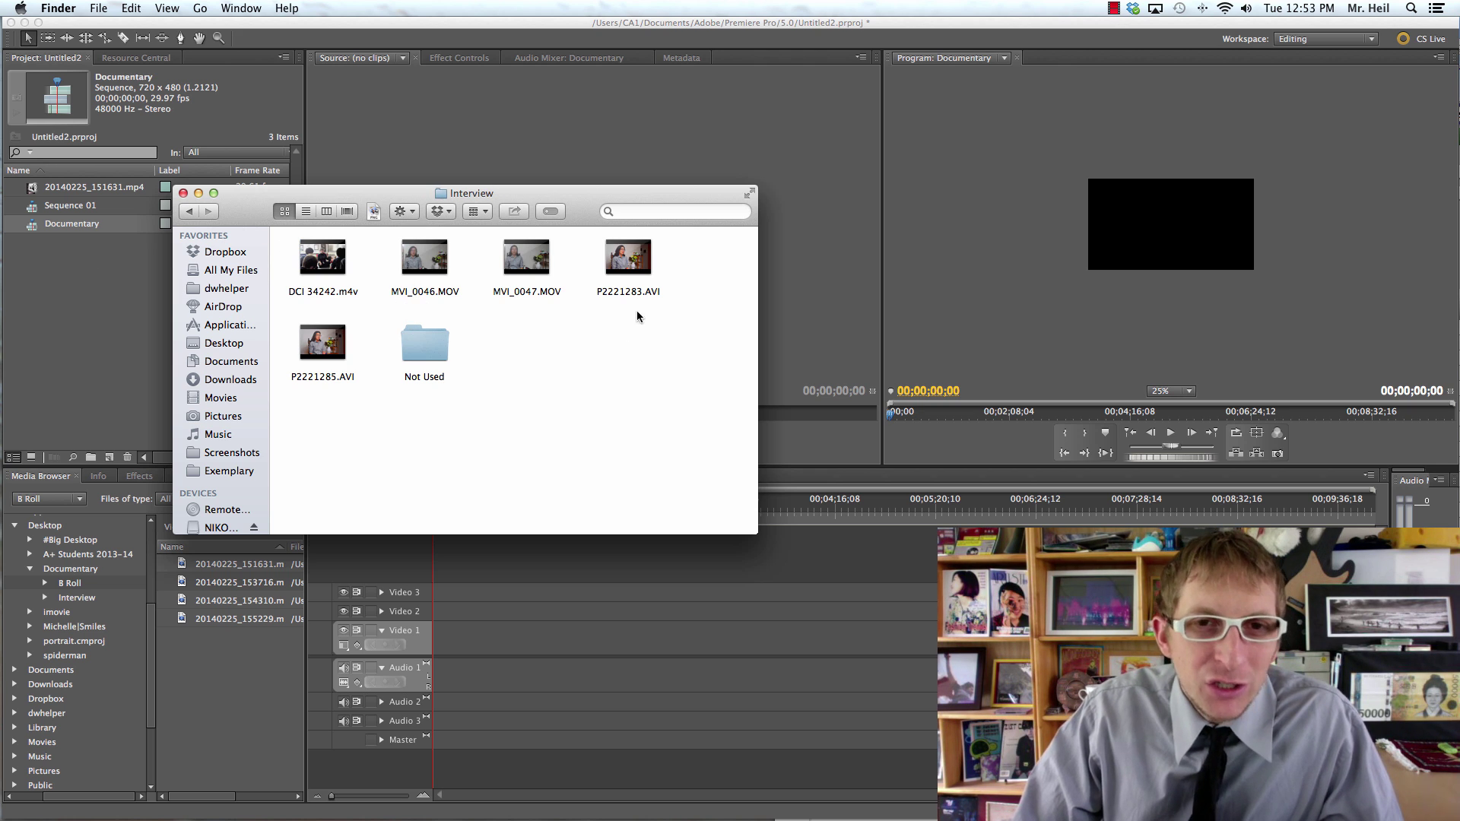
Step: Move MVI_0047.MOV and P2221285.AVI into Not Used and return to Premiere Pro
mouse_move(511, 273)
drag(512, 274, 419, 355)
drag(305, 350, 424, 350)
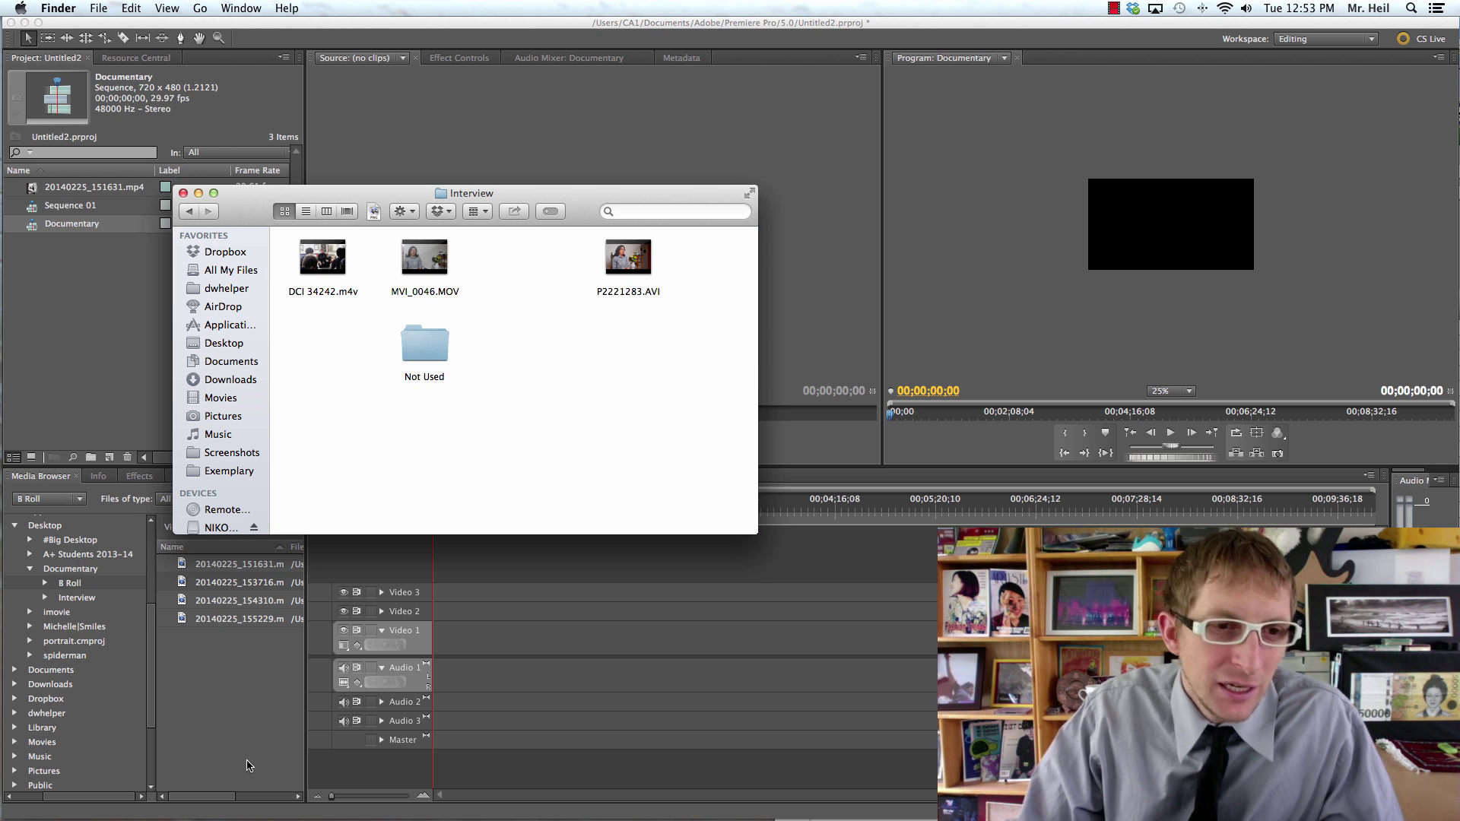
click(171, 459)
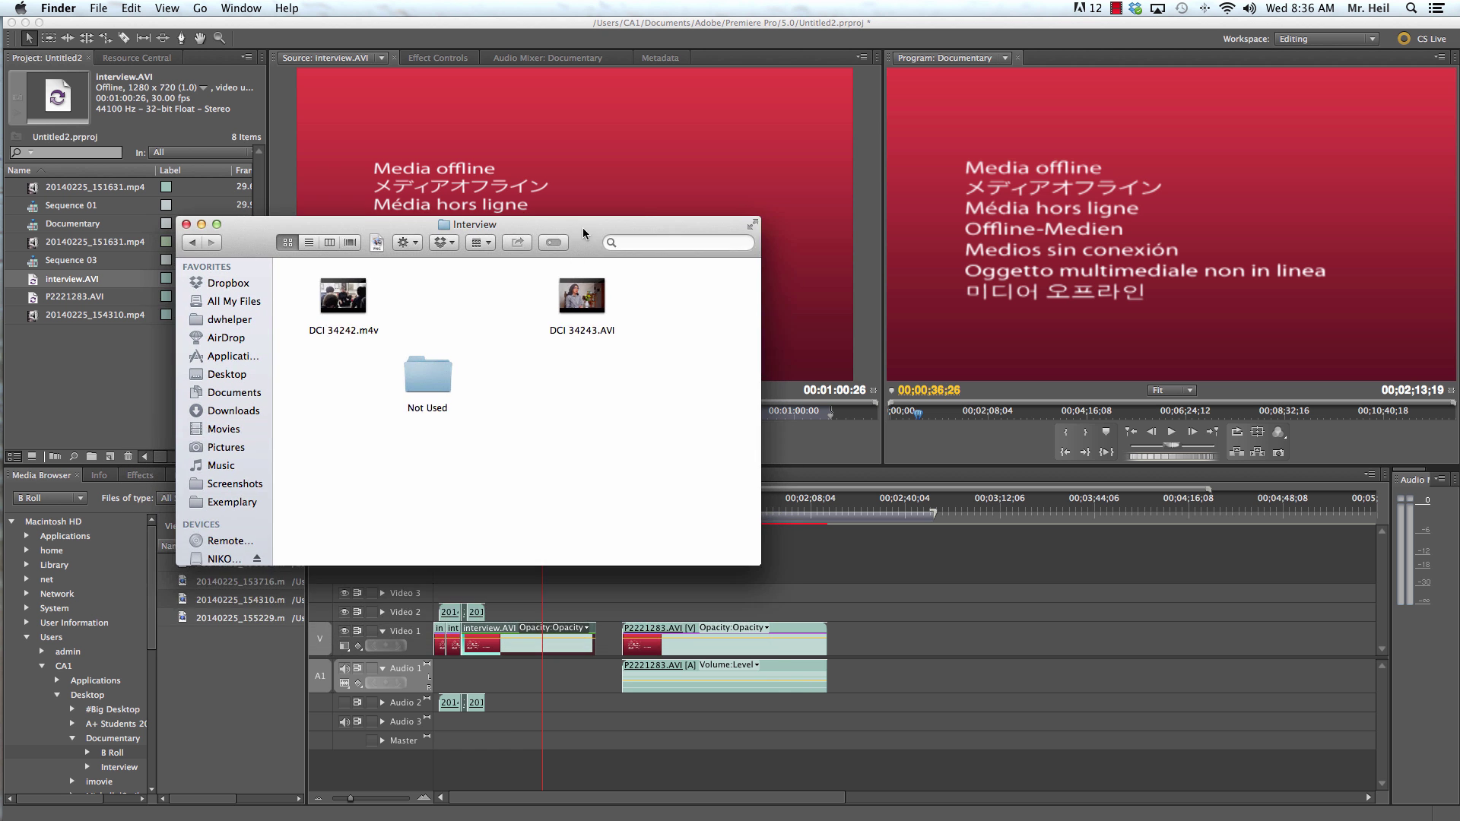
Step: In Finder, move DCI 34242.m4v into the Interview folder's Not Used subfolder
drag(583, 226, 590, 441)
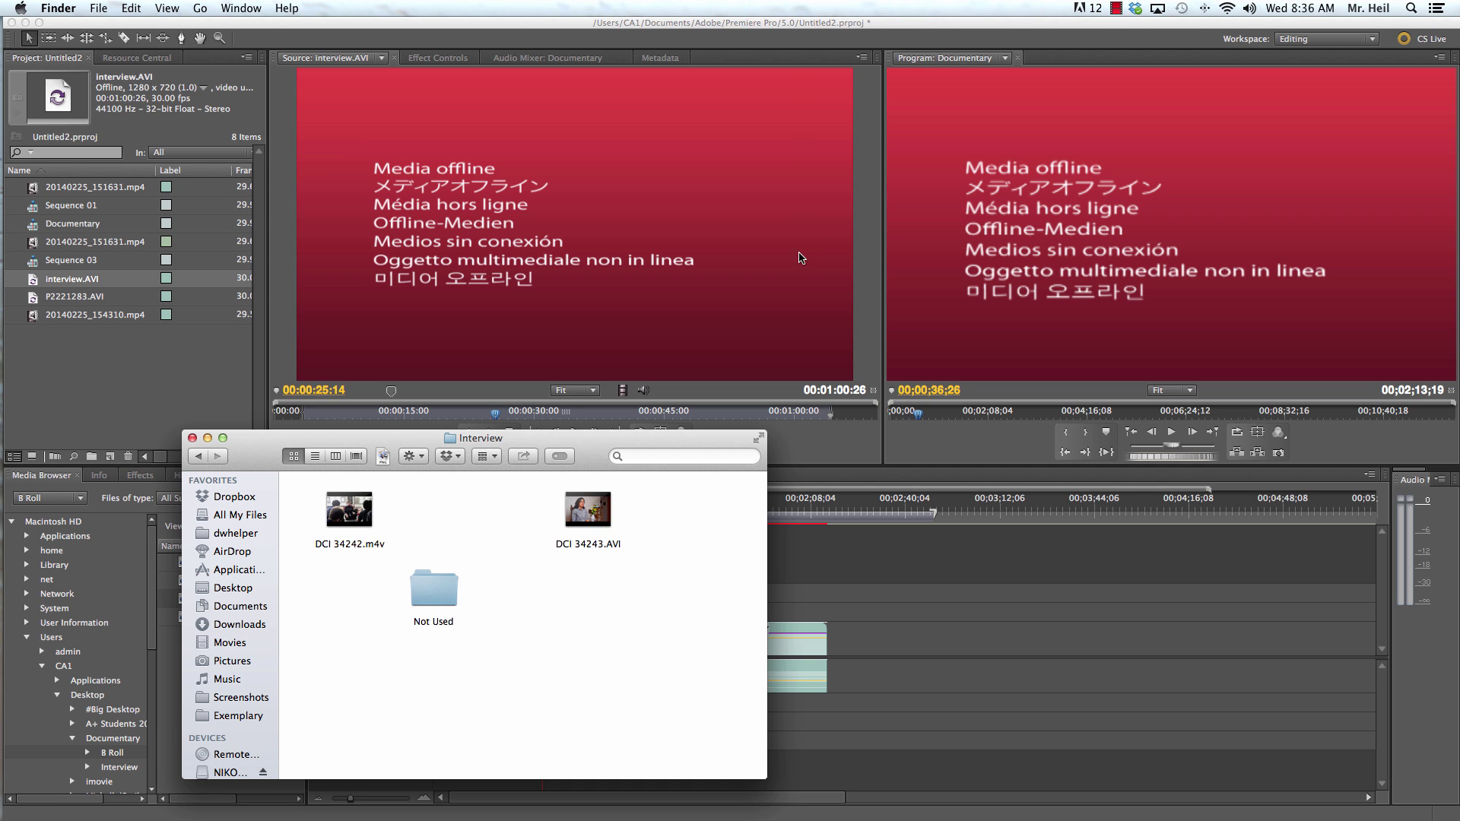
drag(388, 439, 296, 149)
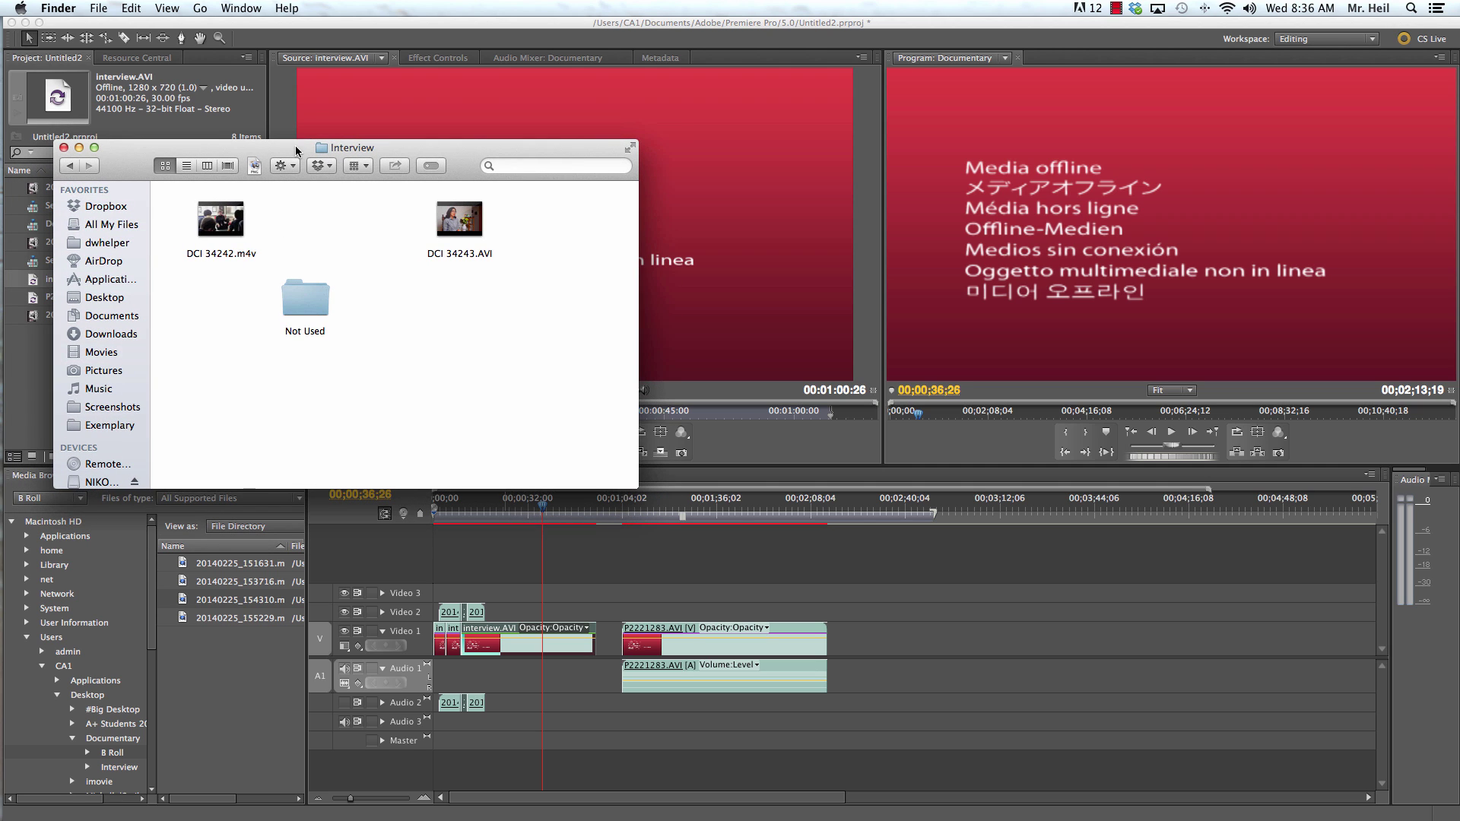
click(451, 259)
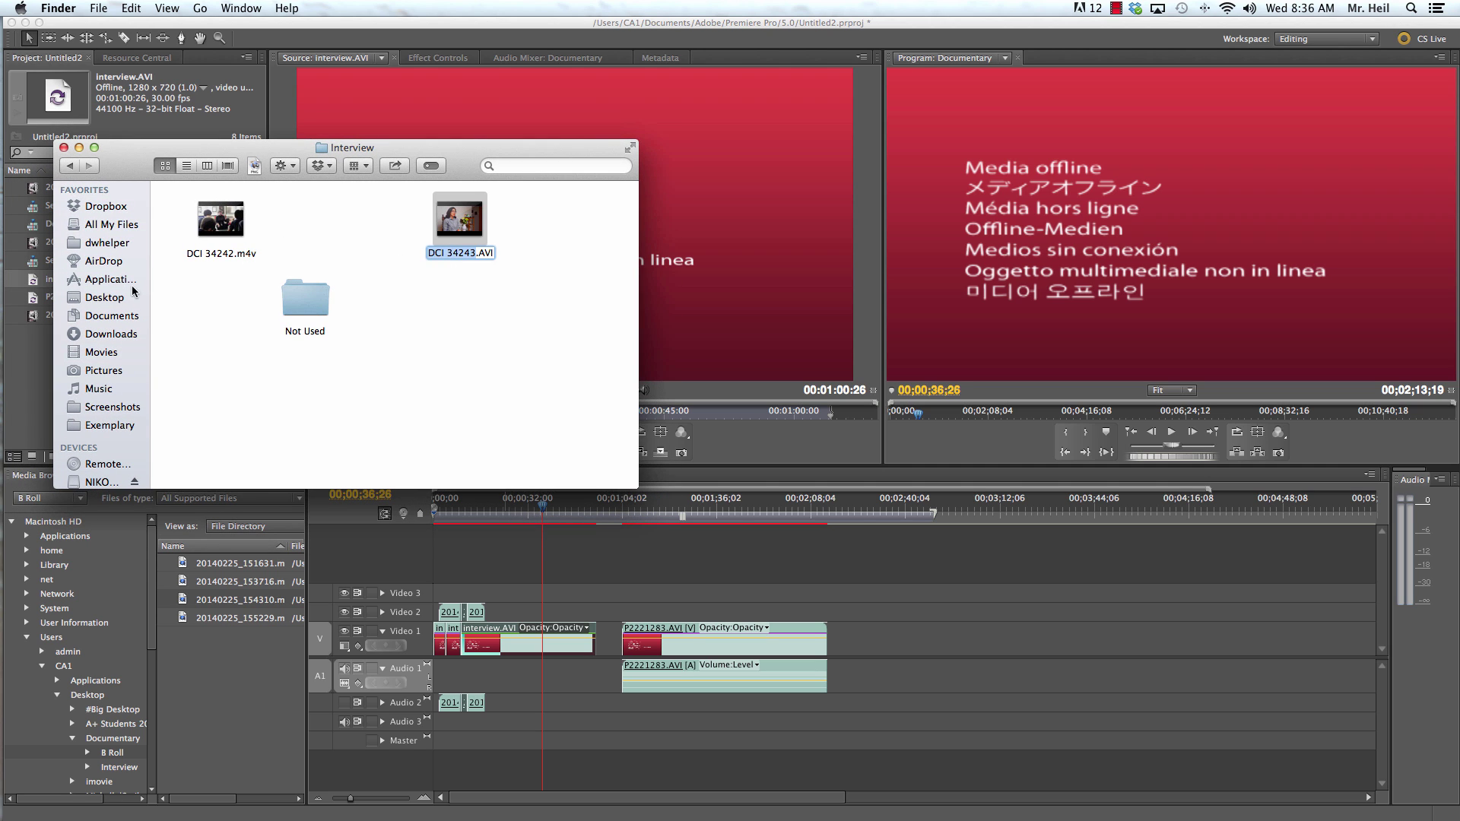
key(Return)
drag(242, 232, 312, 304)
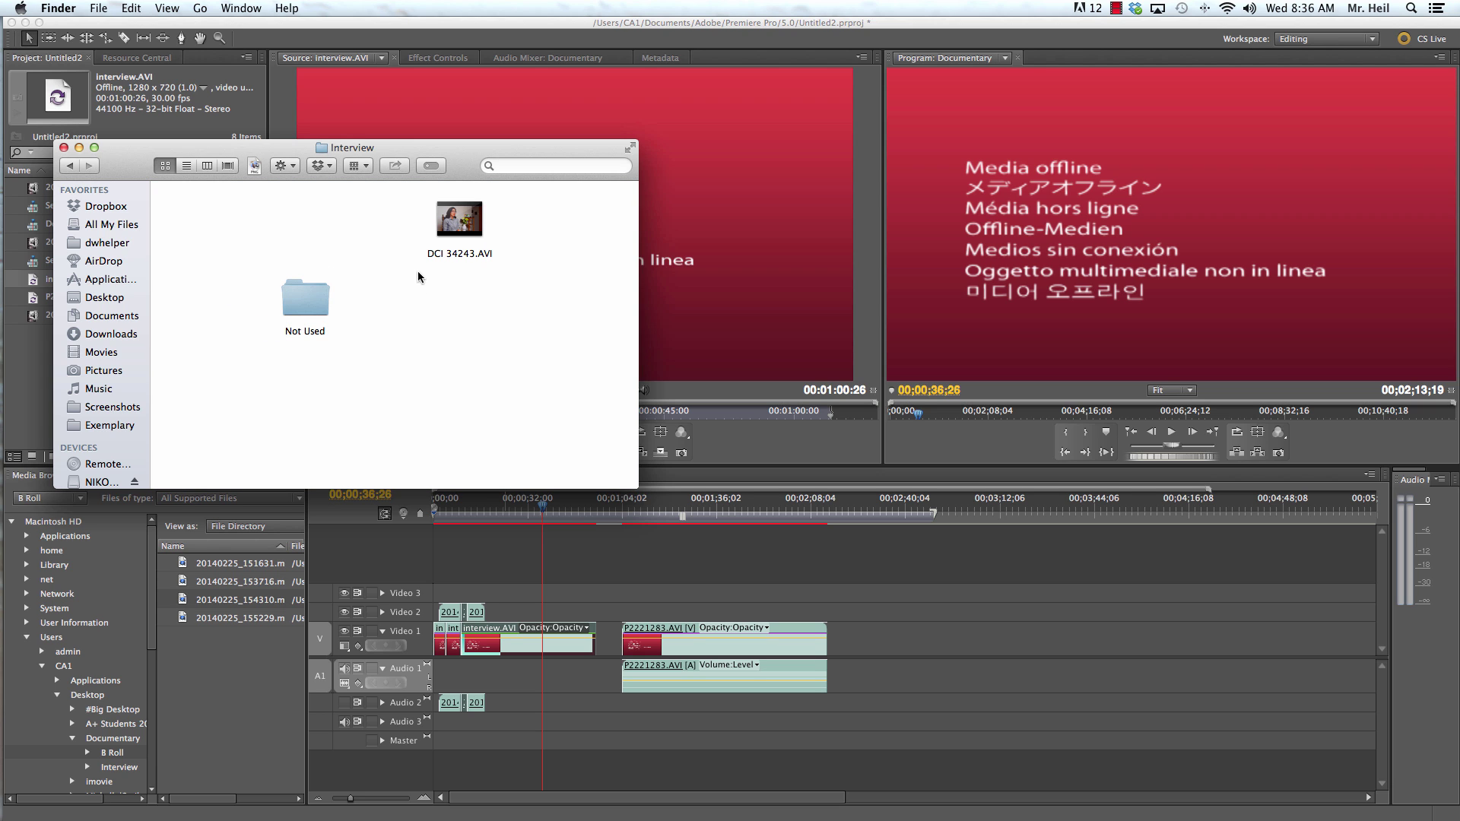
click(374, 133)
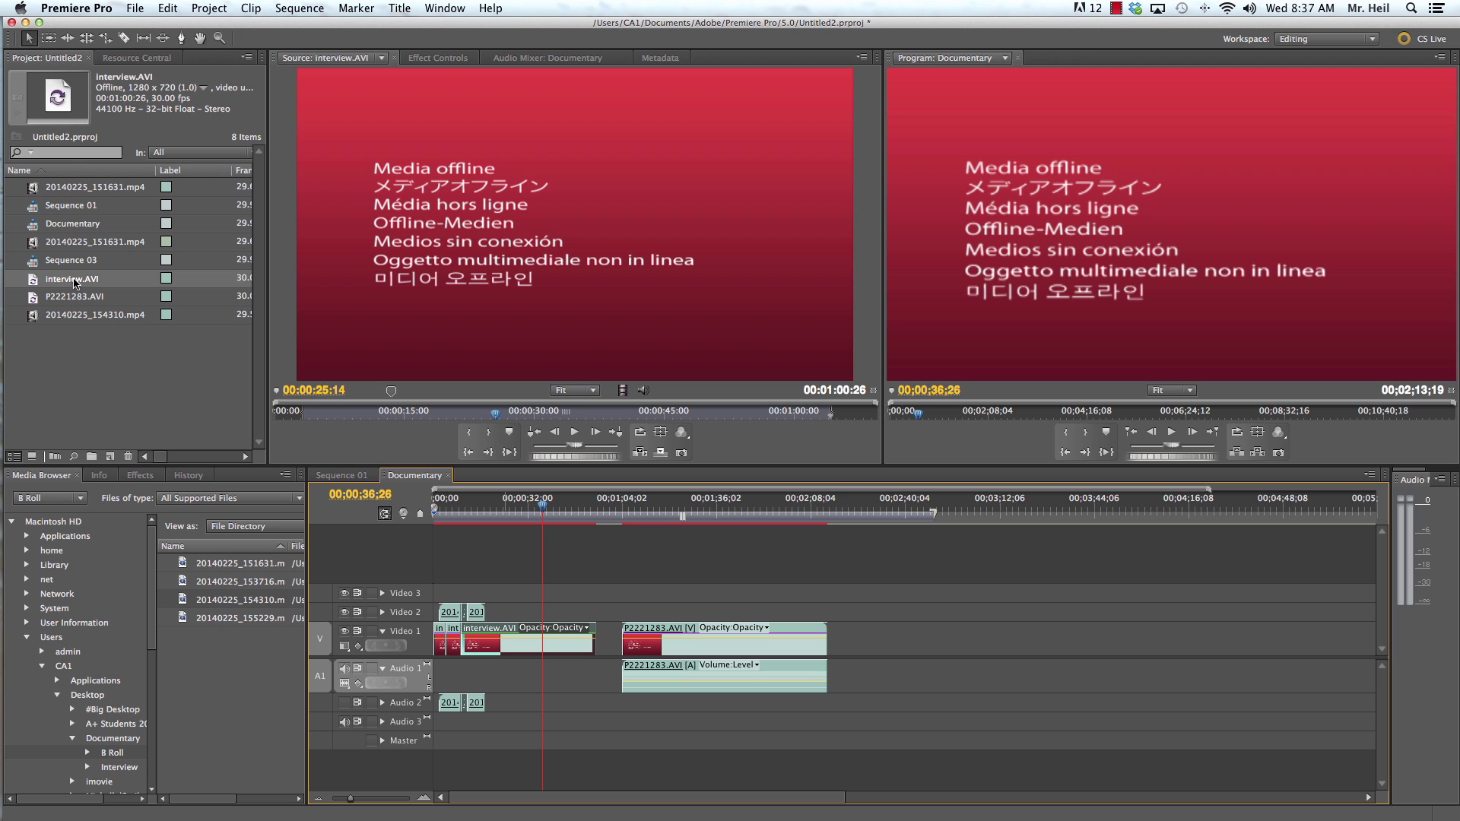
Step: Replace the offline interview.AVI footage with DCI 34243.AVI via Replace Footage
click(519, 580)
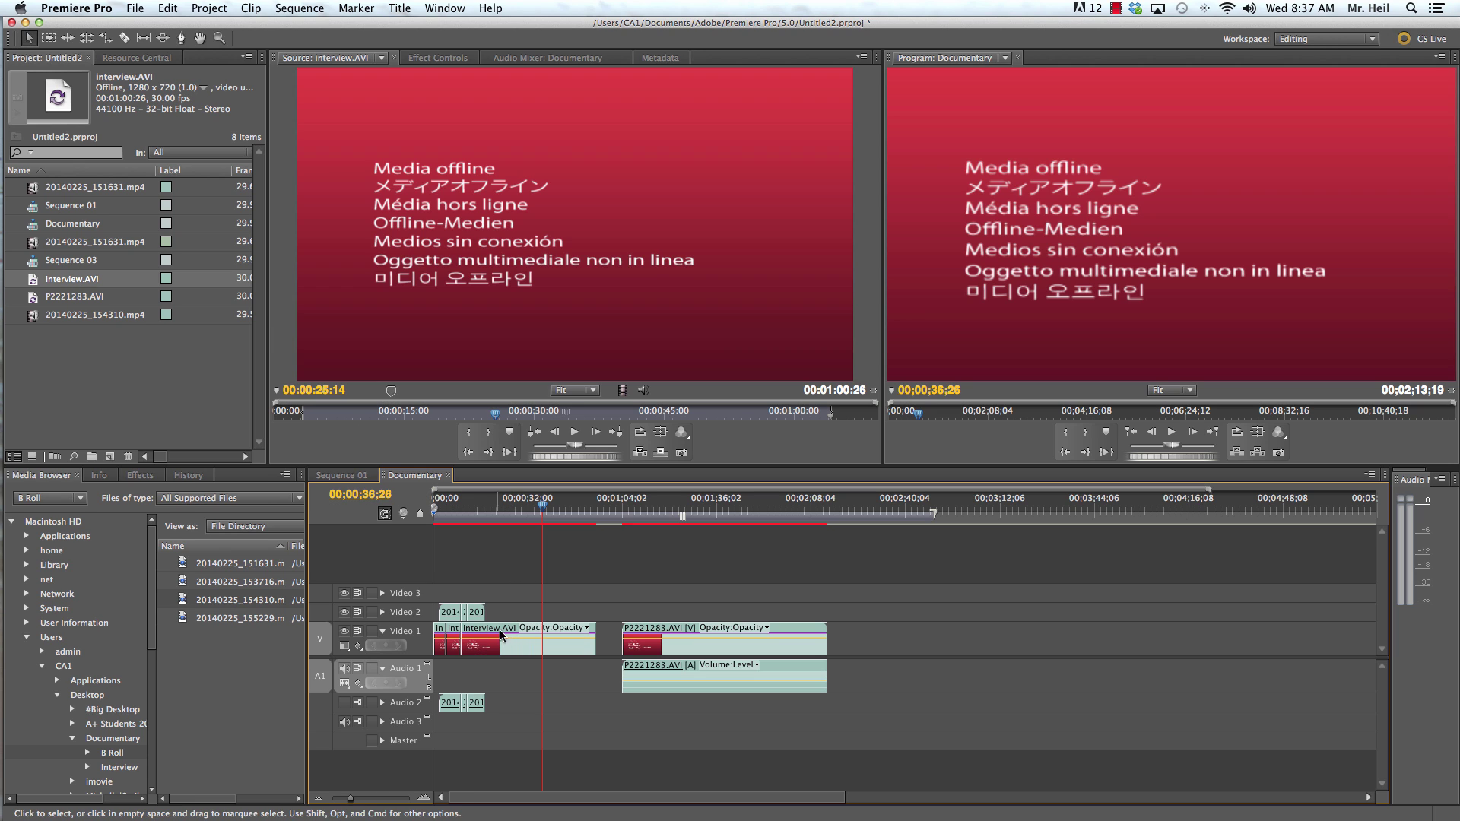
click(65, 279)
right_click(41, 279)
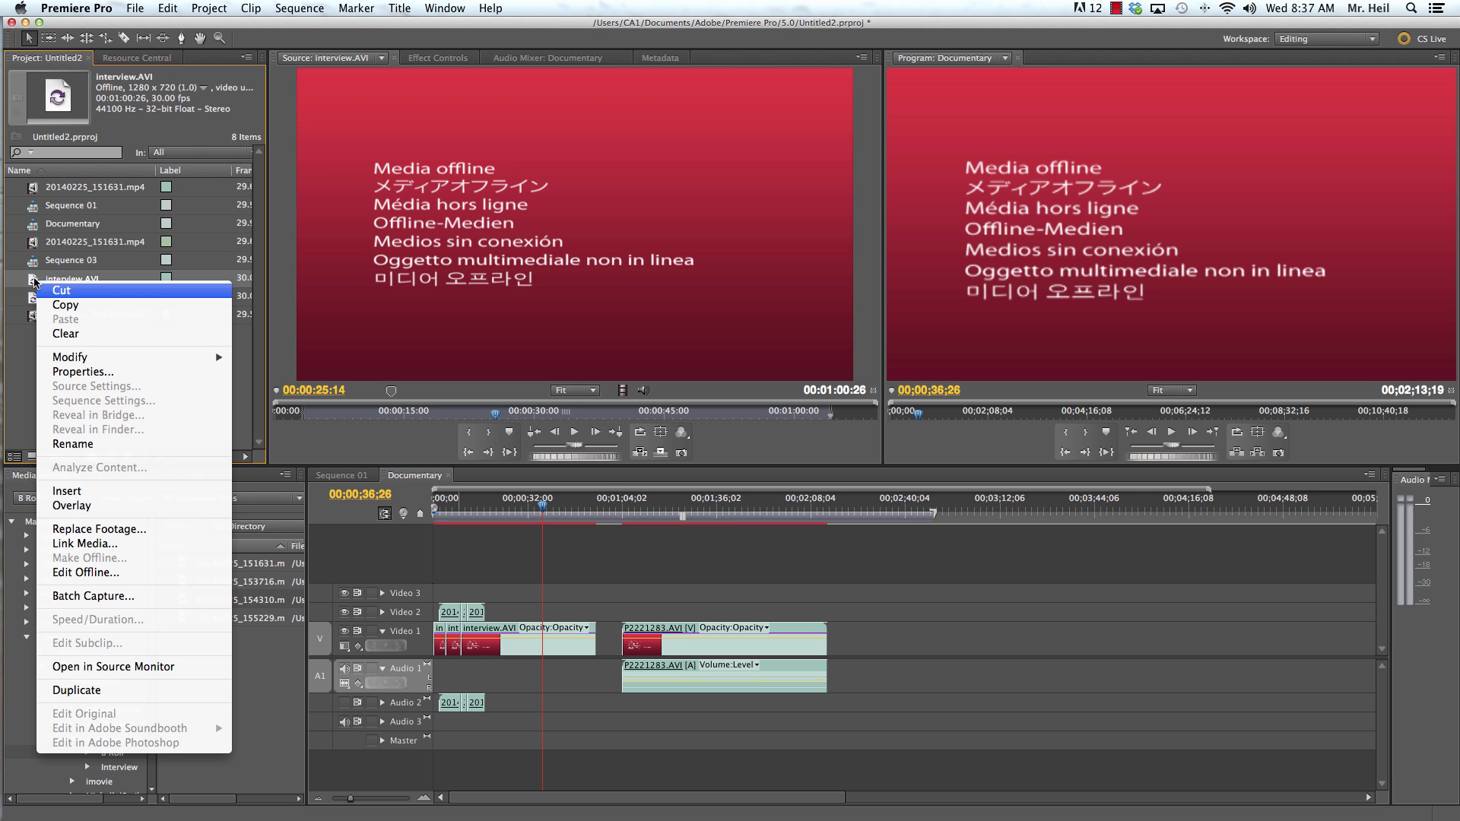
click(134, 530)
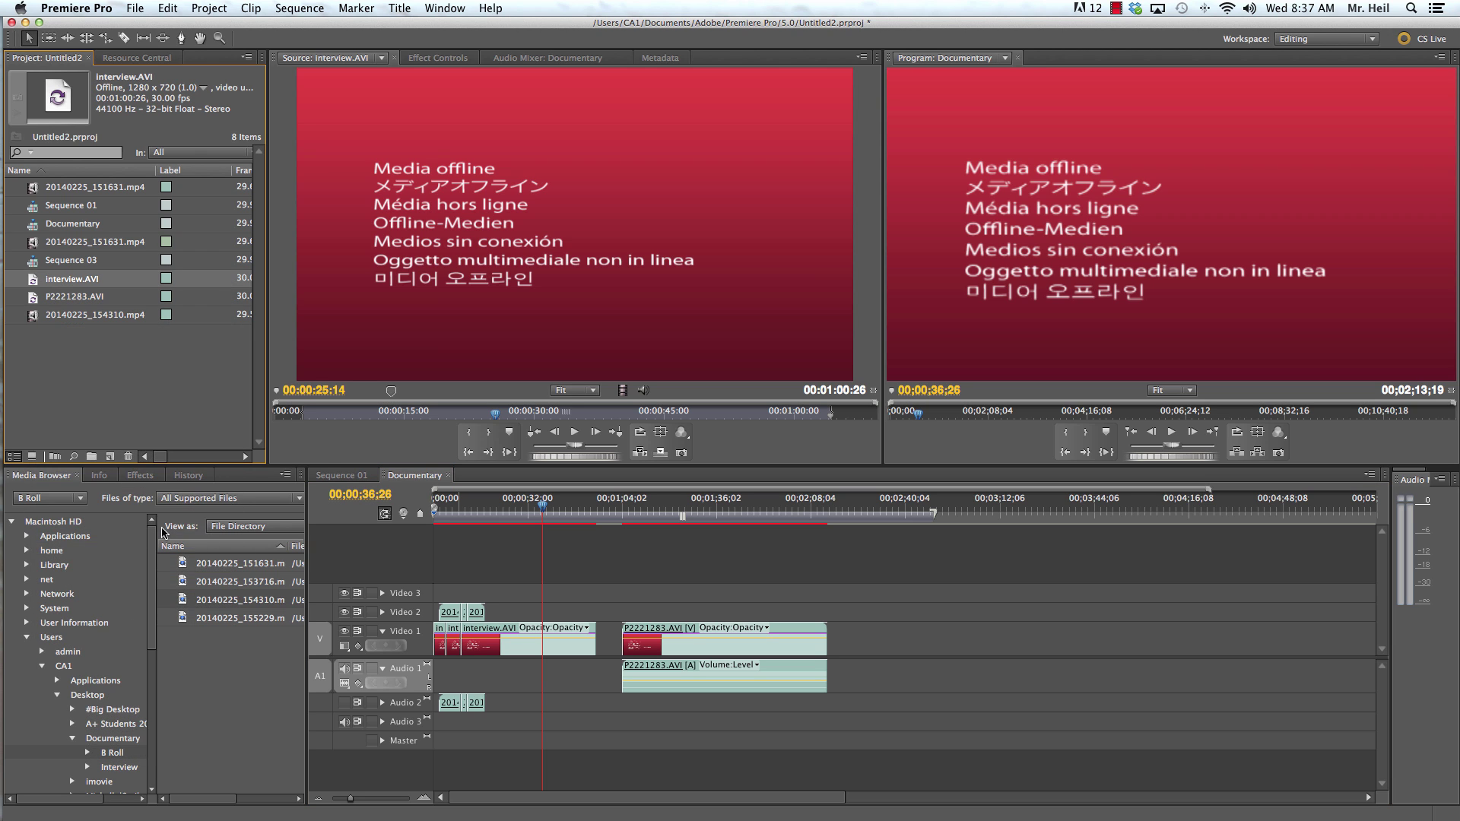
drag(596, 131, 225, 143)
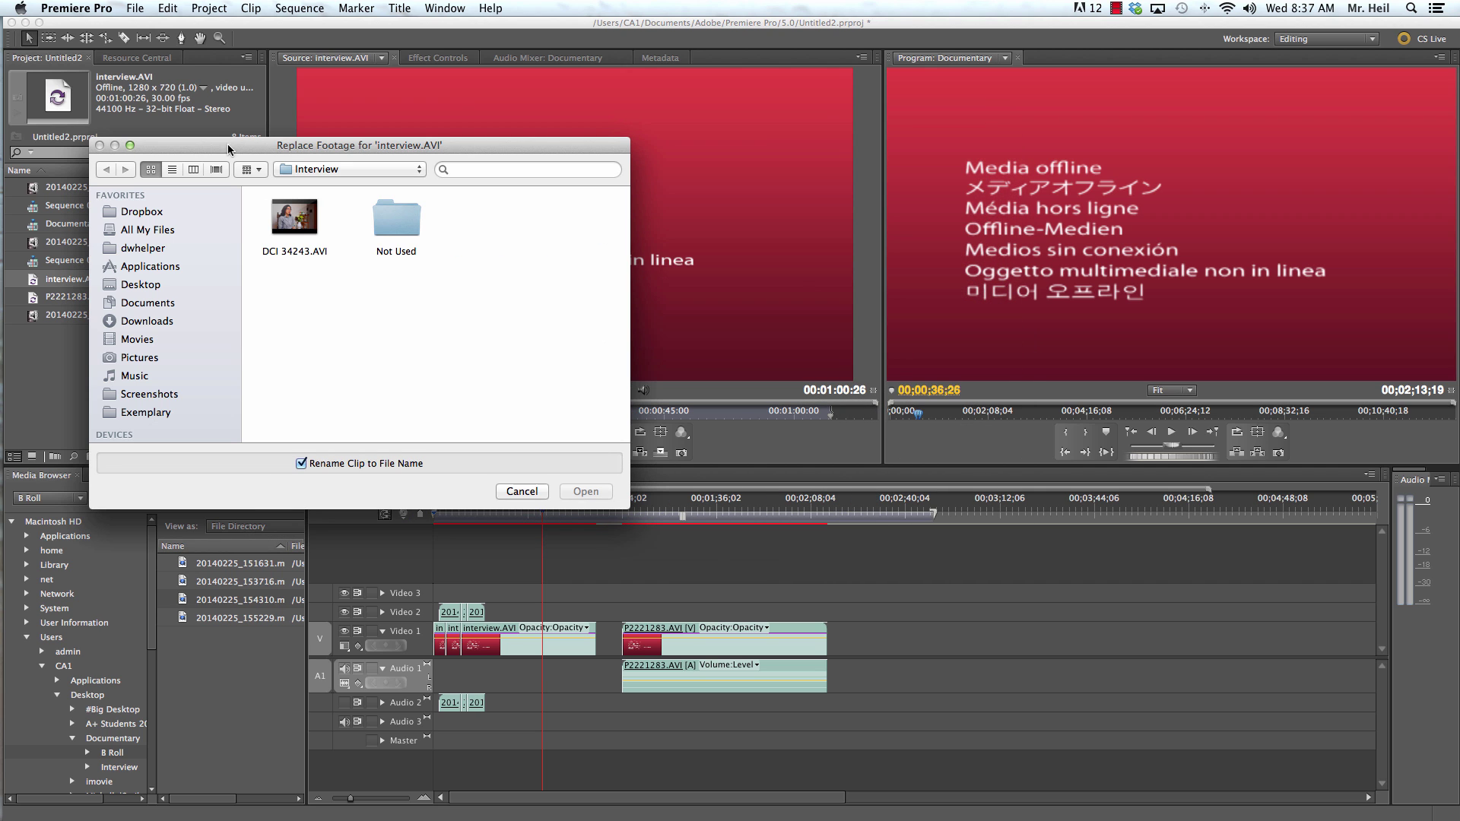
drag(324, 155, 482, 228)
click(452, 304)
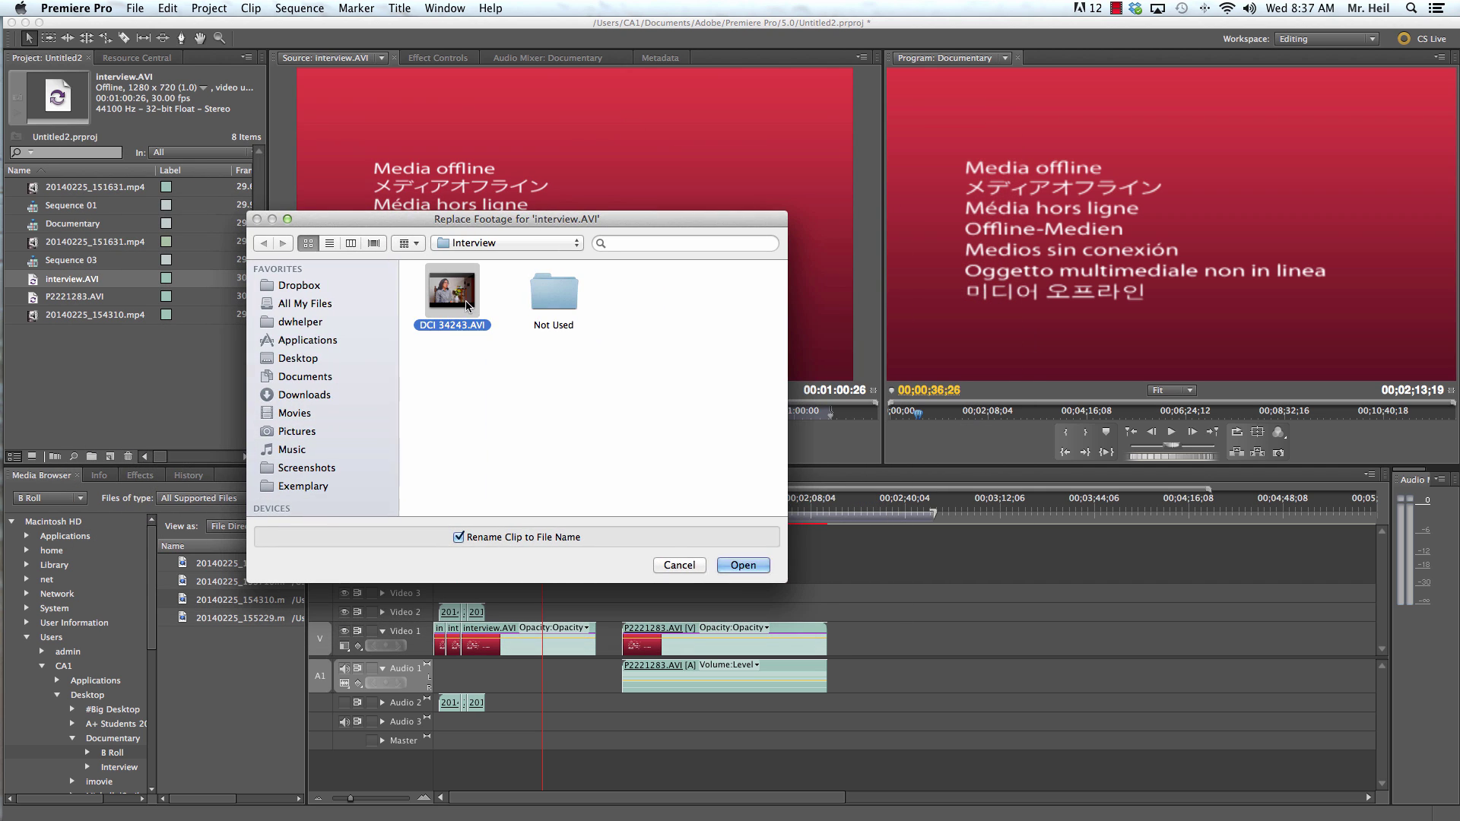
click(742, 566)
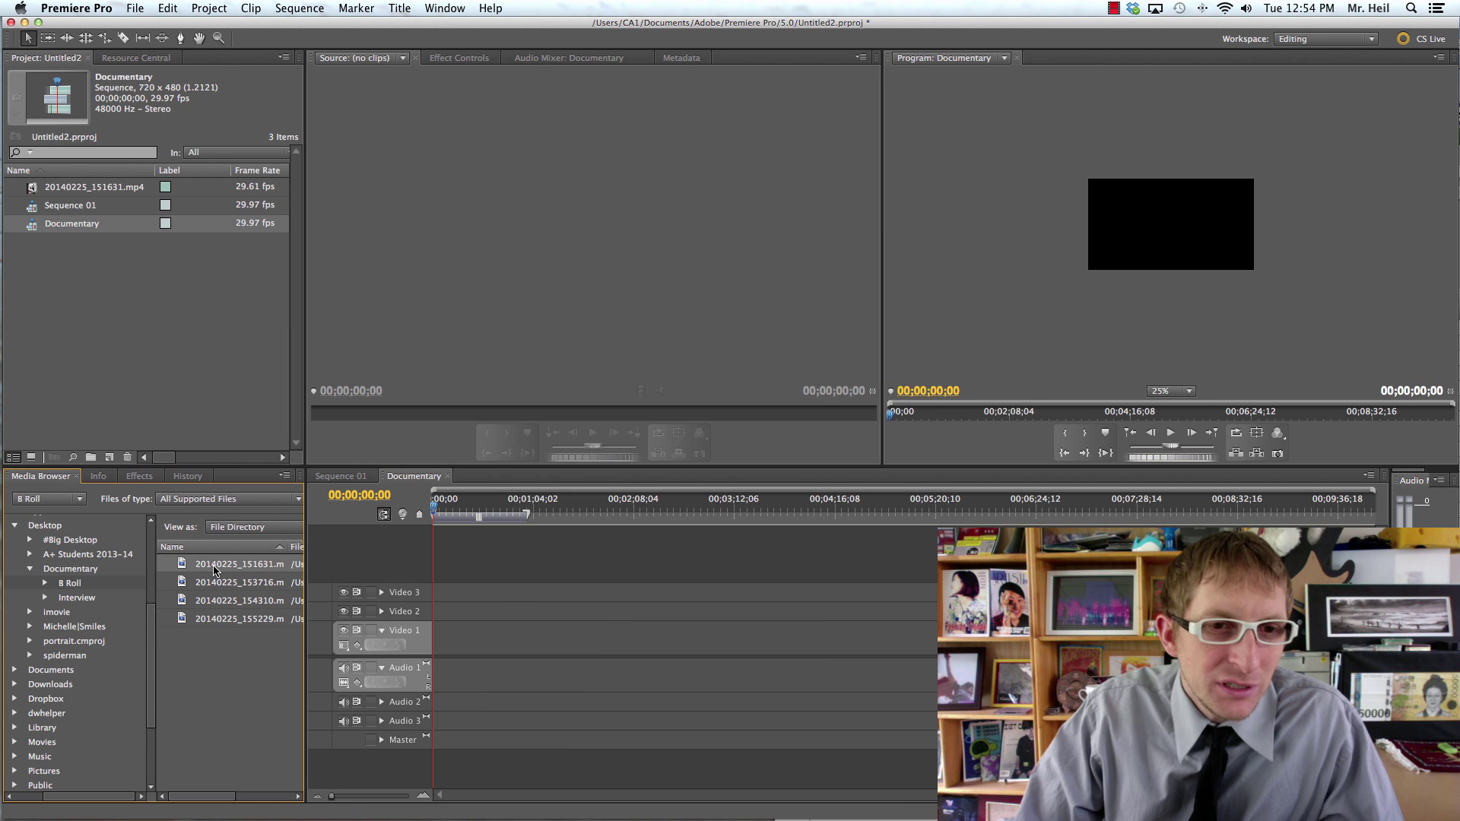
Step: Import the first B Roll clip, create a default Sequence 03, then close its timeline tab
drag(214, 566, 139, 362)
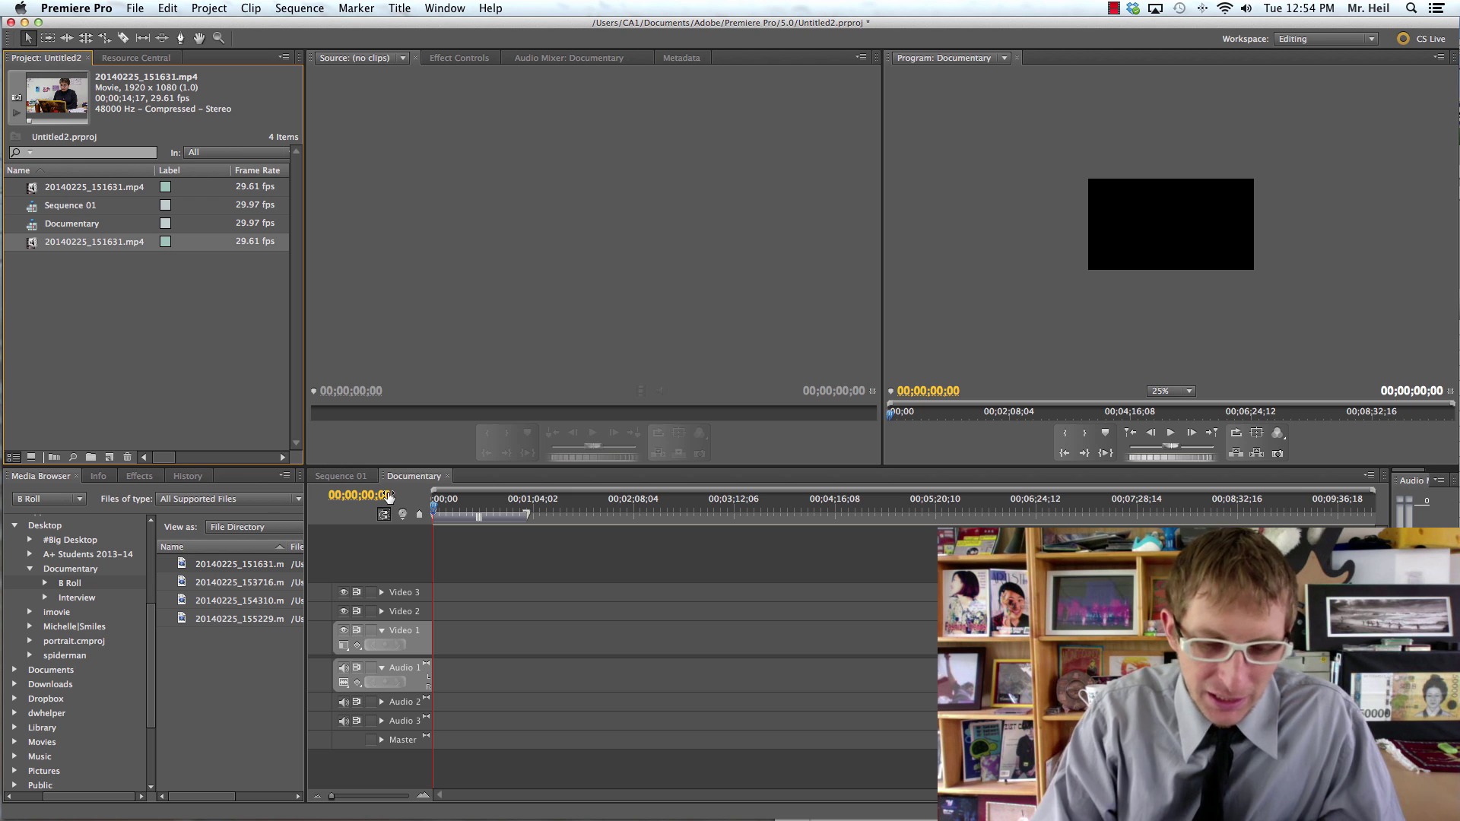
key(super+n)
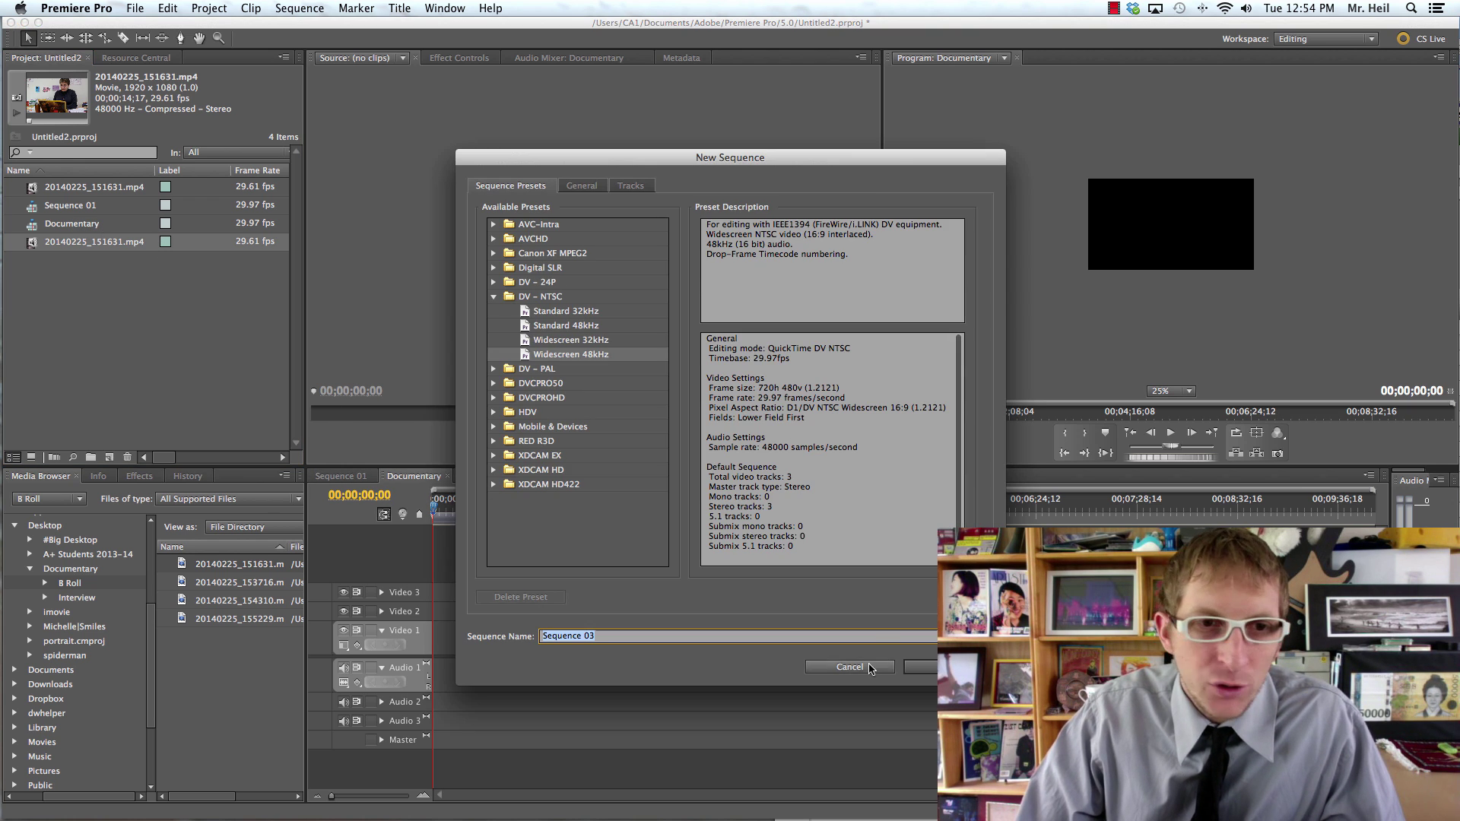
click(932, 671)
click(481, 477)
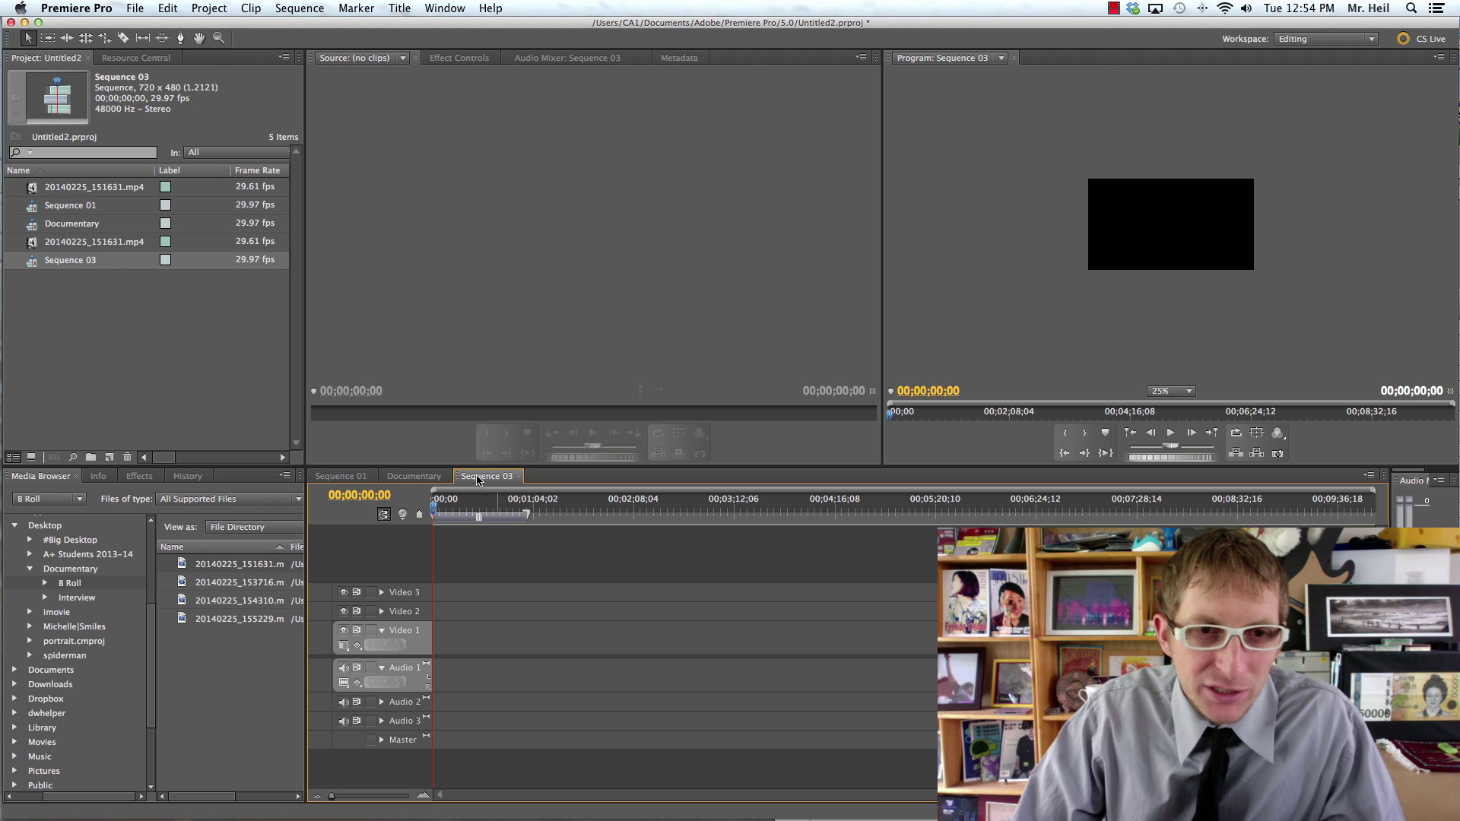
click(518, 478)
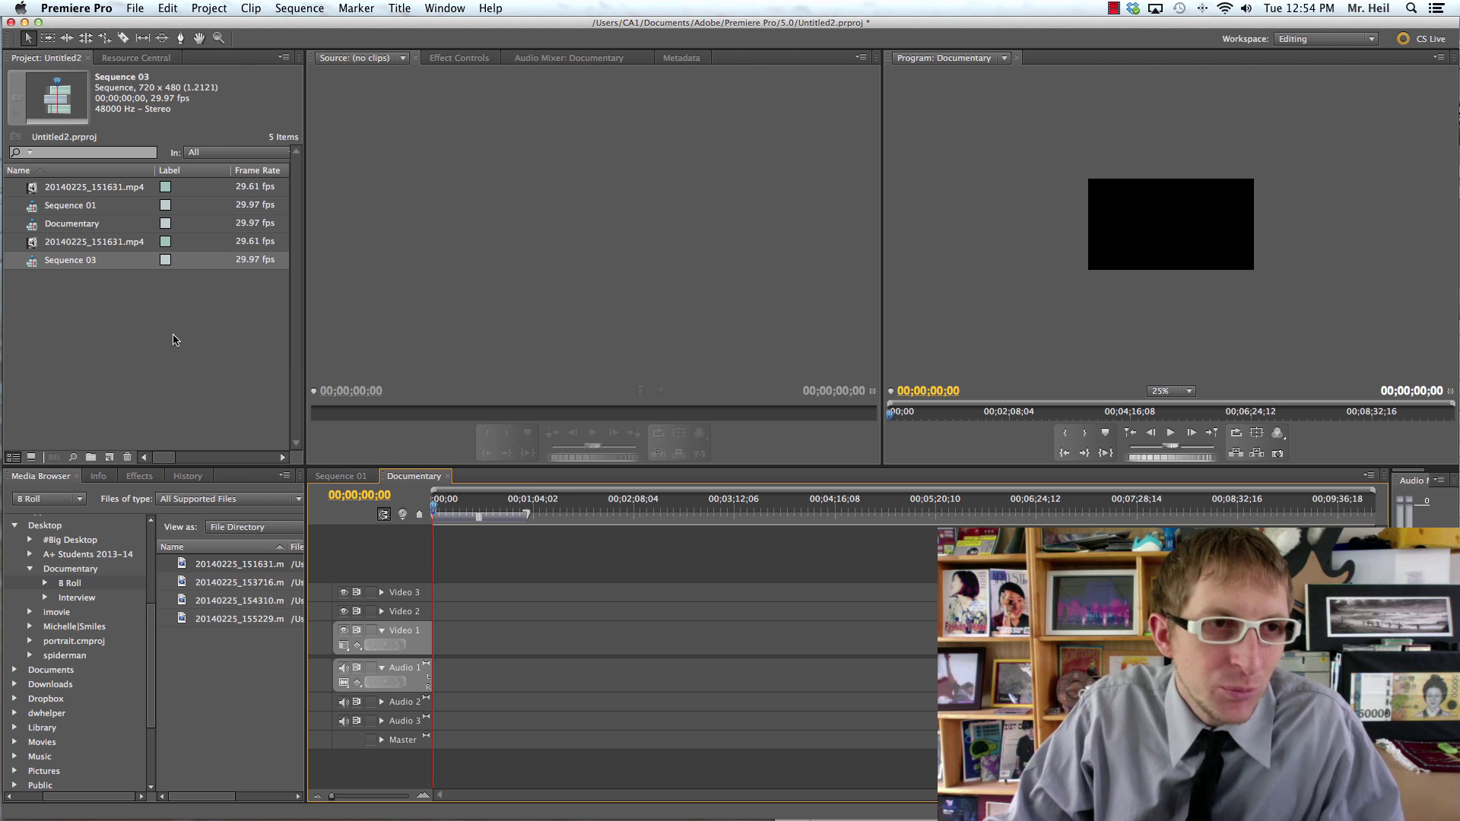
Step: Label the second 20140225_151631.mp4 clip Green through Edit > Label
click(76, 244)
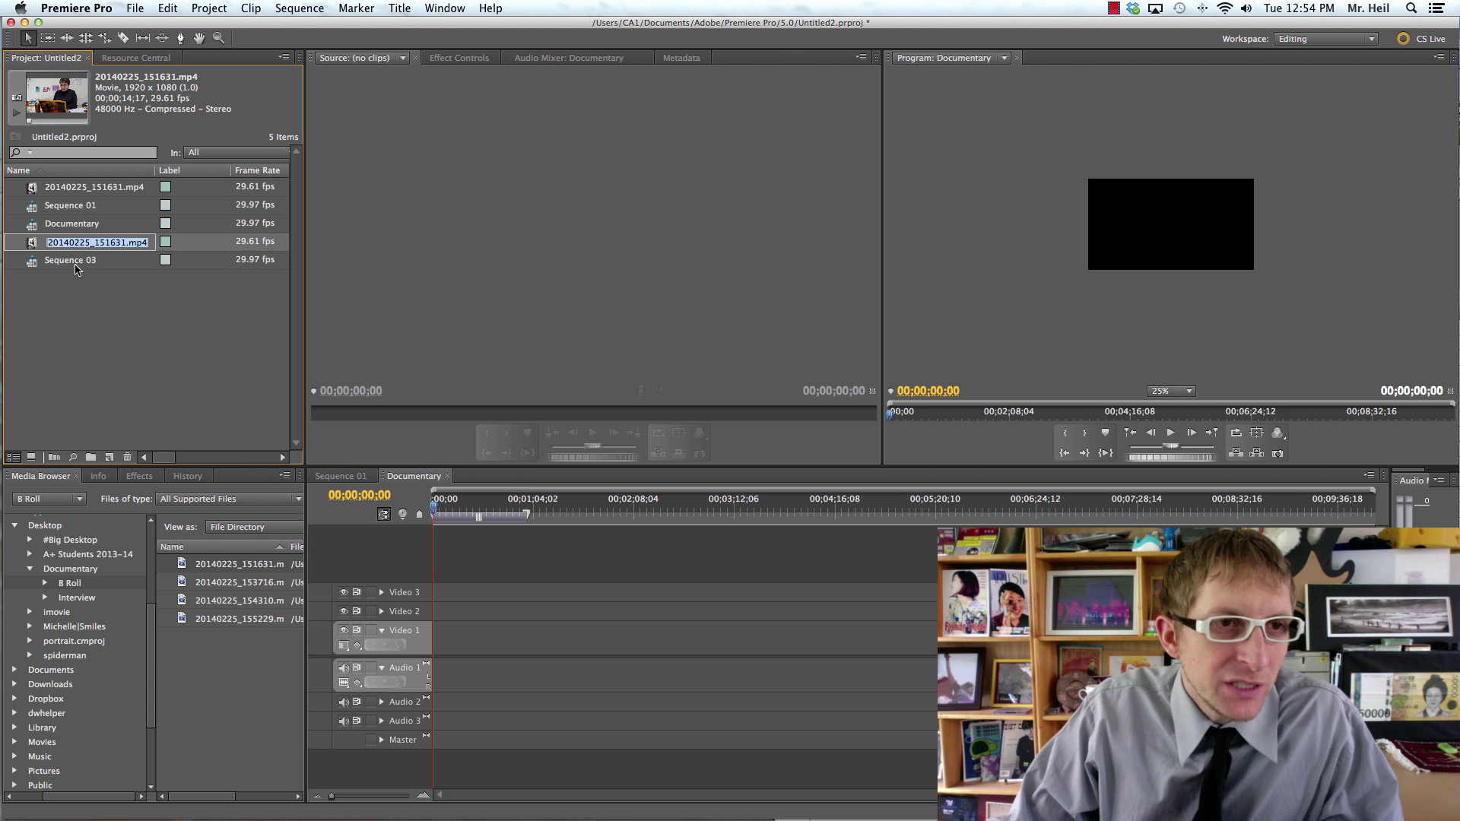
click(32, 245)
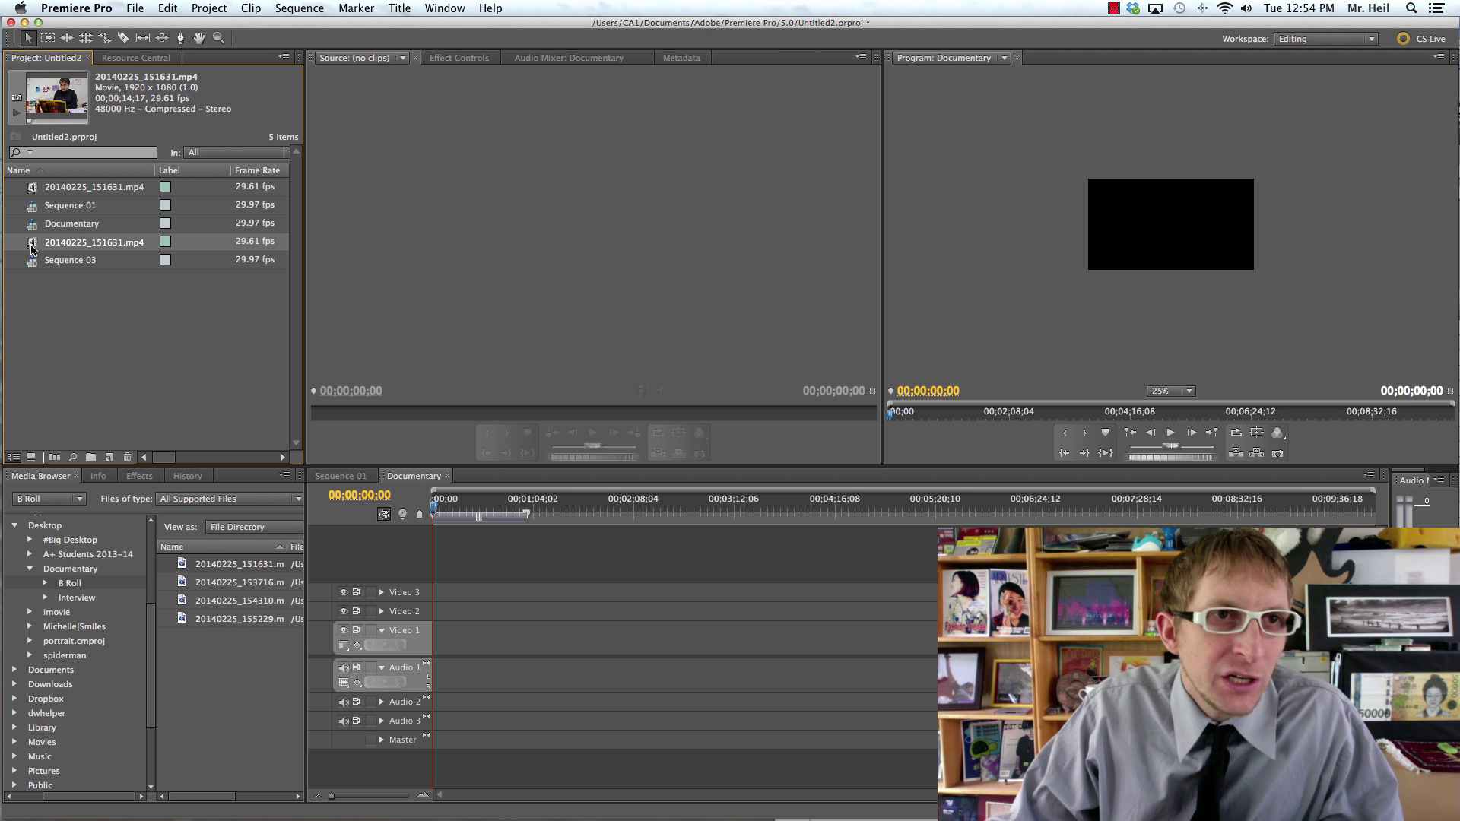
click(167, 8)
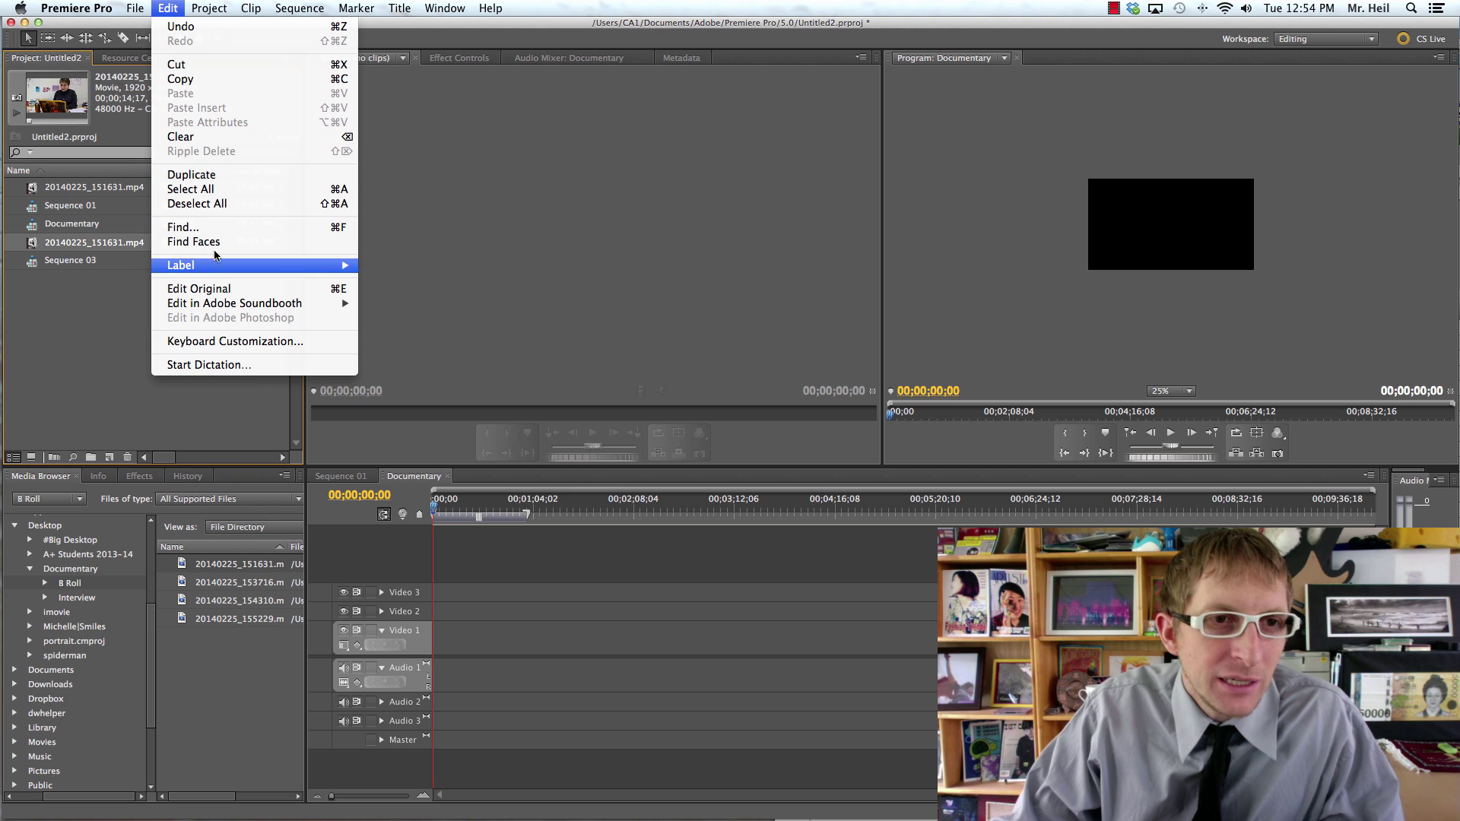
mouse_move(251, 266)
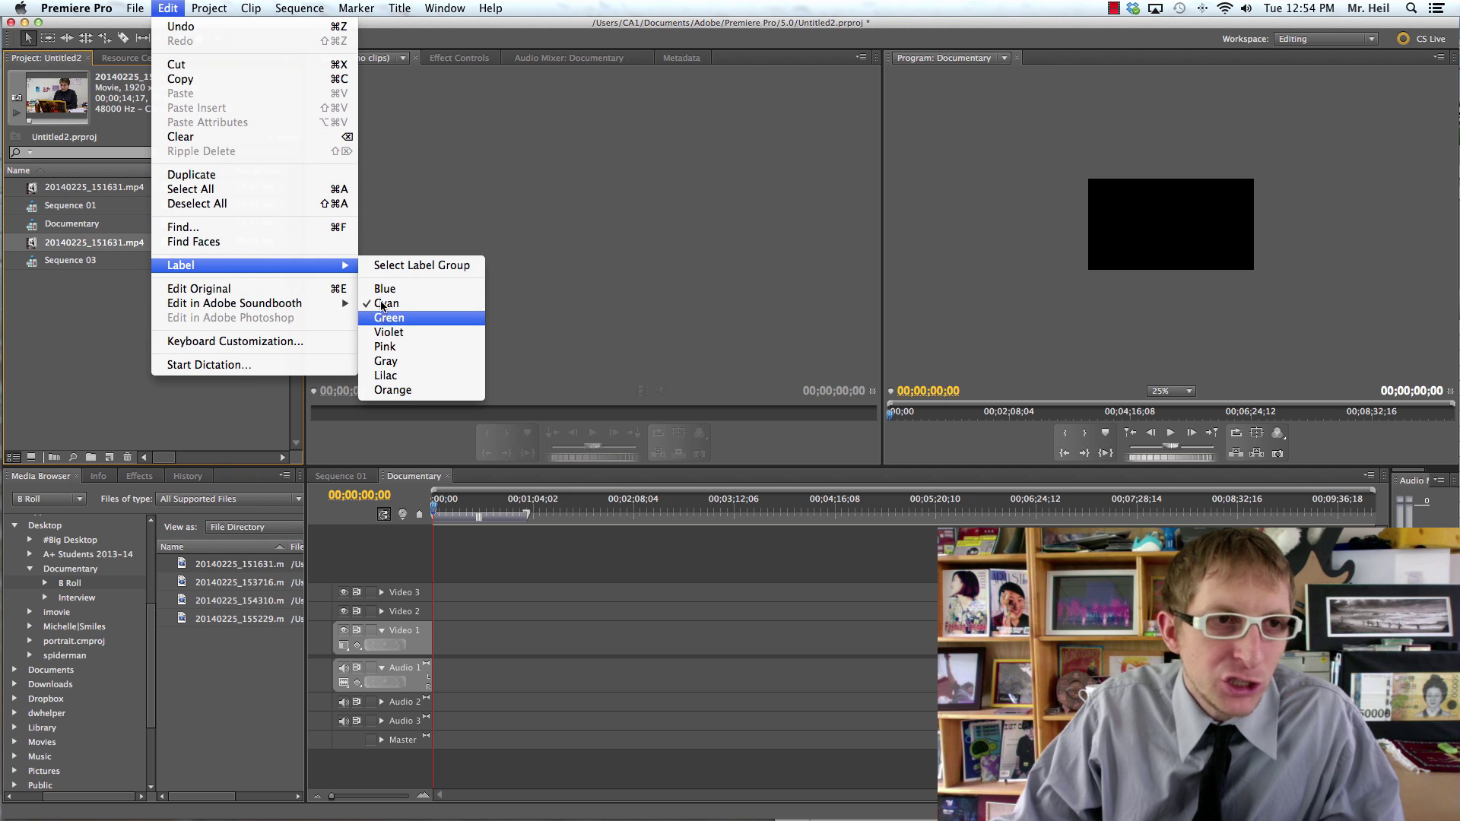
click(379, 322)
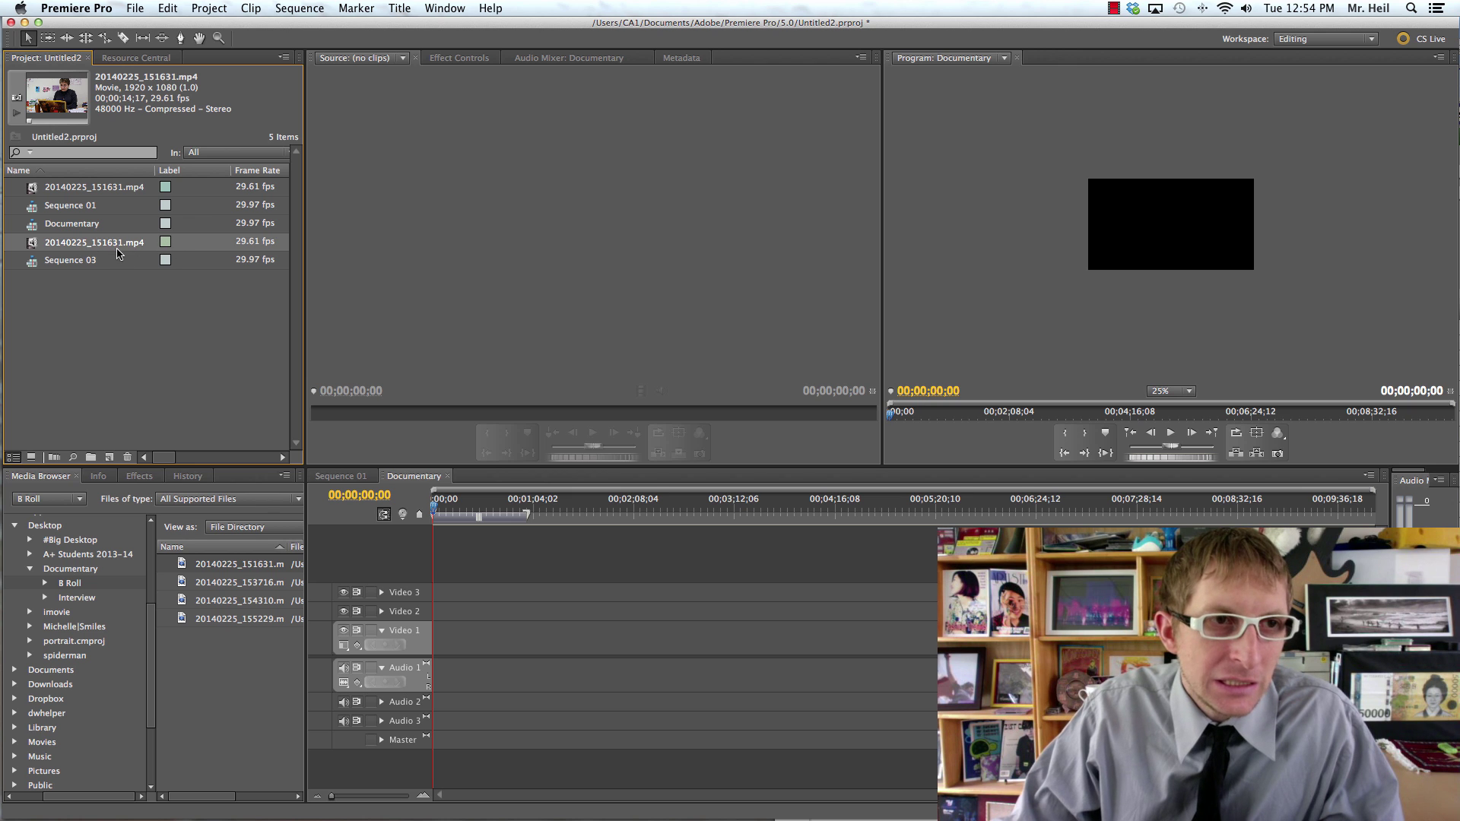
Step: Select the Documentary sequence, then reselect the second 20140225_151631.mp4 clip
click(92, 224)
click(92, 225)
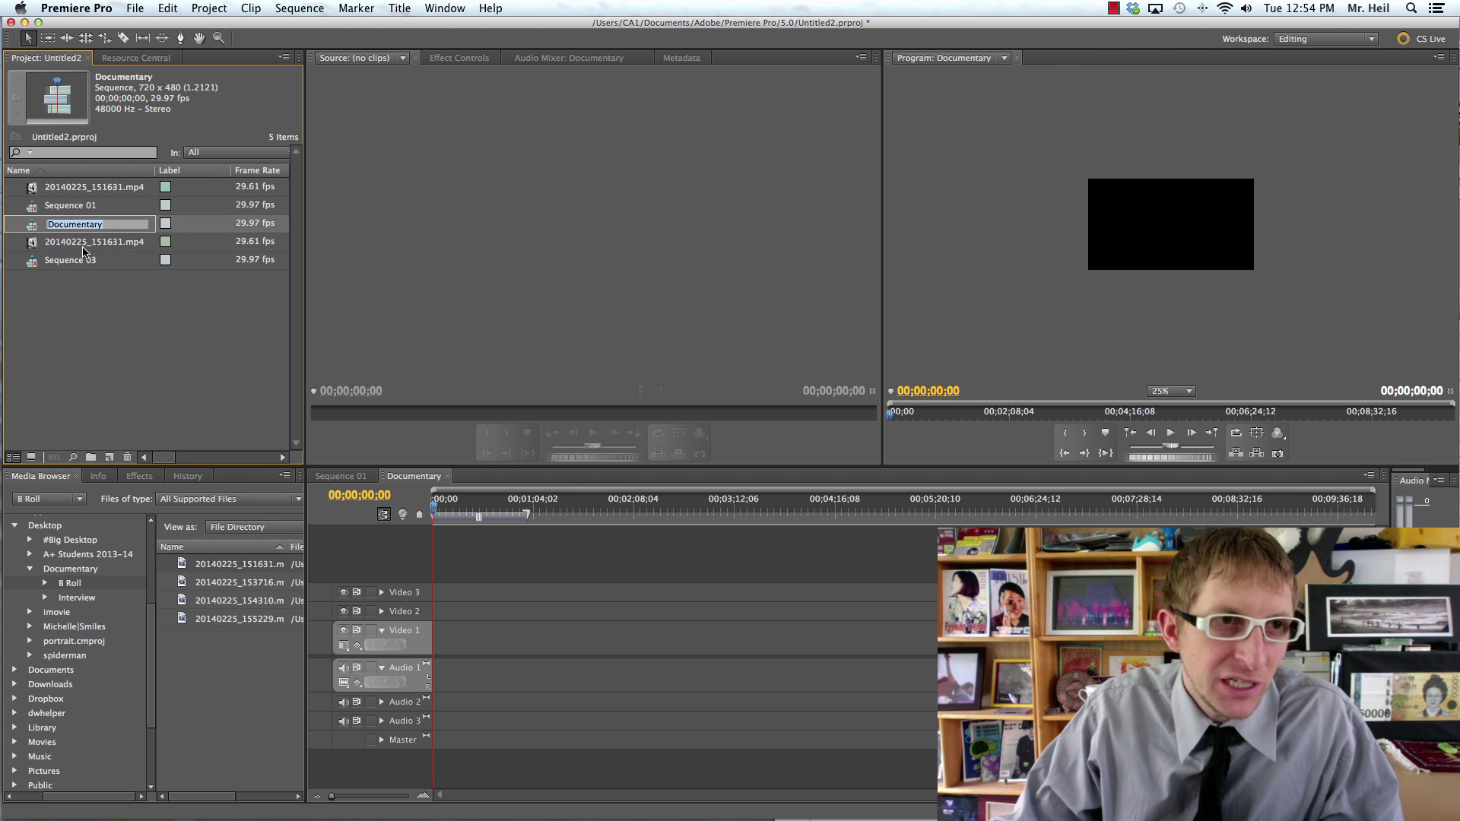
key(Return)
click(88, 300)
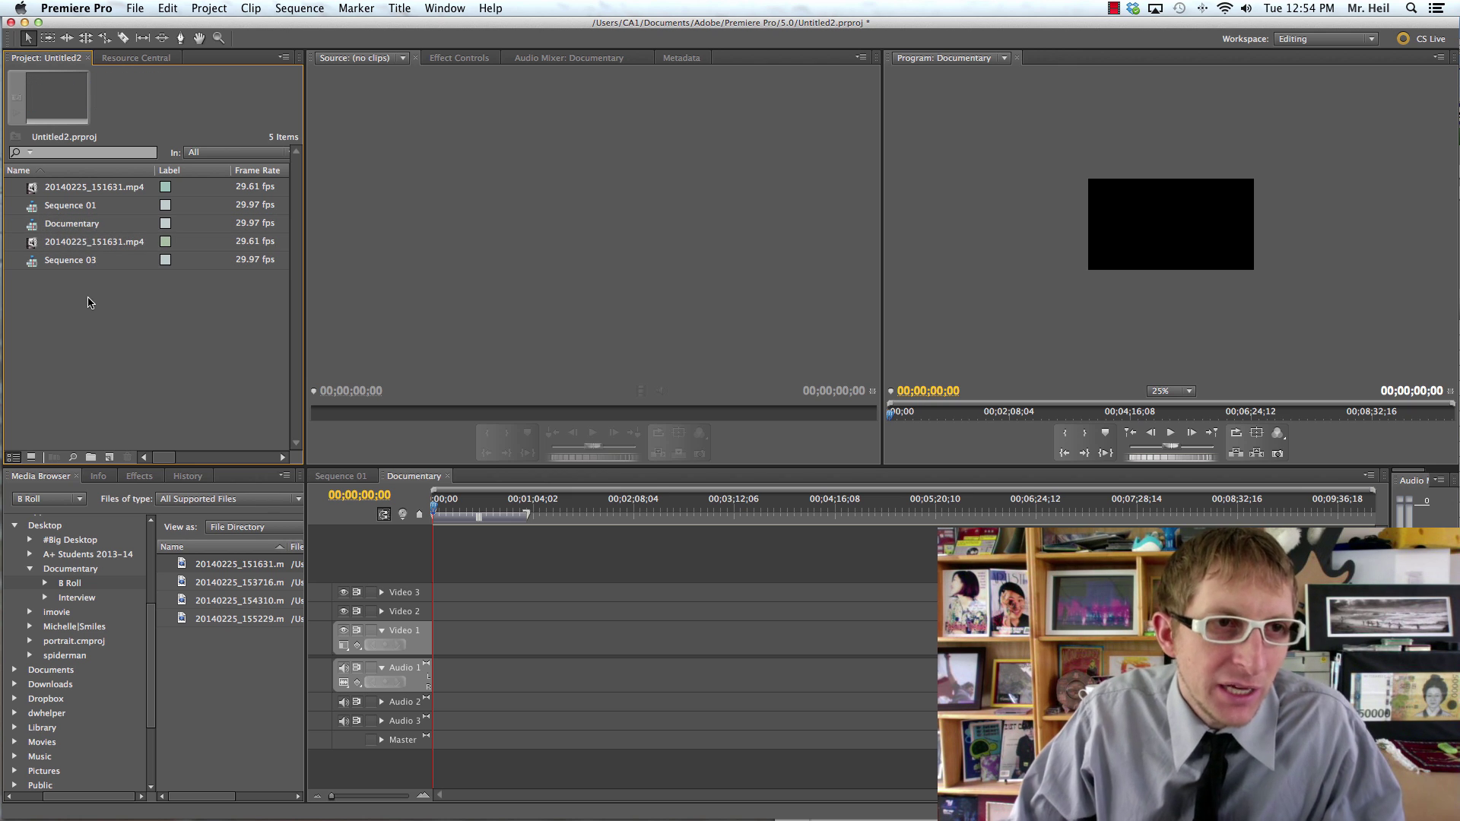
click(79, 243)
click(51, 243)
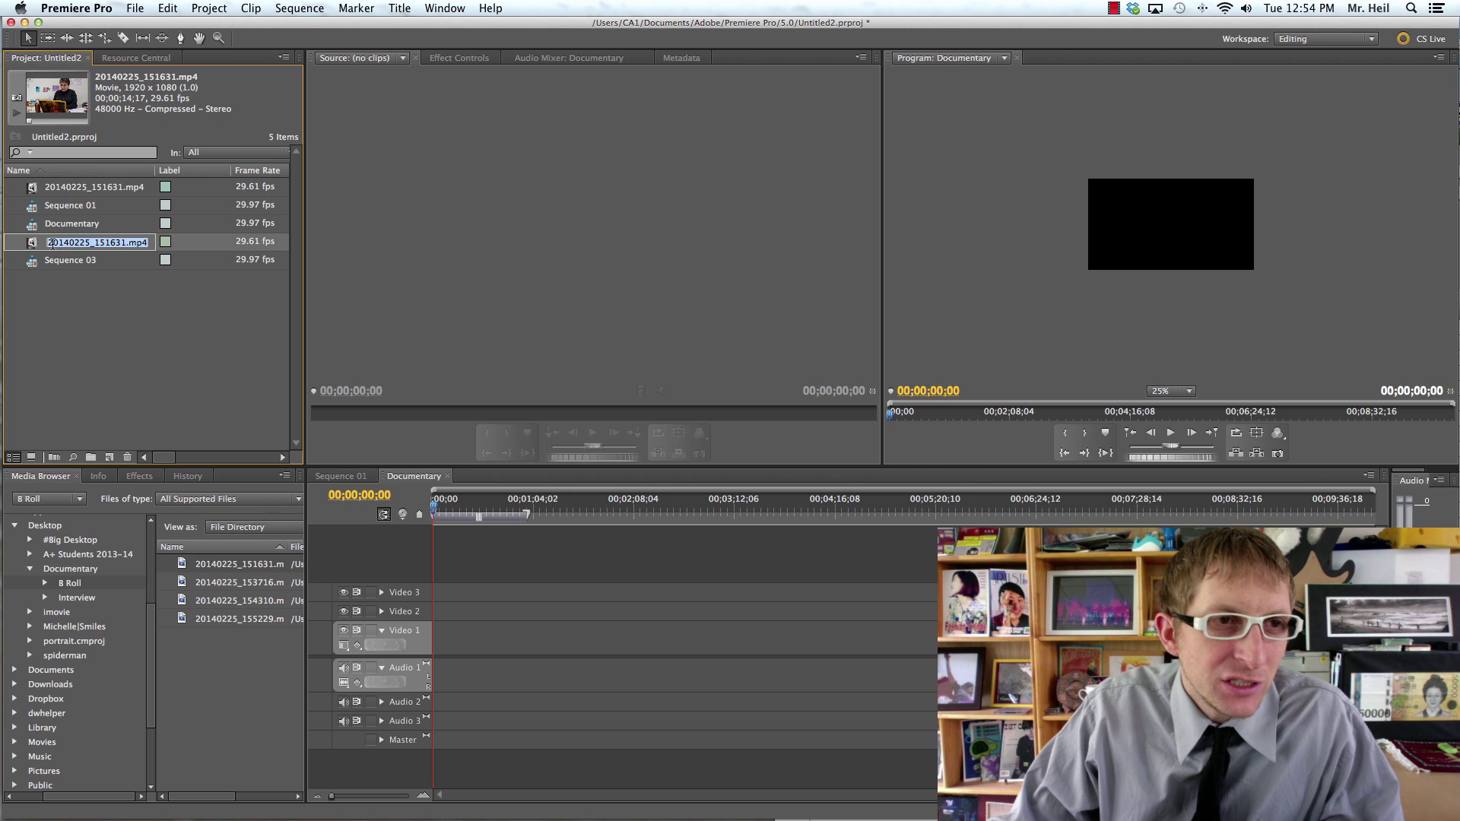
Step: Preview the B Roll clip, then import MVI_0046.MOV from the Interview folder
double_click(35, 245)
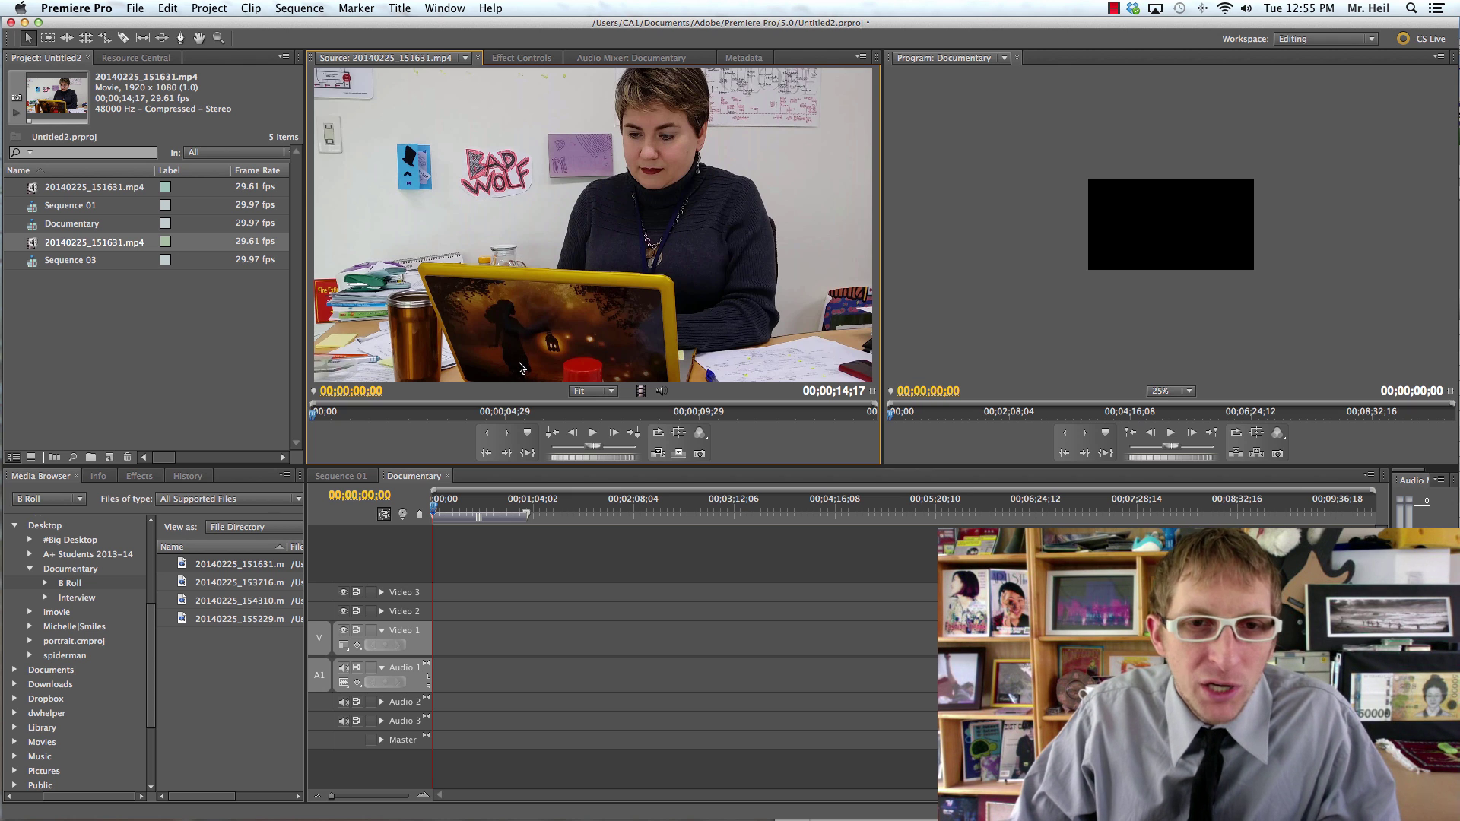
mouse_move(315, 417)
mouse_down()
mouse_move(441, 414)
mouse_move(381, 415)
mouse_move(312, 390)
mouse_up()
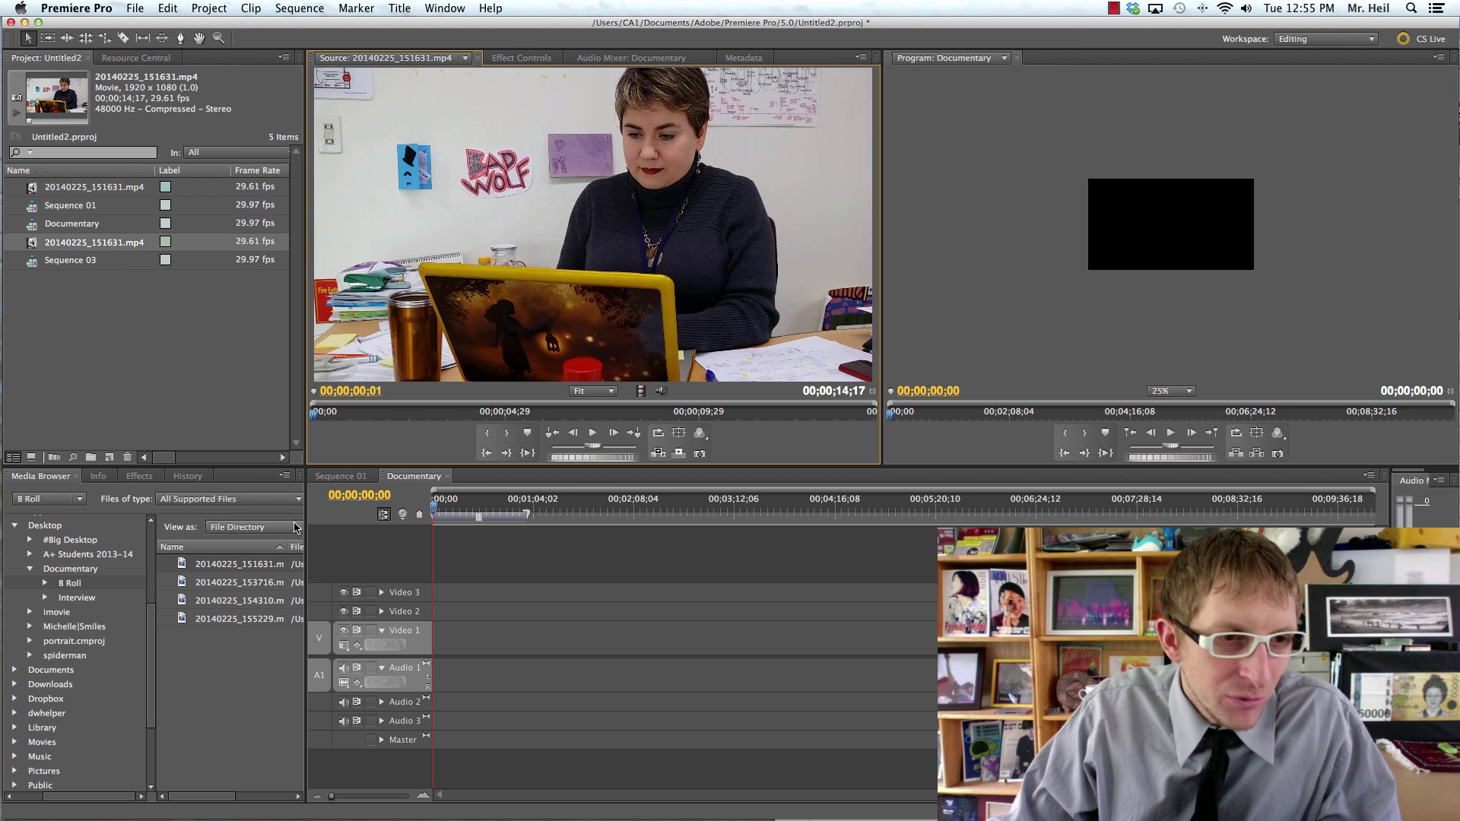
click(46, 599)
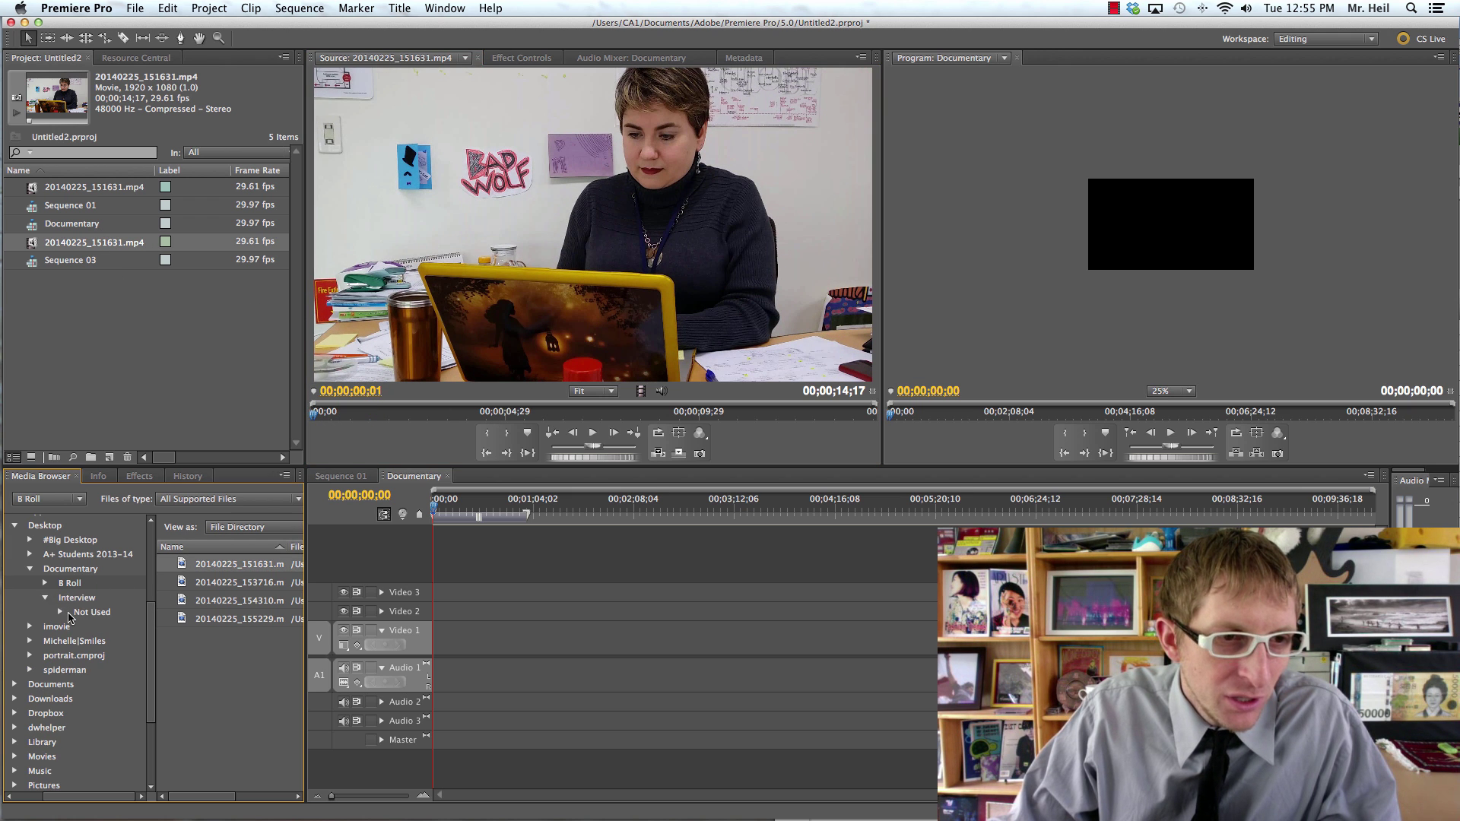
click(66, 600)
click(220, 588)
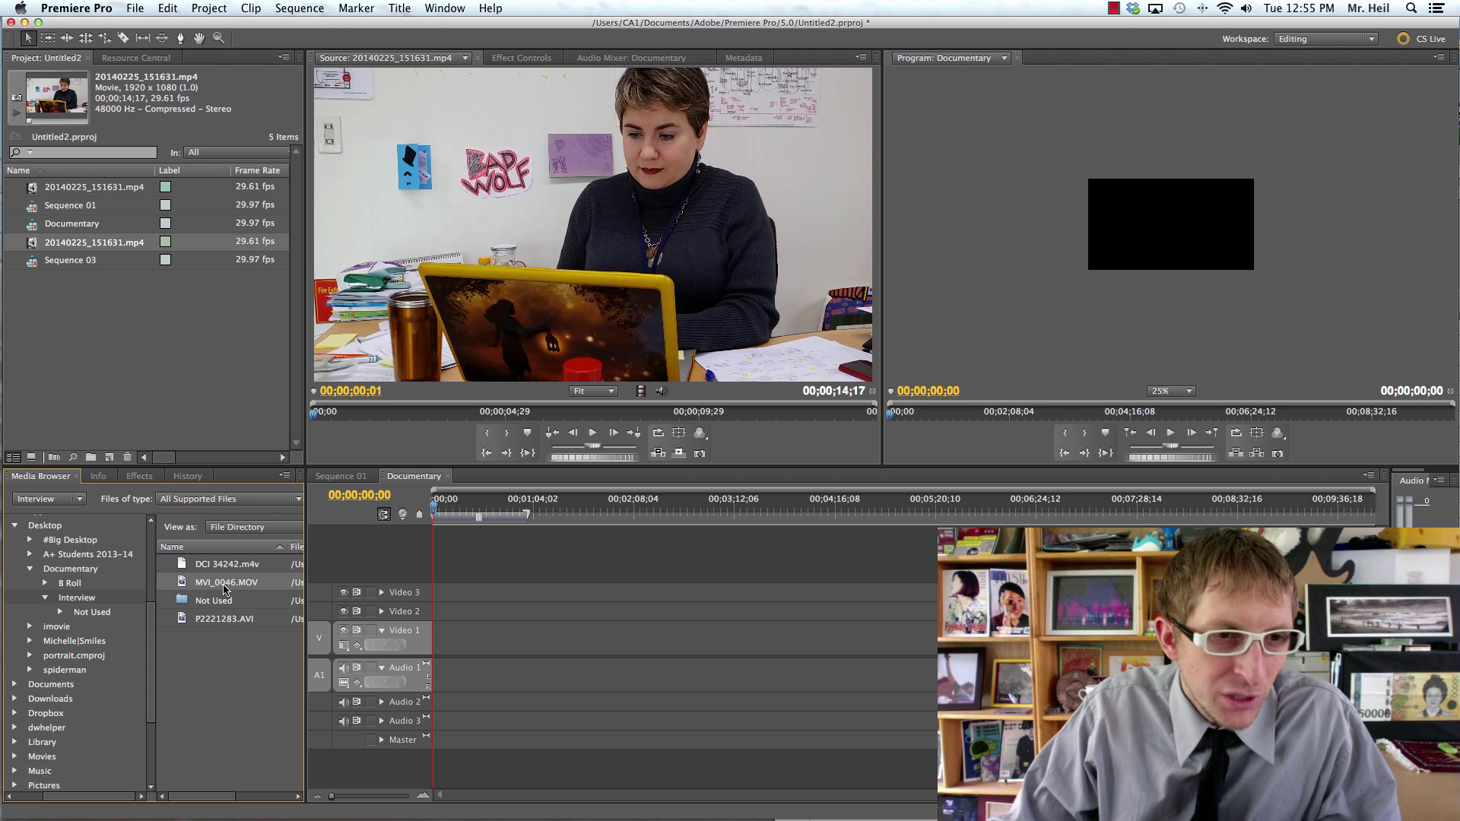
drag(182, 586, 166, 410)
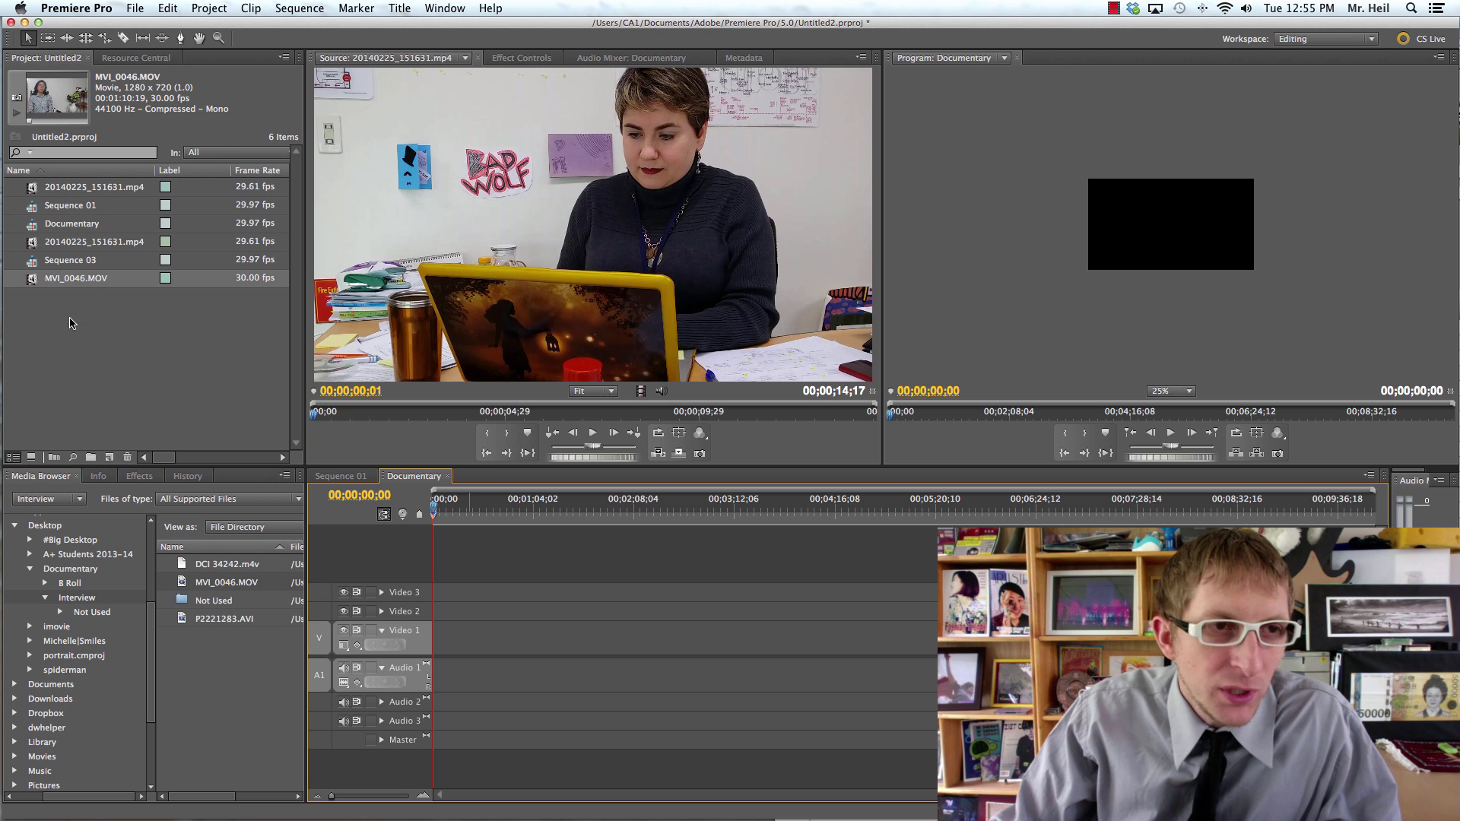
Step: Mark MVI_0046.MOV from 00:00:03:10 to 00:01:02:28 and insert it onto Video 1
double_click(31, 279)
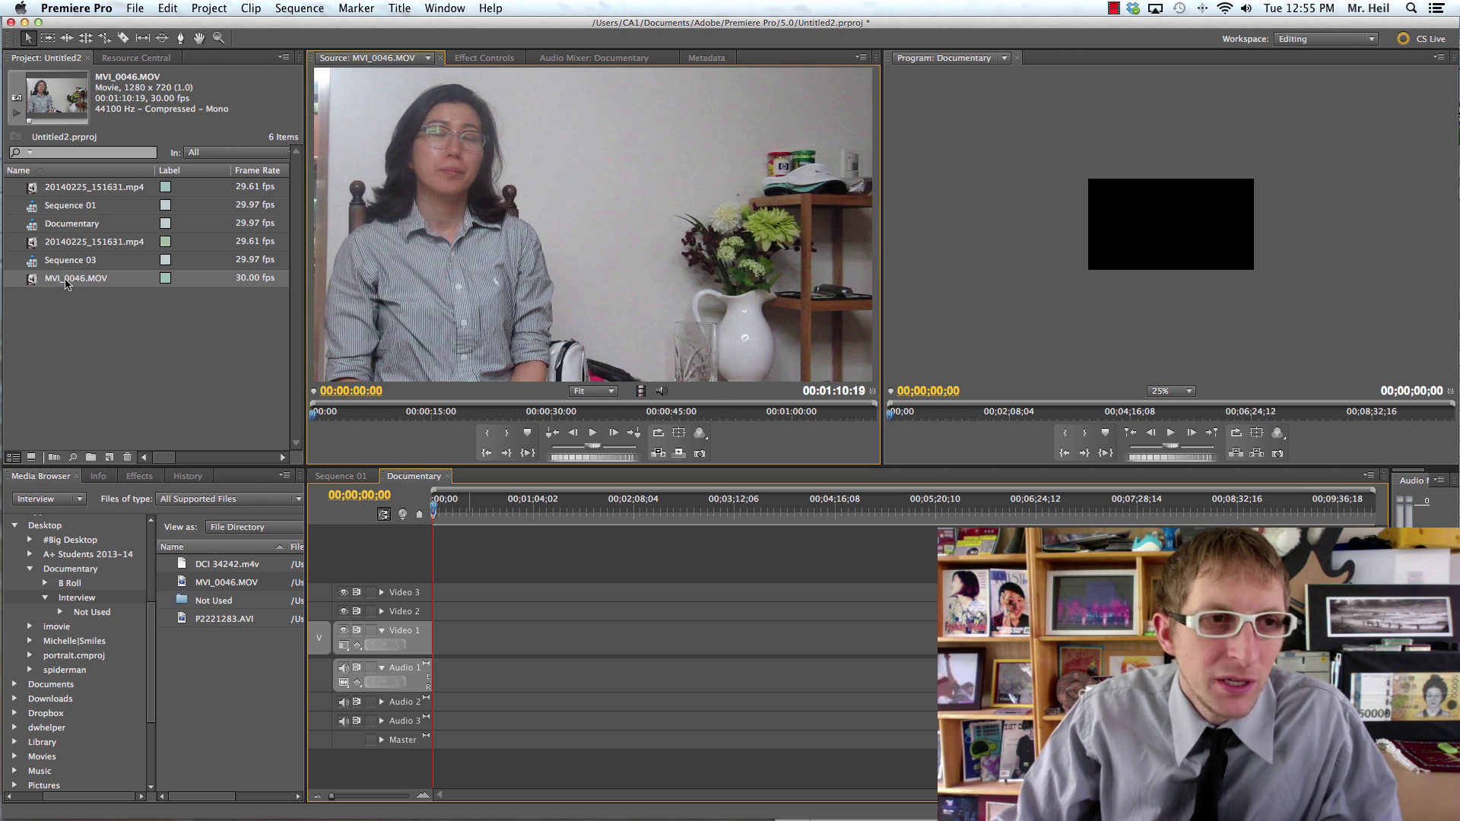
drag(76, 283, 146, 286)
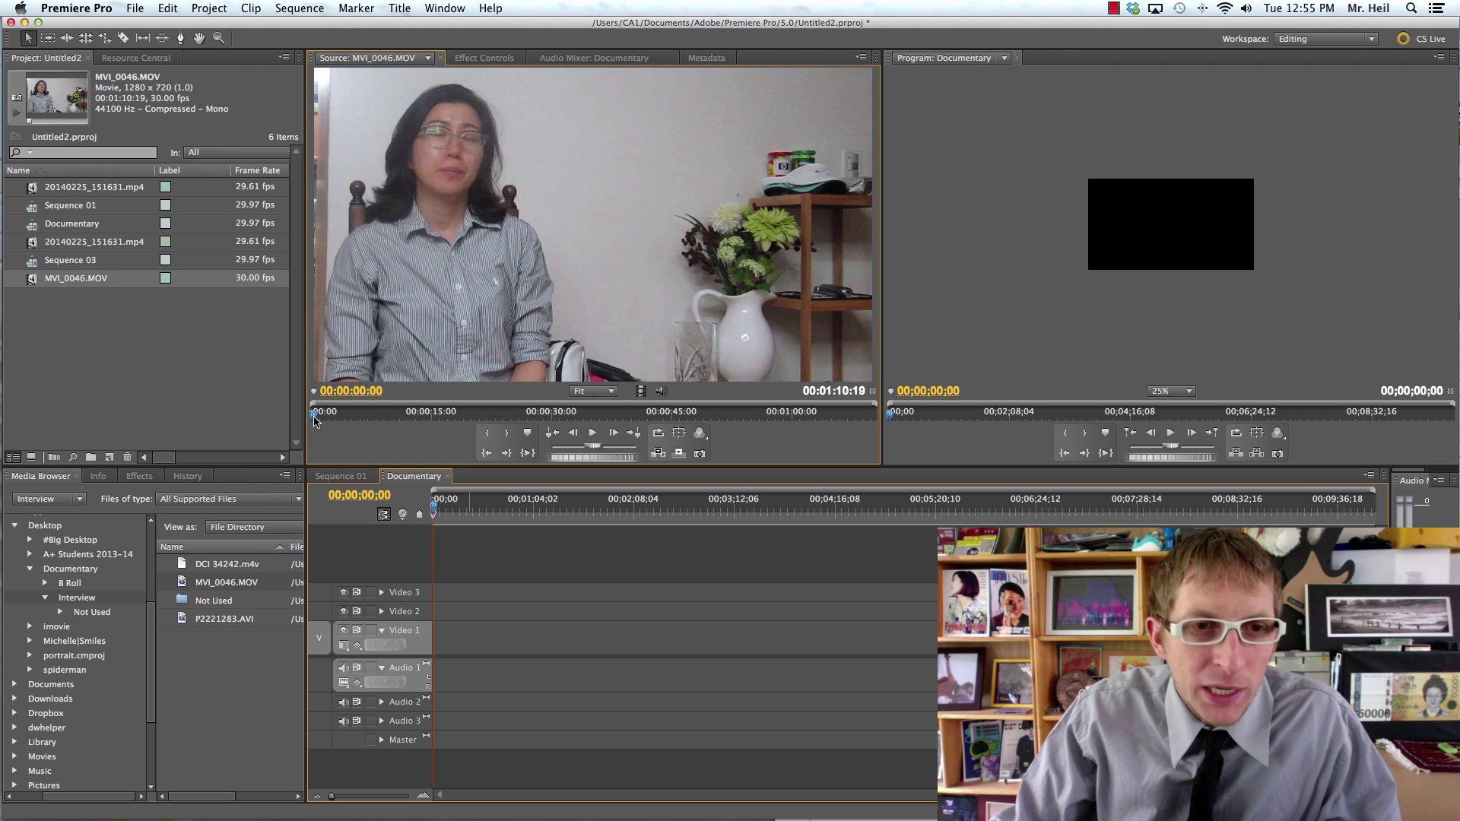
drag(316, 421, 340, 419)
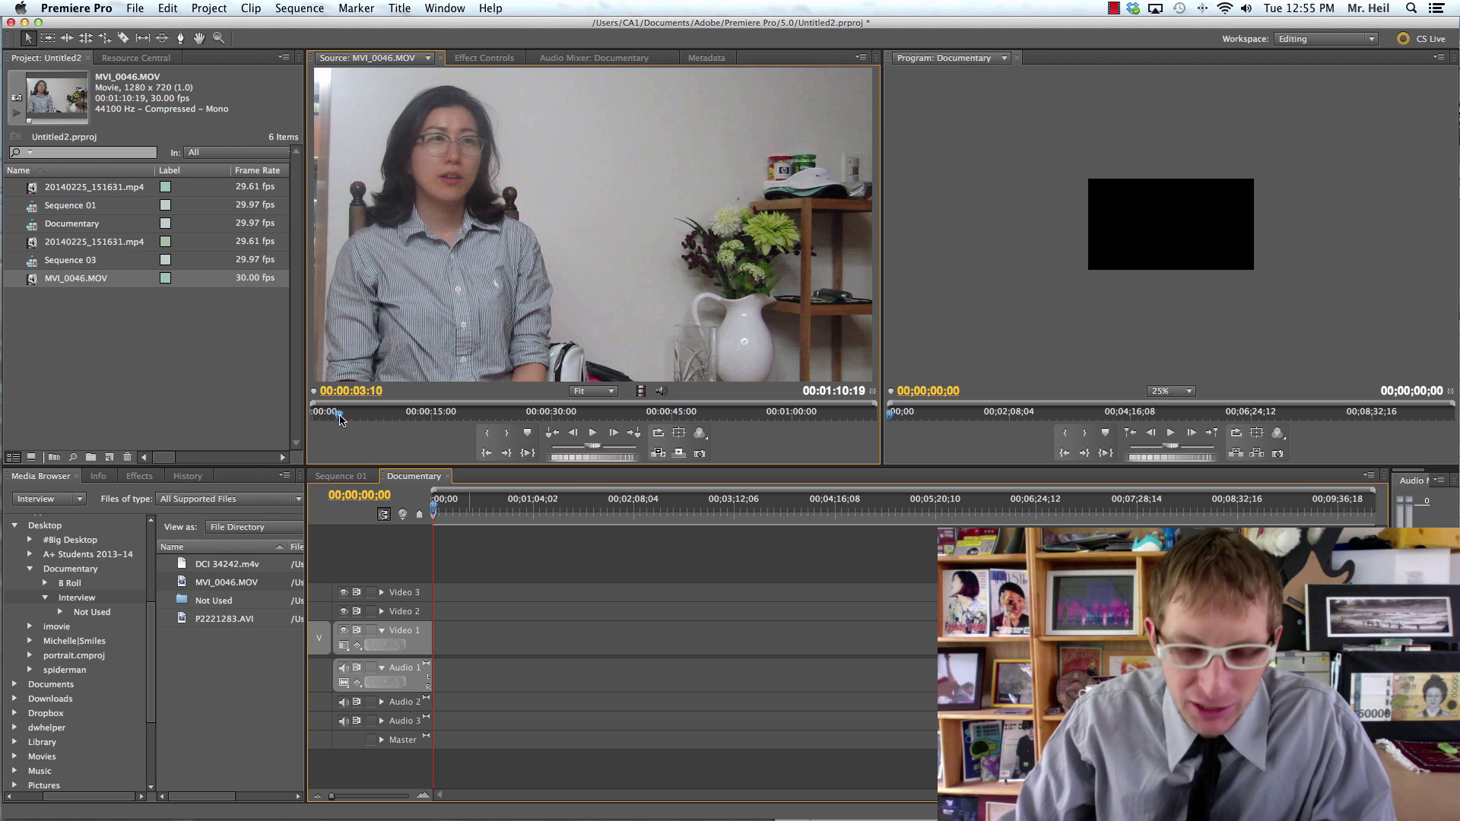
key(i)
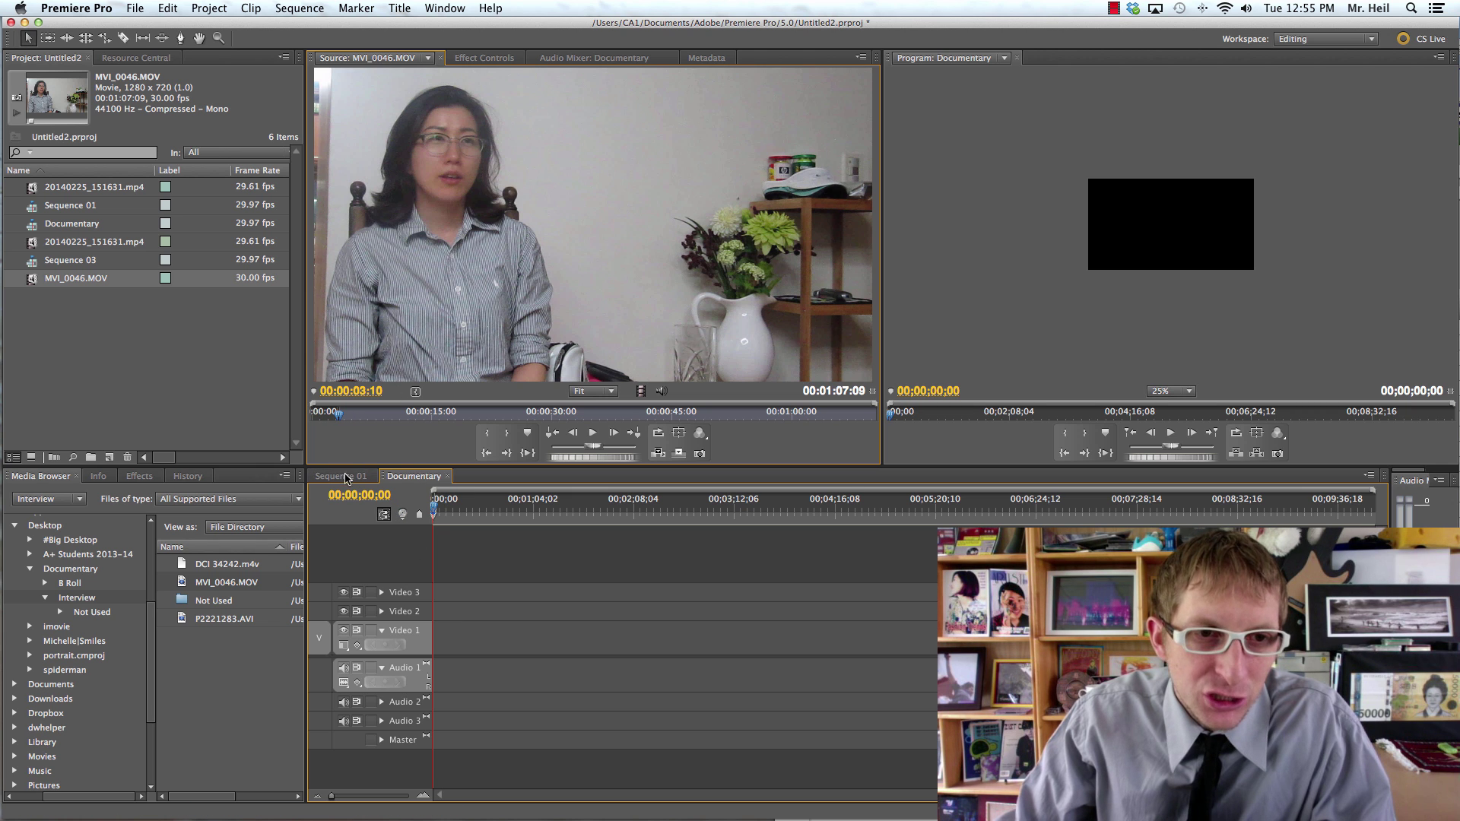
drag(343, 418, 825, 419)
key(o)
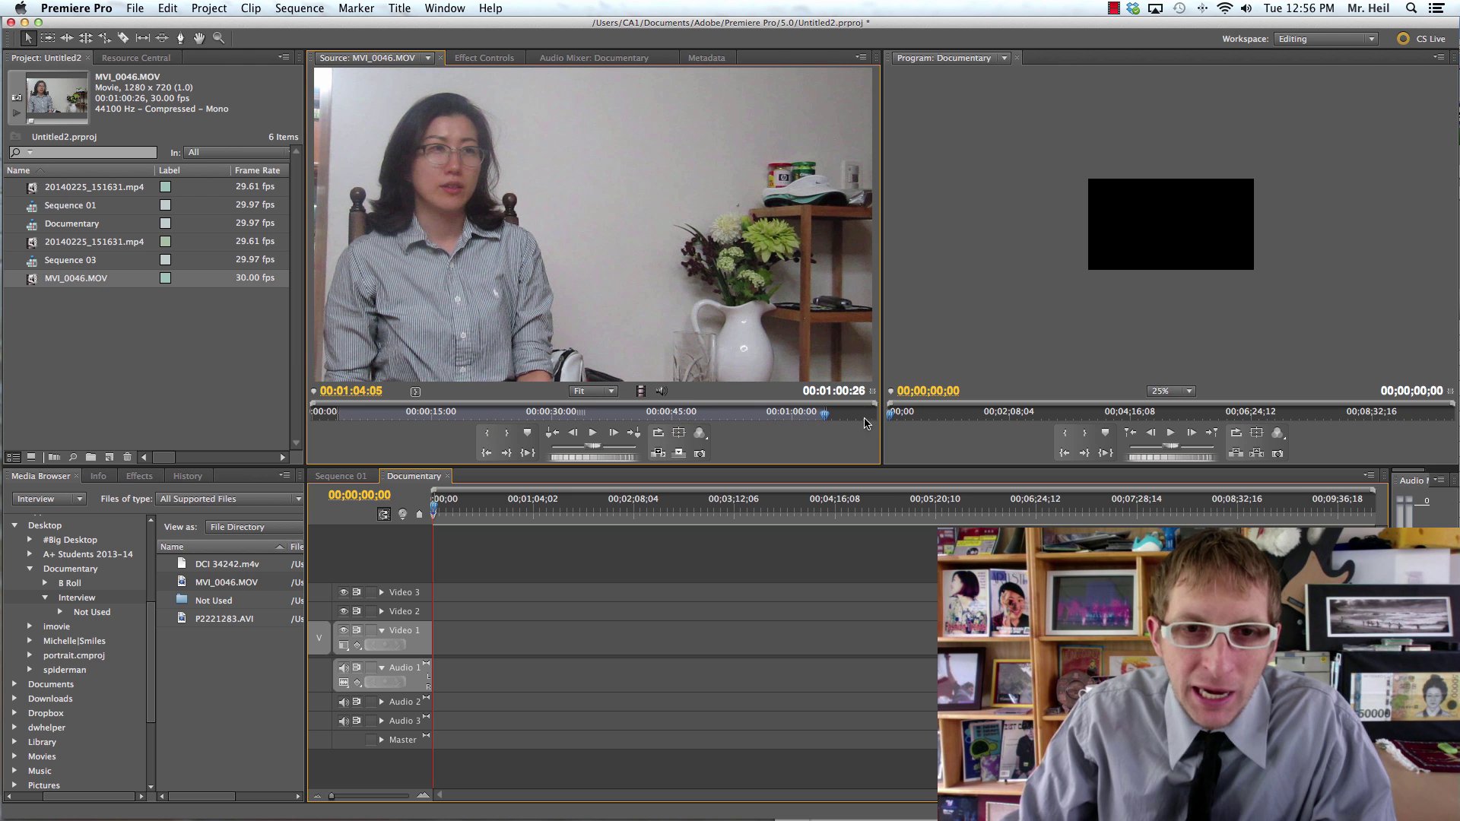
click(659, 454)
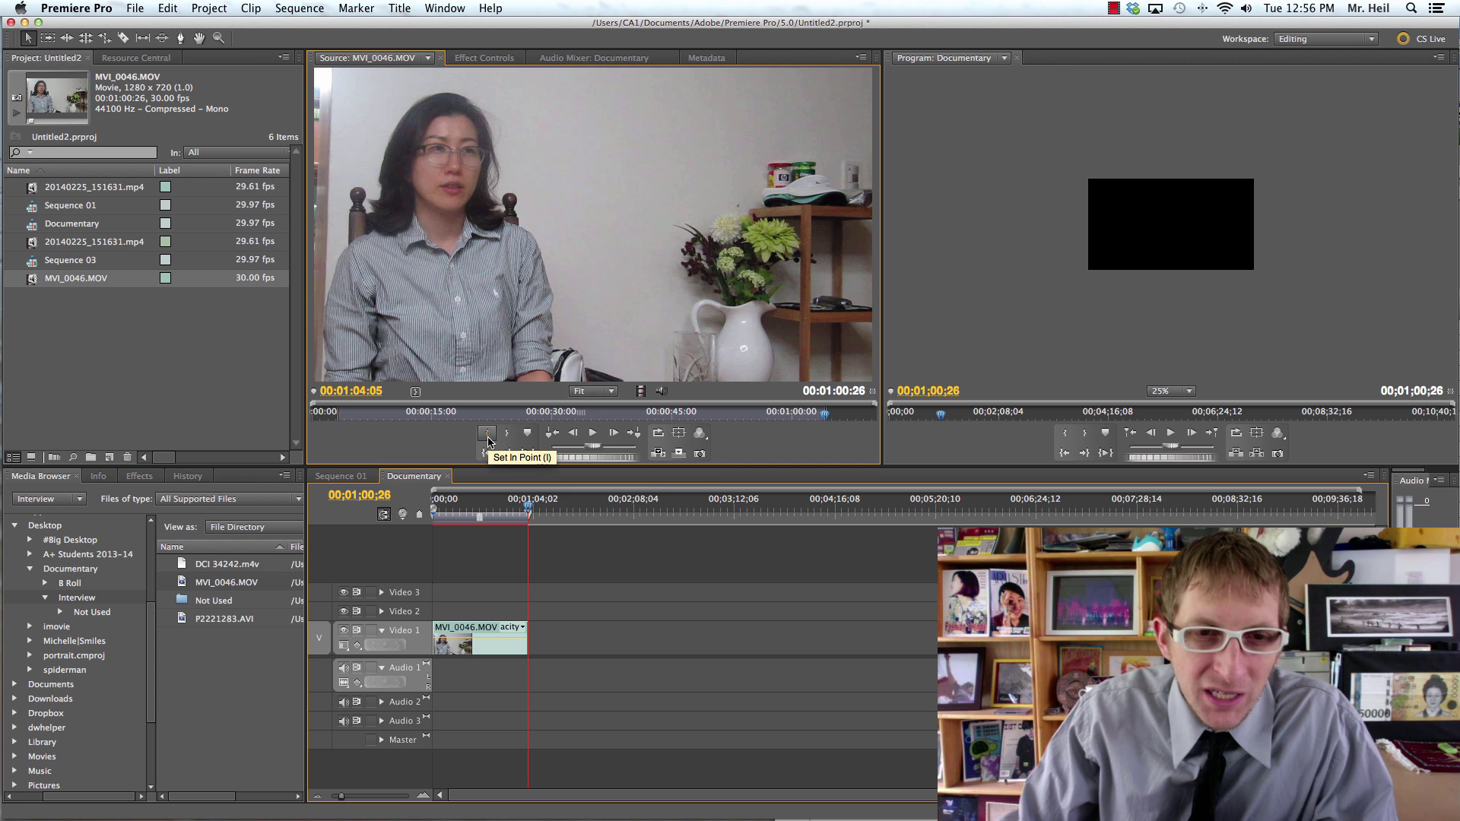
Step: Add source markers to MVI_0046.MOV, one at 00:00:25:14, and toggle safe margins on and off
click(529, 435)
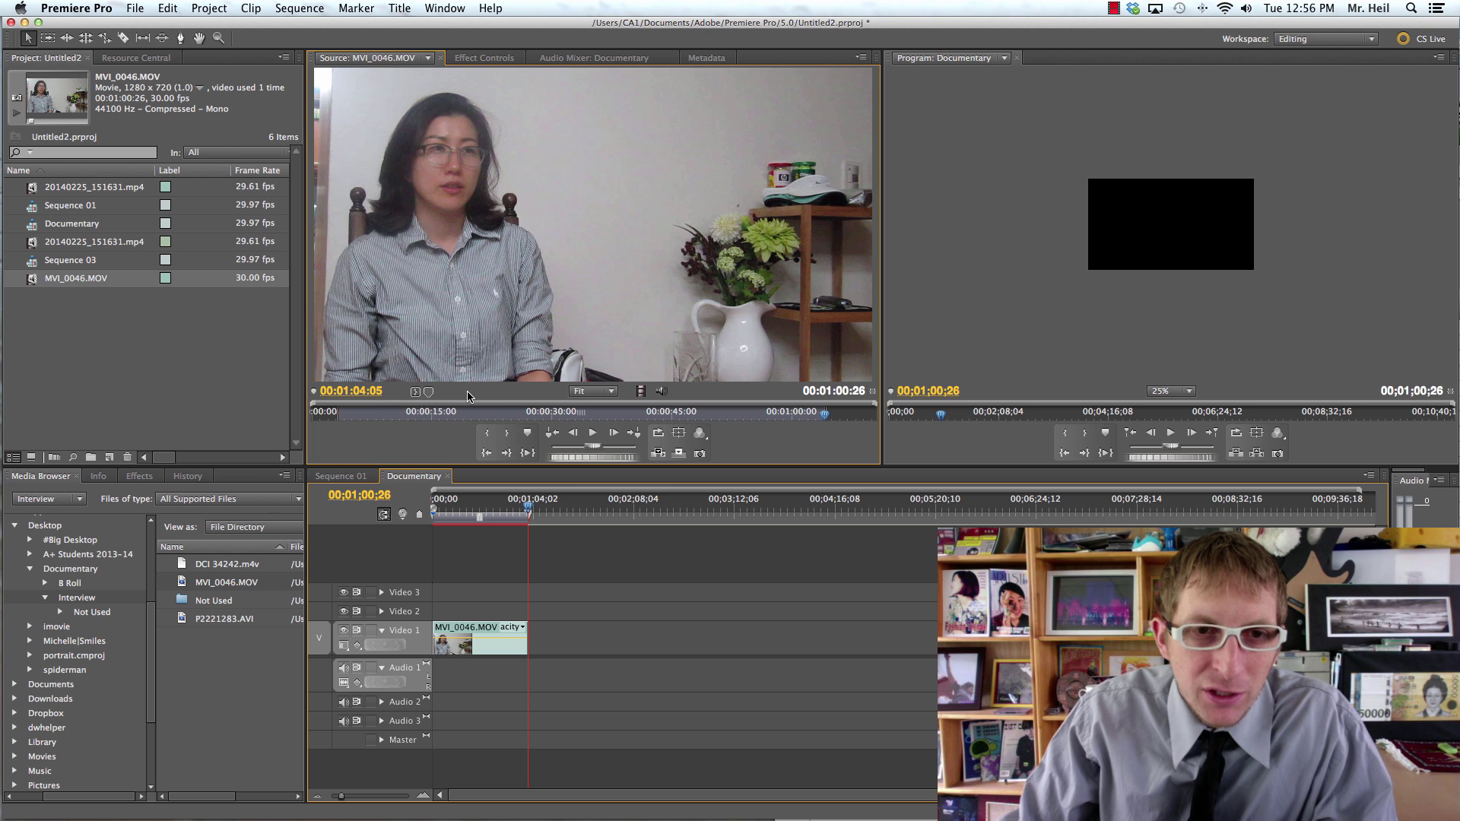
click(515, 411)
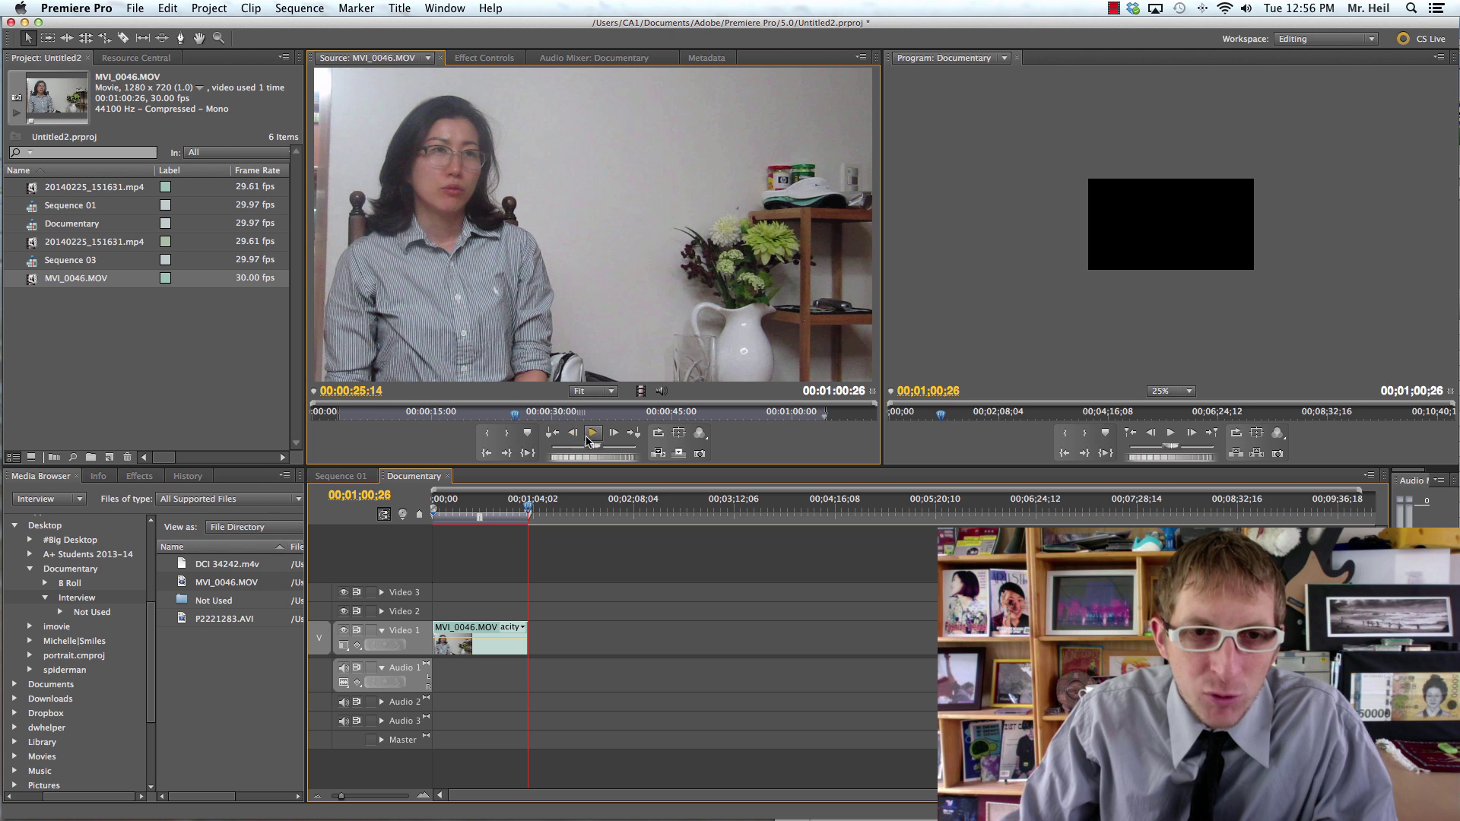
click(530, 437)
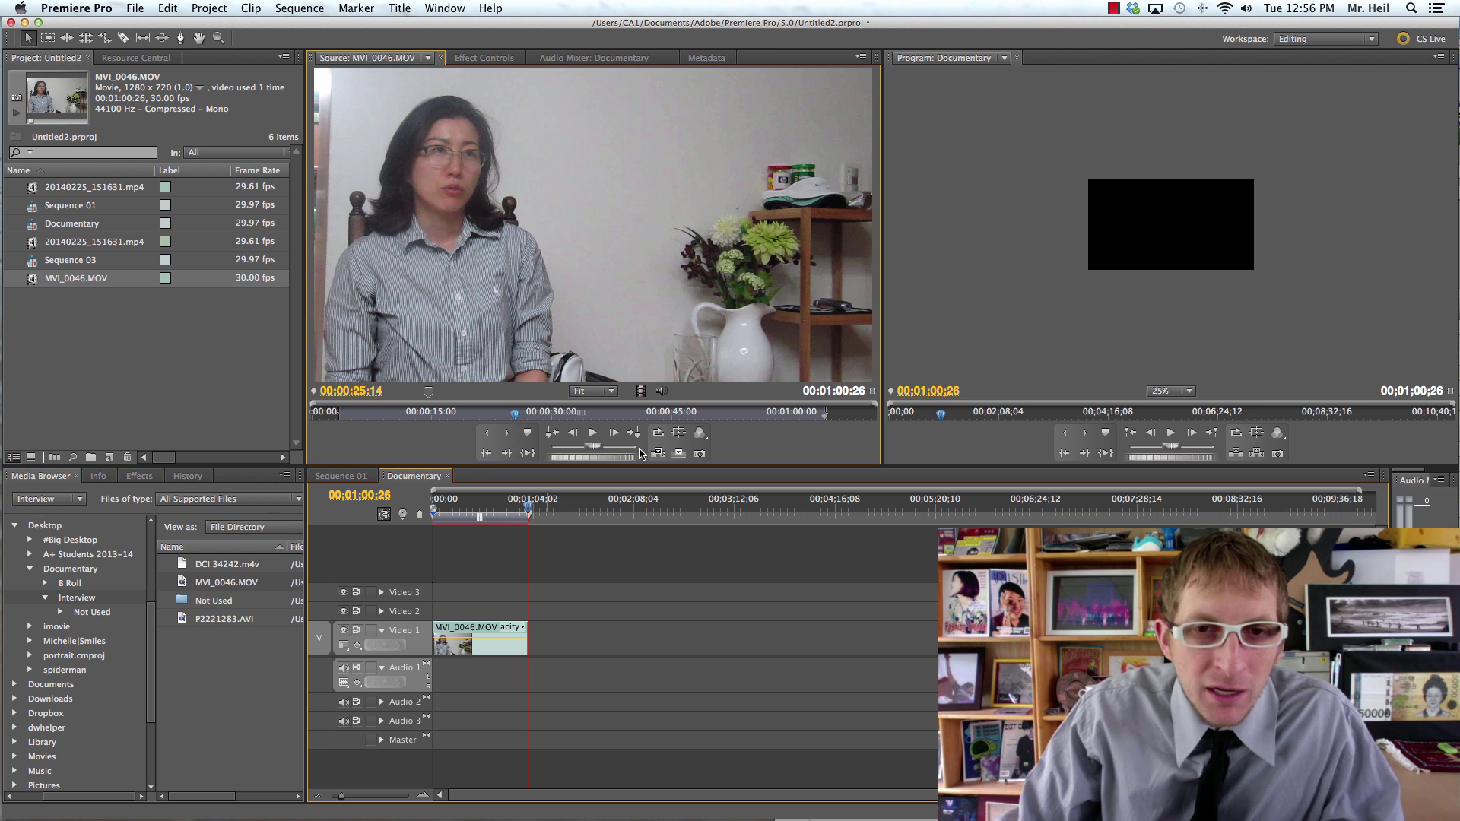
click(679, 435)
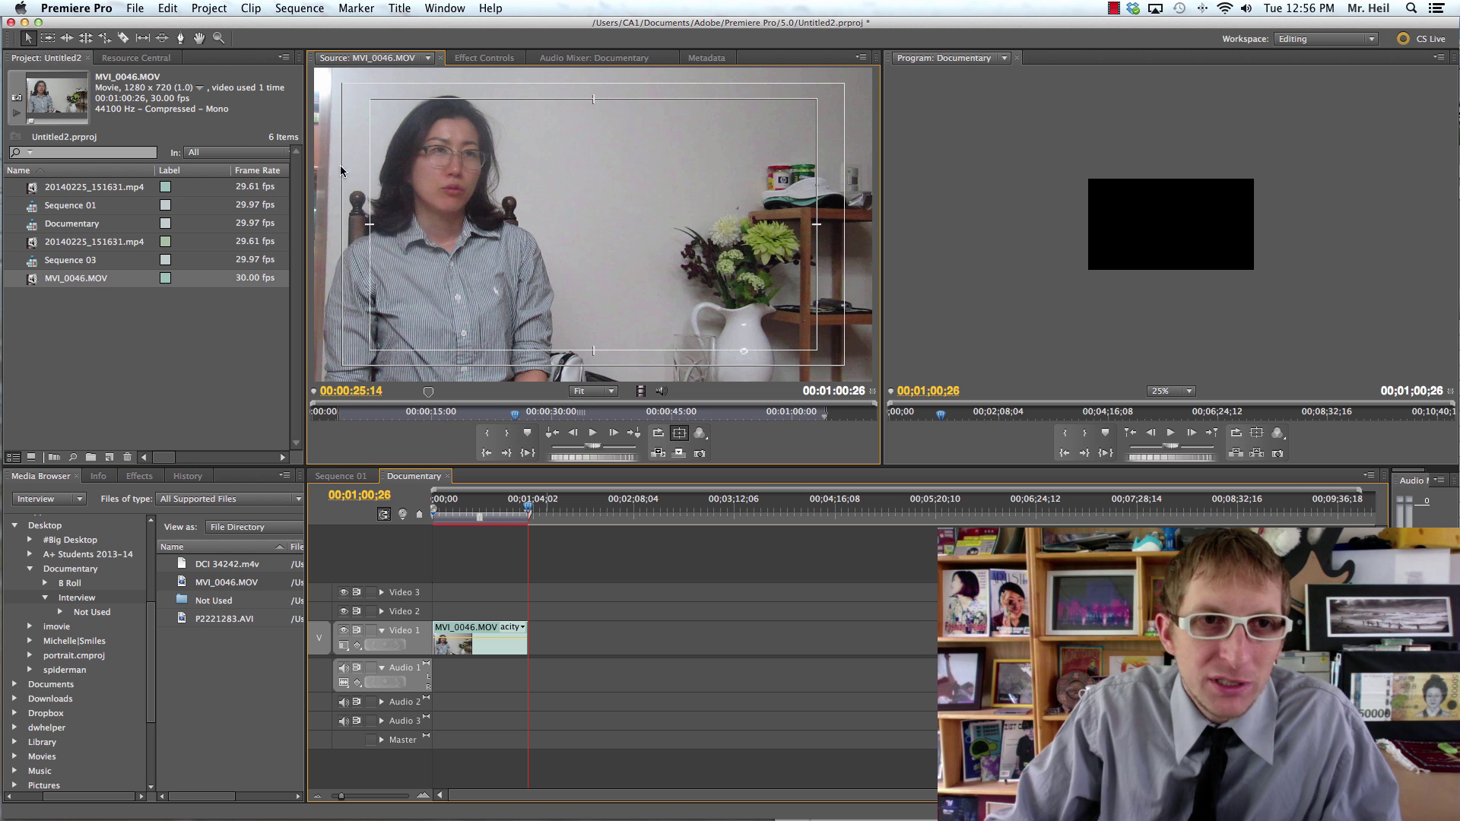
click(679, 439)
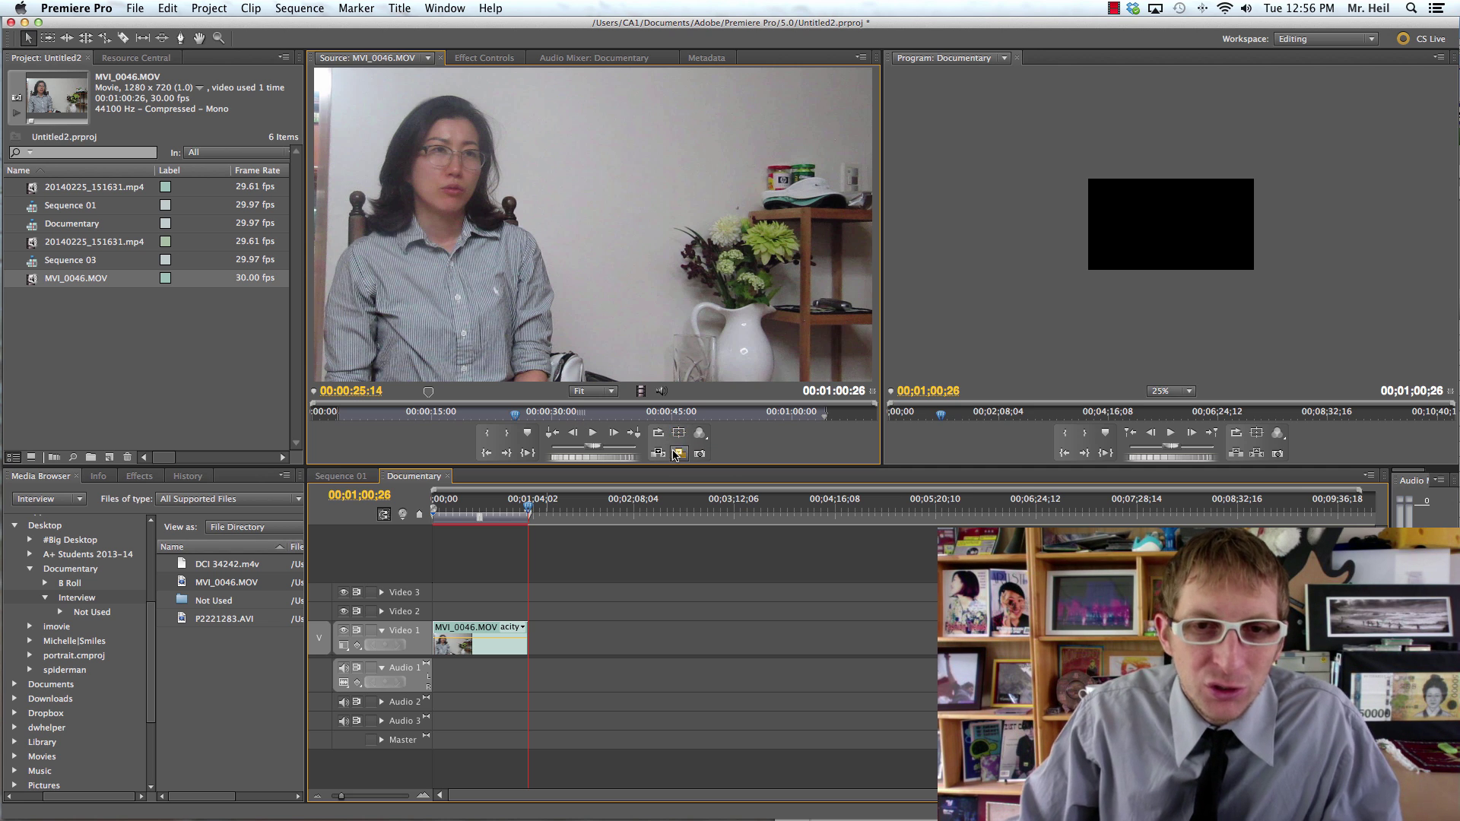
Step: Cue the Documentary playhead to 00;00;24;08 on the interview clip
click(481, 637)
click(491, 508)
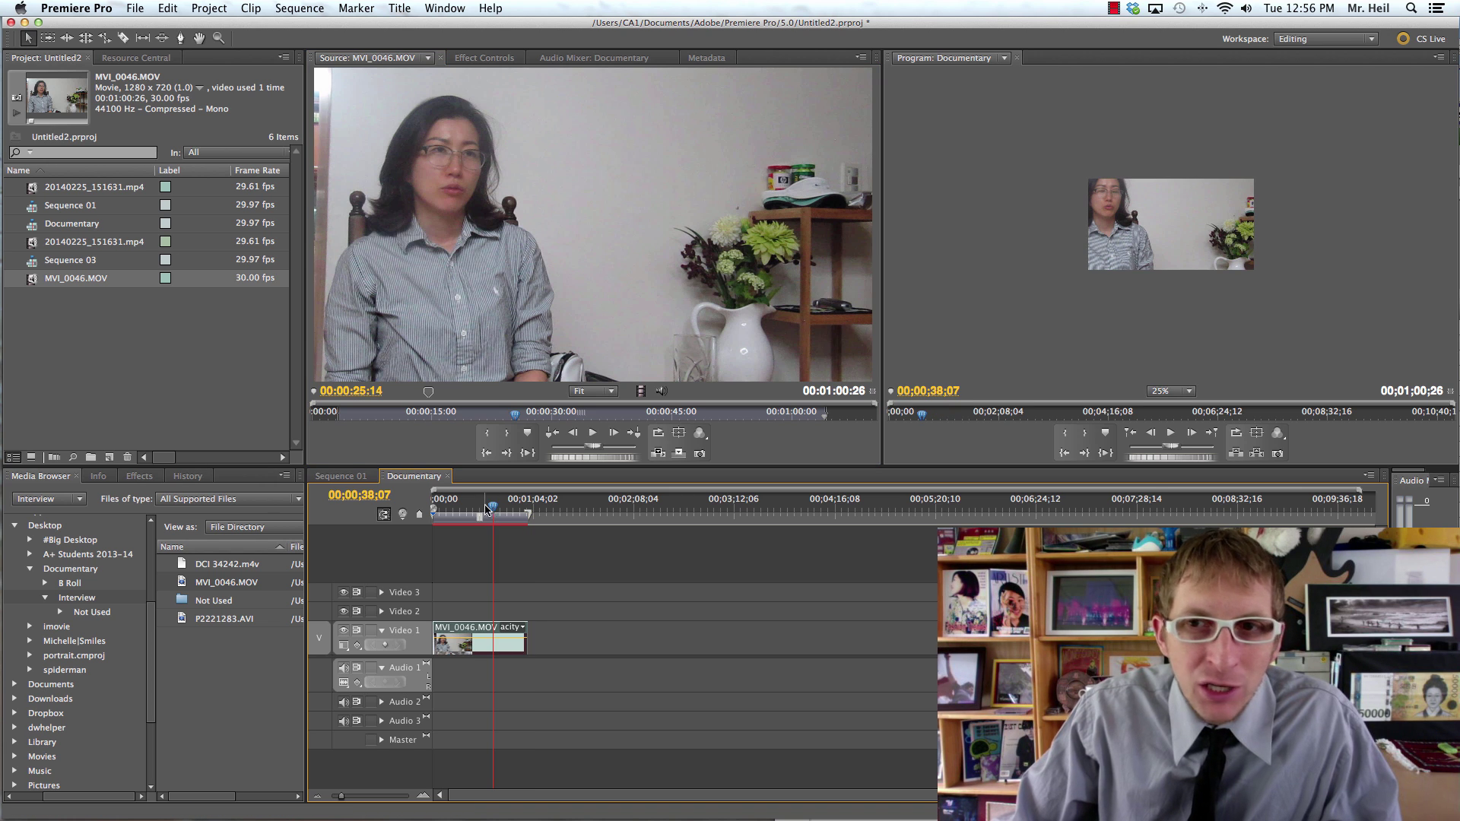
drag(487, 508, 471, 508)
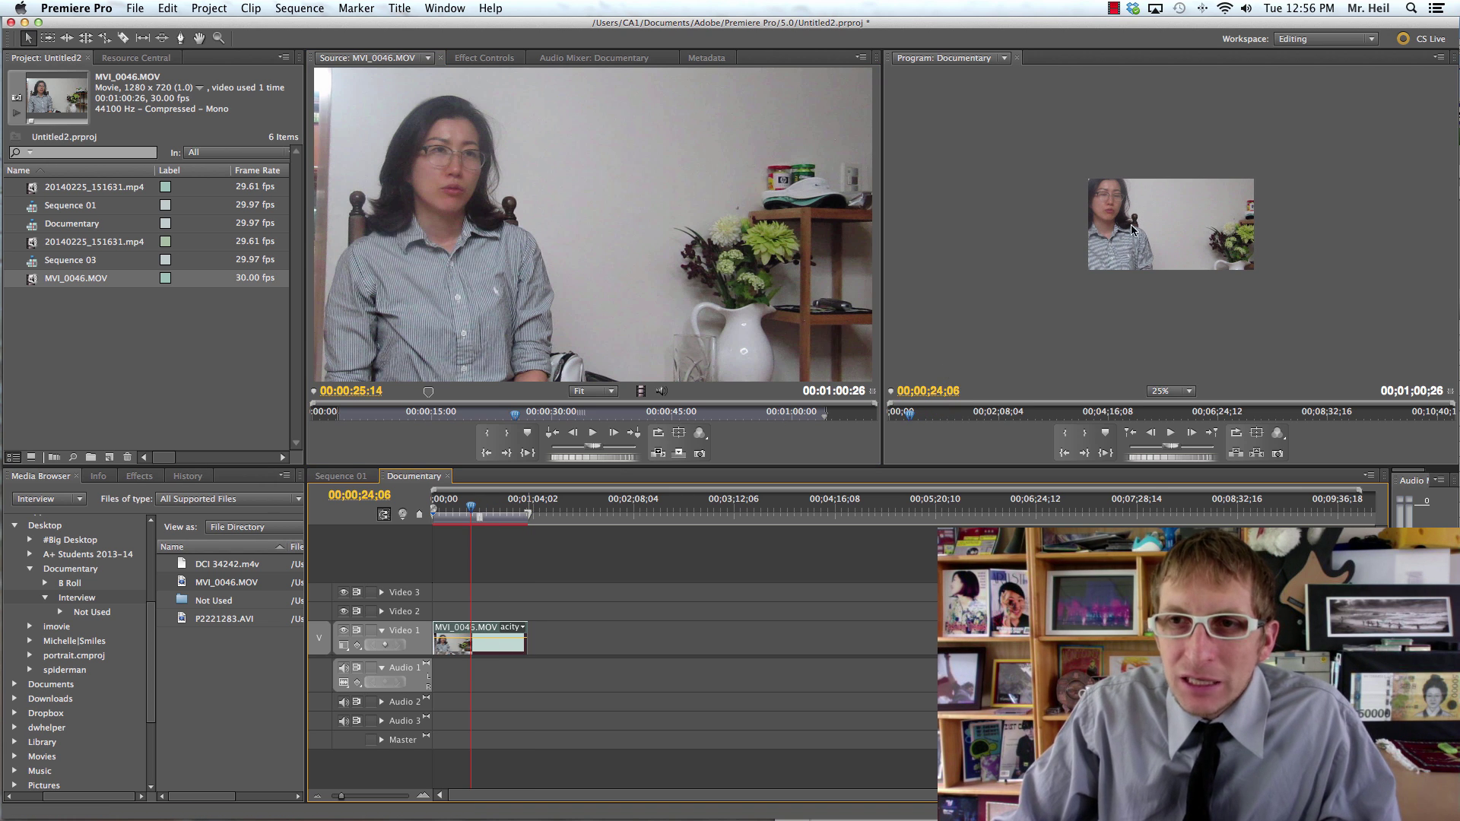
key(Right)
key(Right)
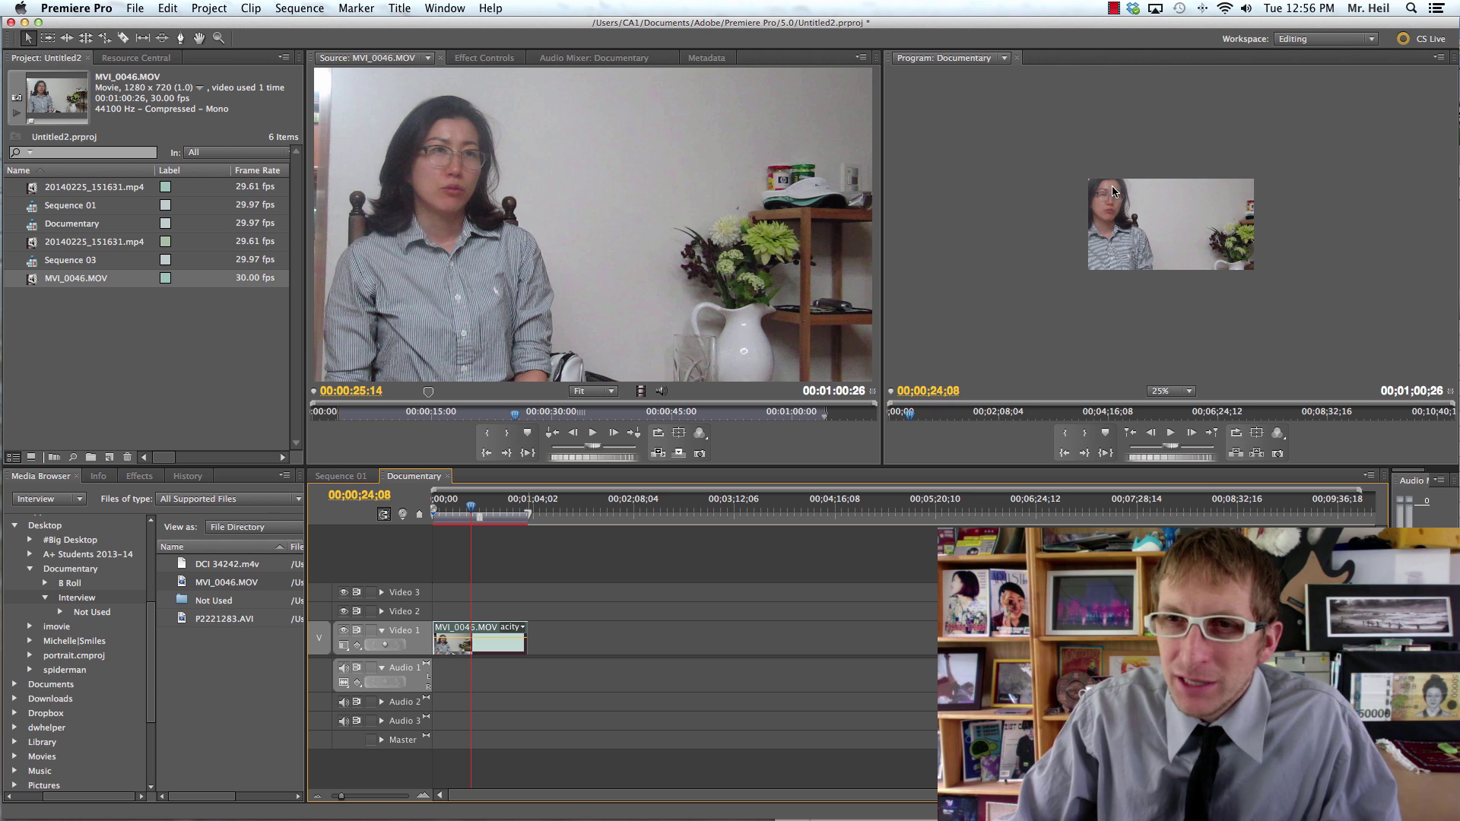
Step: Try resizing the interview clip in the Program monitor, then undo the resize
click(1189, 391)
click(1208, 328)
double_click(1191, 245)
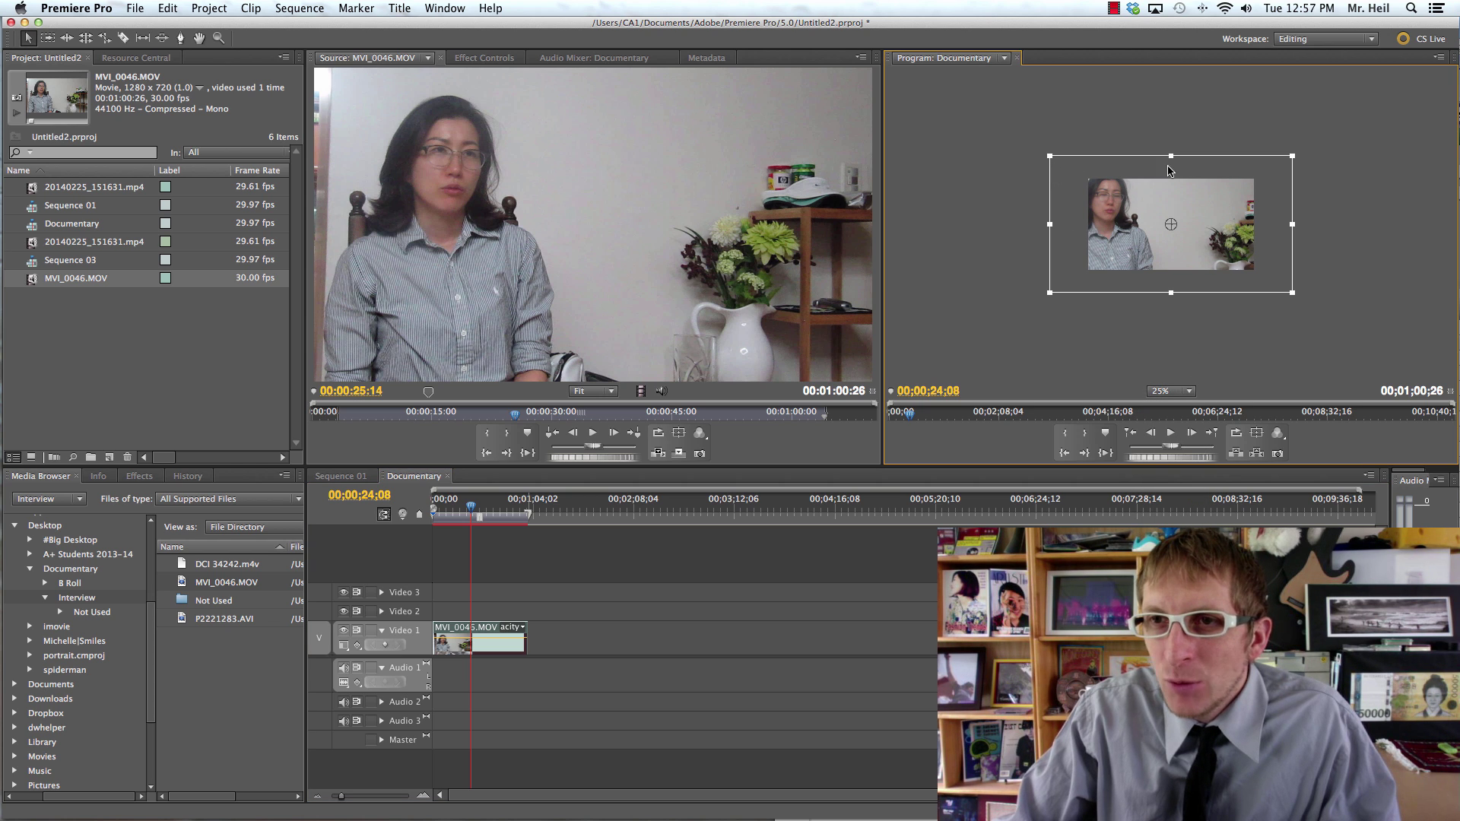
drag(1050, 158, 1068, 184)
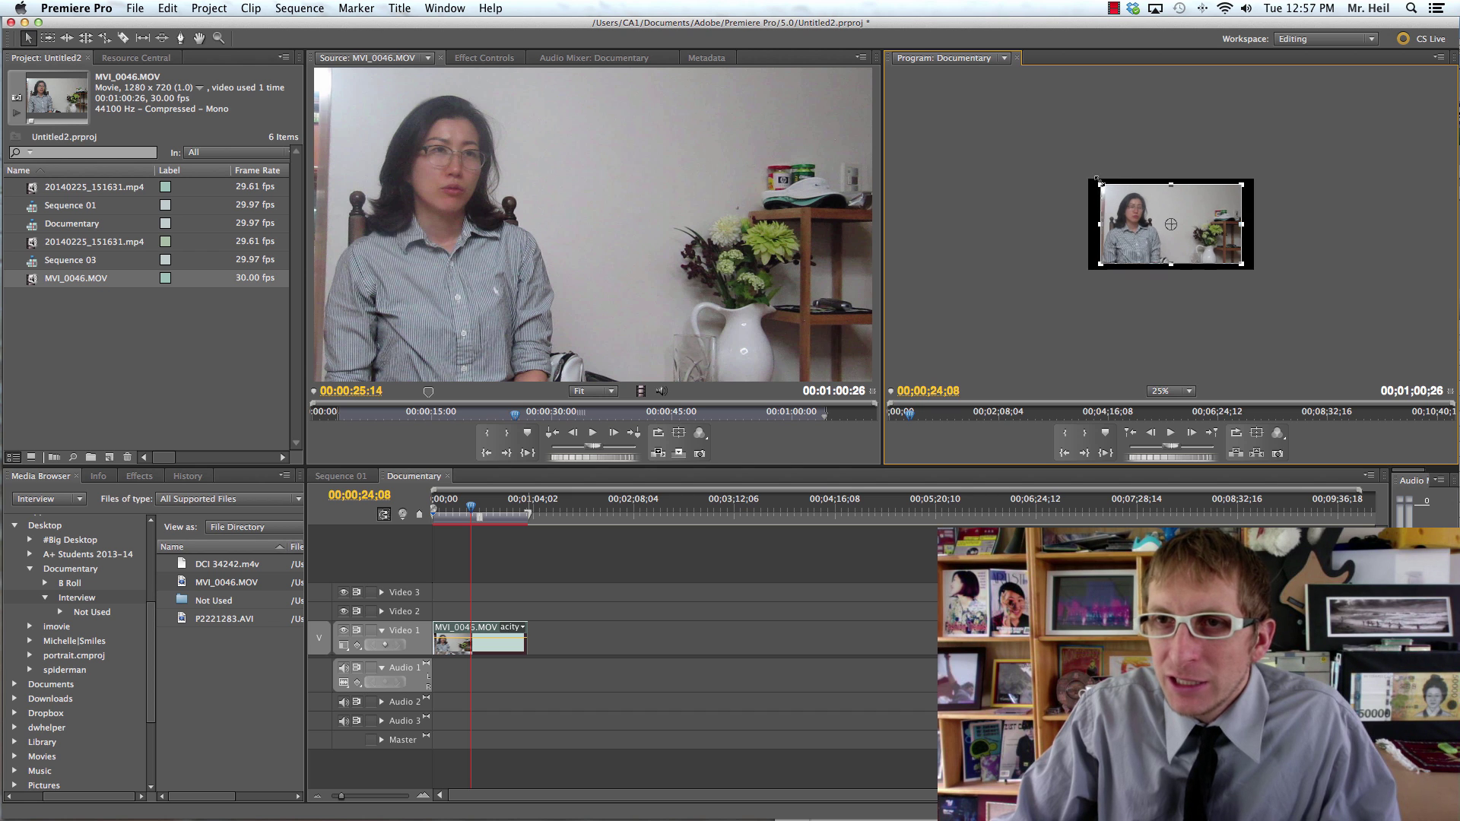
key(super+z)
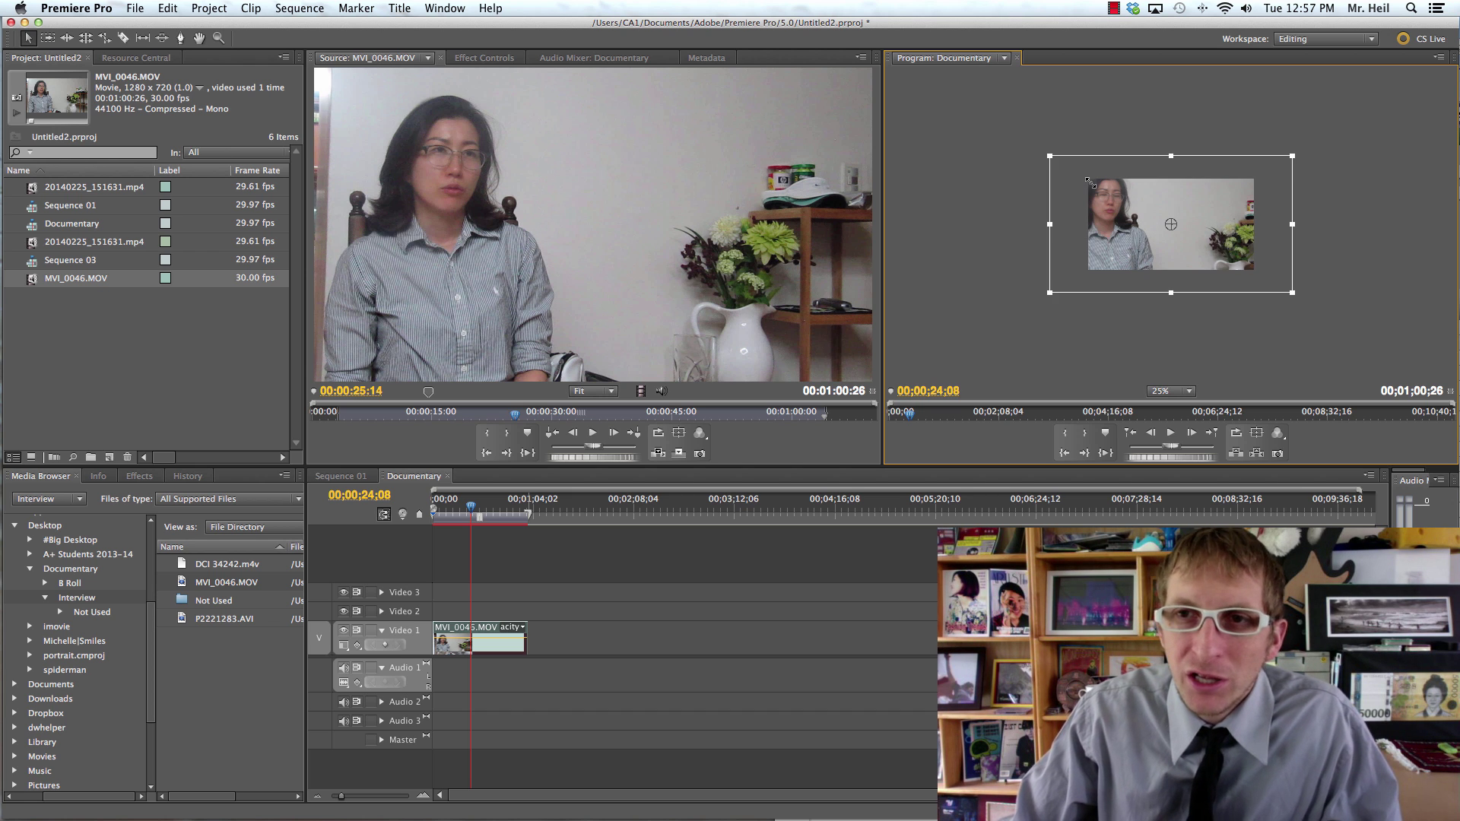
click(964, 253)
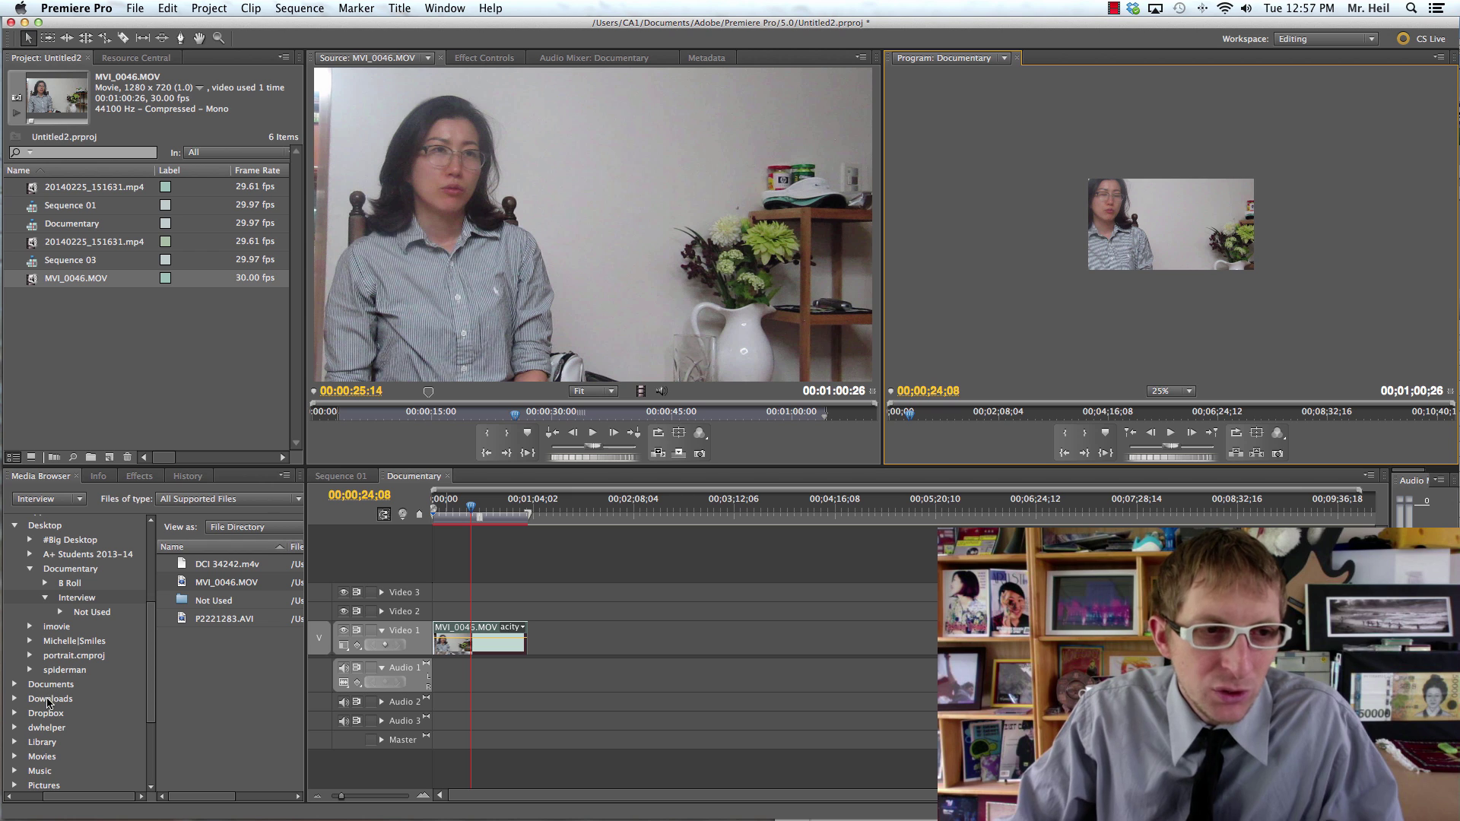
Step: Drag Transform from Video Effects > Distort onto the MVI_0046.MOV clip on Video 1
click(138, 477)
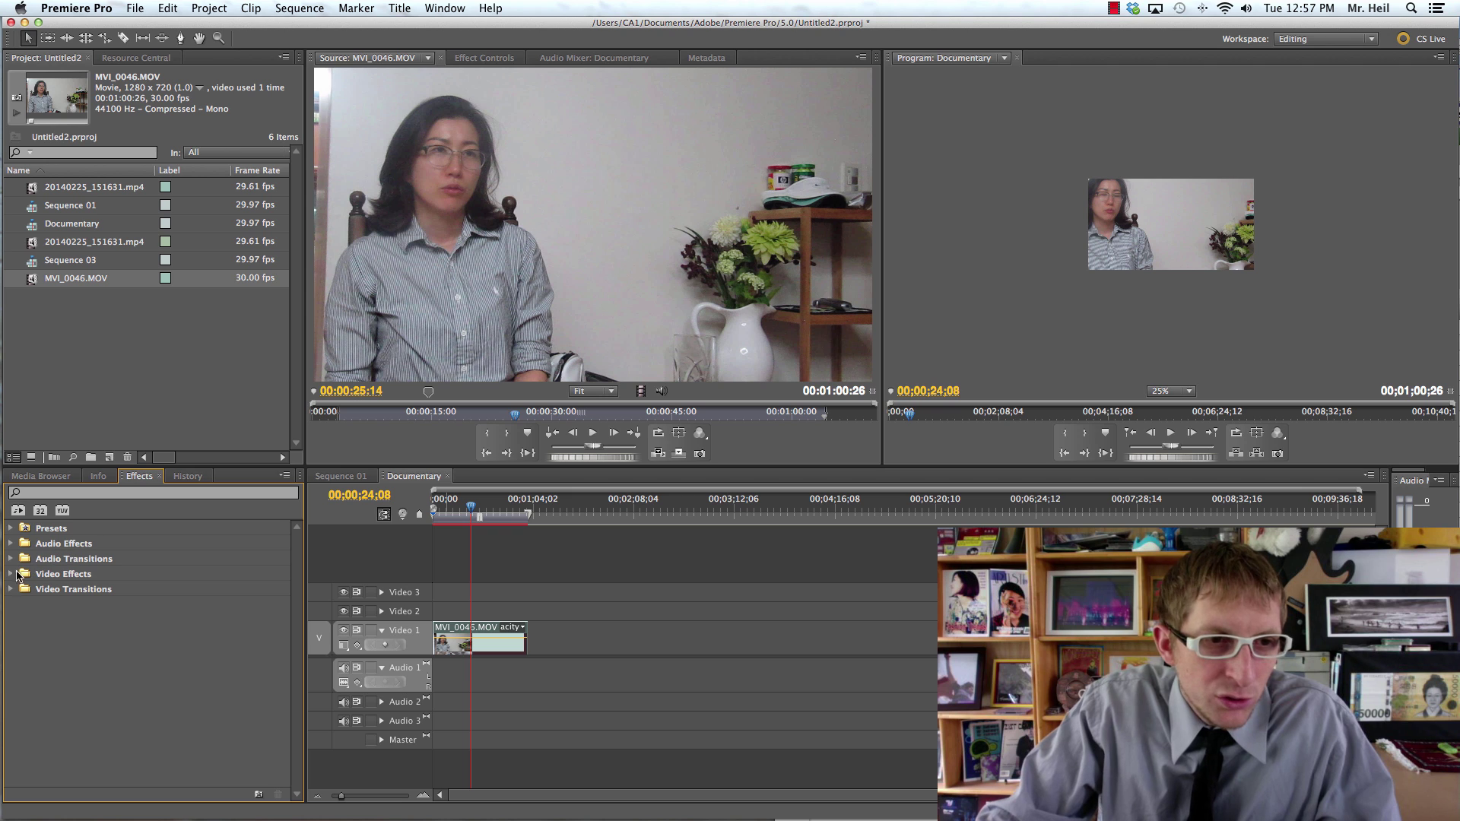
click(11, 578)
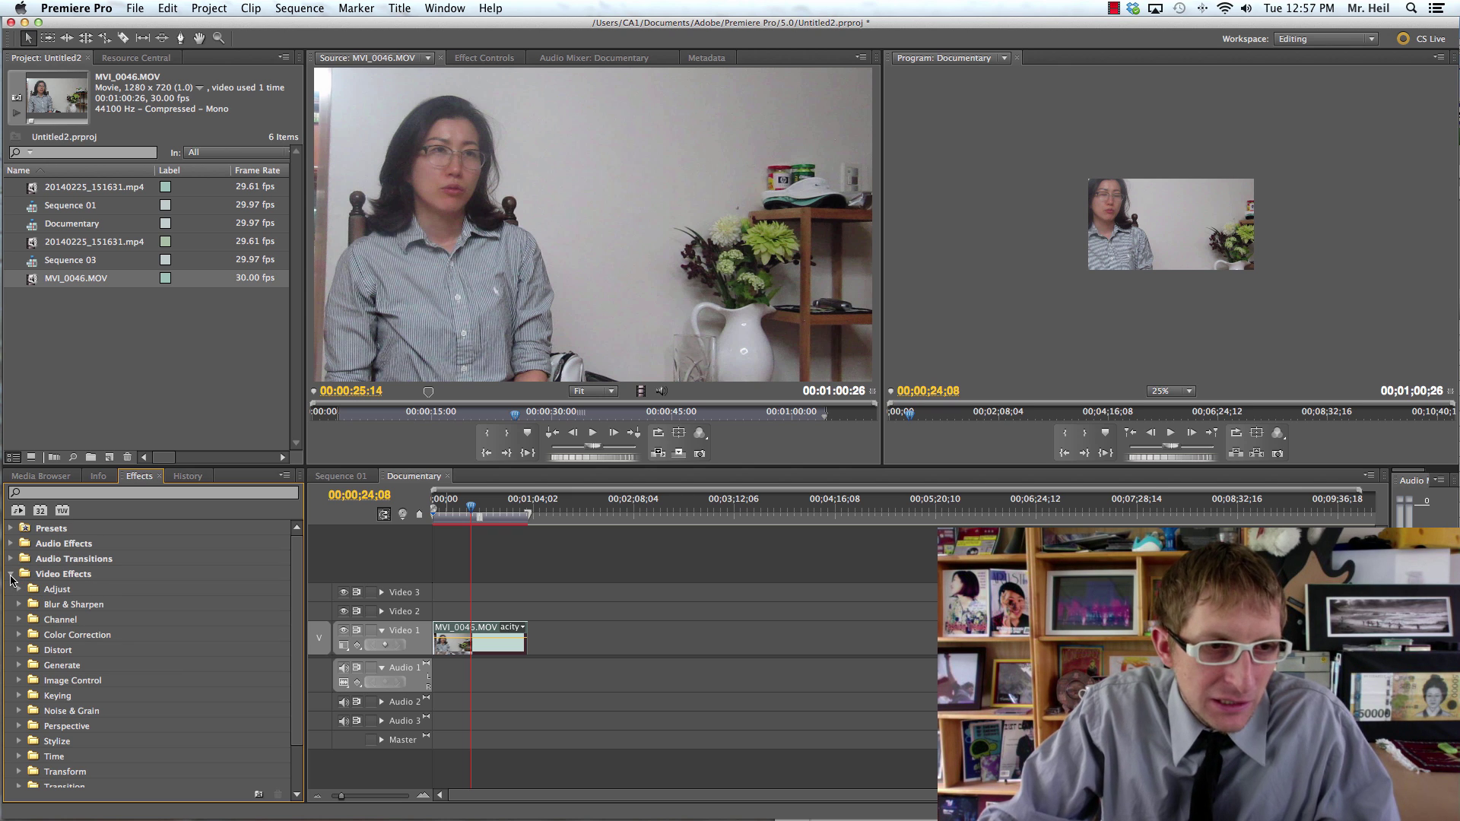
click(18, 650)
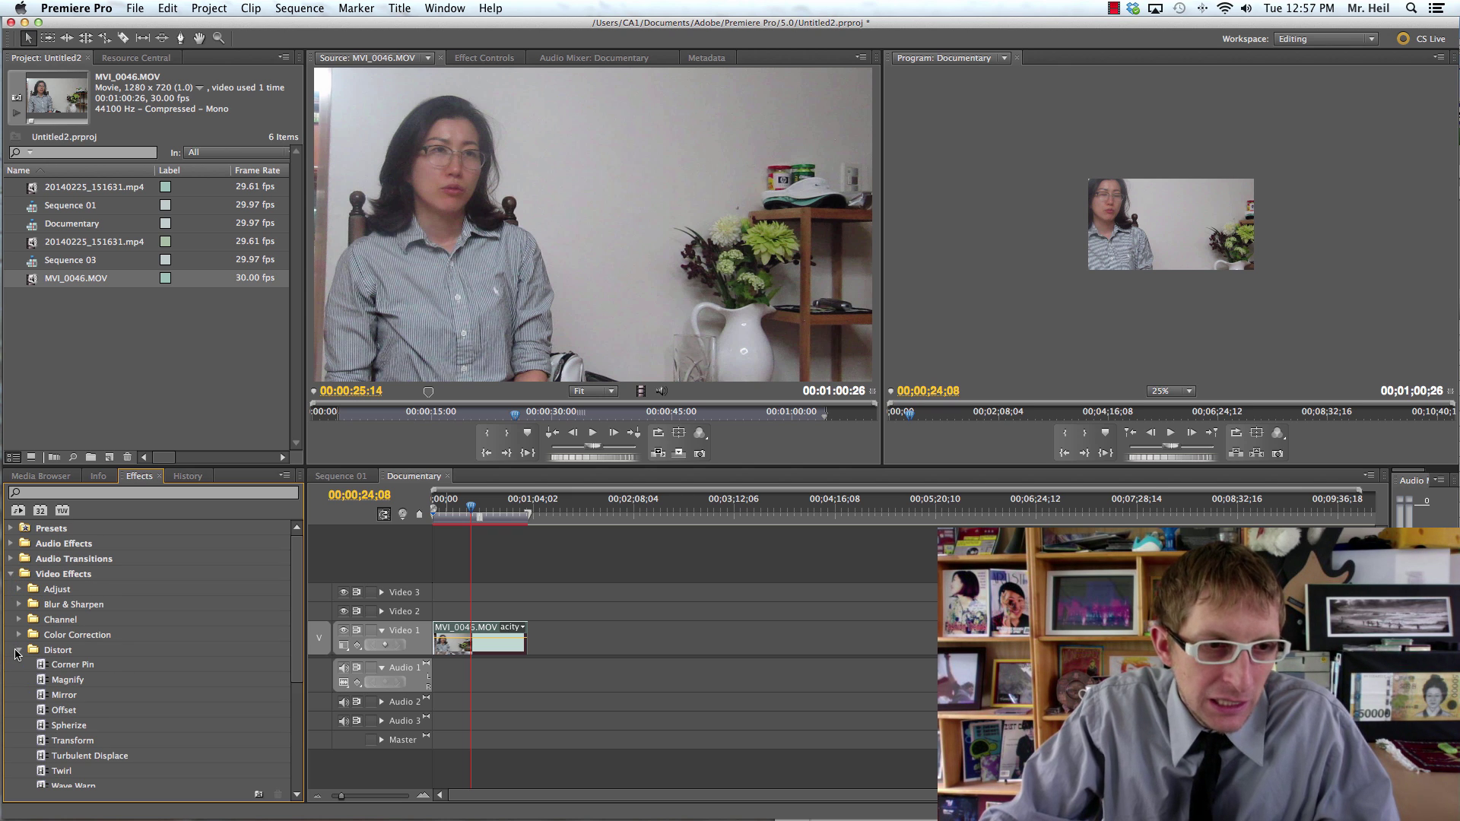
scroll(41, 676, down, 1)
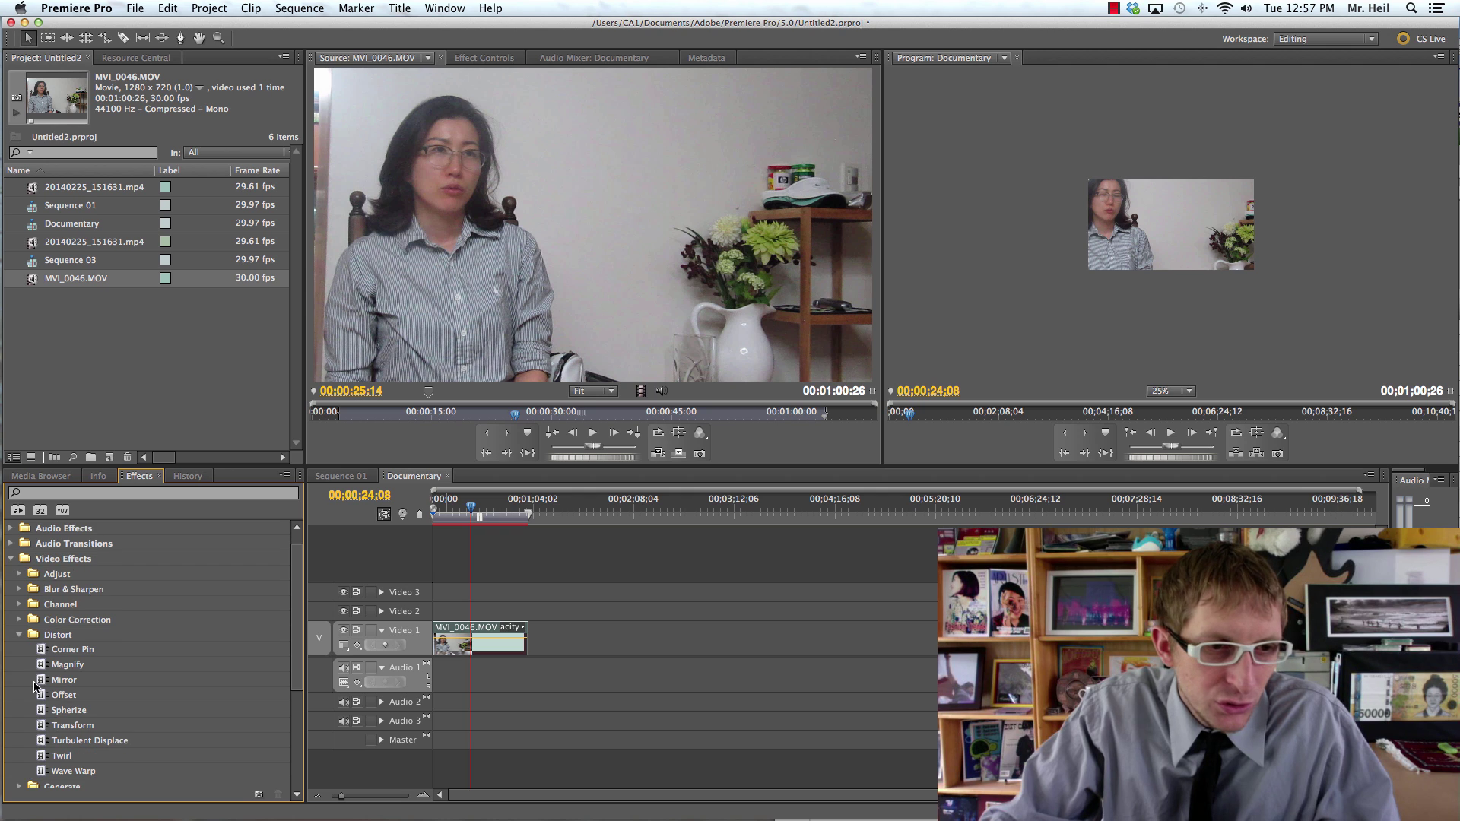
scroll(40, 708, down, 1)
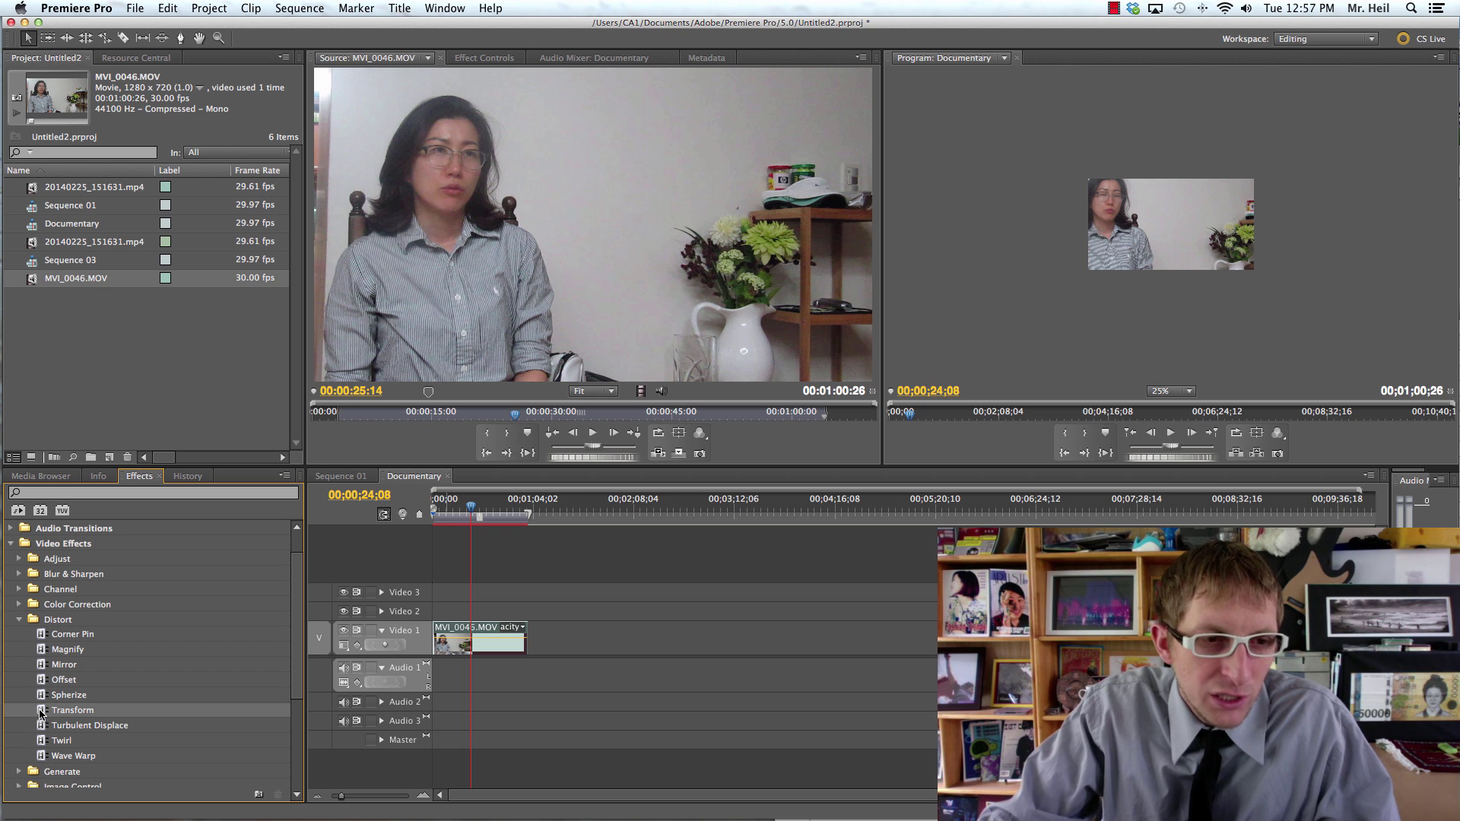
drag(42, 711, 462, 646)
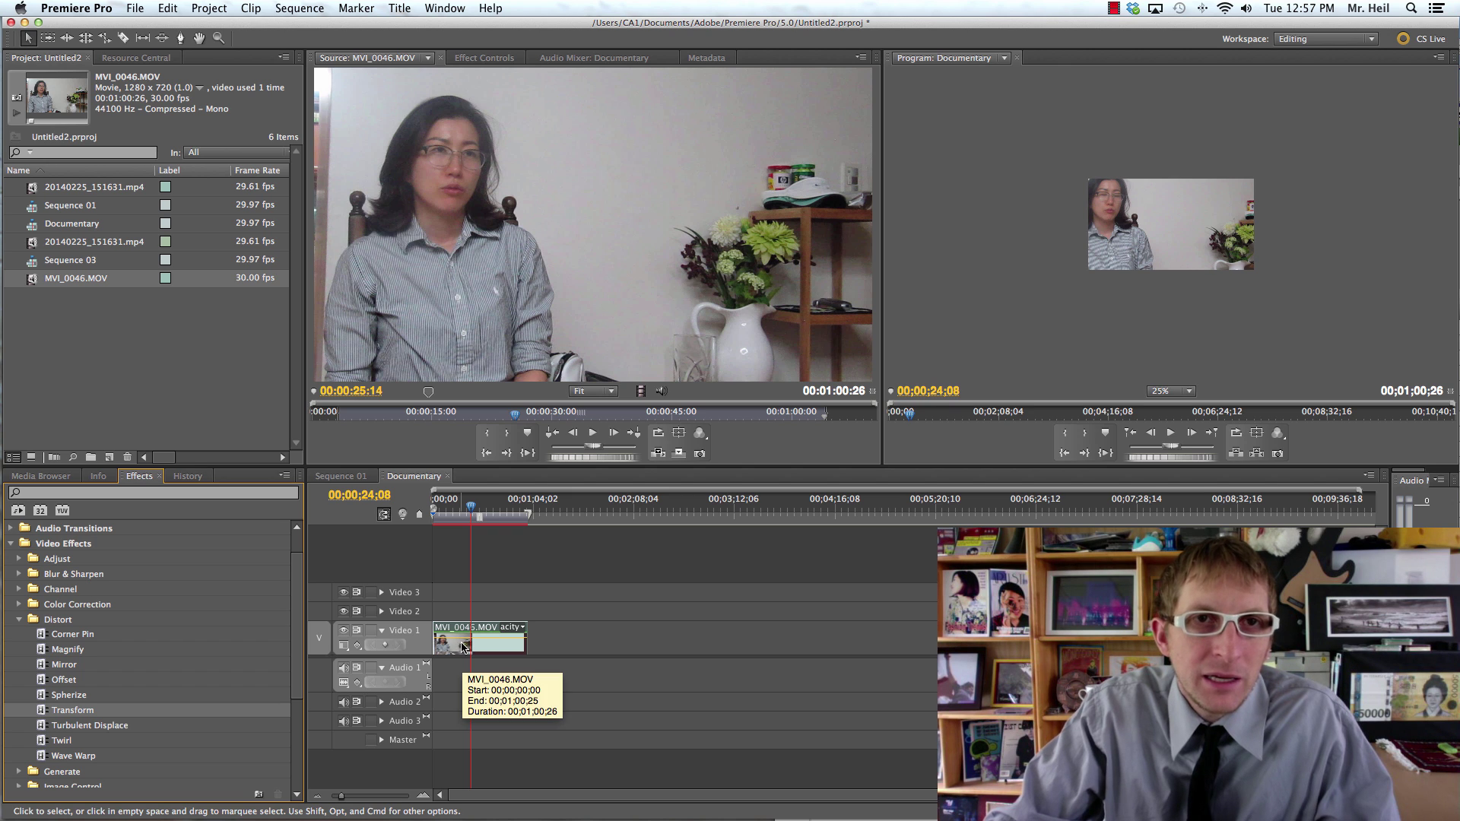
Step: In Transform, reset Scale Height to 100, enable Uniform Scale, and shrink the picture
click(483, 58)
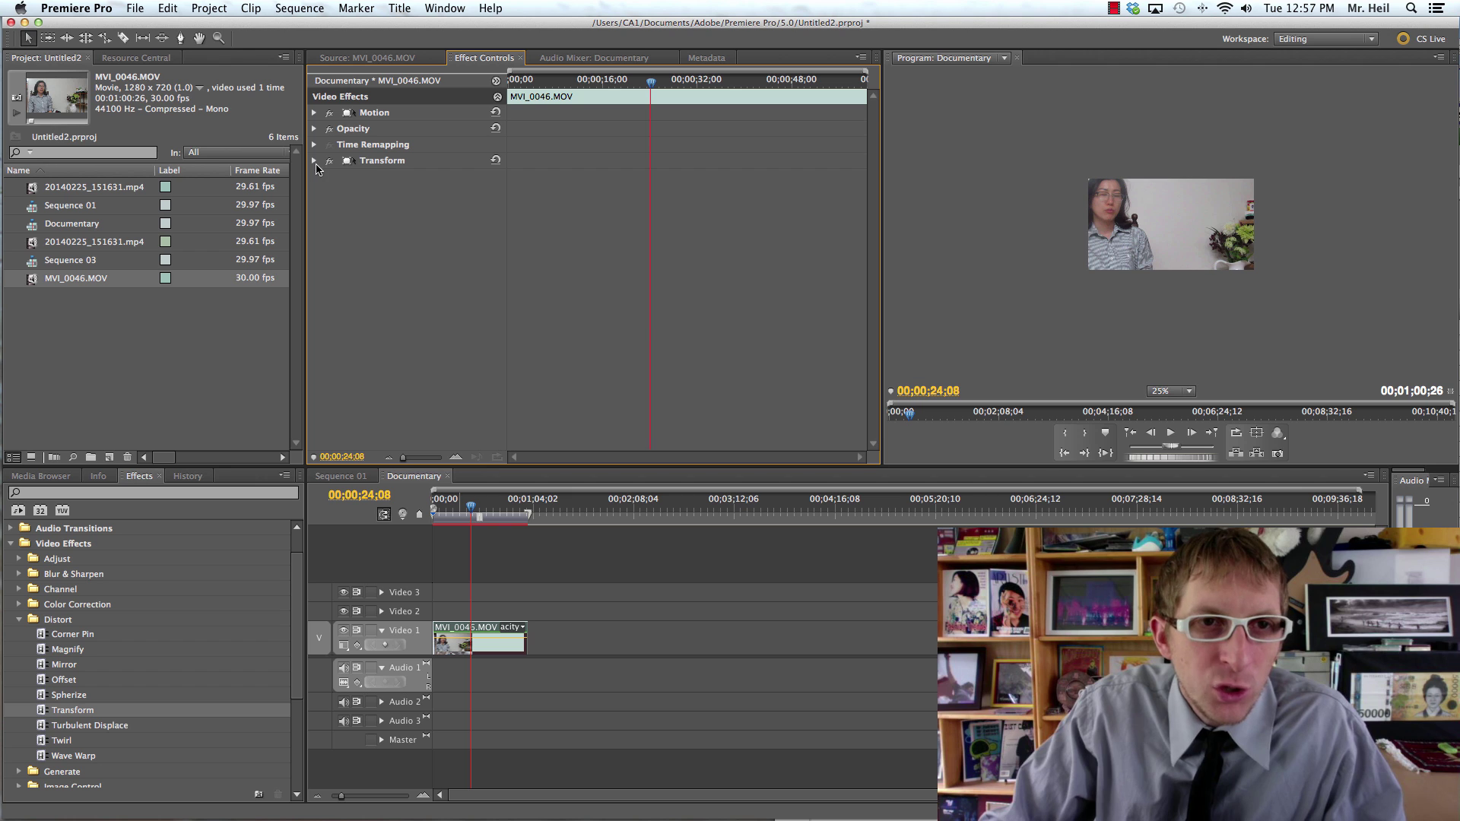
click(314, 161)
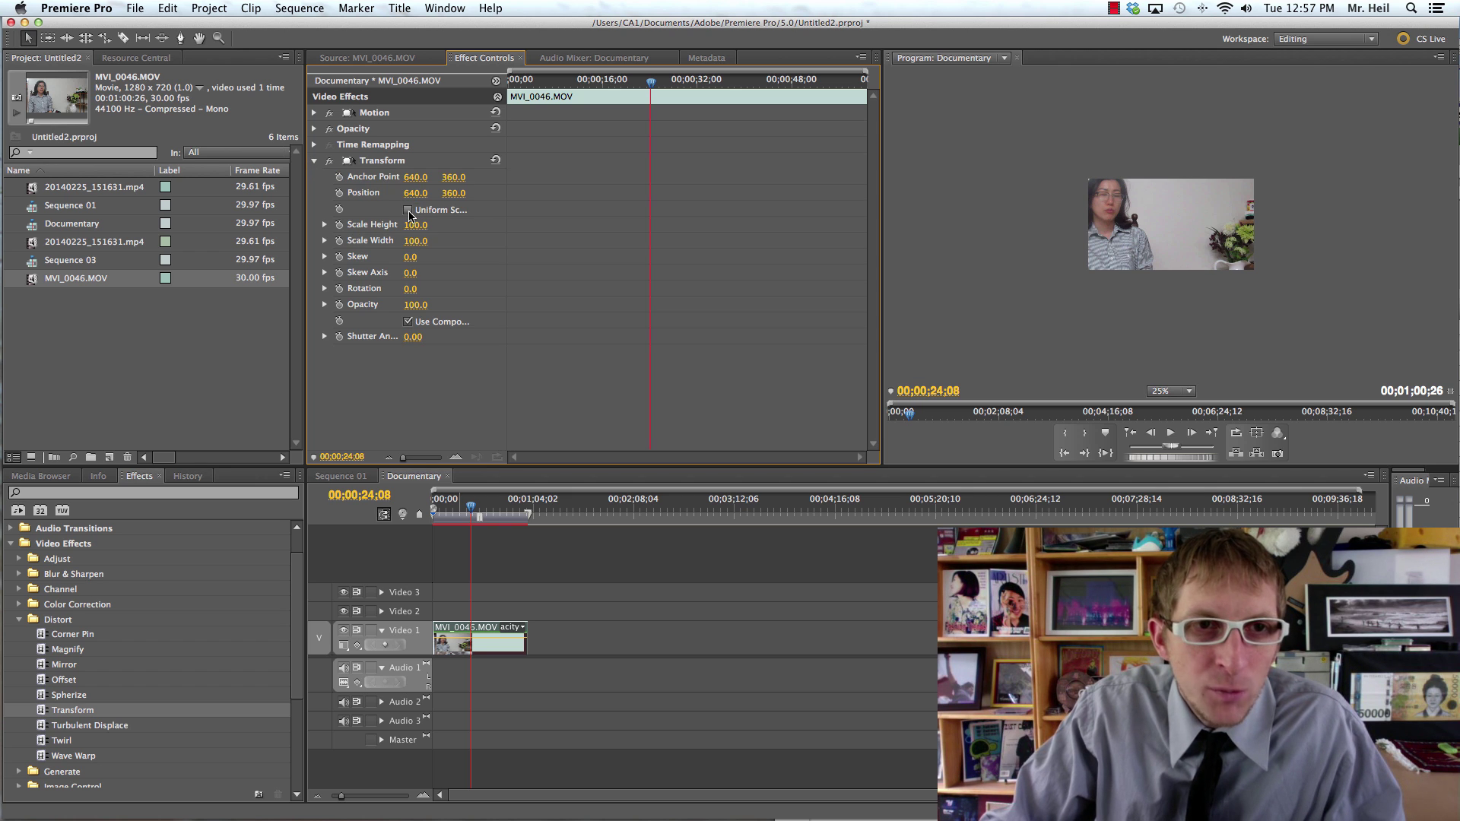
drag(405, 229, 444, 230)
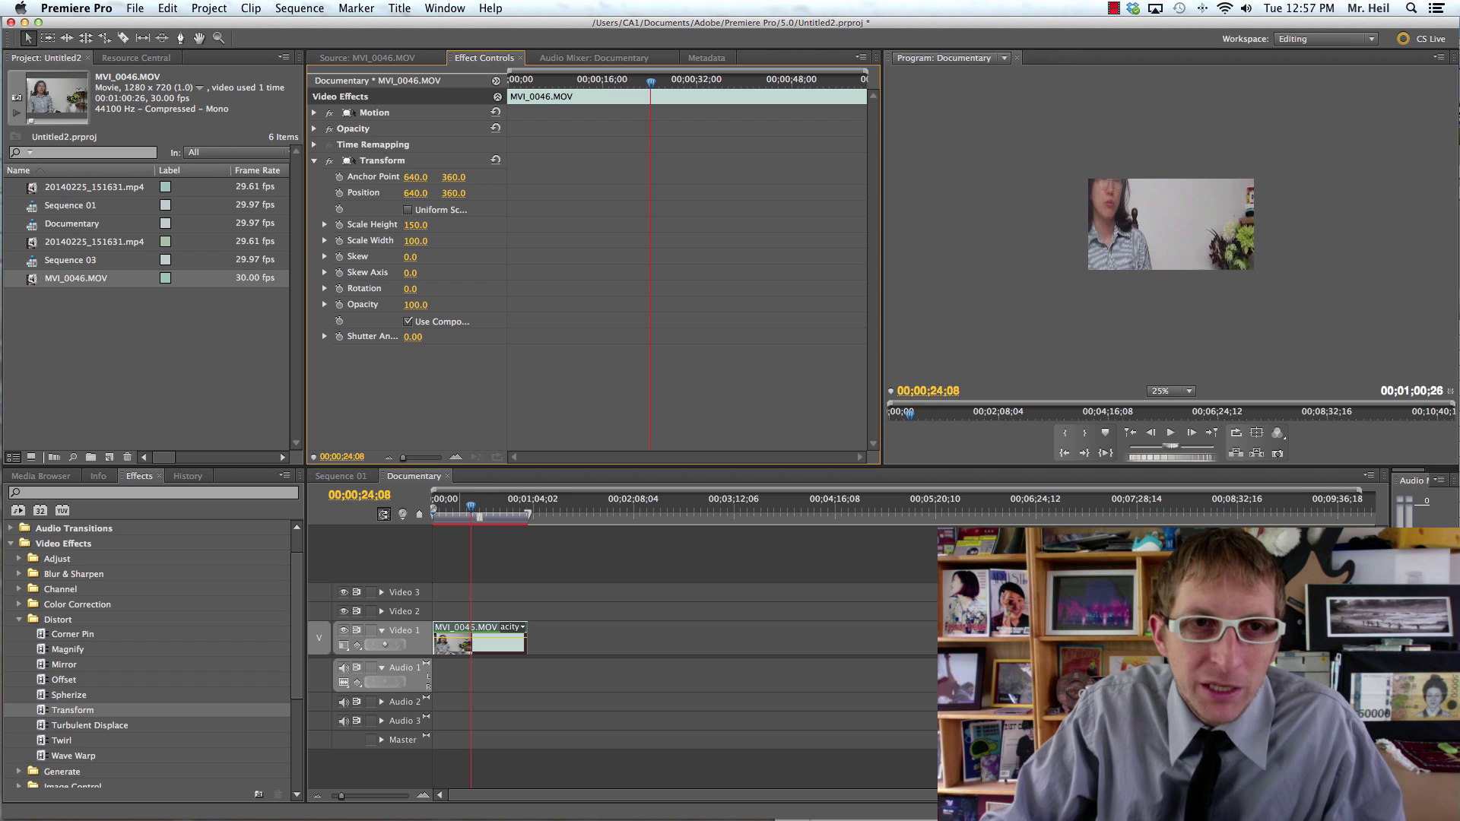
click(411, 229)
text(100)
key(Return)
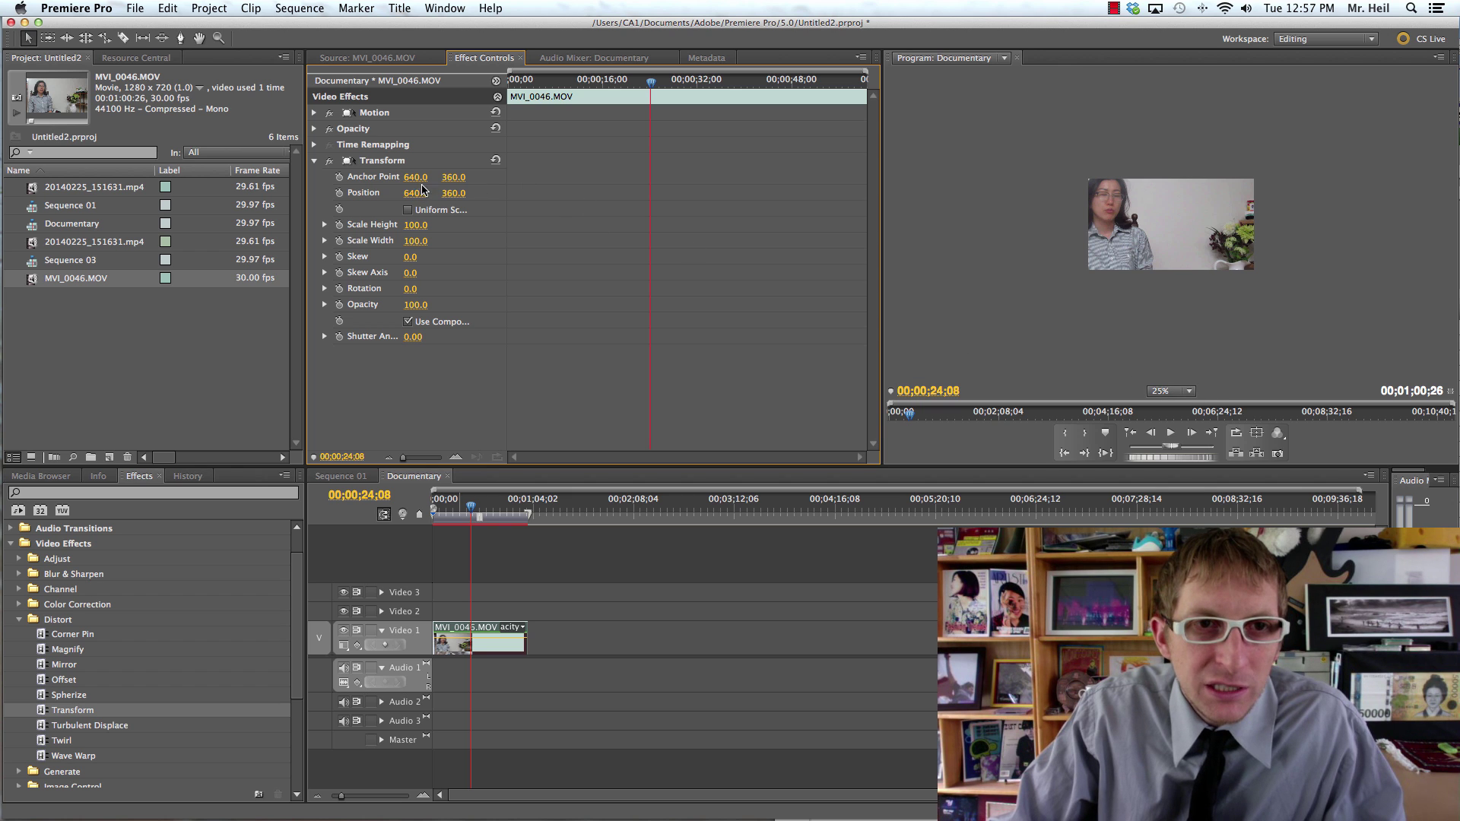
click(408, 209)
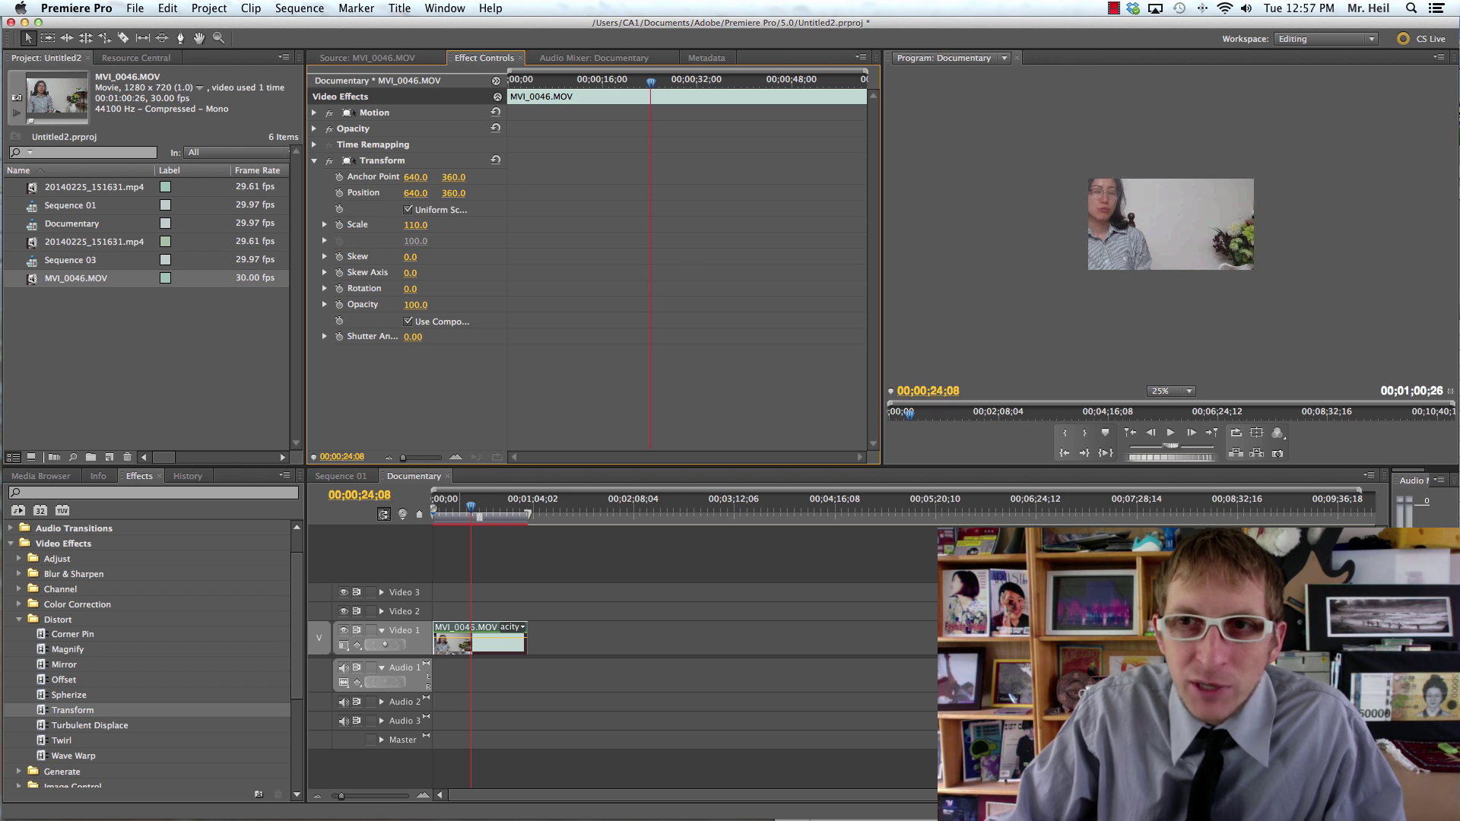
drag(413, 227, 388, 228)
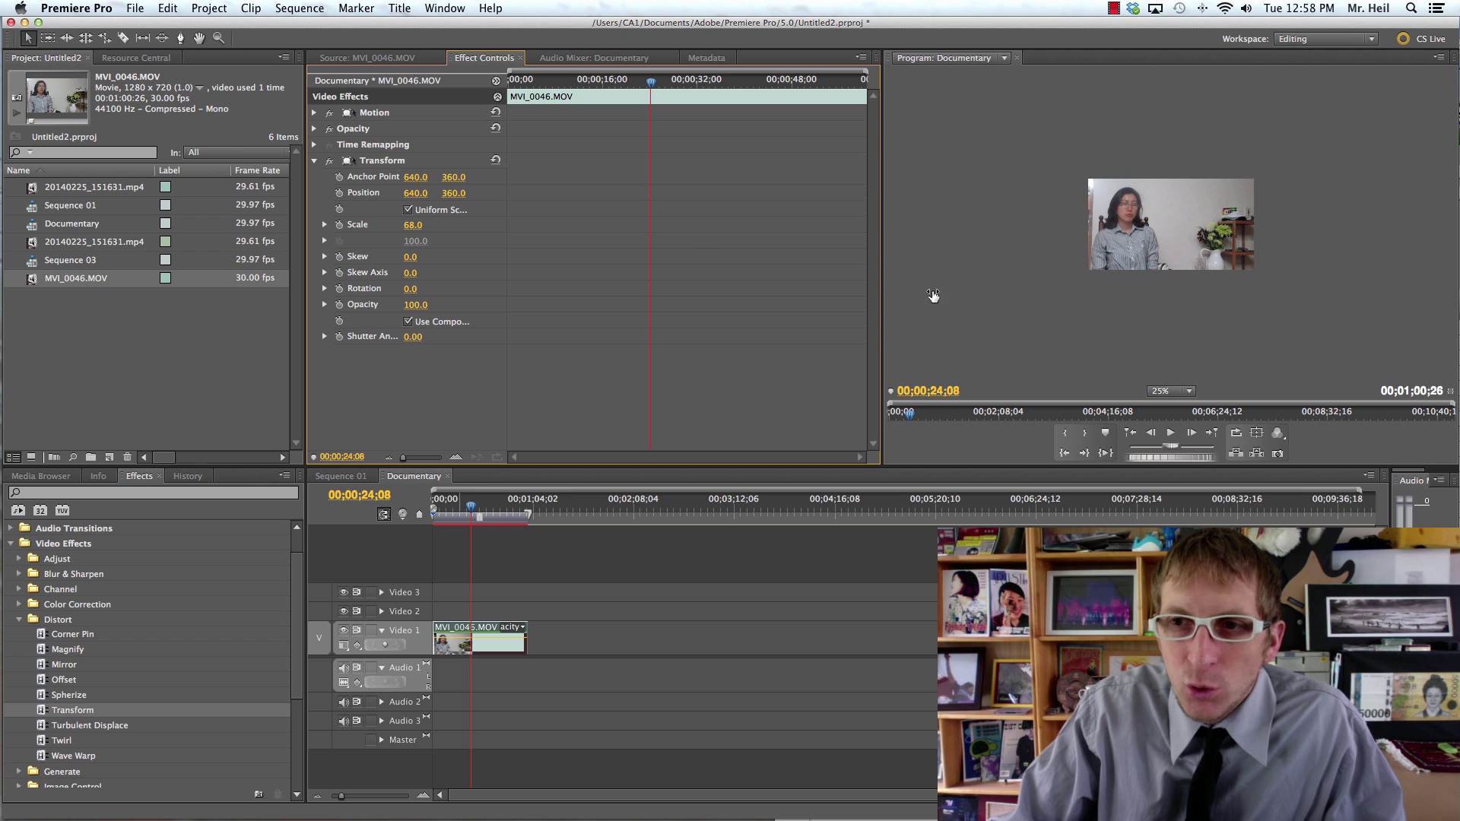
Step: View the Program preview at 75%, then set Scale to 75 and Position to 671, 370
click(1182, 391)
click(1171, 403)
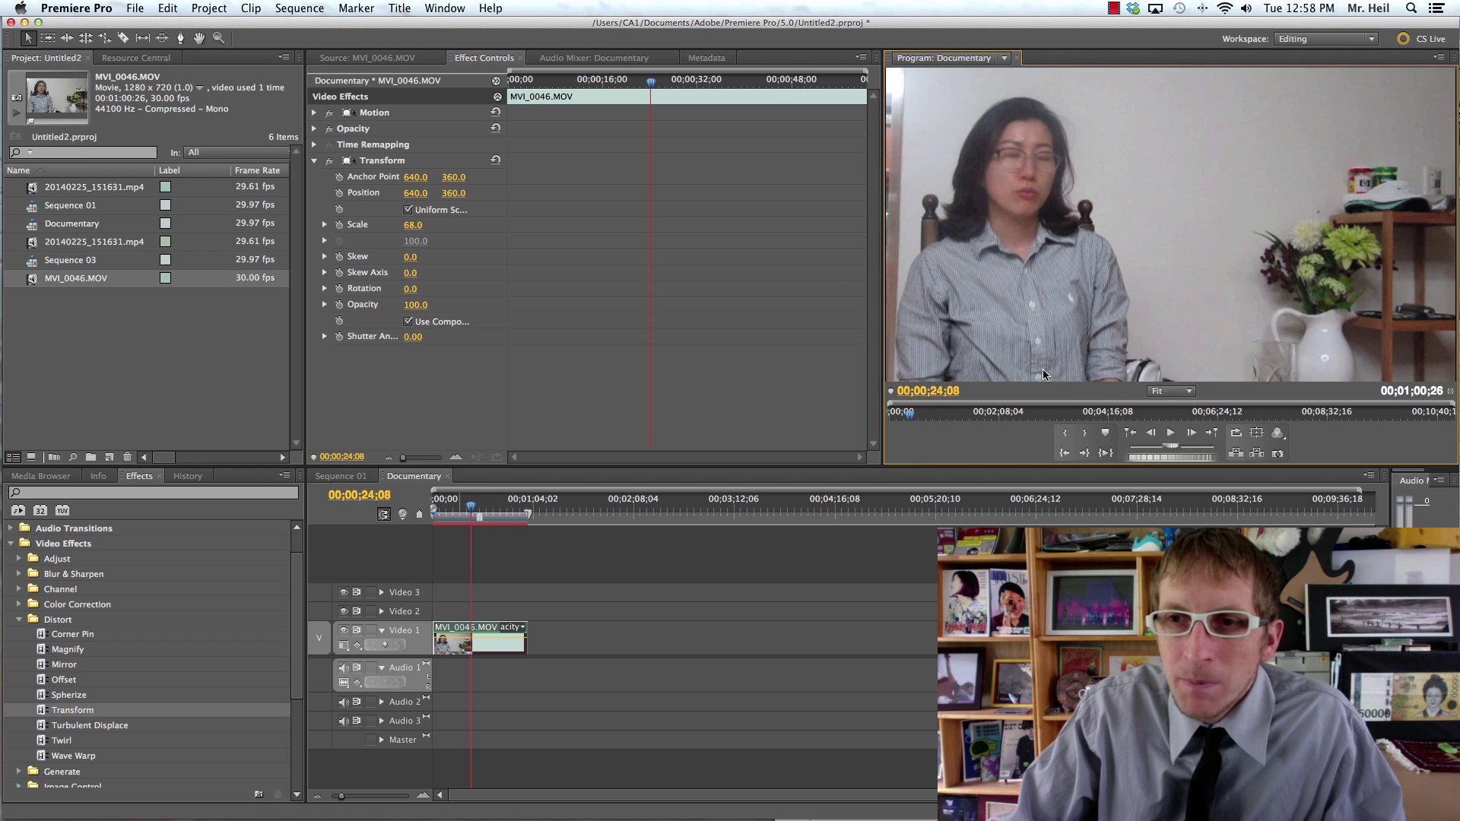
click(1171, 391)
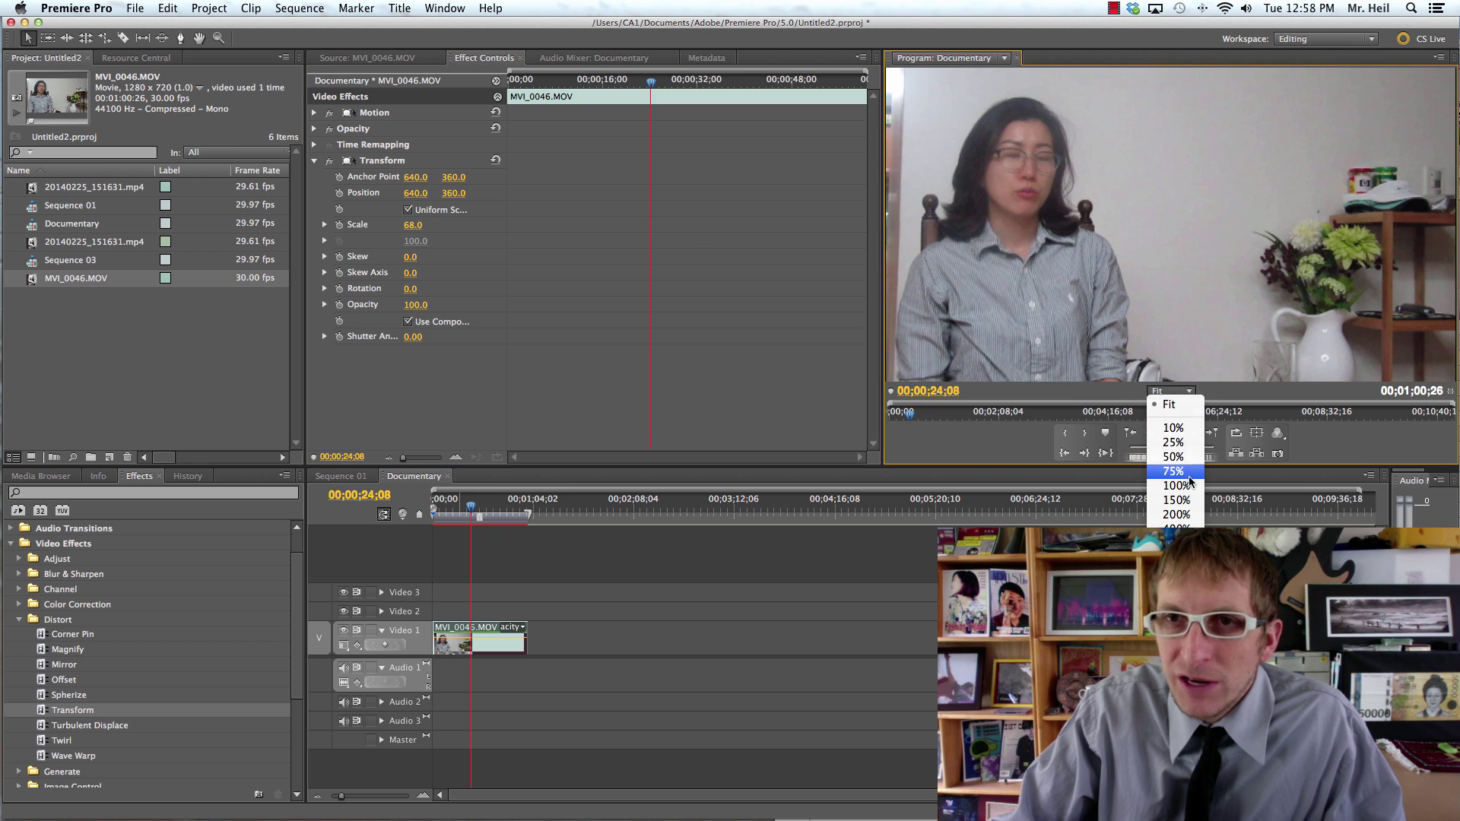
click(1173, 462)
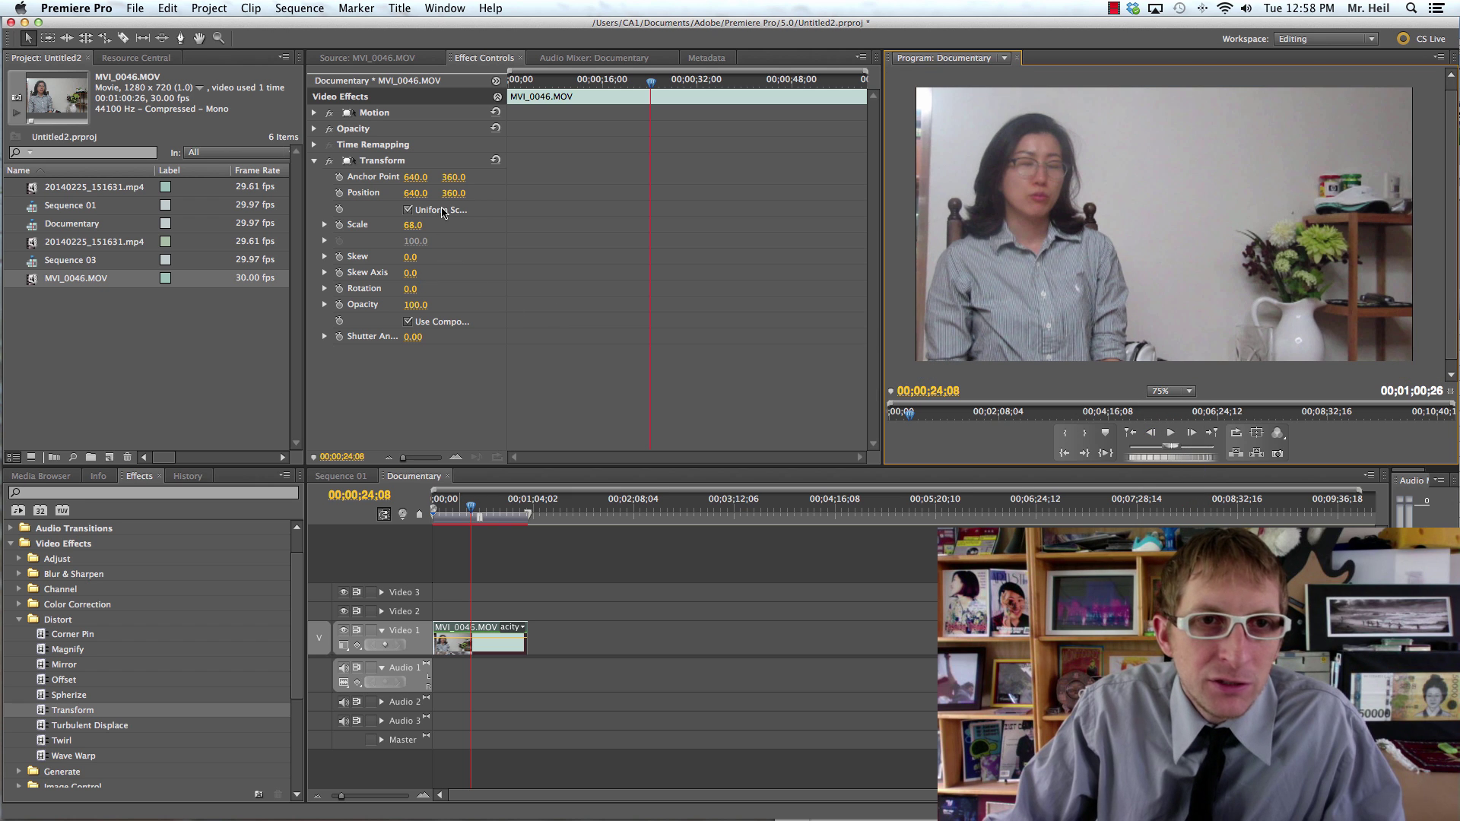
drag(413, 225, 429, 225)
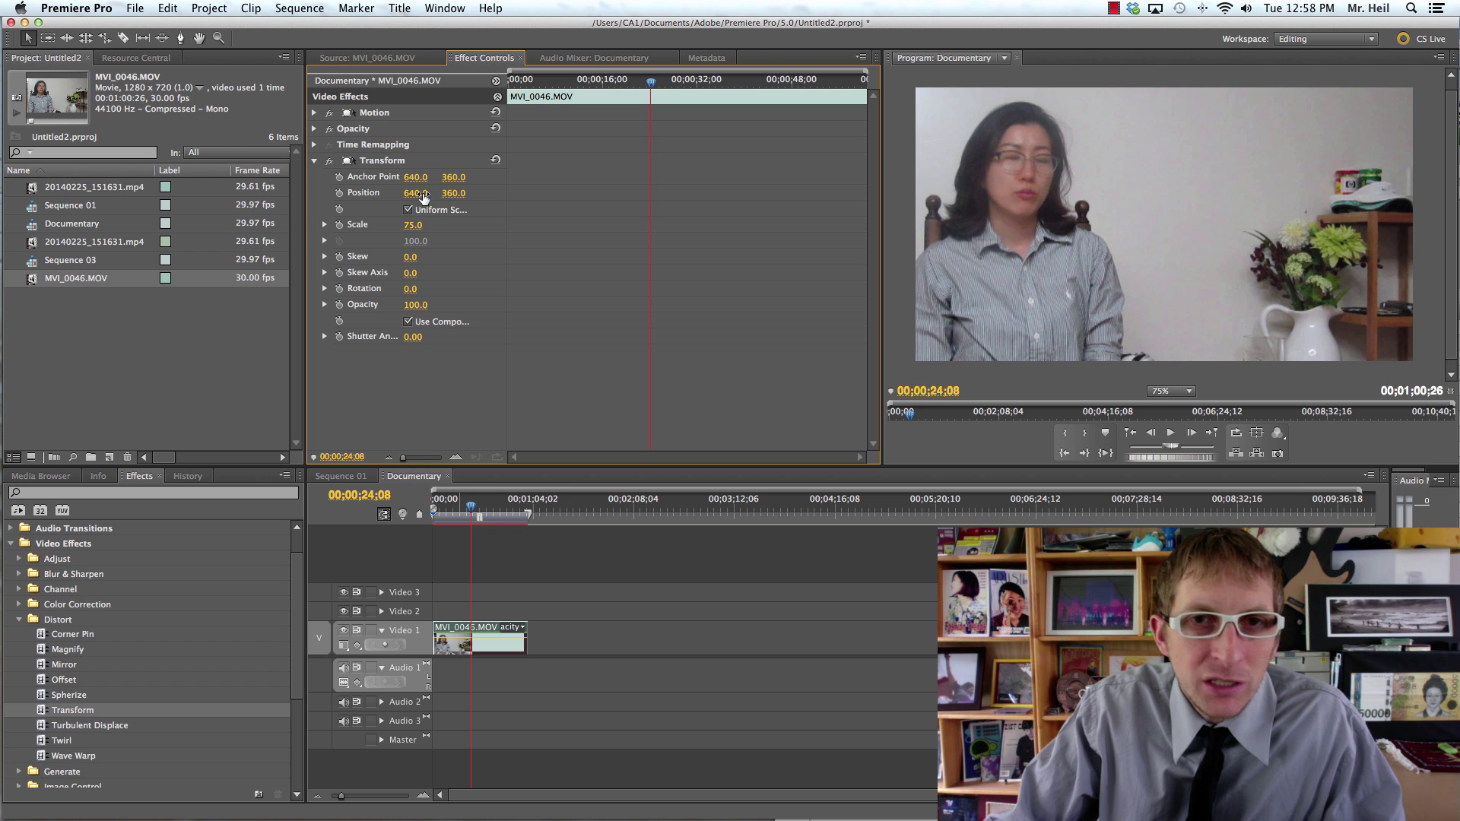
drag(416, 193, 438, 193)
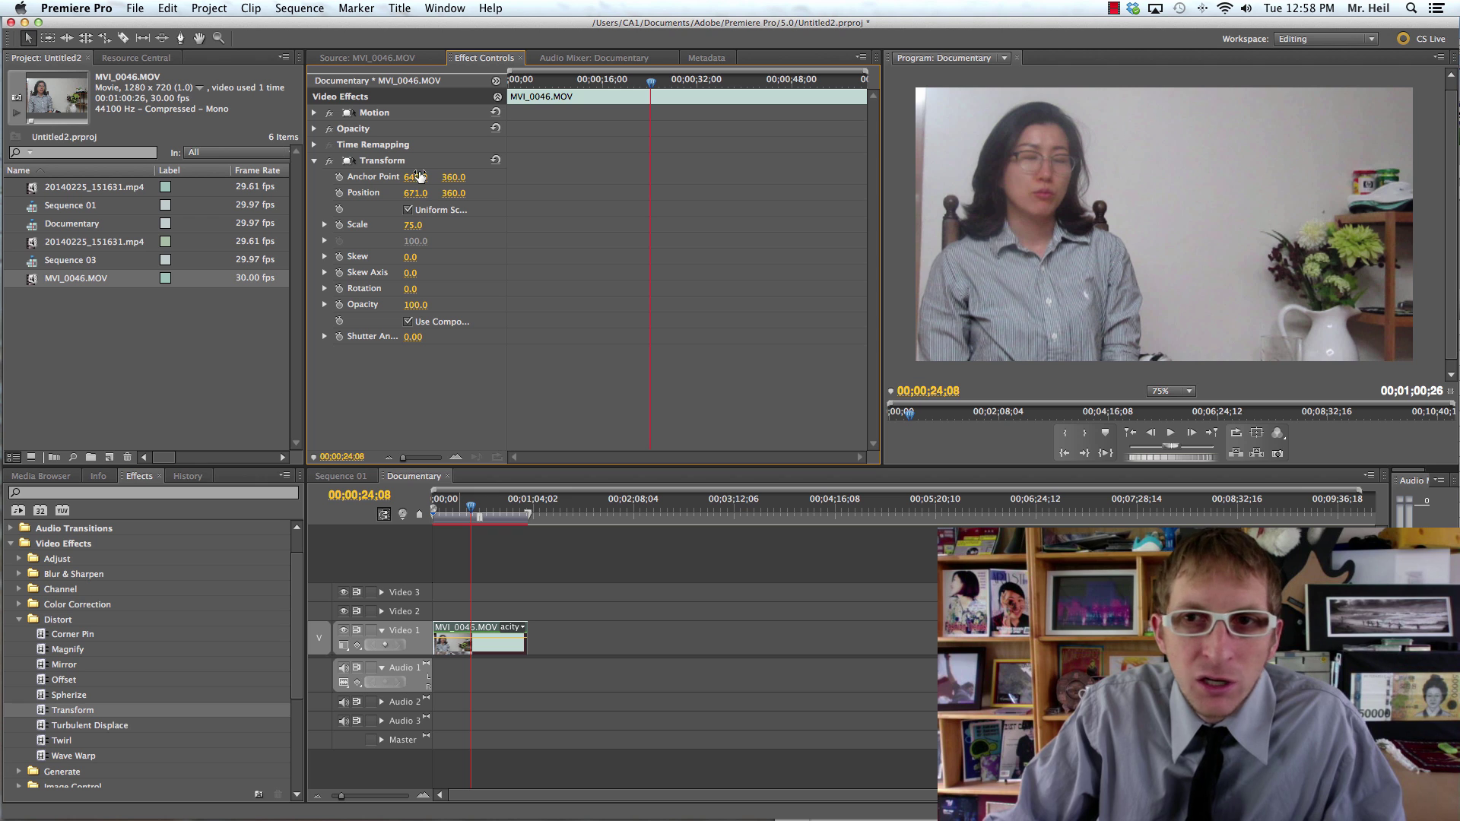
drag(450, 193, 457, 193)
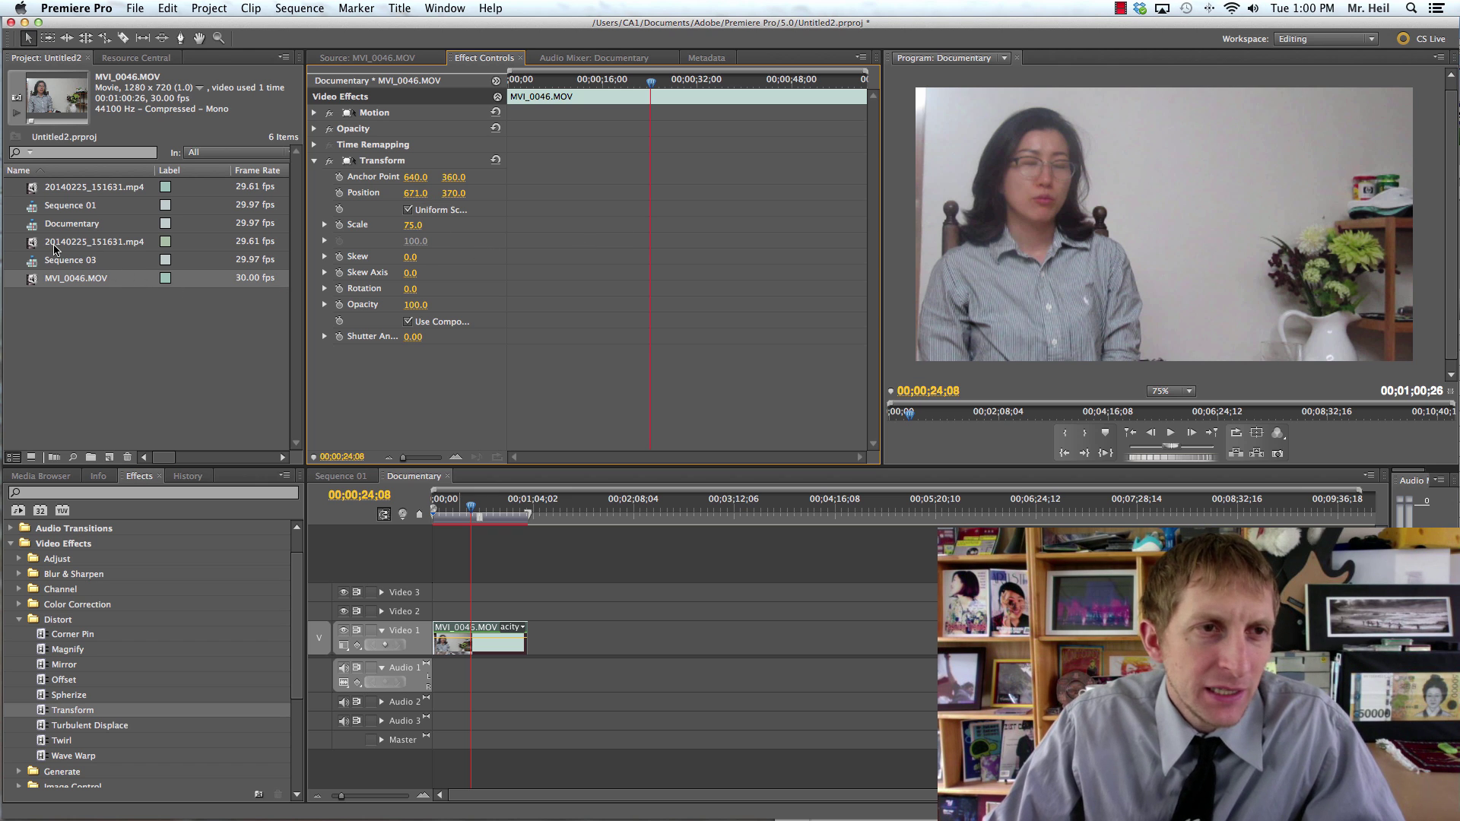
Step: Import P2221283.AVI from Documentary > Interview in Media Browser into the project
click(61, 244)
click(47, 280)
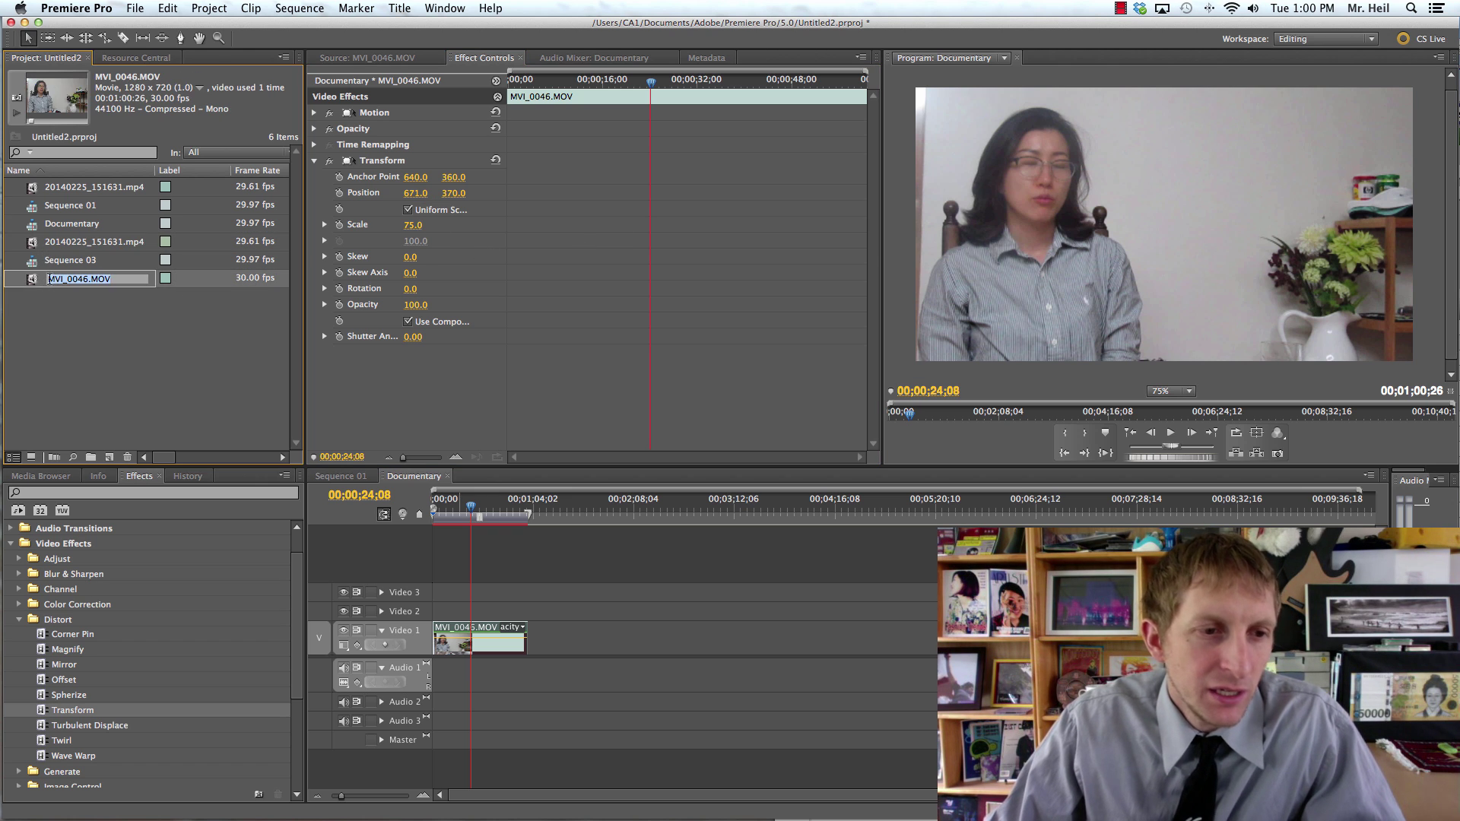
click(42, 476)
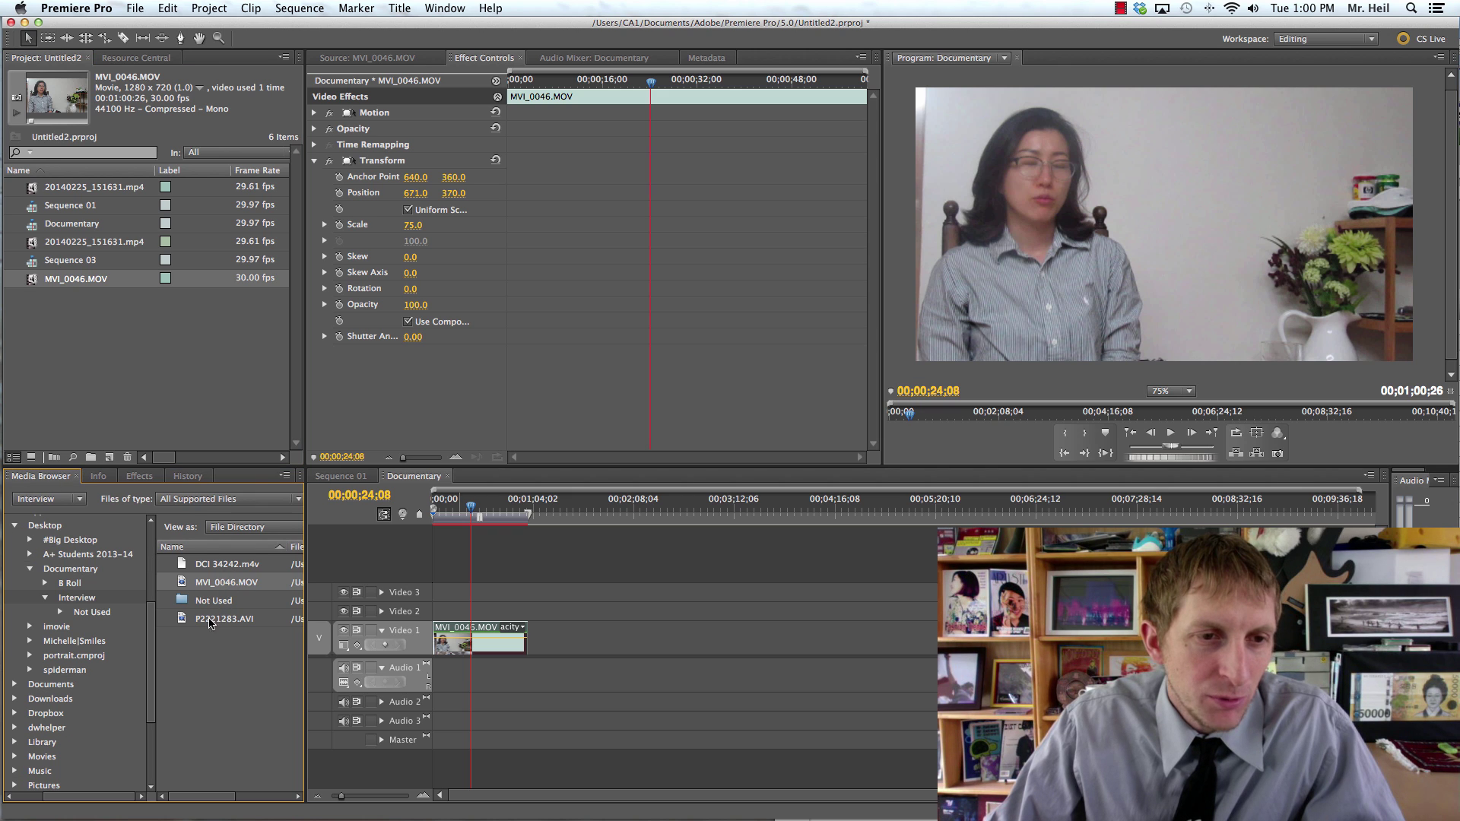
click(181, 620)
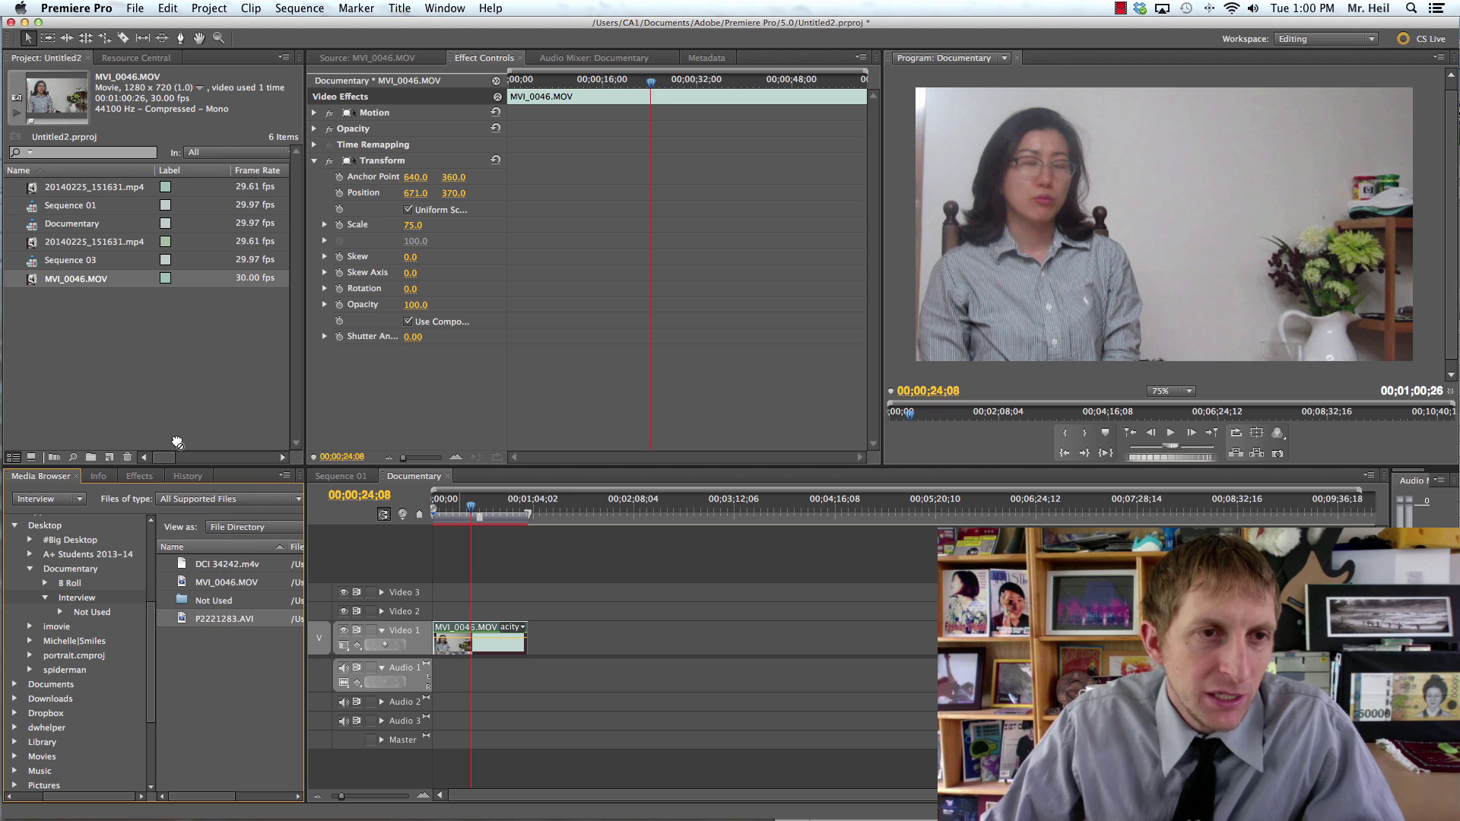
drag(161, 368, 162, 369)
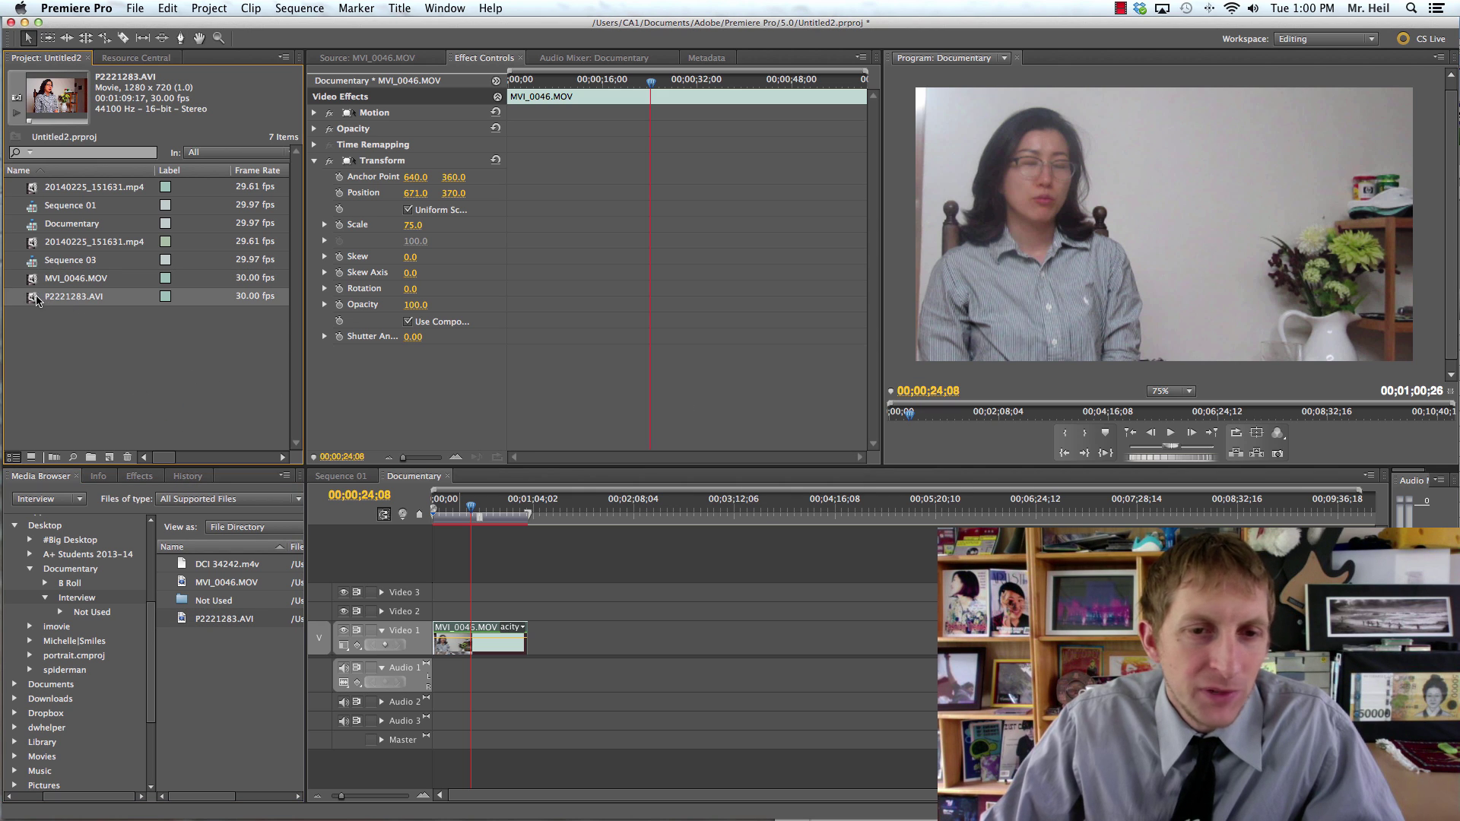
Step: Place P2221283.AVI on Video 1 after MVI_0046.MOV and preview it at 00;01;45;16
drag(235, 435, 540, 637)
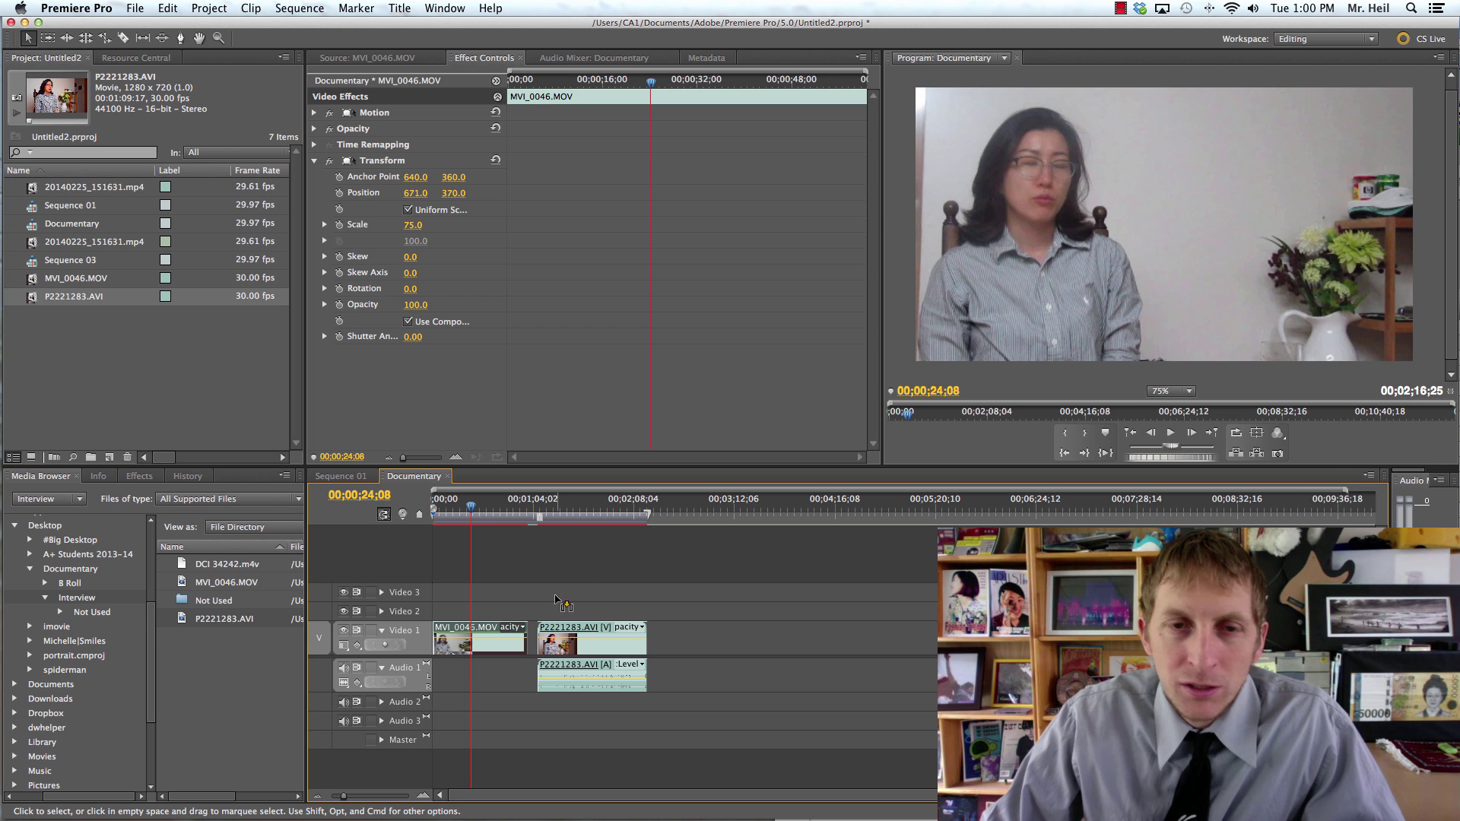
click(601, 513)
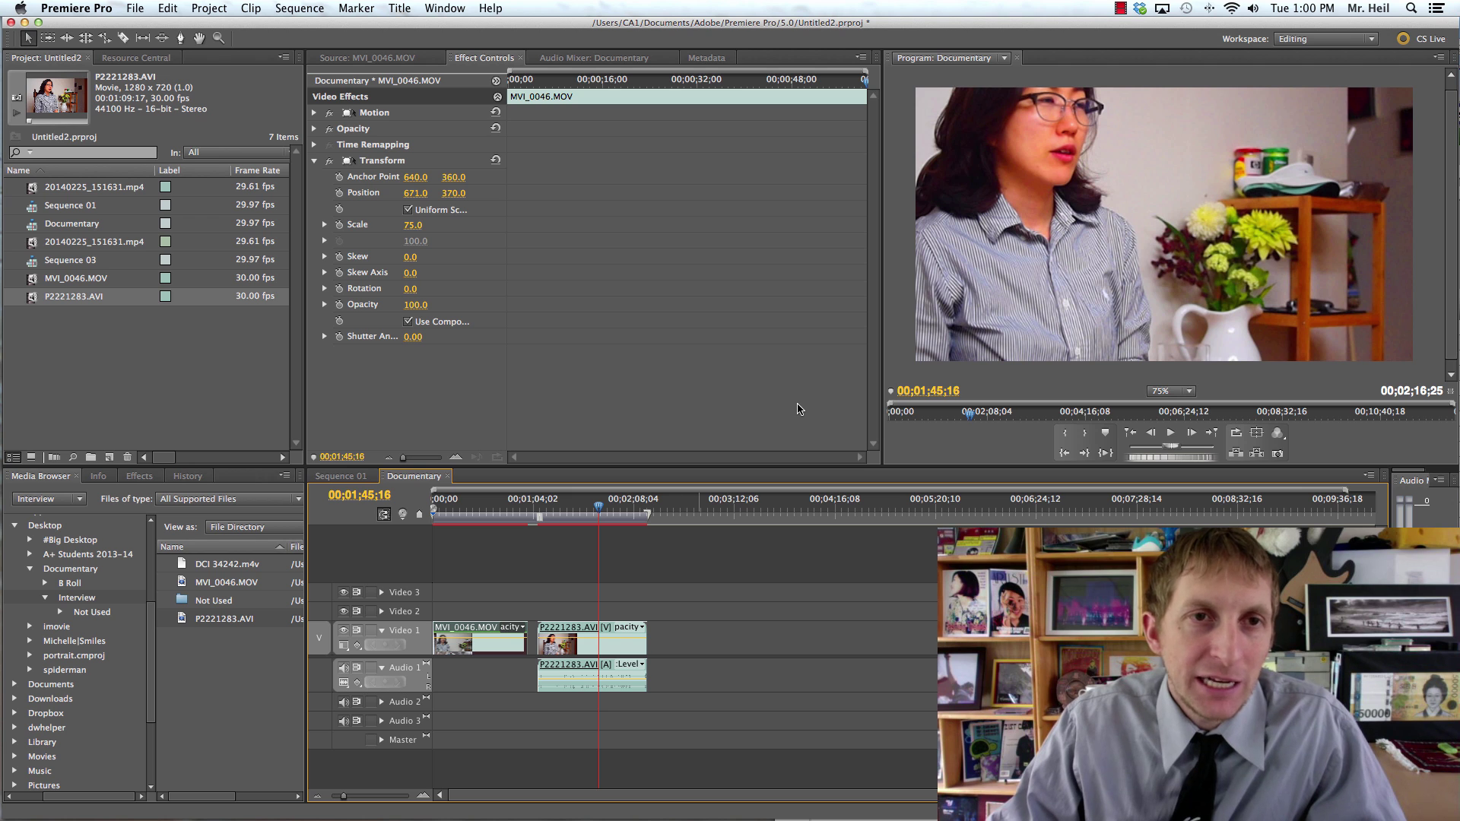
click(701, 79)
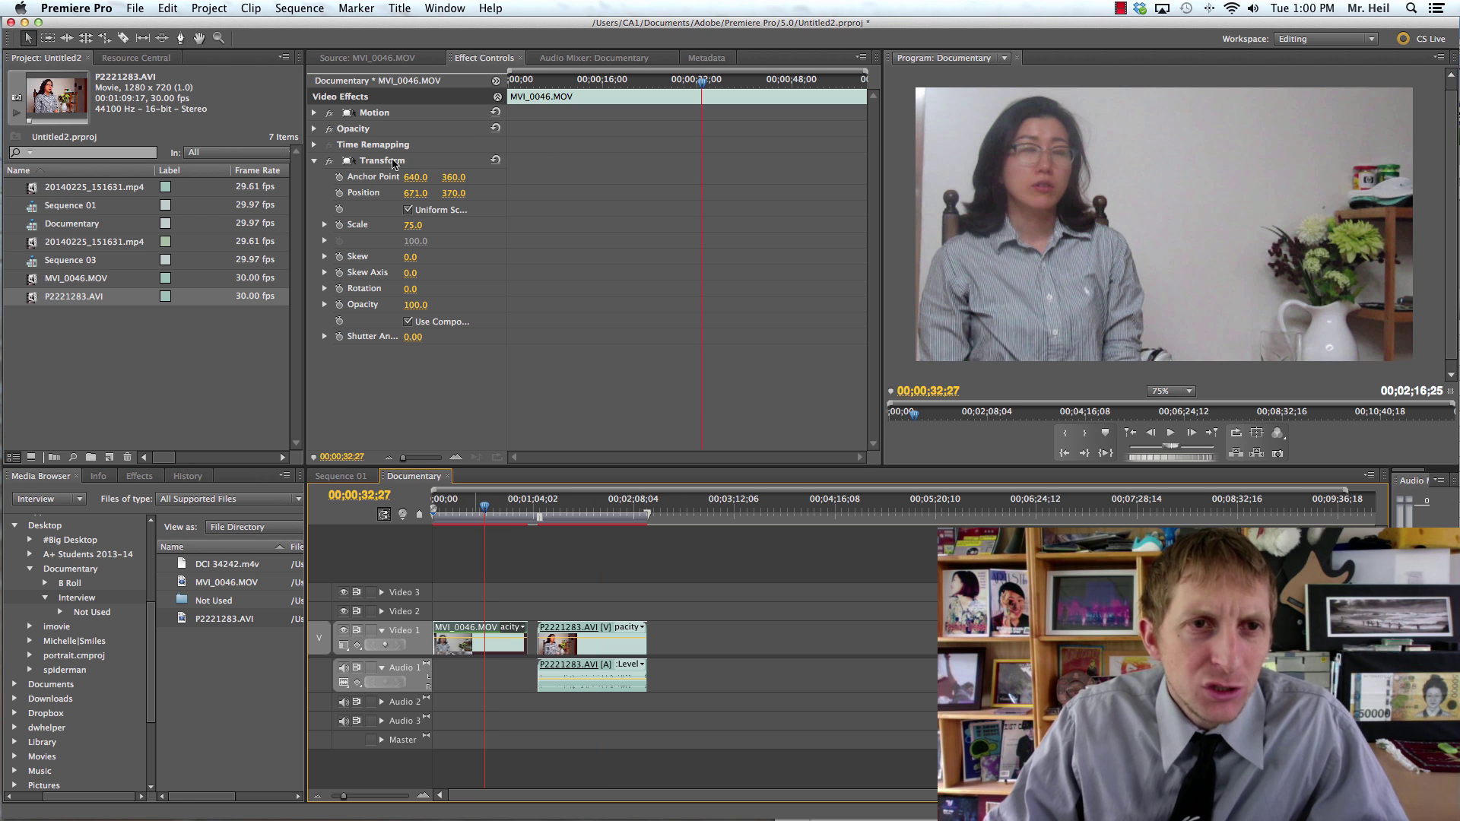
Step: Copy the first clip's Transform effect and paste it onto P2221283.AVI
right_click(376, 164)
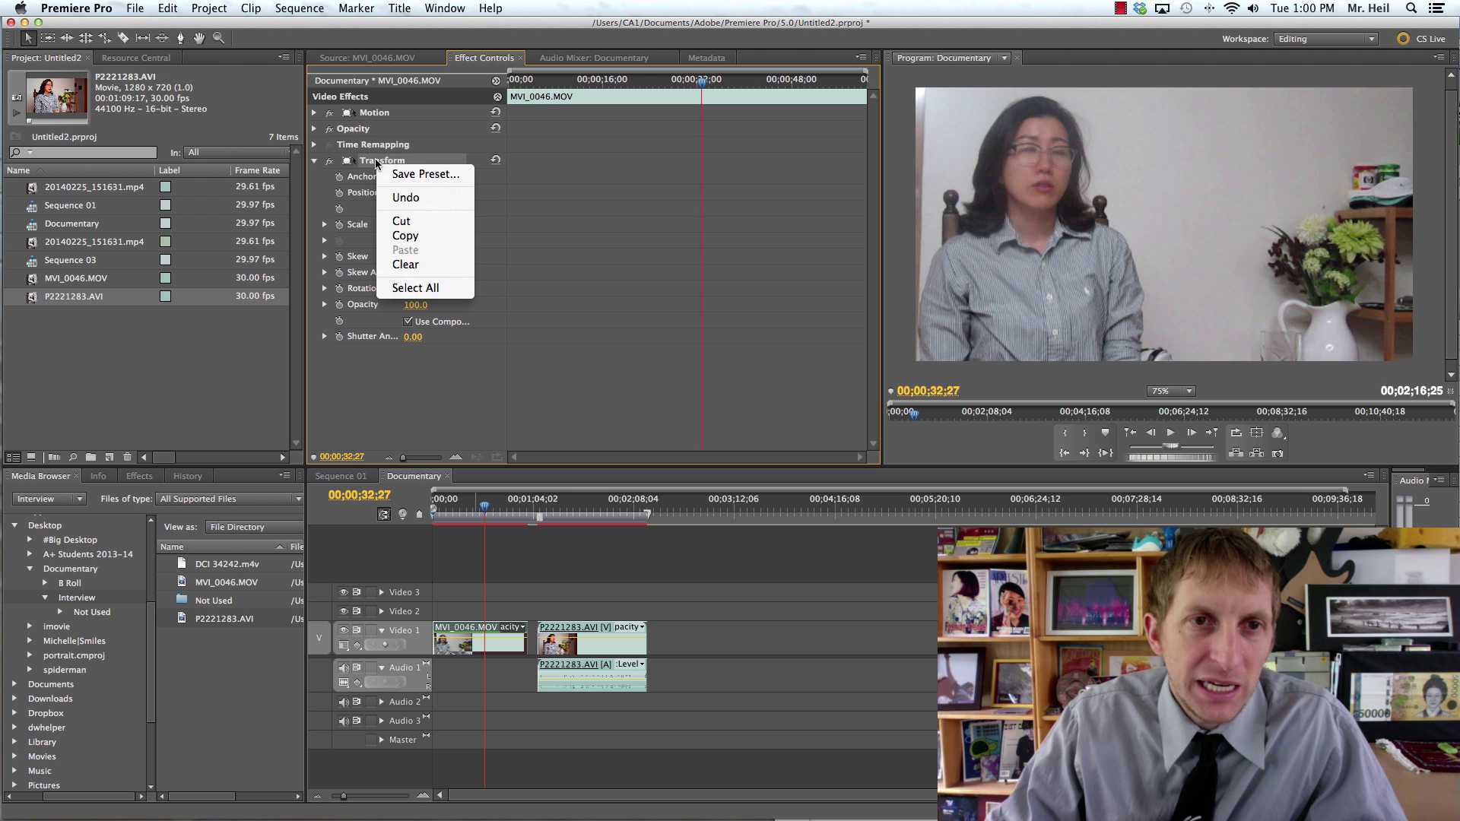
click(397, 238)
click(592, 504)
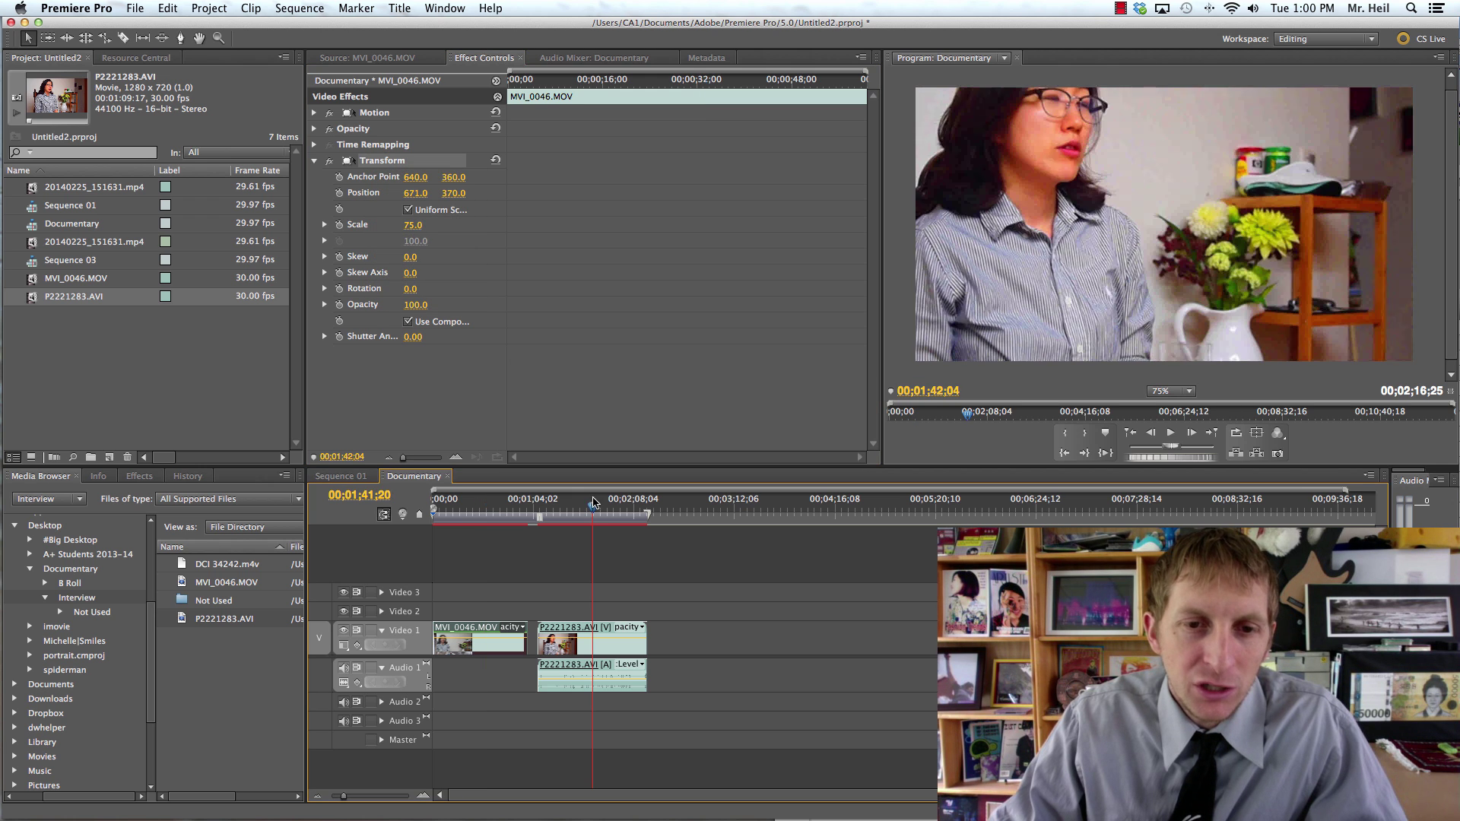
click(577, 640)
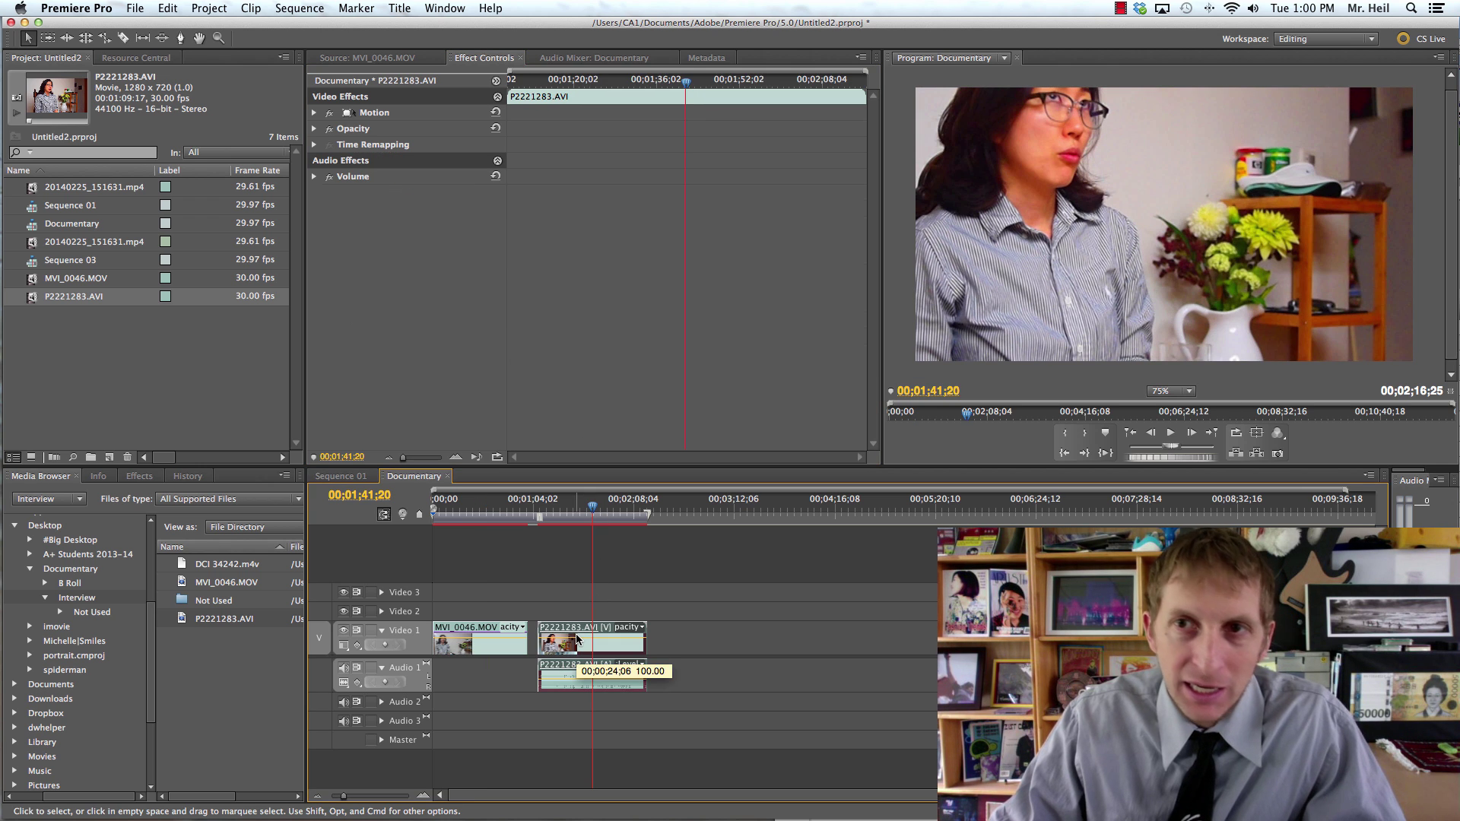
key(super+v)
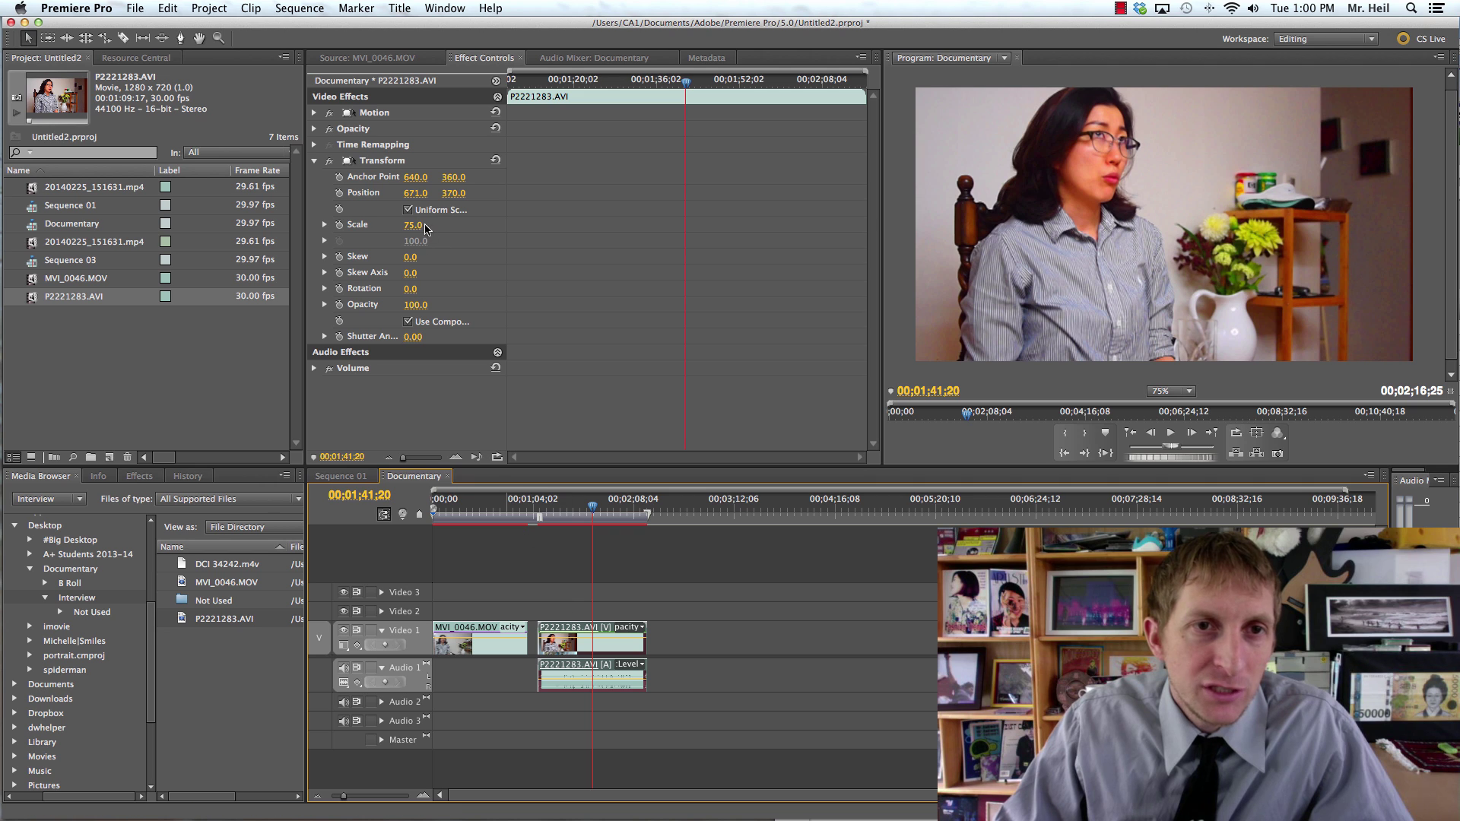
Step: Check the pasted Transform on P2221283.AVI, leaving Scale at 75.0
click(110, 346)
click(71, 207)
click(74, 263)
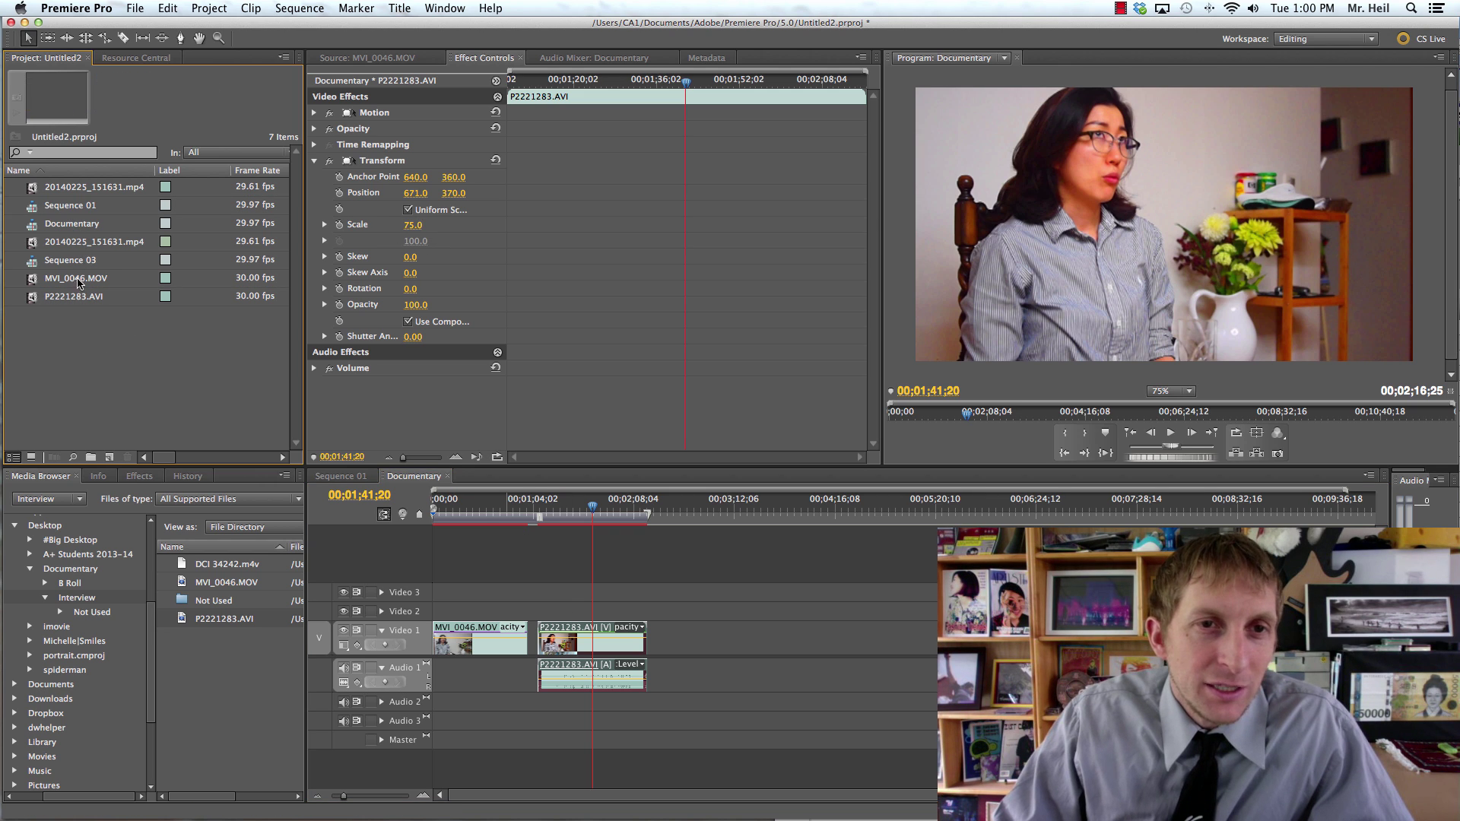
click(415, 226)
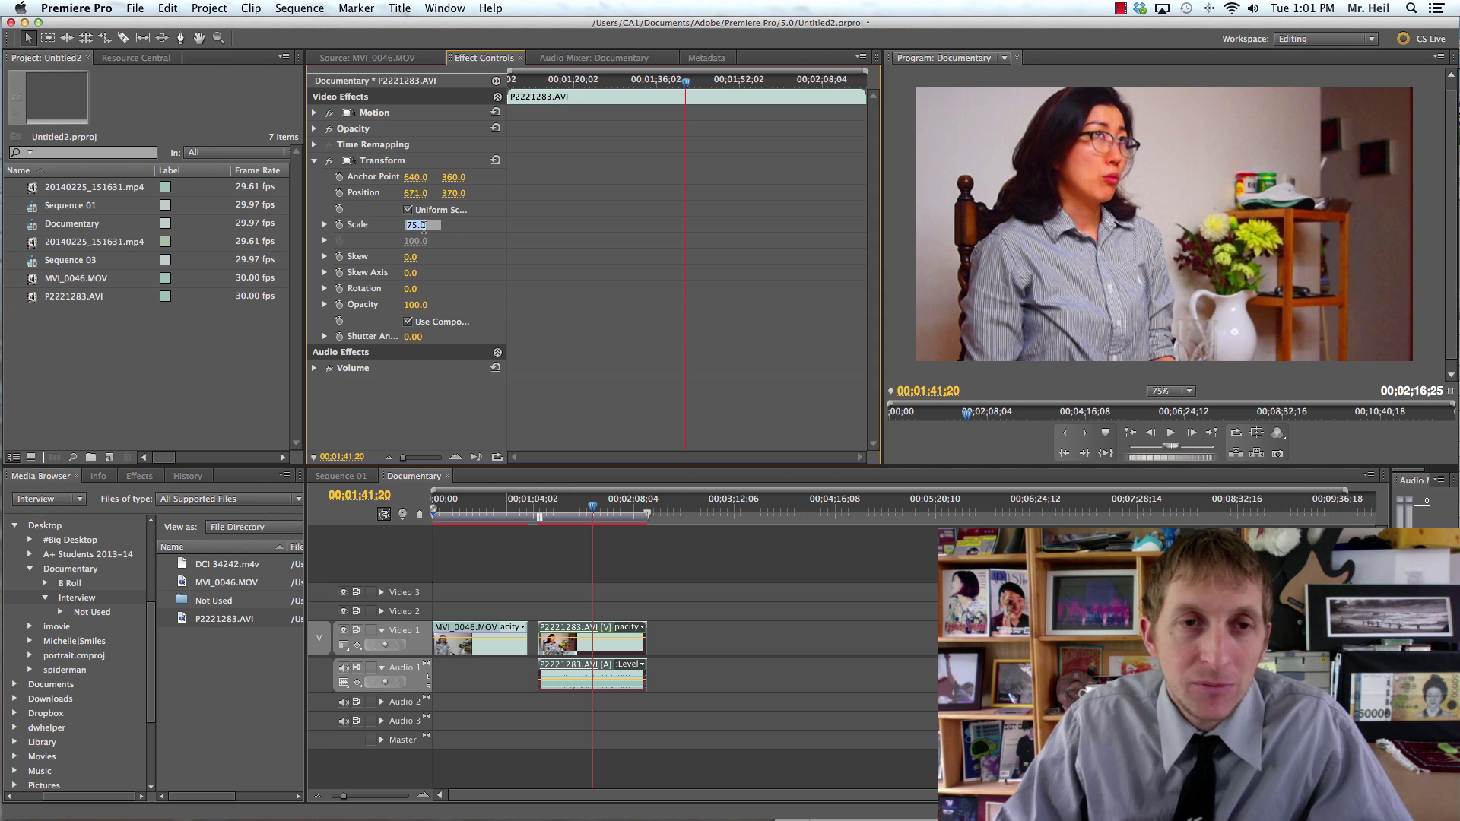
click(424, 394)
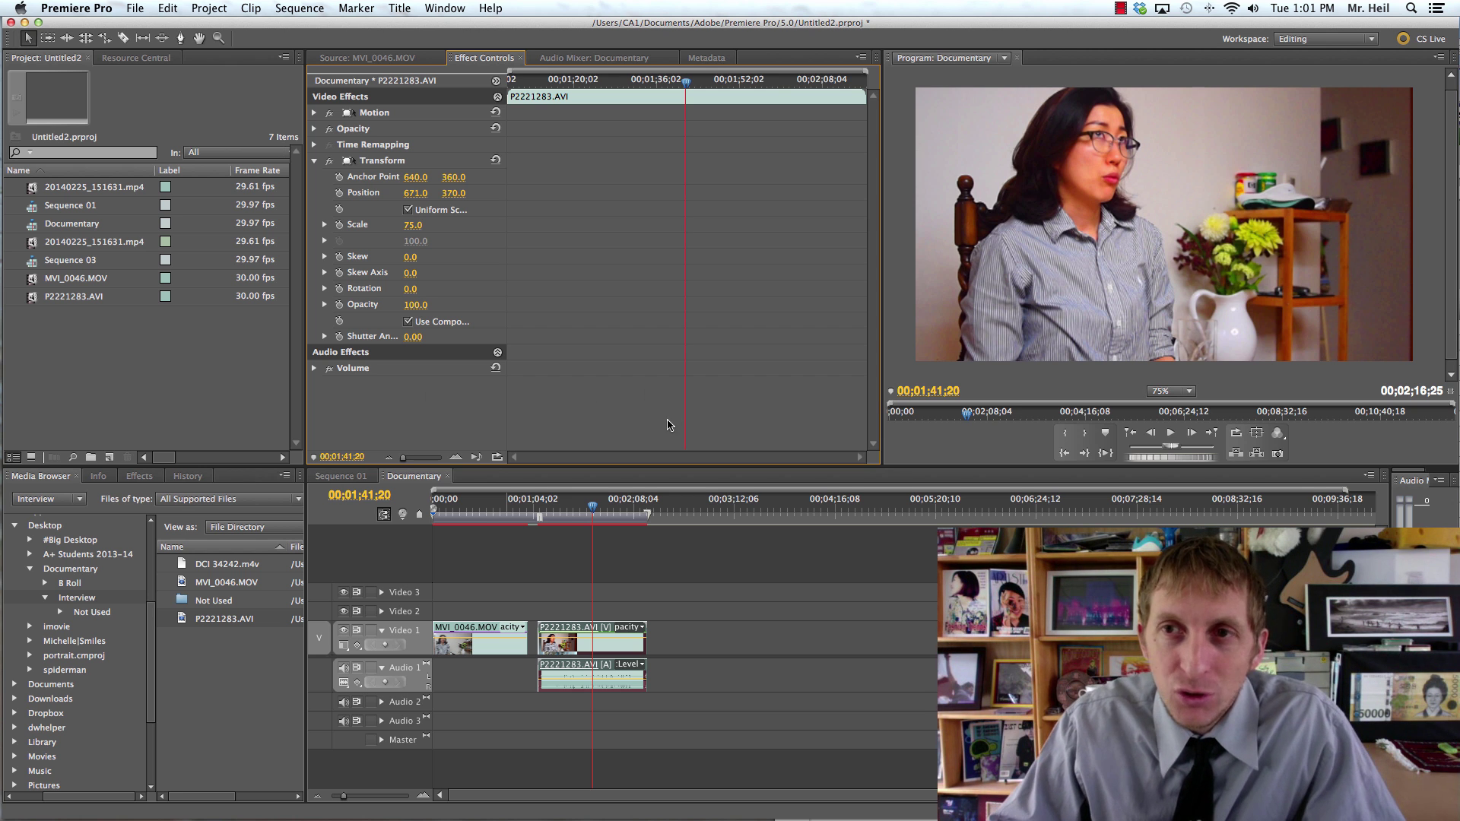
click(499, 510)
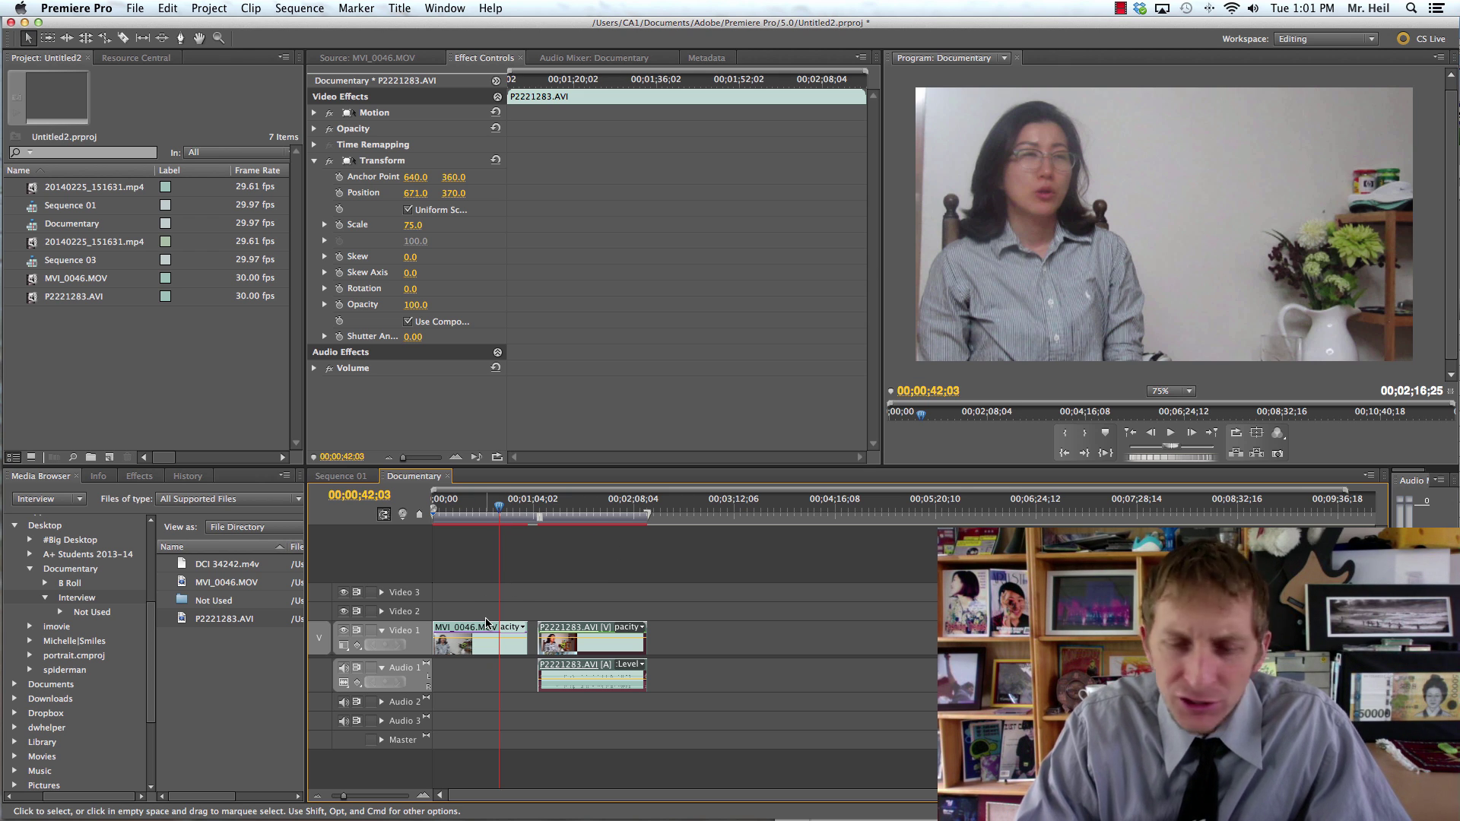
Step: Zoom the timeline in and back out until MVI_0046.MOV and P2221283.AVI both show
key(equal)
key(equal)
key(equal)
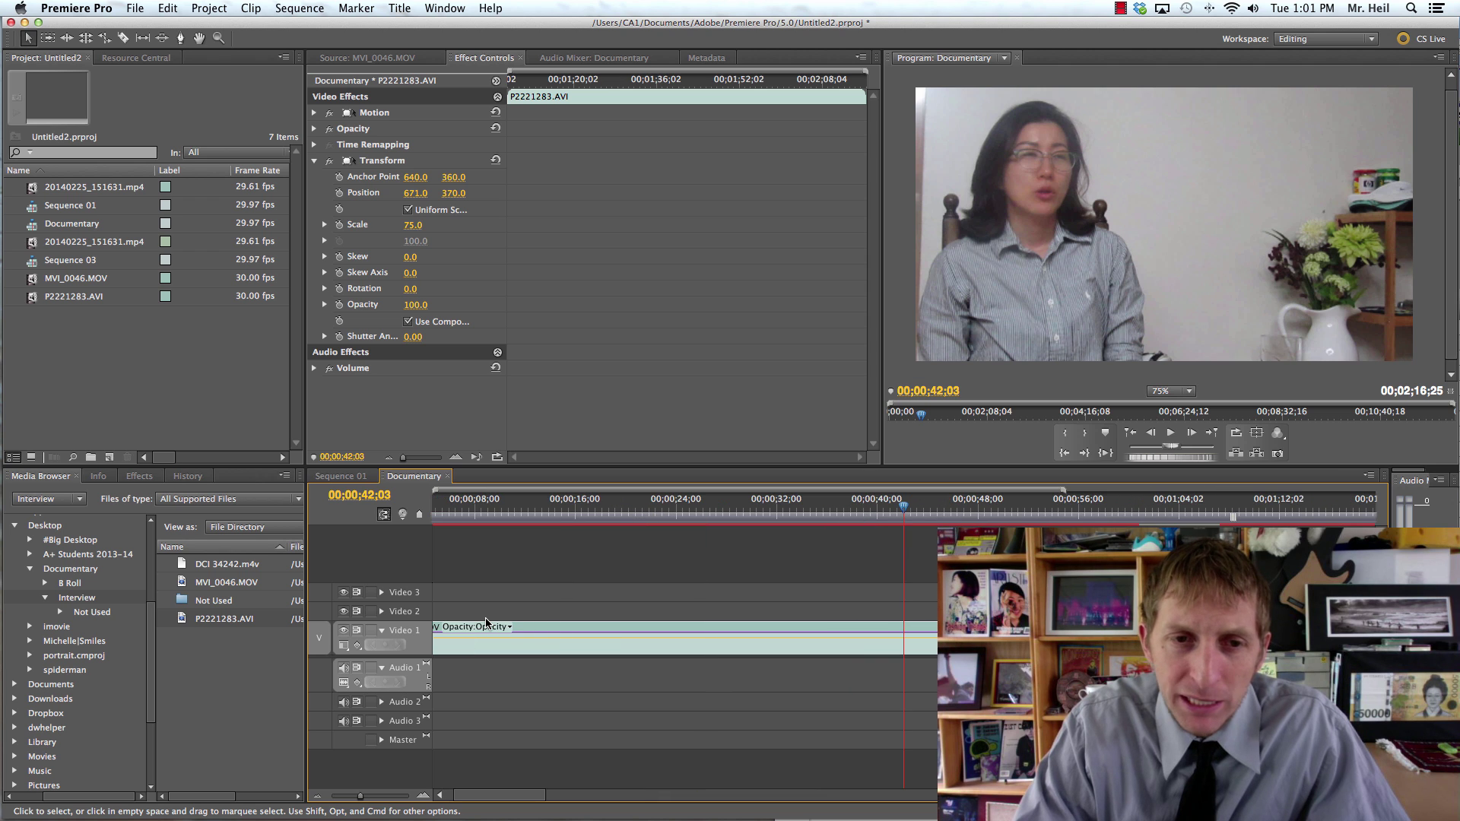
key(minus)
key(minus)
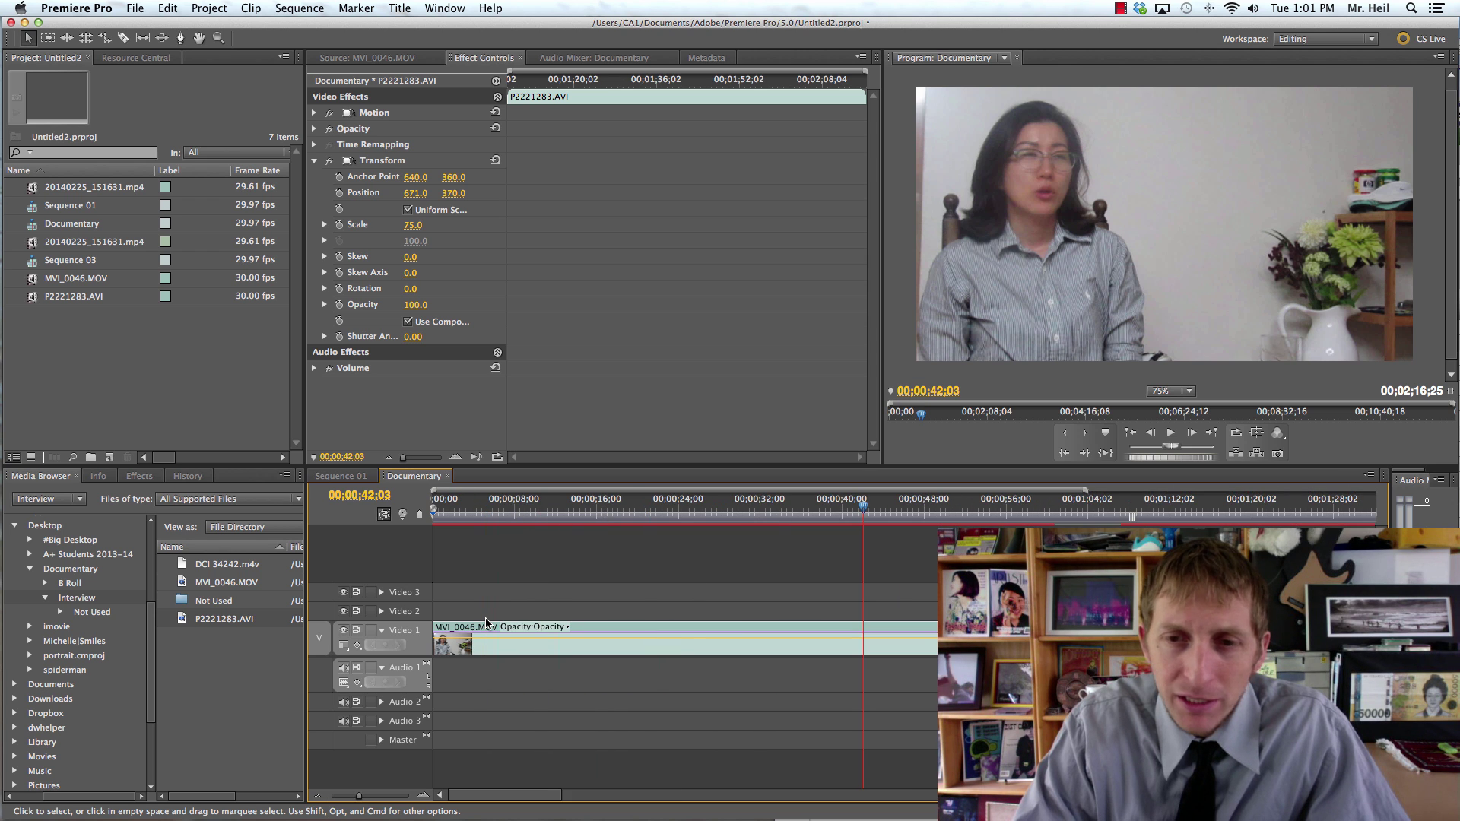
key(minus)
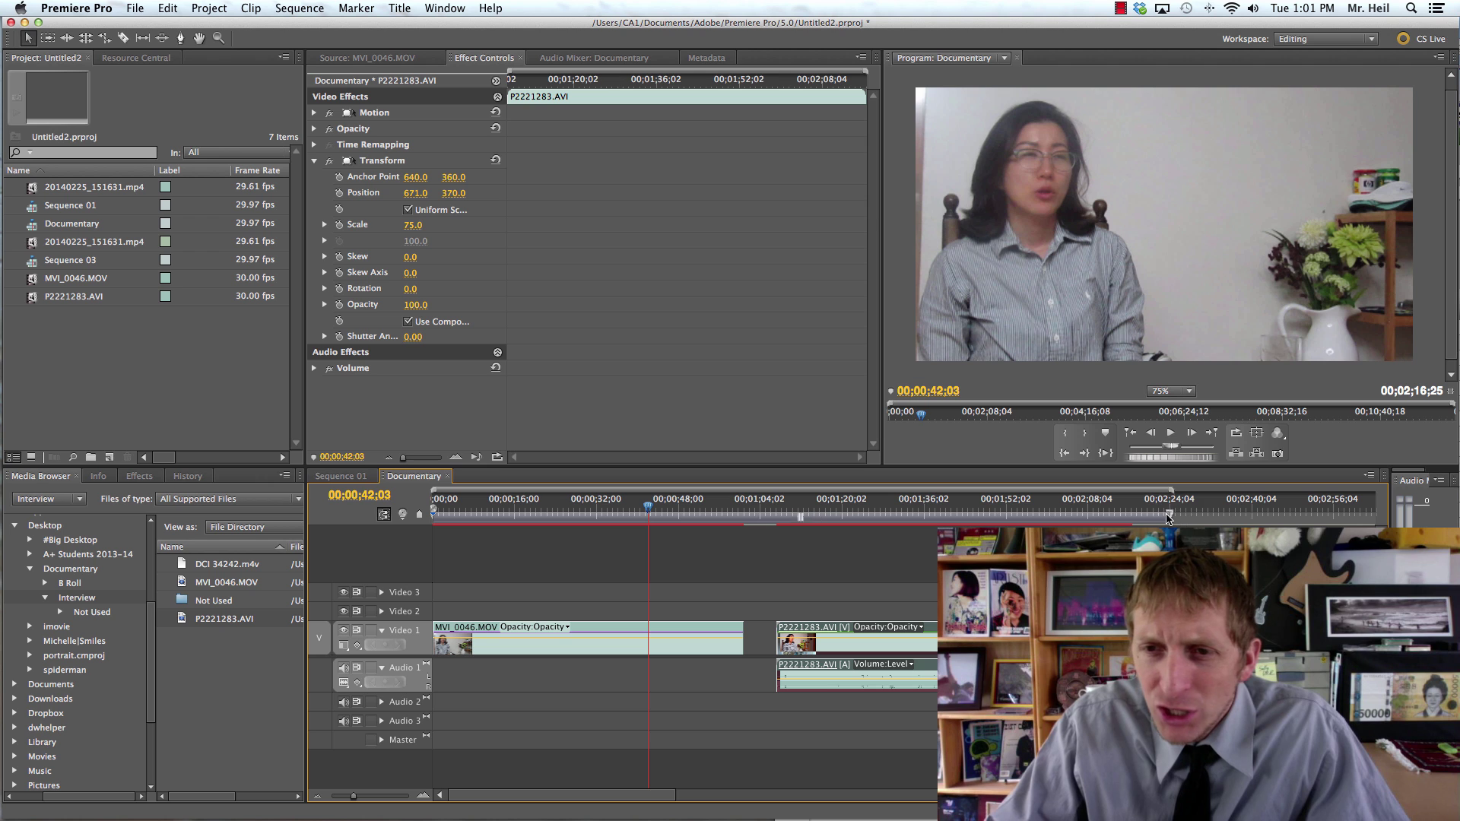
Step: Extend the work area bar's right end further right along the timeline ruler
drag(1163, 517, 1299, 517)
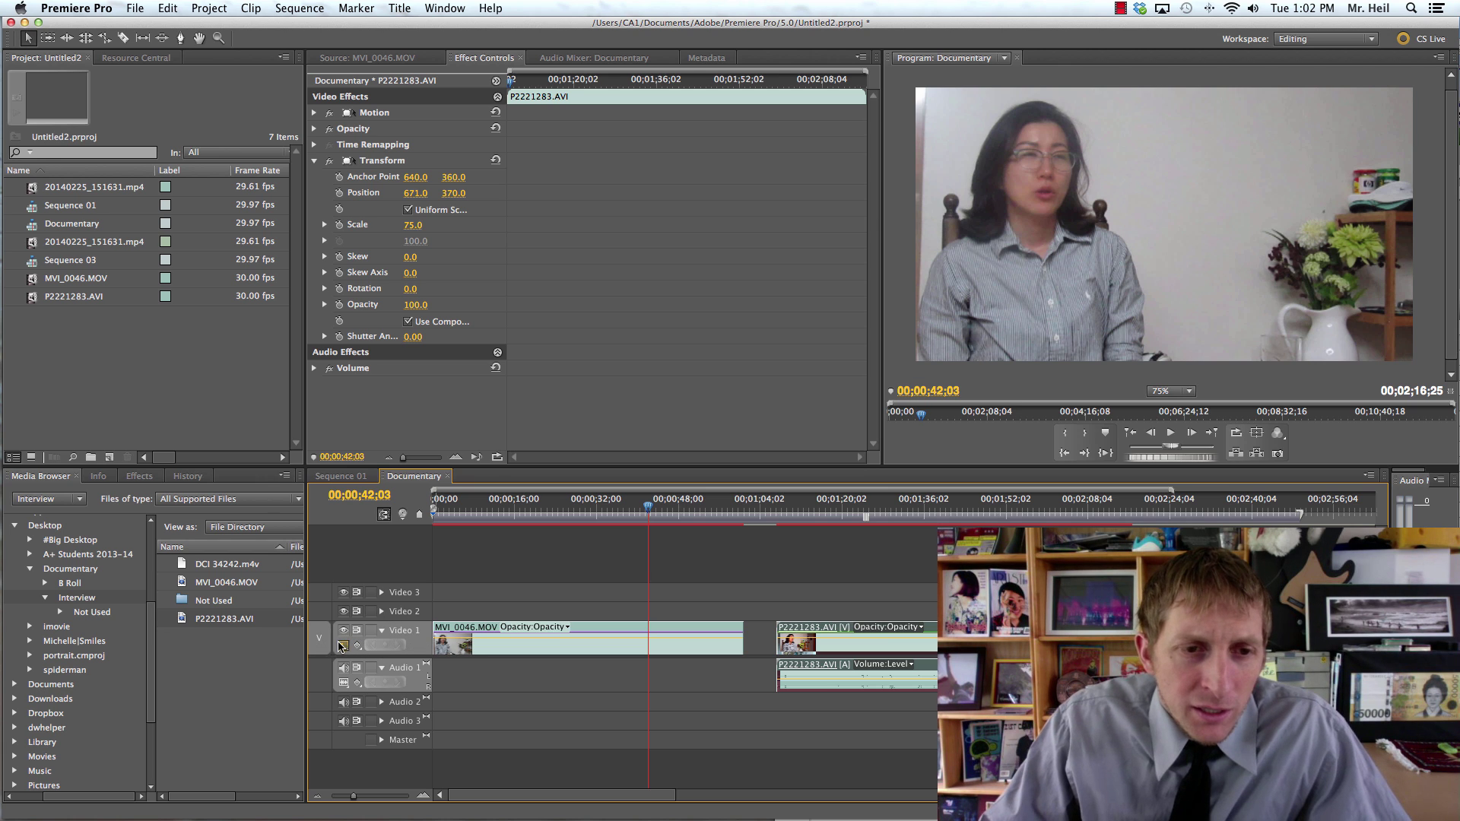
Step: Cycle Video 1's display styles through head-and-tail and name-only, ending on Show Frames
click(343, 646)
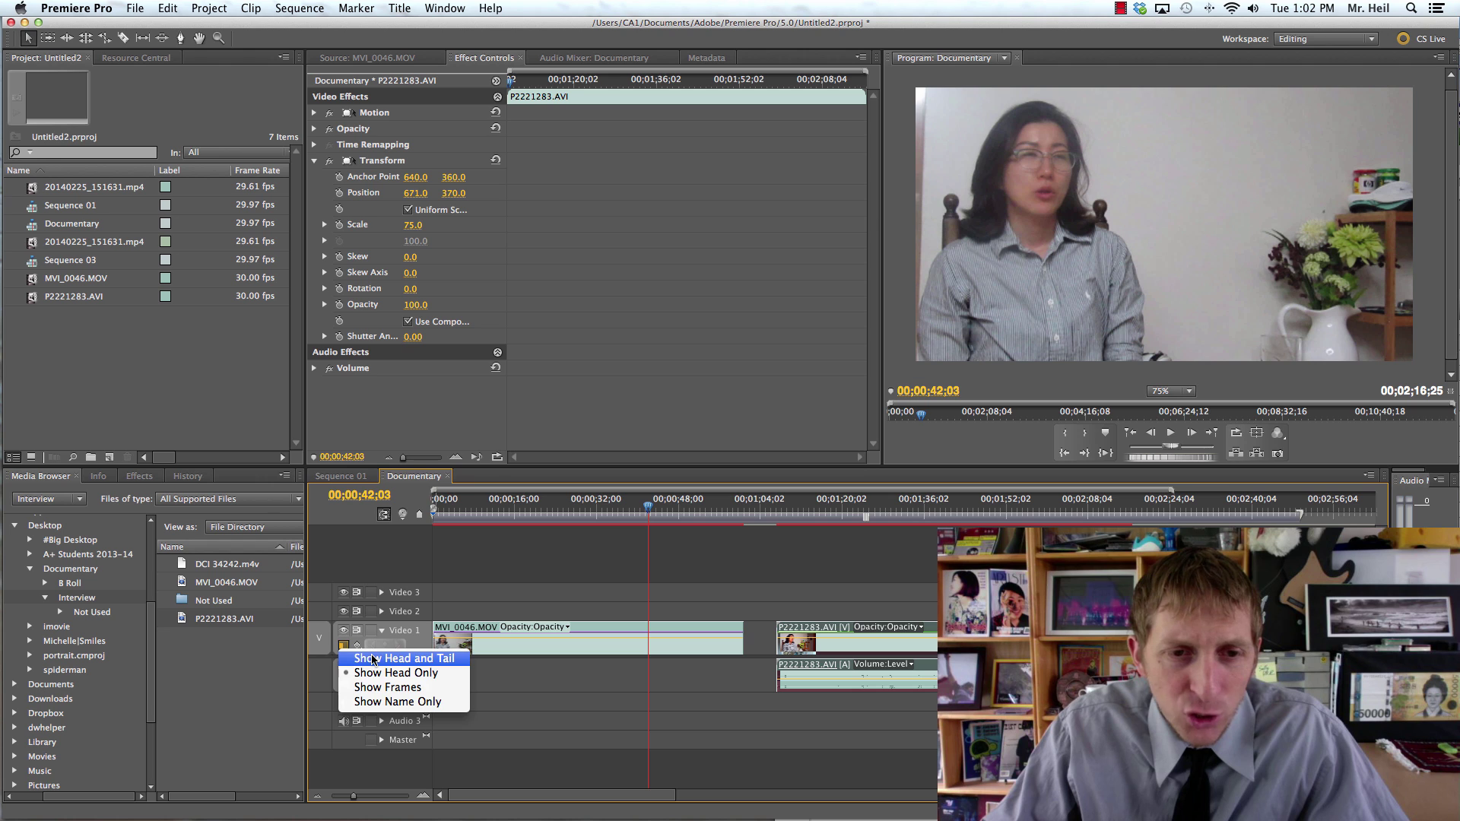
click(374, 660)
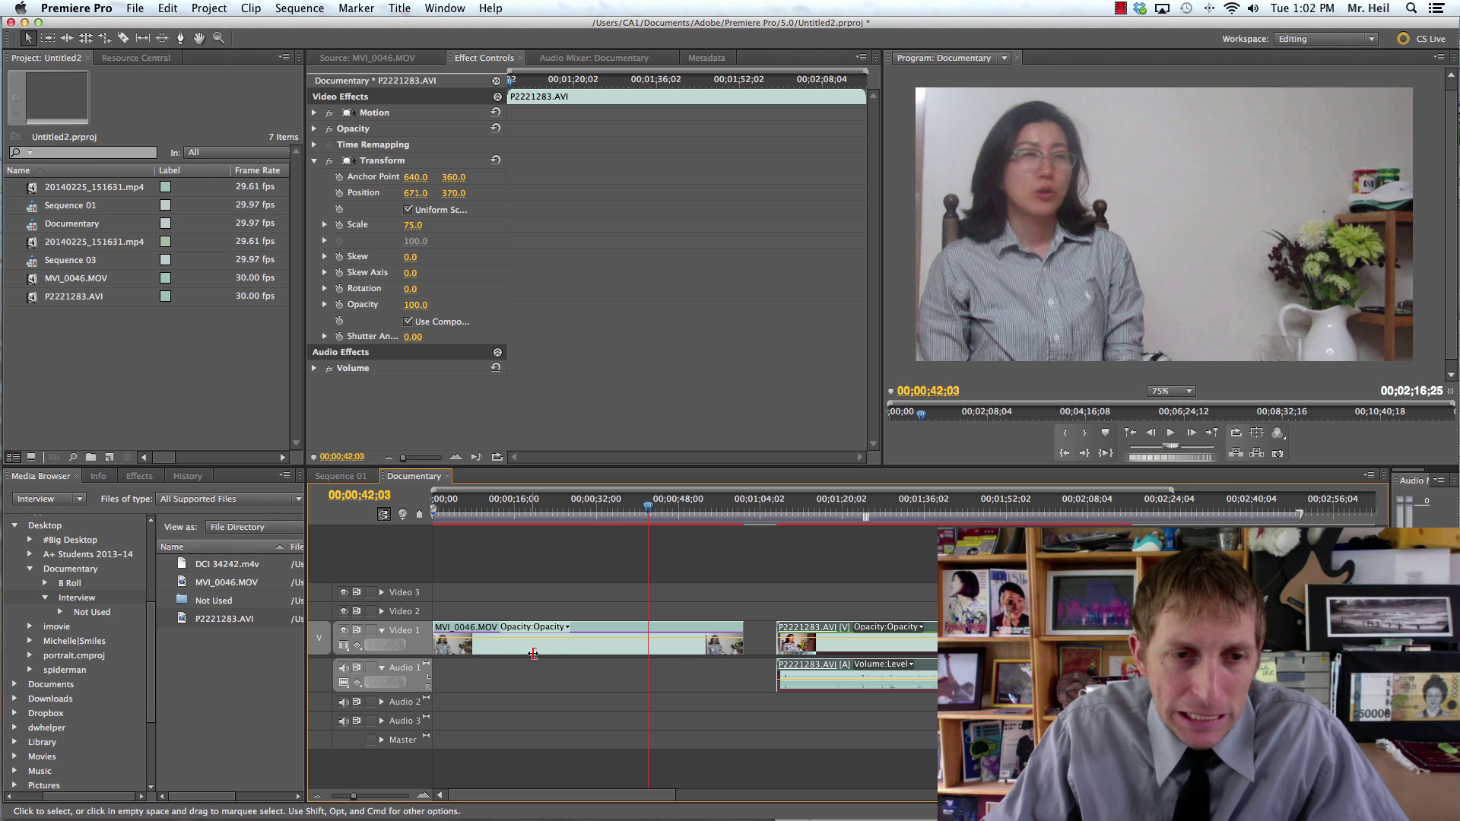
click(343, 646)
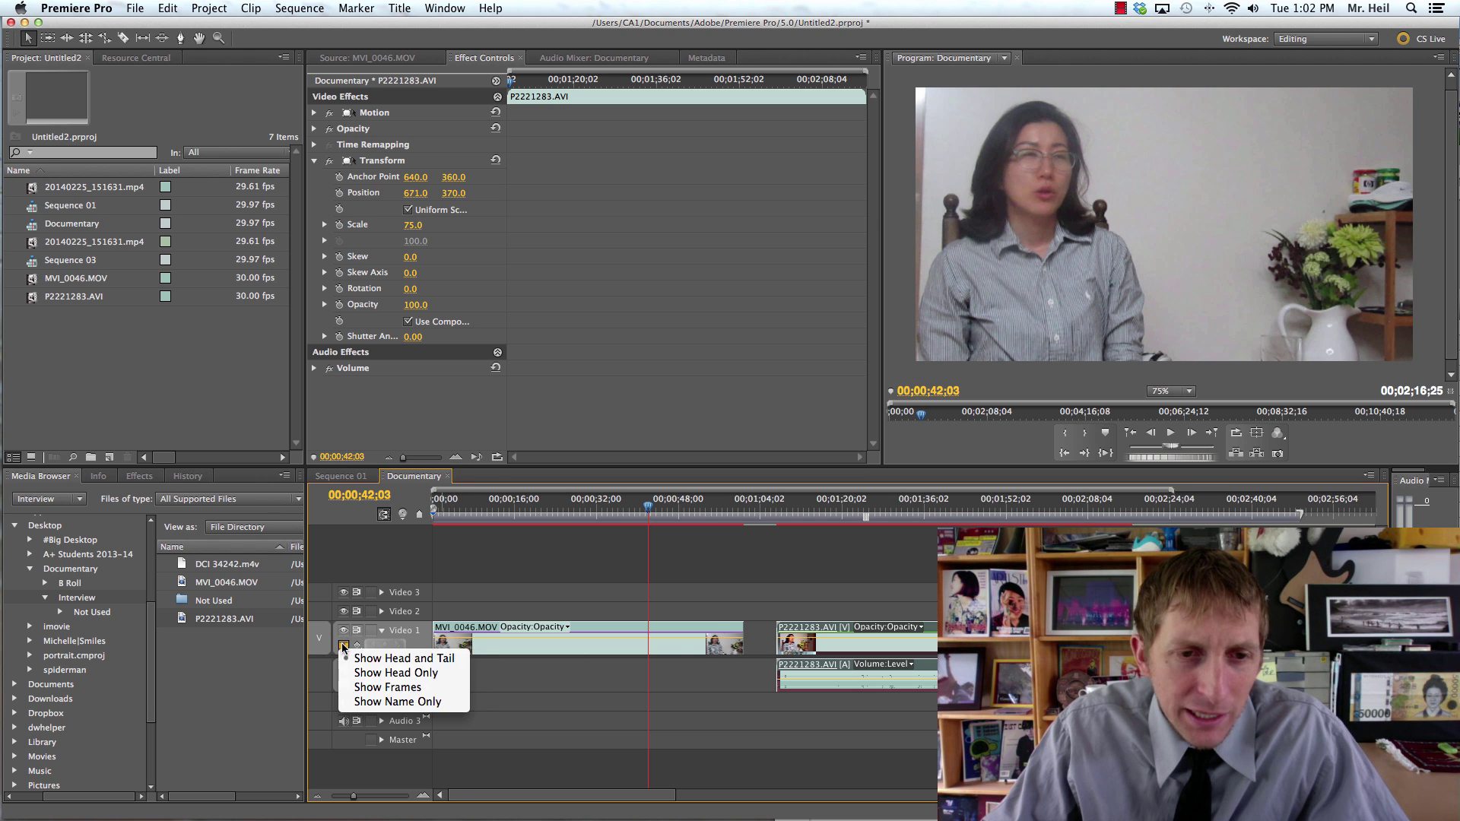
click(376, 687)
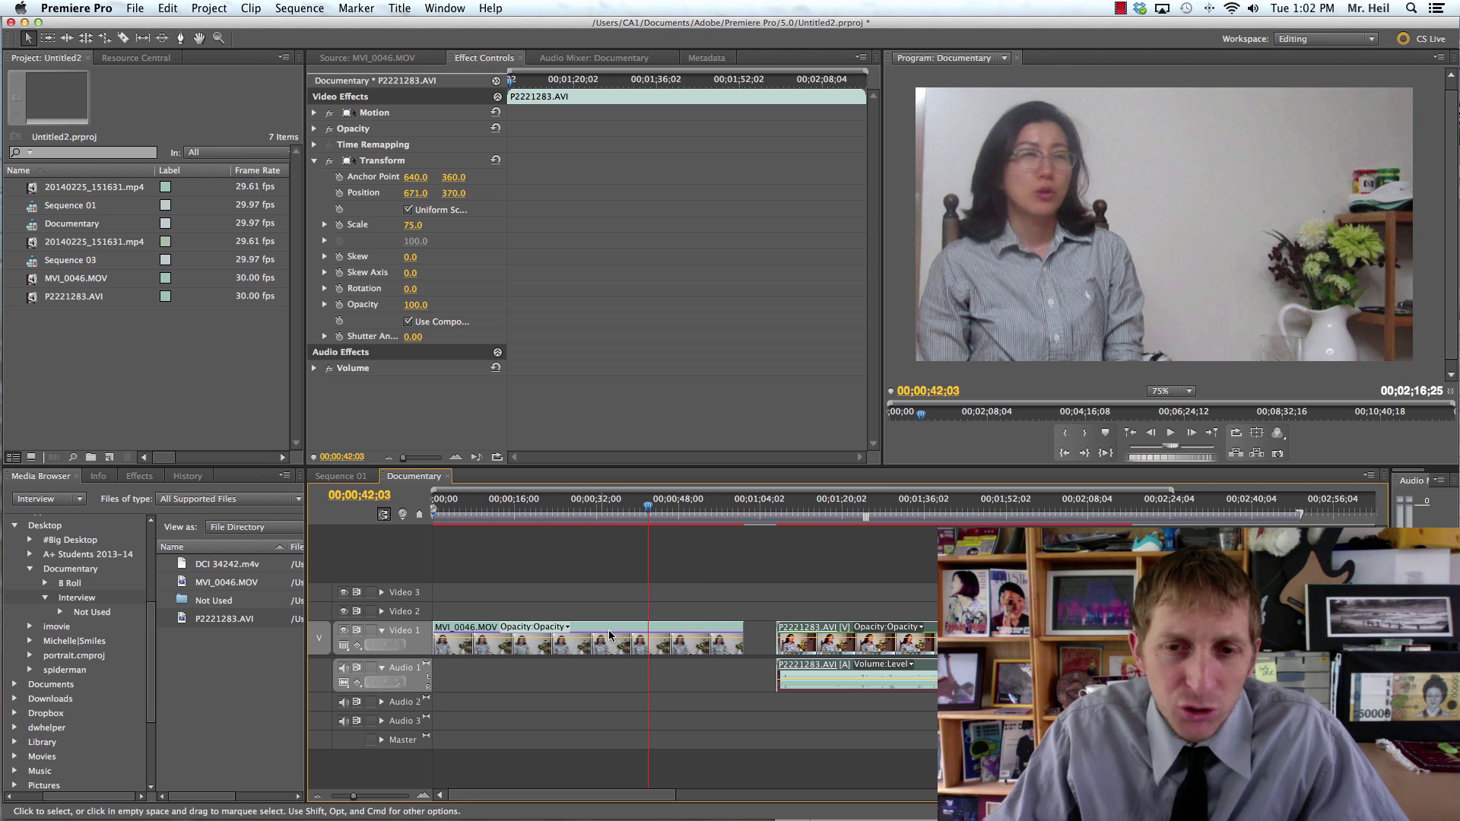
click(346, 646)
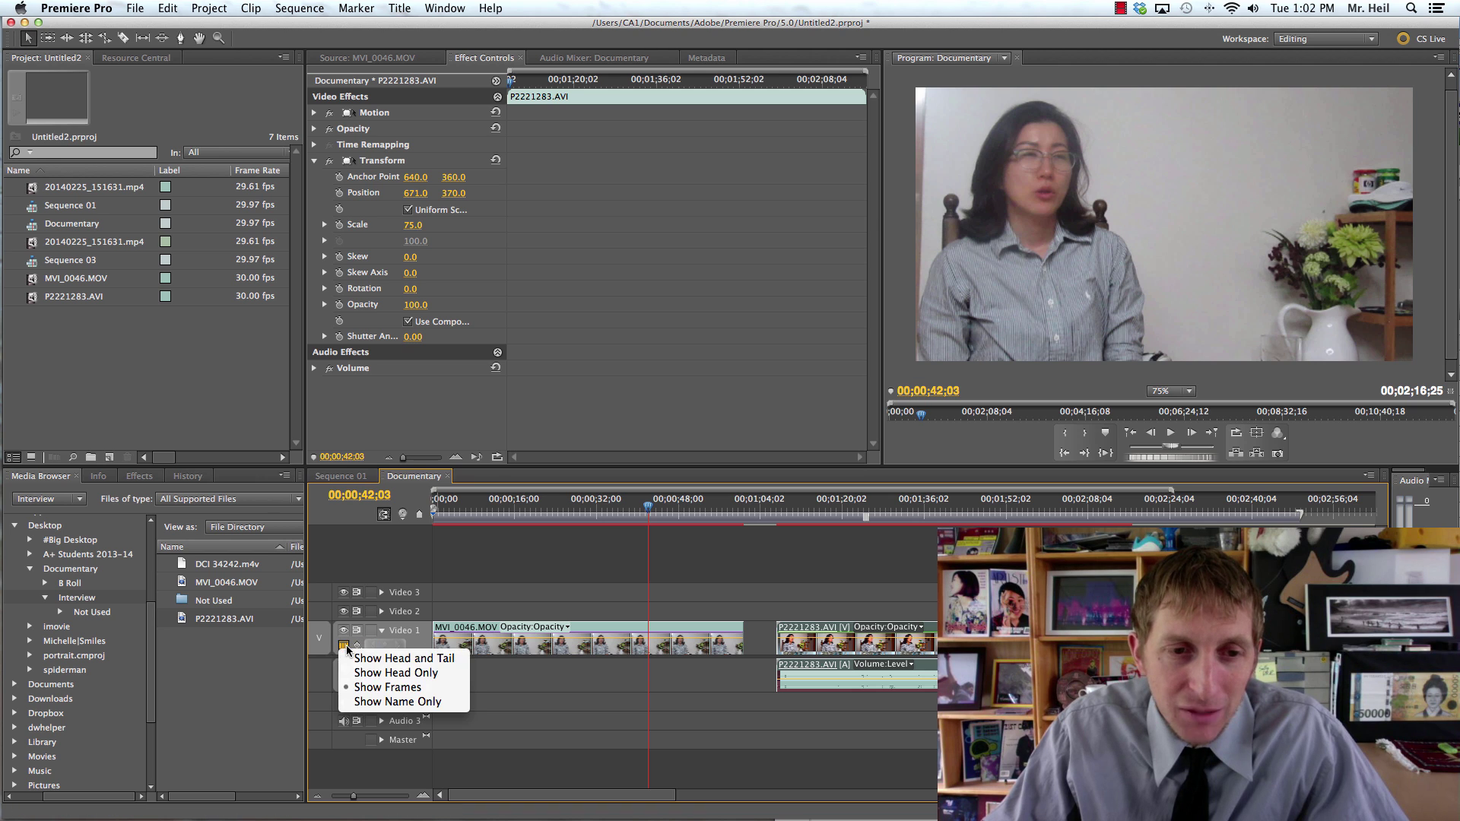
click(375, 702)
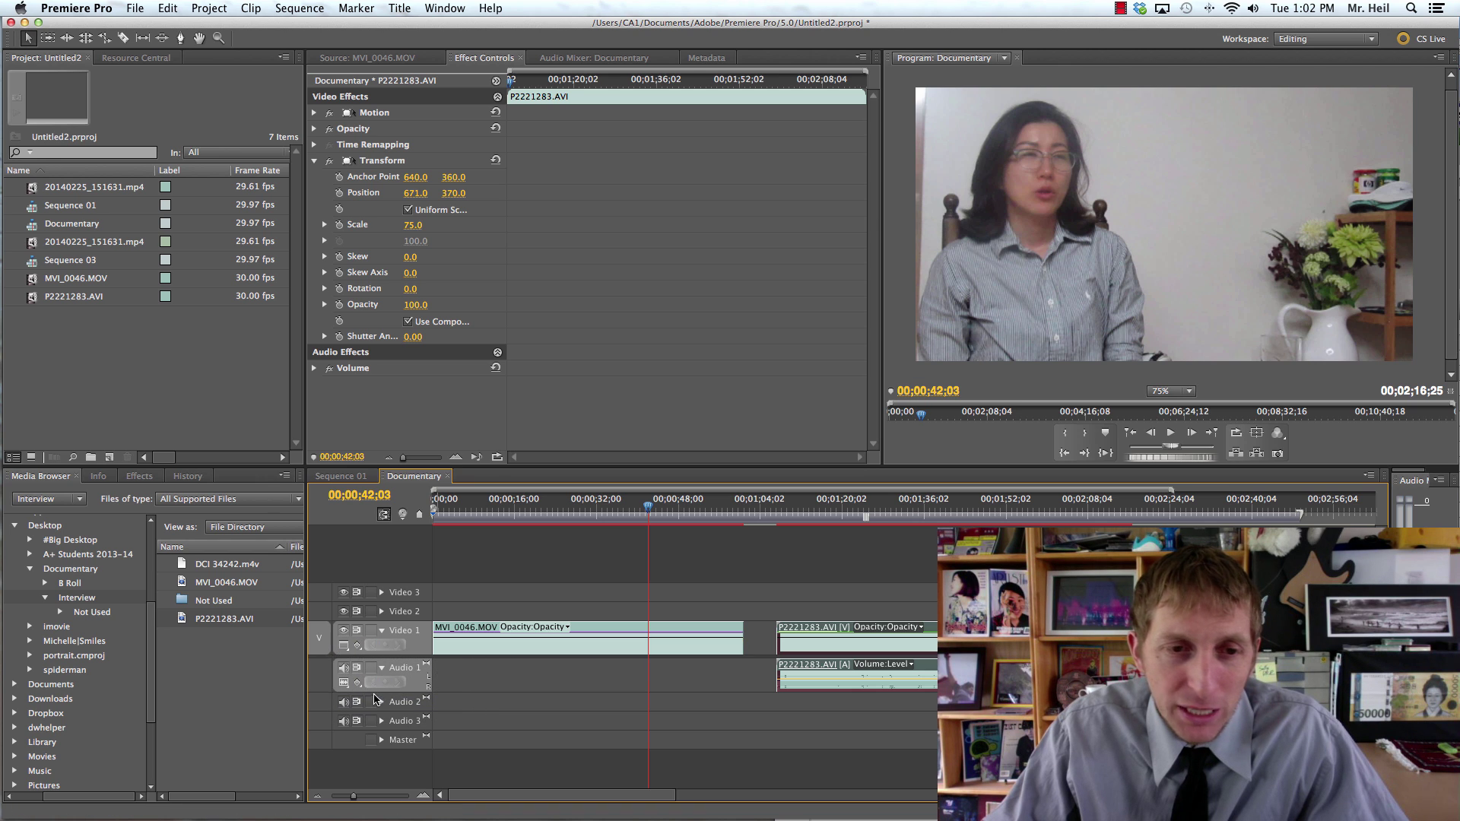
click(344, 645)
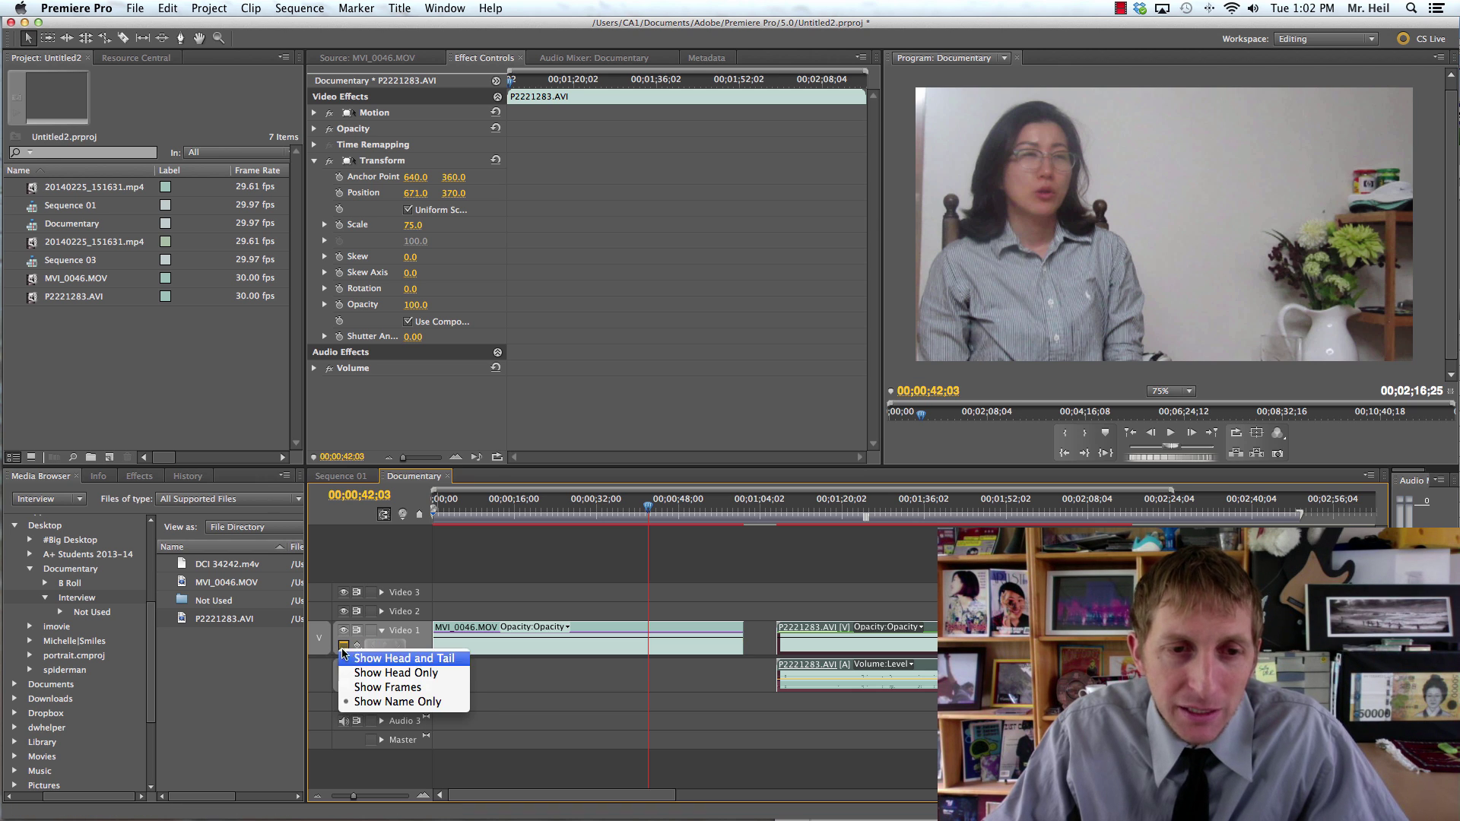
click(365, 687)
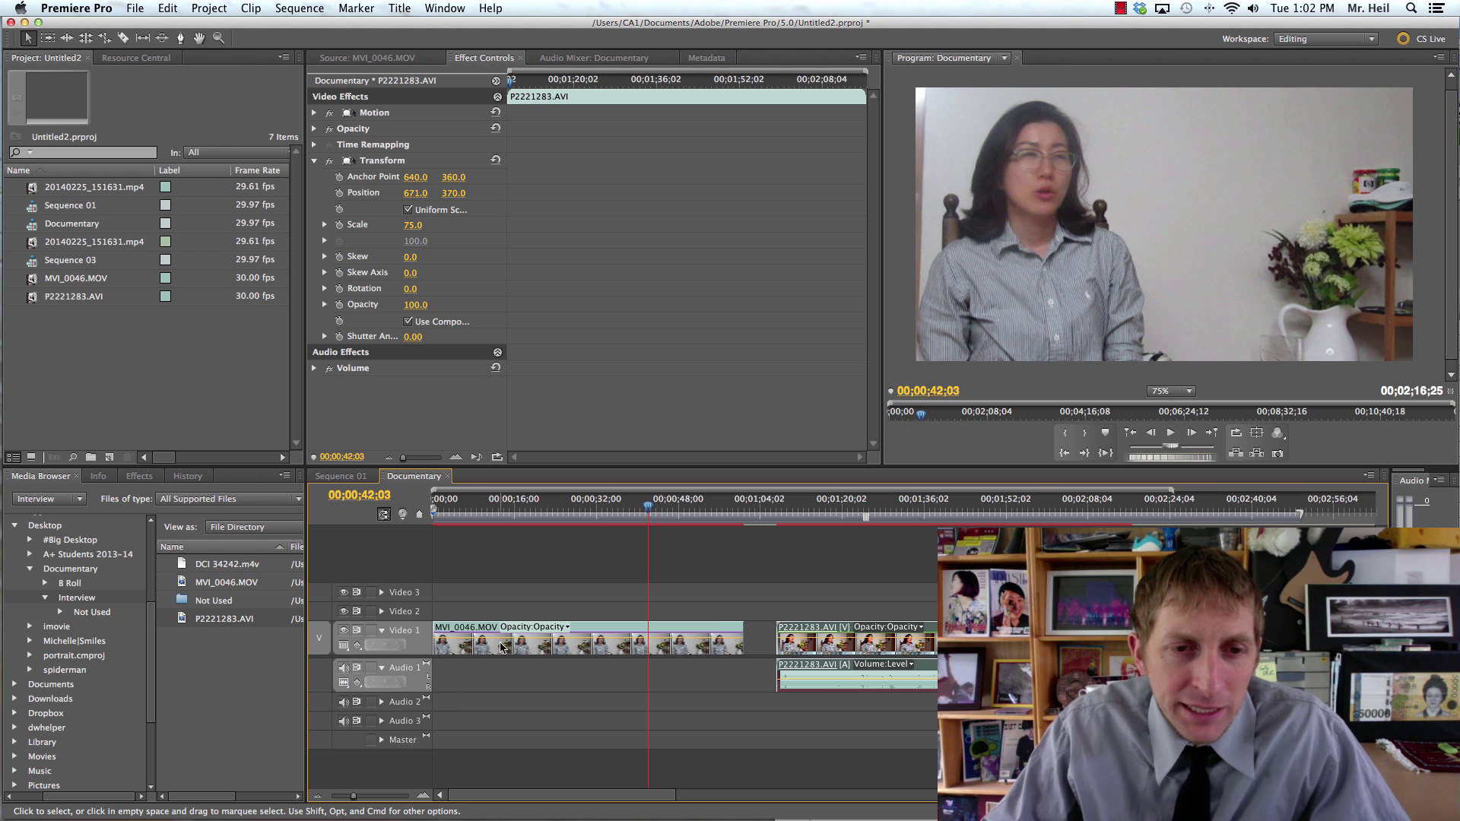
Step: Play the Documentary sequence from about 15 seconds to review it
click(501, 509)
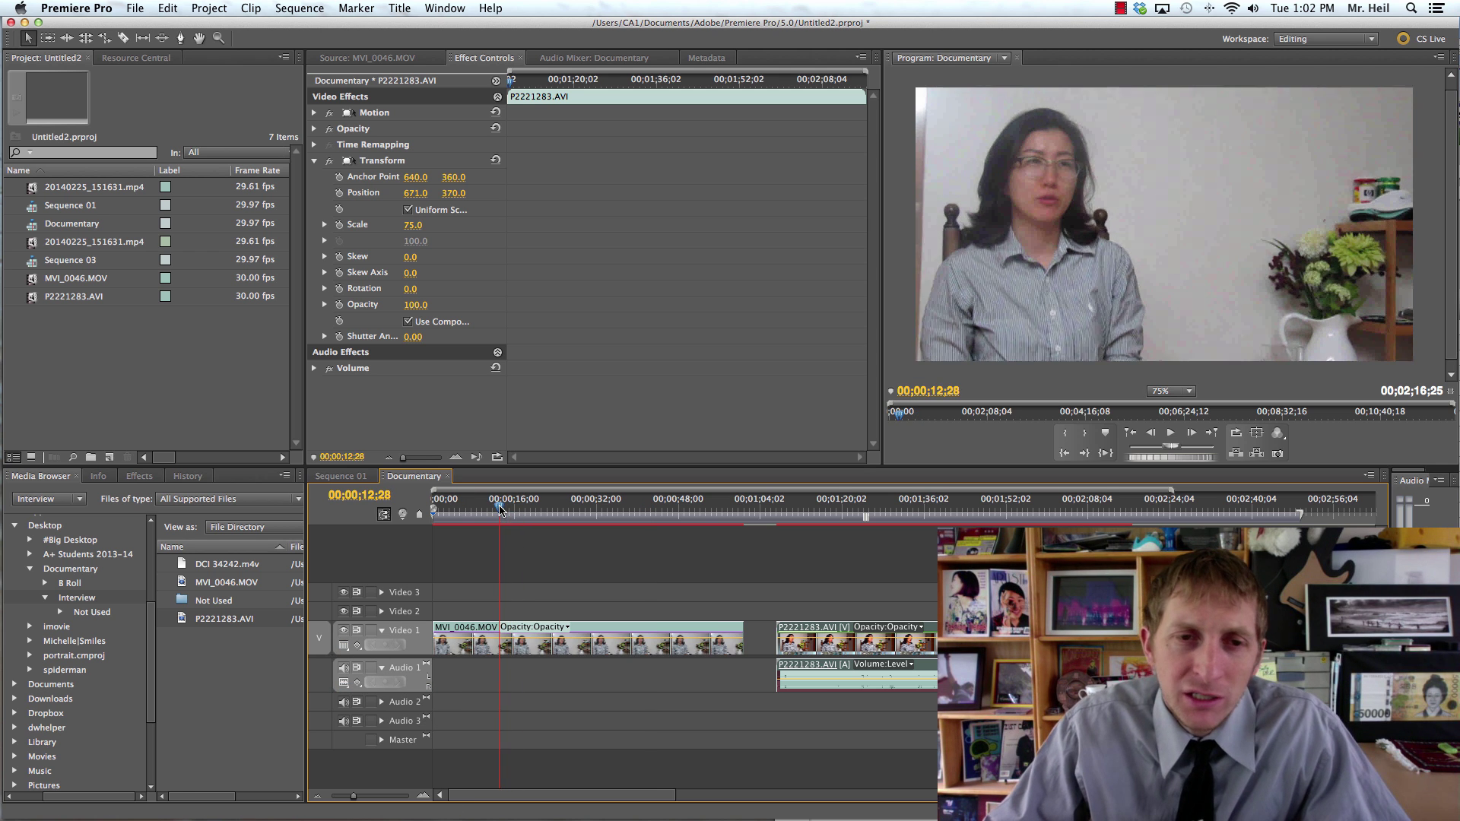
drag(501, 510, 514, 510)
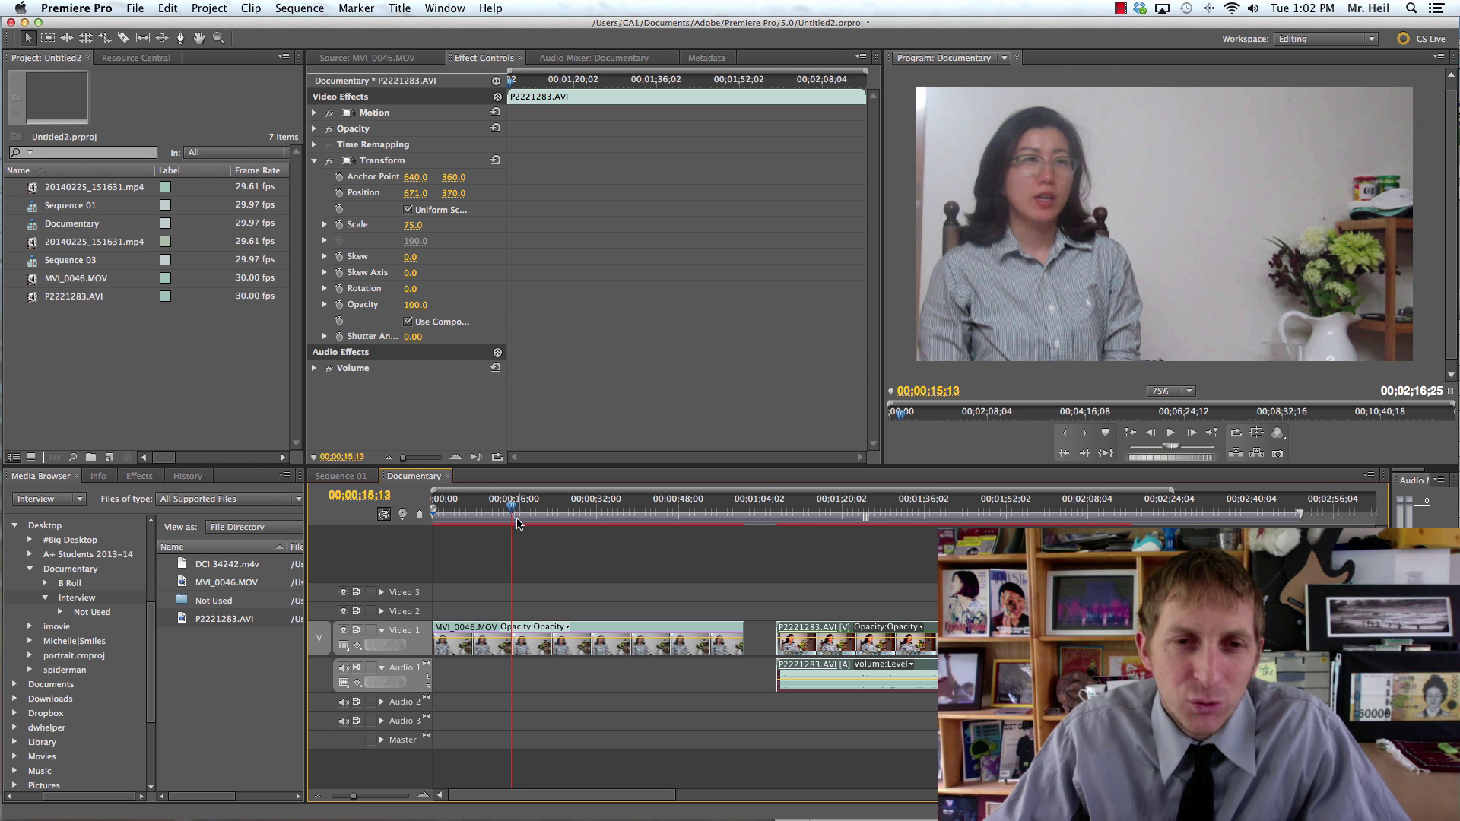
key(space)
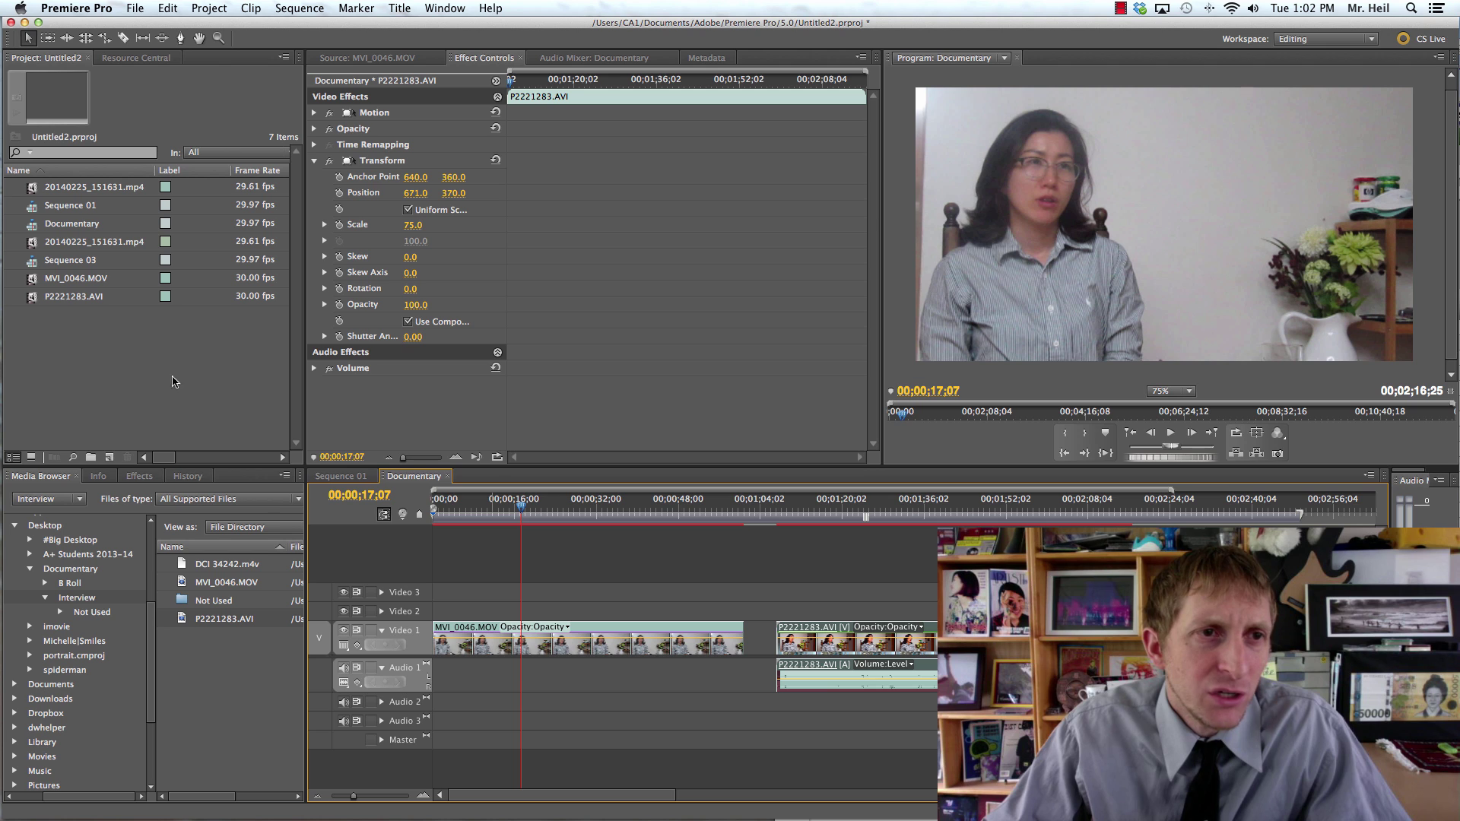
click(67, 225)
key(Return)
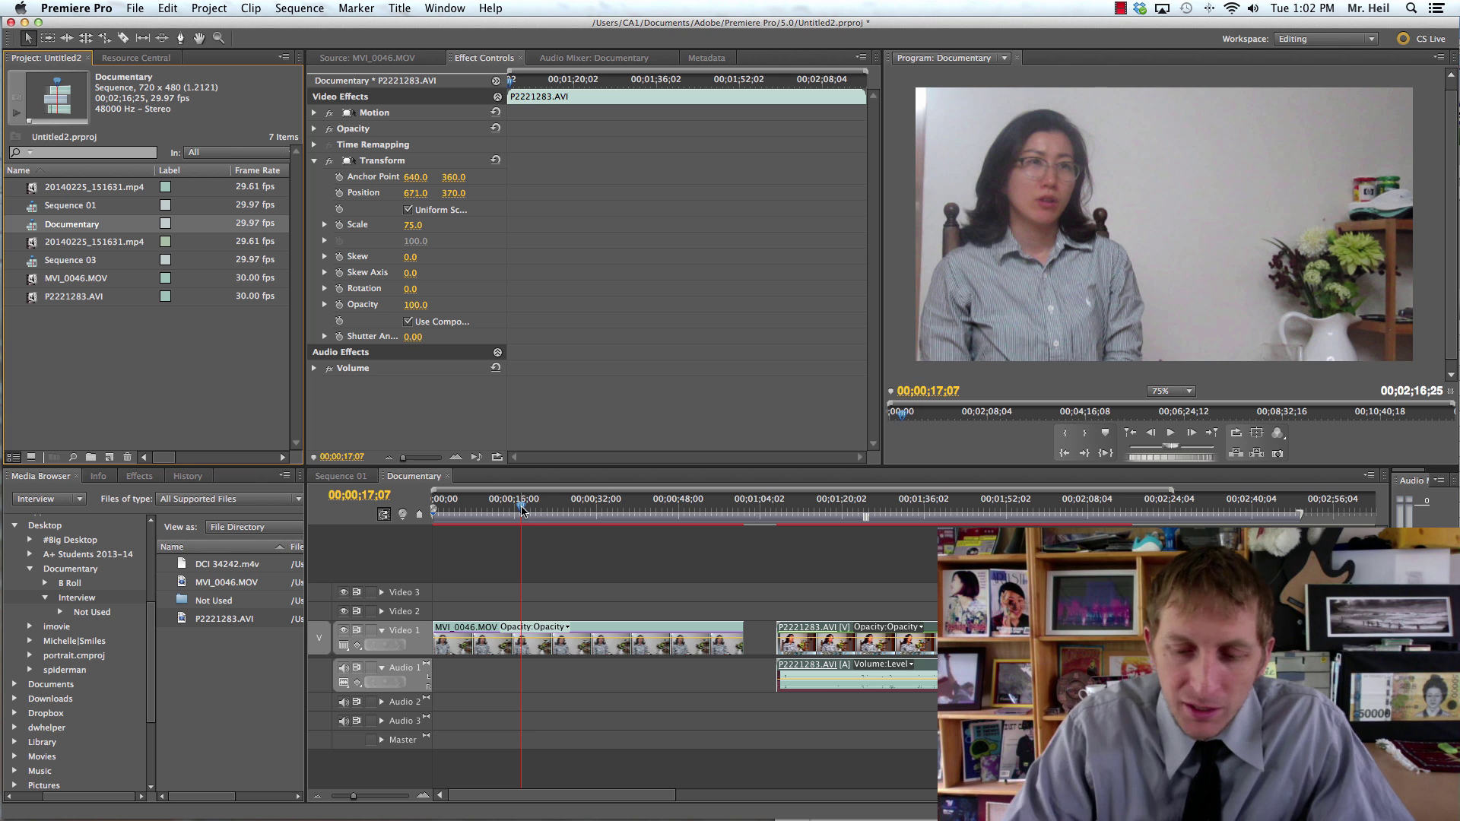
Step: Zoom in and razor-cut MVI_0046.MOV at 00;00;06;22 and 00;00;09;04
key(=)
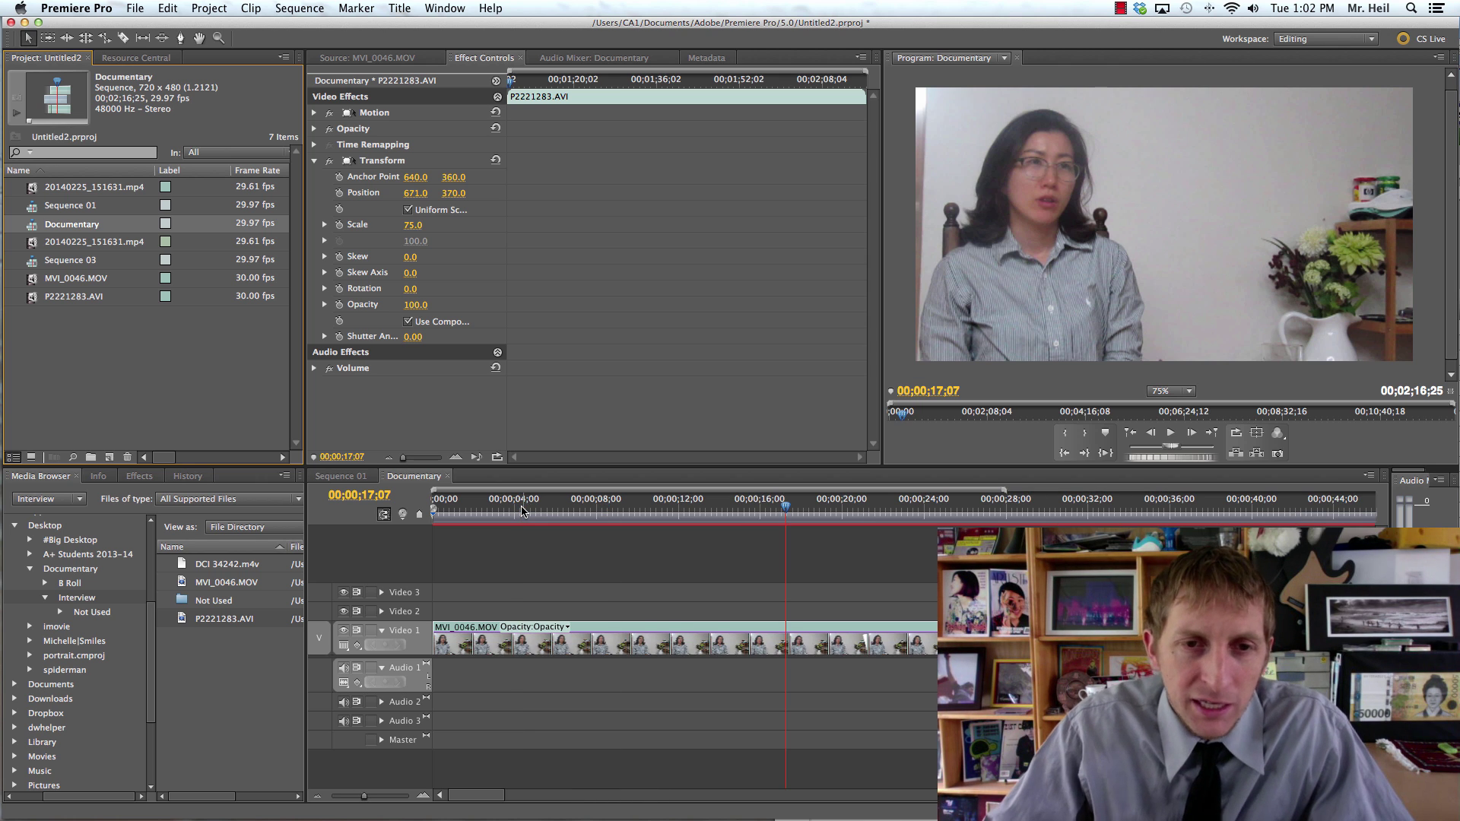
mouse_move(554, 508)
mouse_down()
mouse_move(607, 508)
mouse_move(571, 508)
mouse_up()
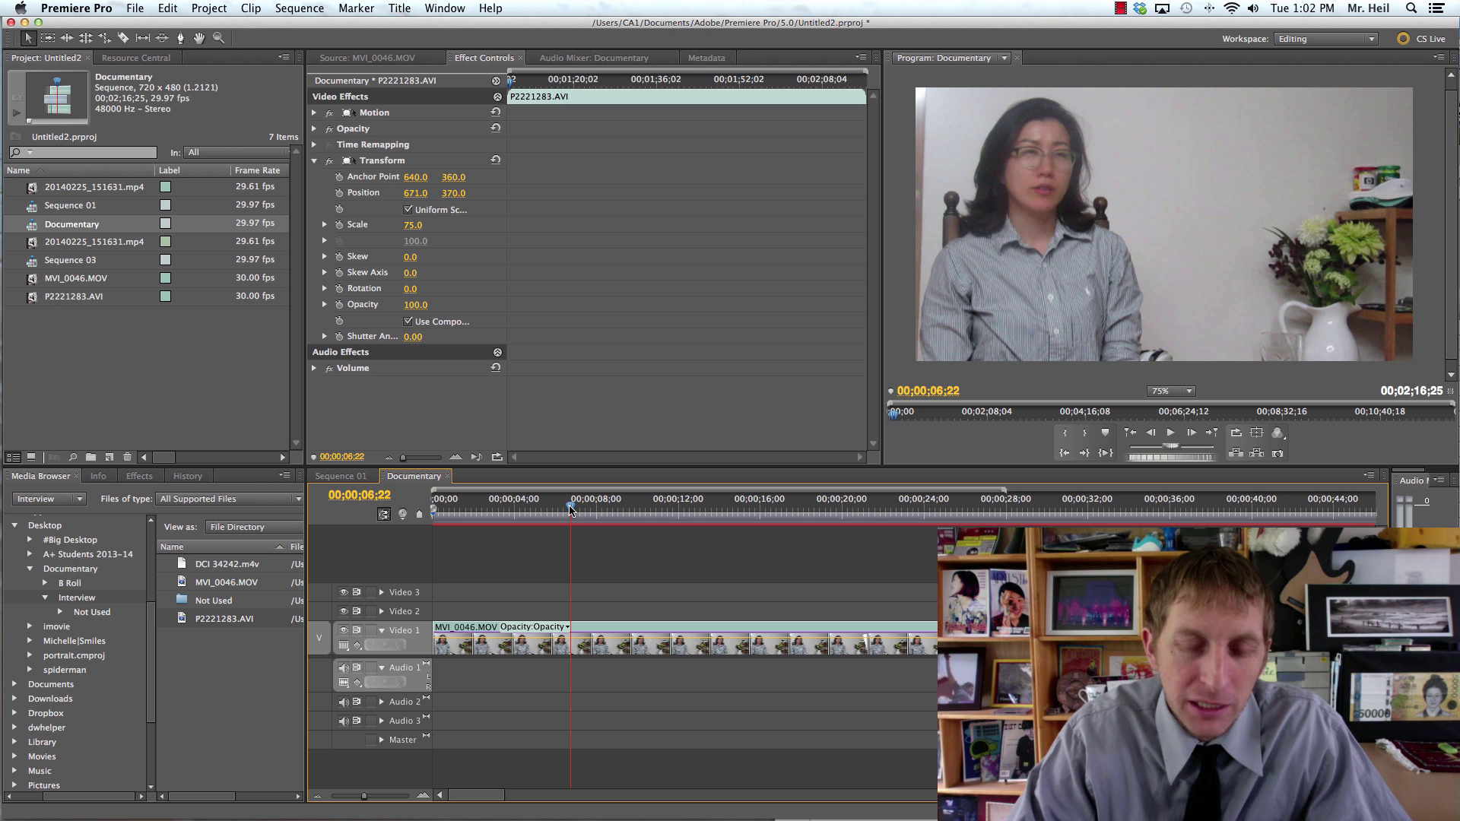
key(super+k)
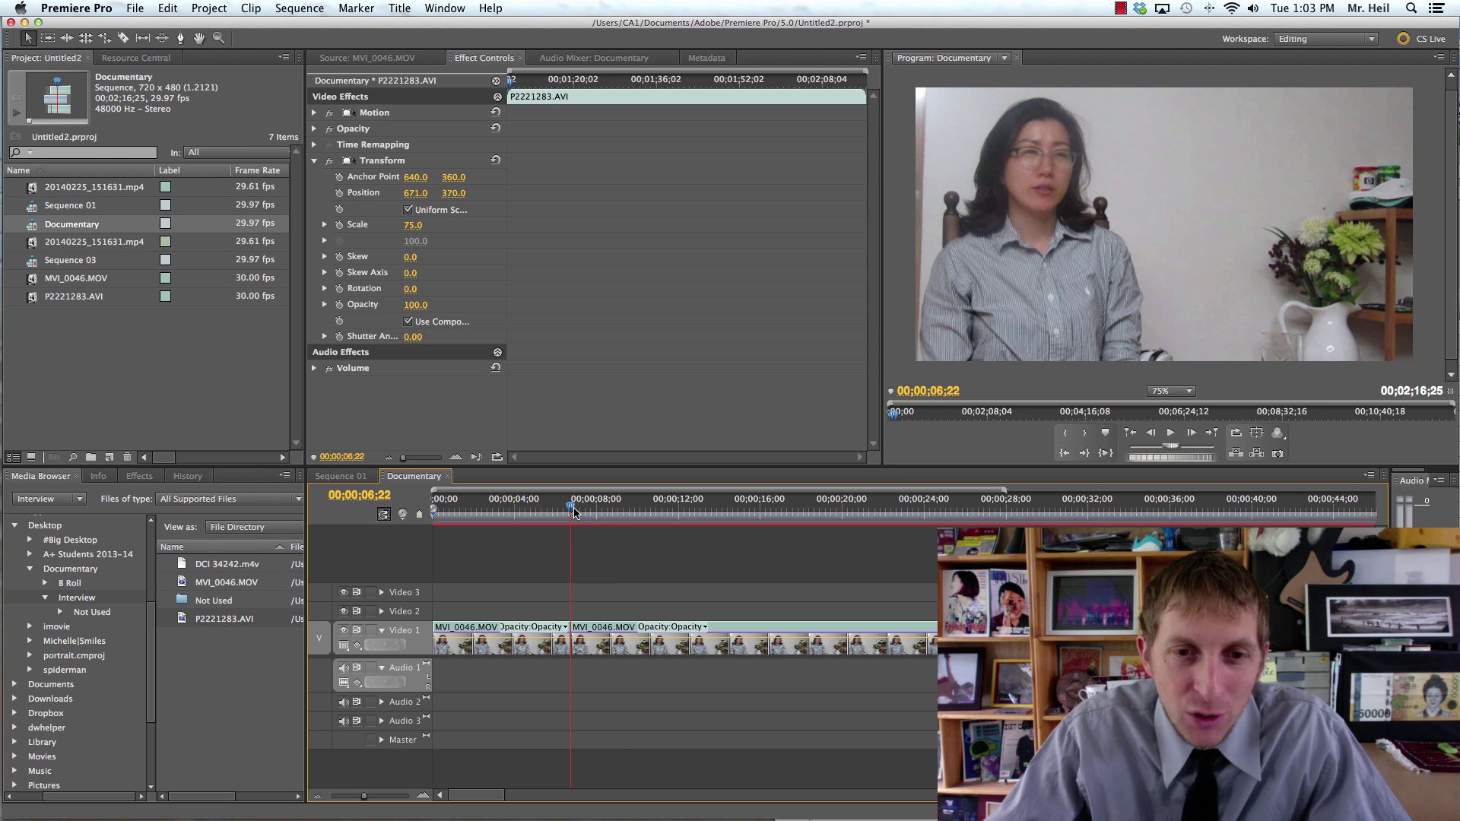
drag(570, 511, 619, 509)
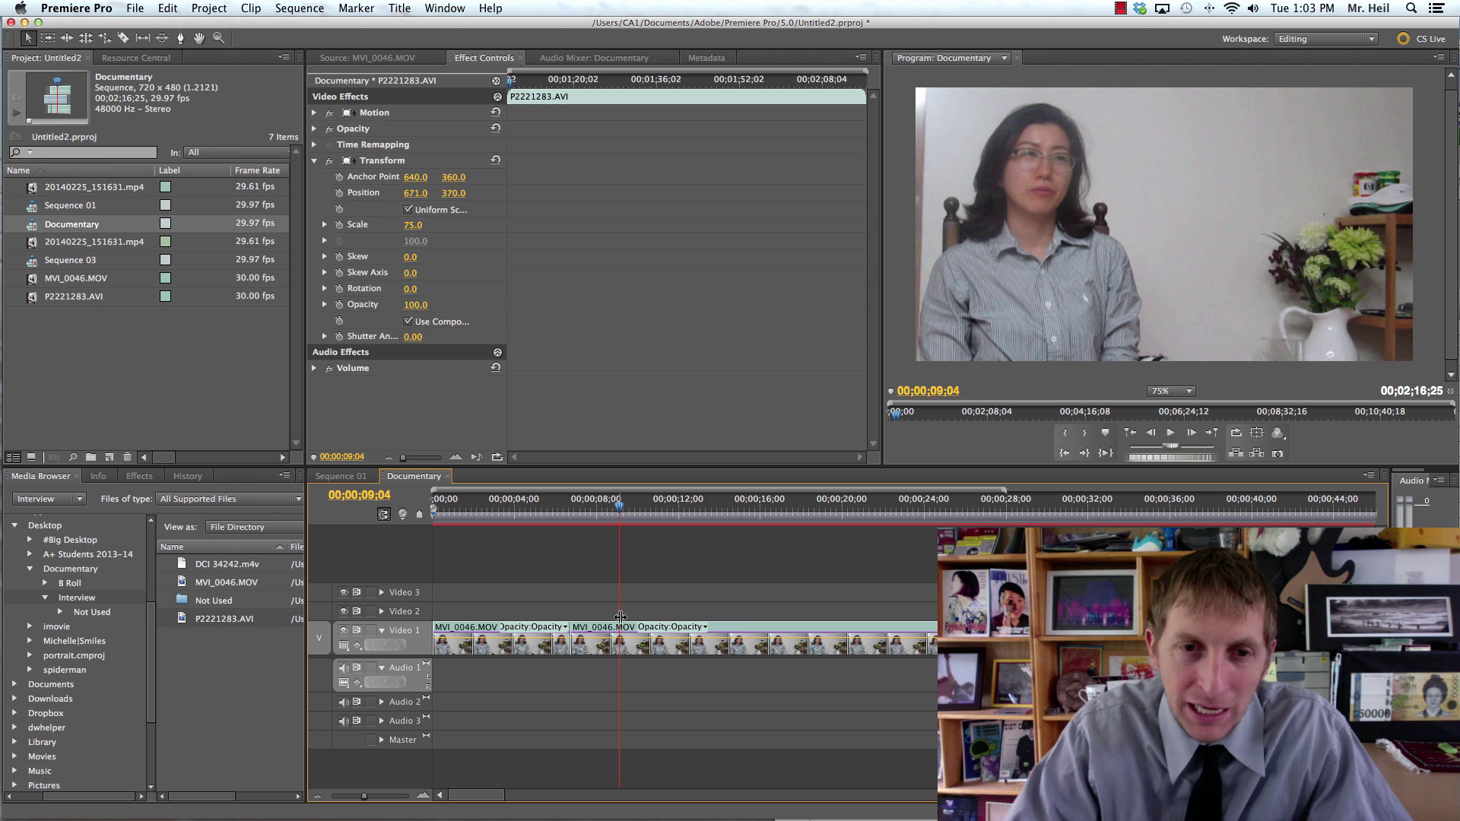
key(super+k)
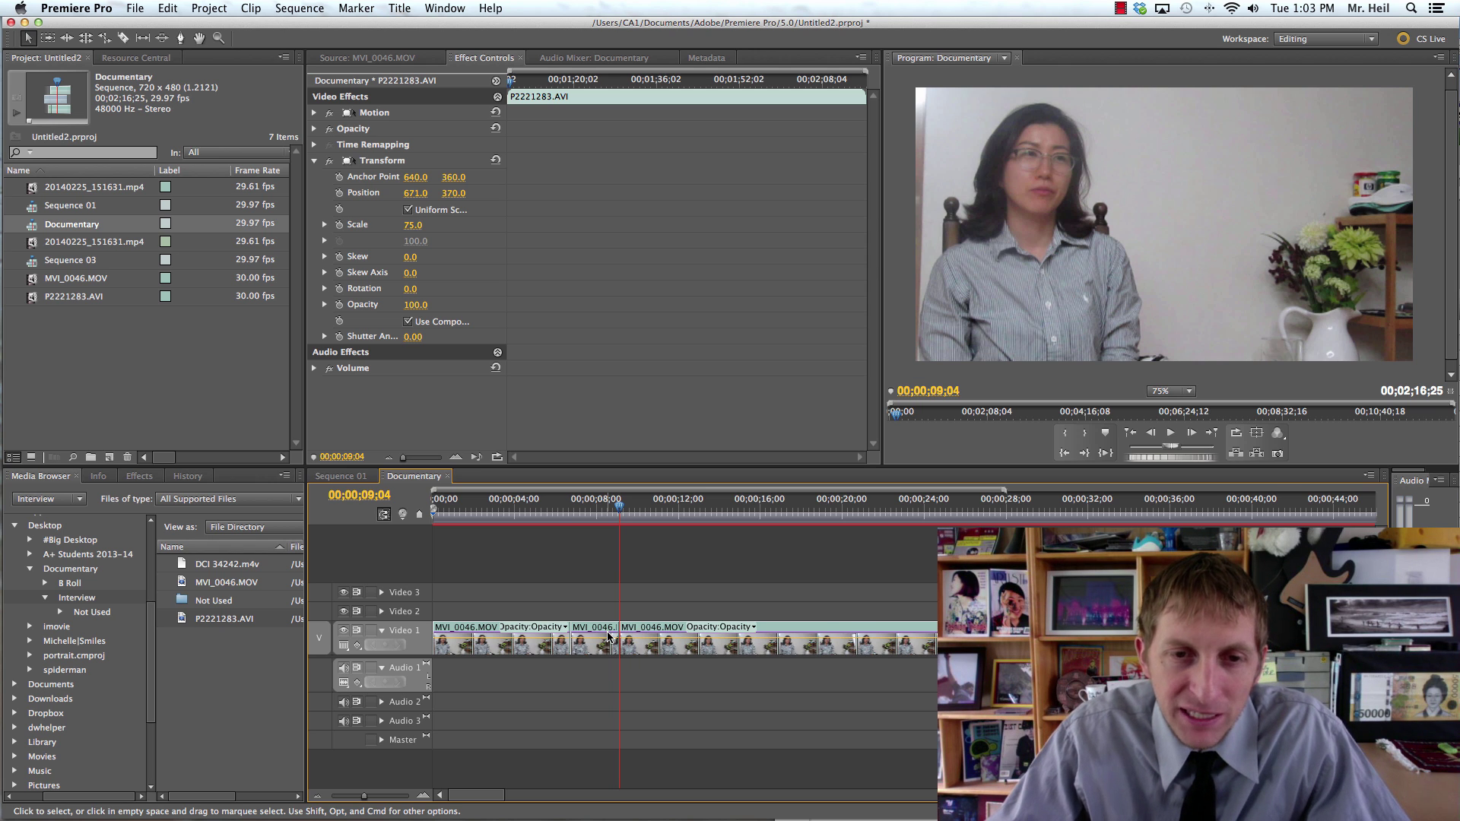
Step: Set Video 1's display style to Show Head Only
click(604, 642)
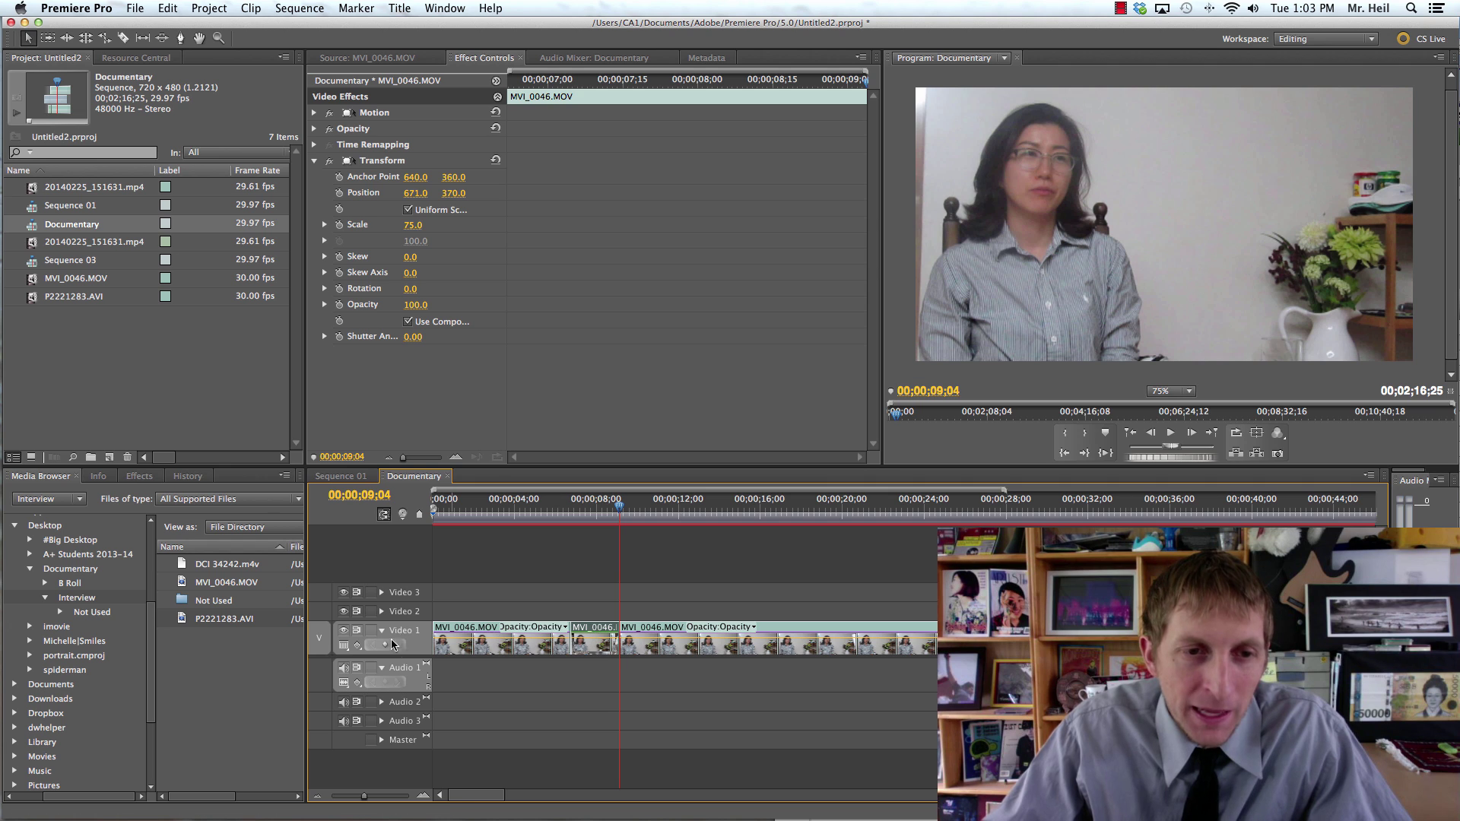
click(343, 645)
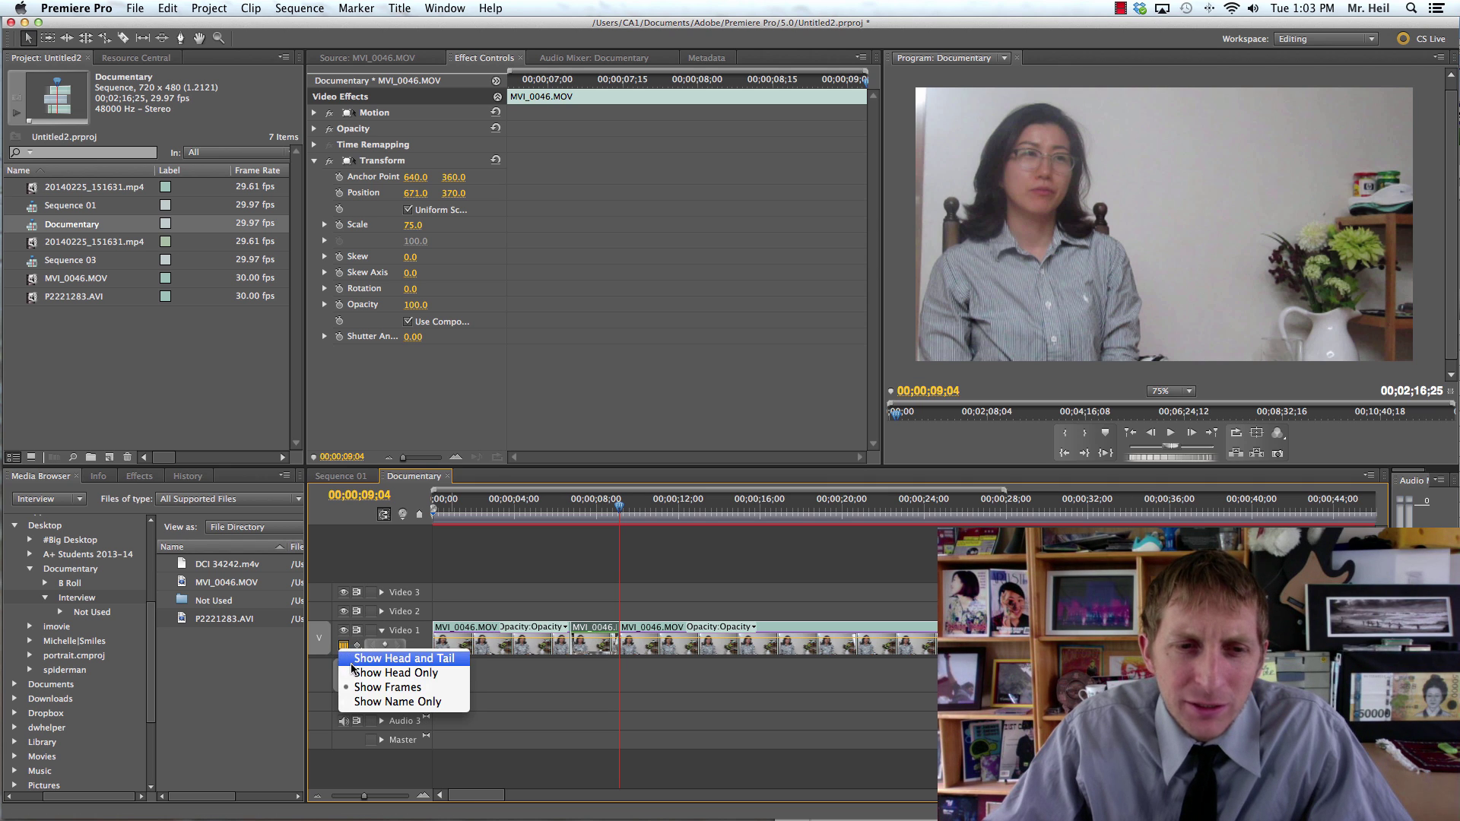
click(352, 672)
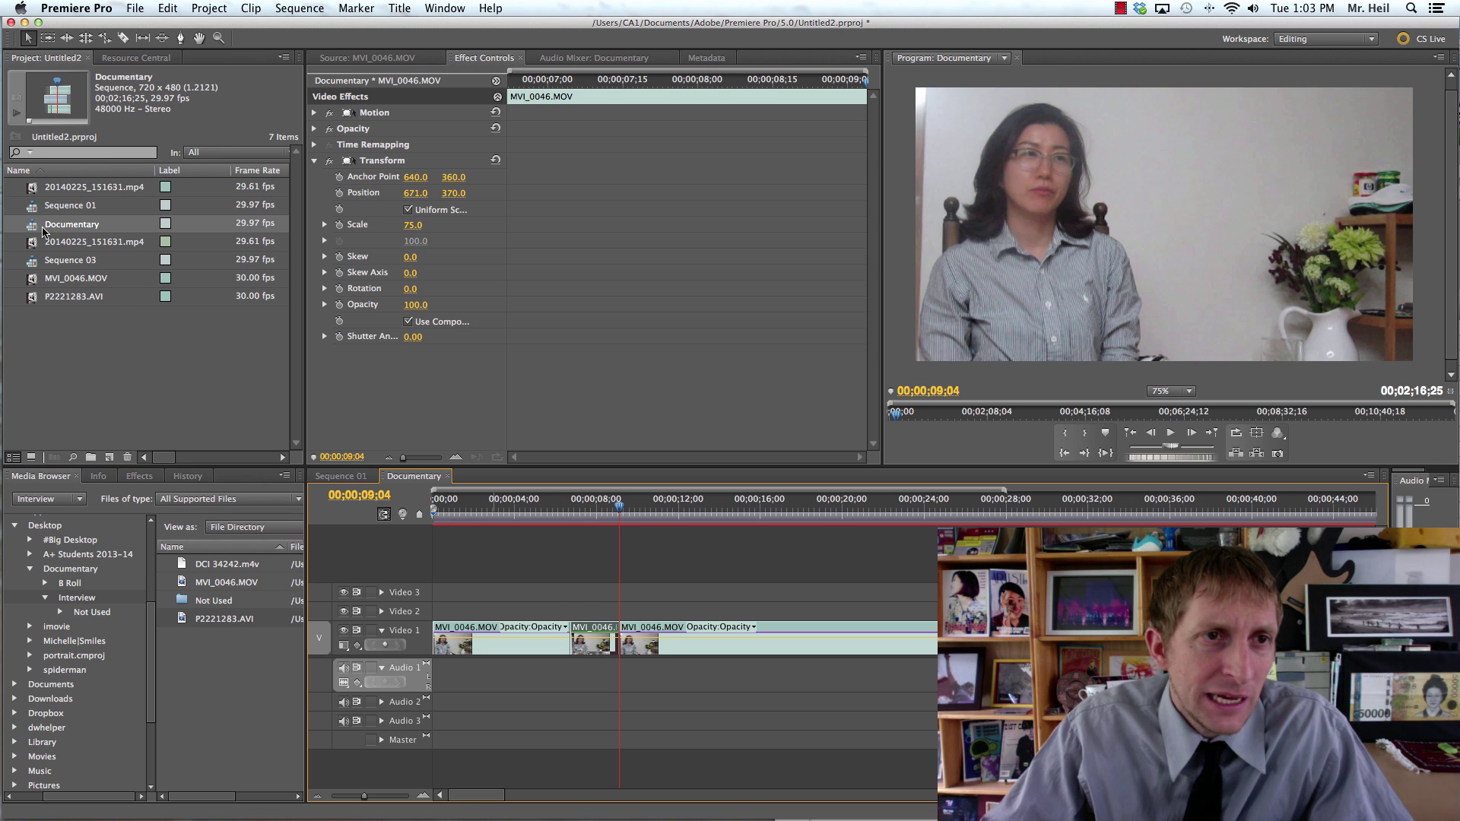
Step: Place 20140225_151631.mp4 on Video 2 and Audio 2 above the short interview piece
click(33, 247)
drag(30, 246, 573, 610)
click(599, 505)
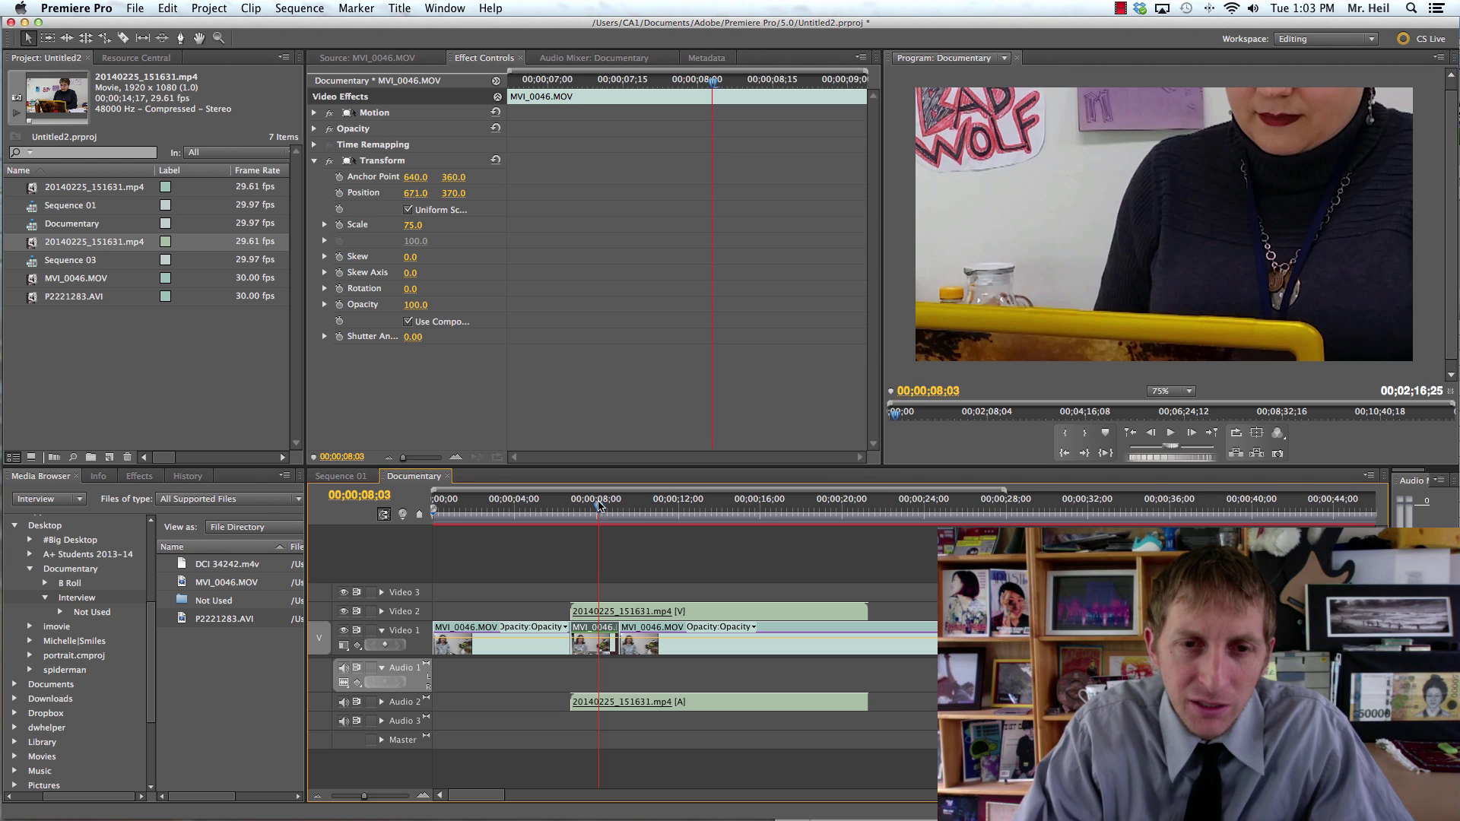
Step: Split all tracks at the playhead and select the short pieces around 8;26
key(super+shift+k)
click(620, 579)
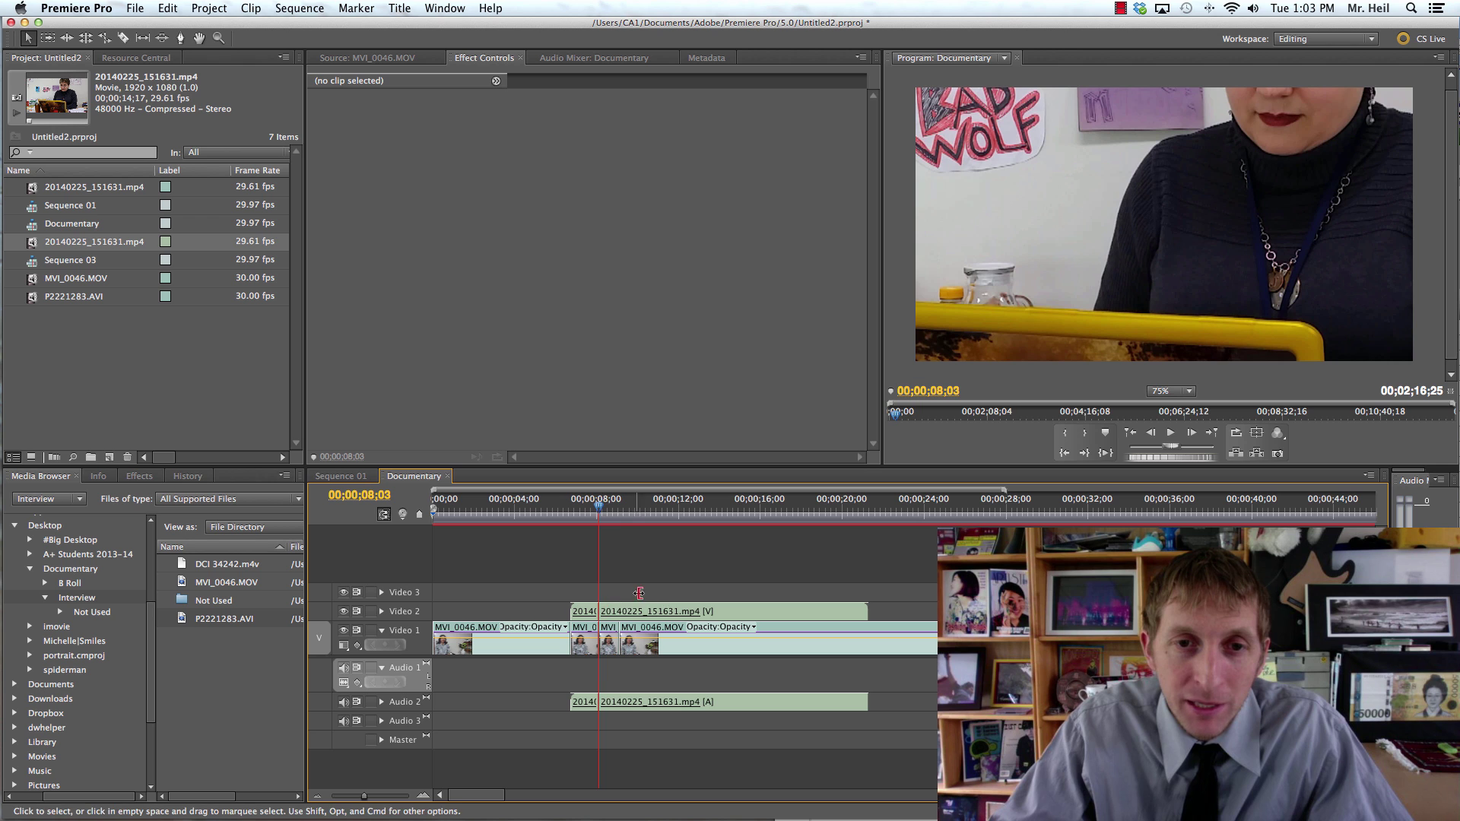
click(625, 510)
click(615, 509)
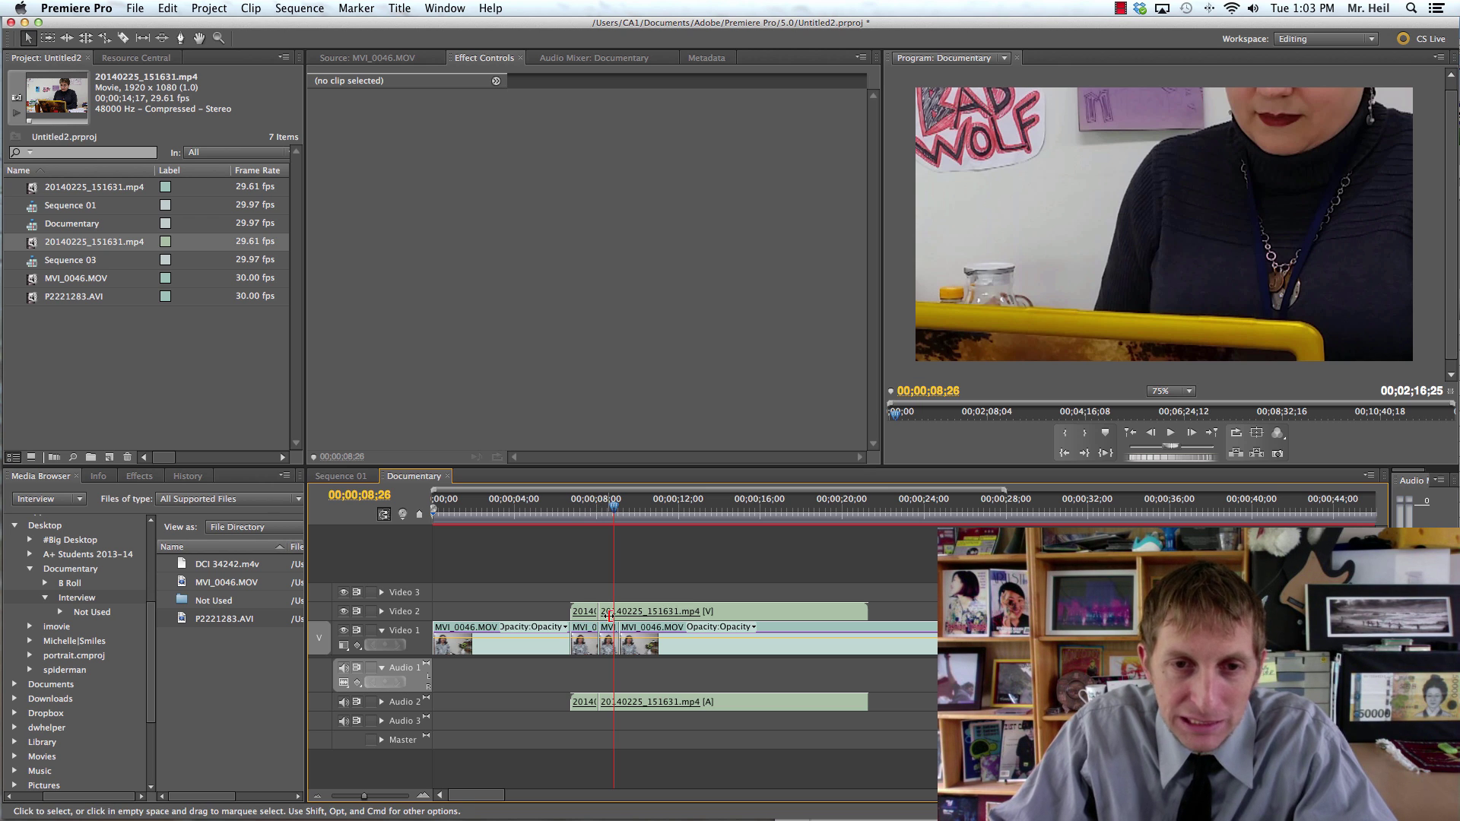
click(585, 612)
shift+click(585, 646)
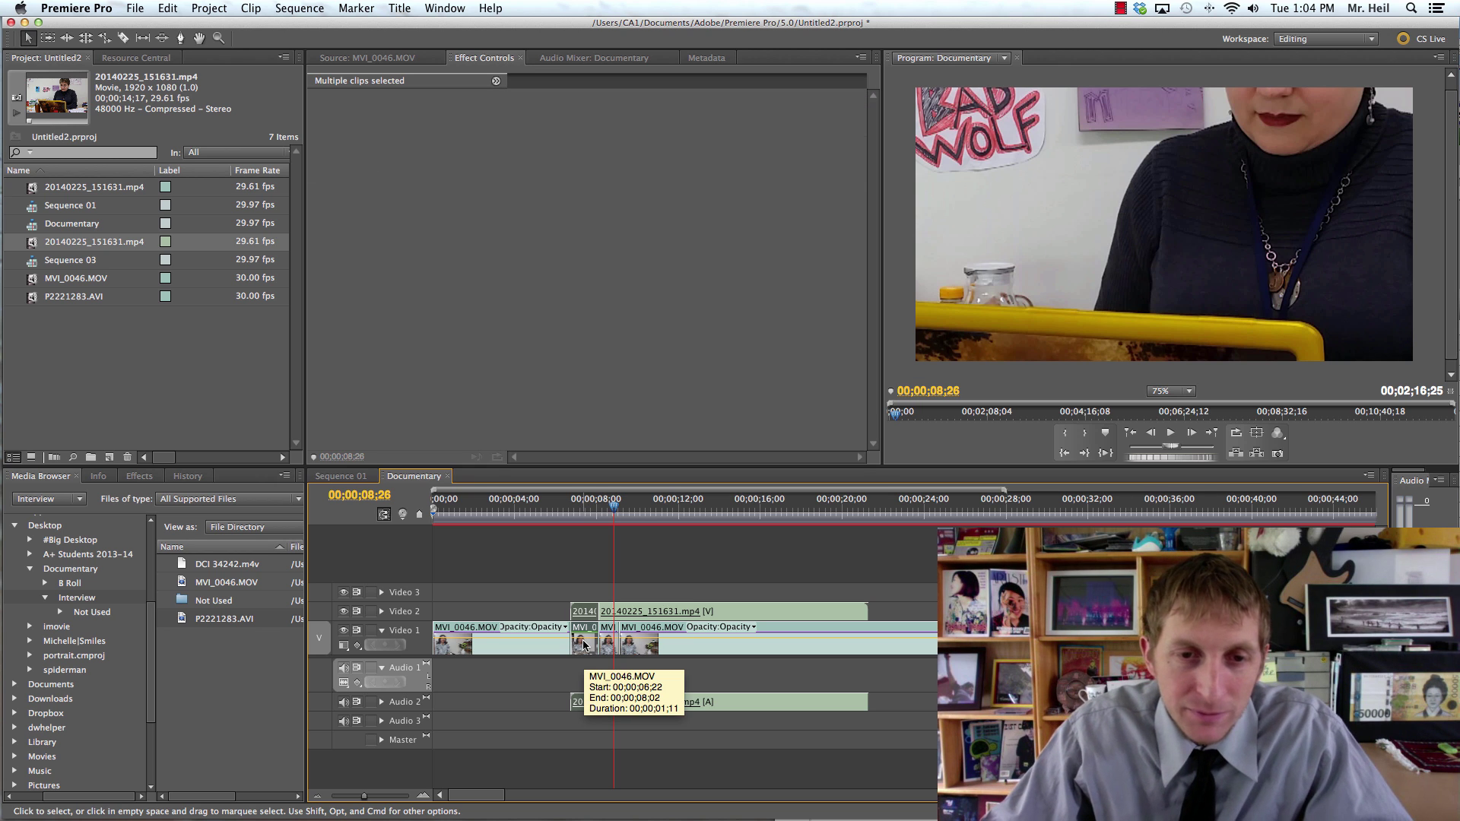
click(572, 663)
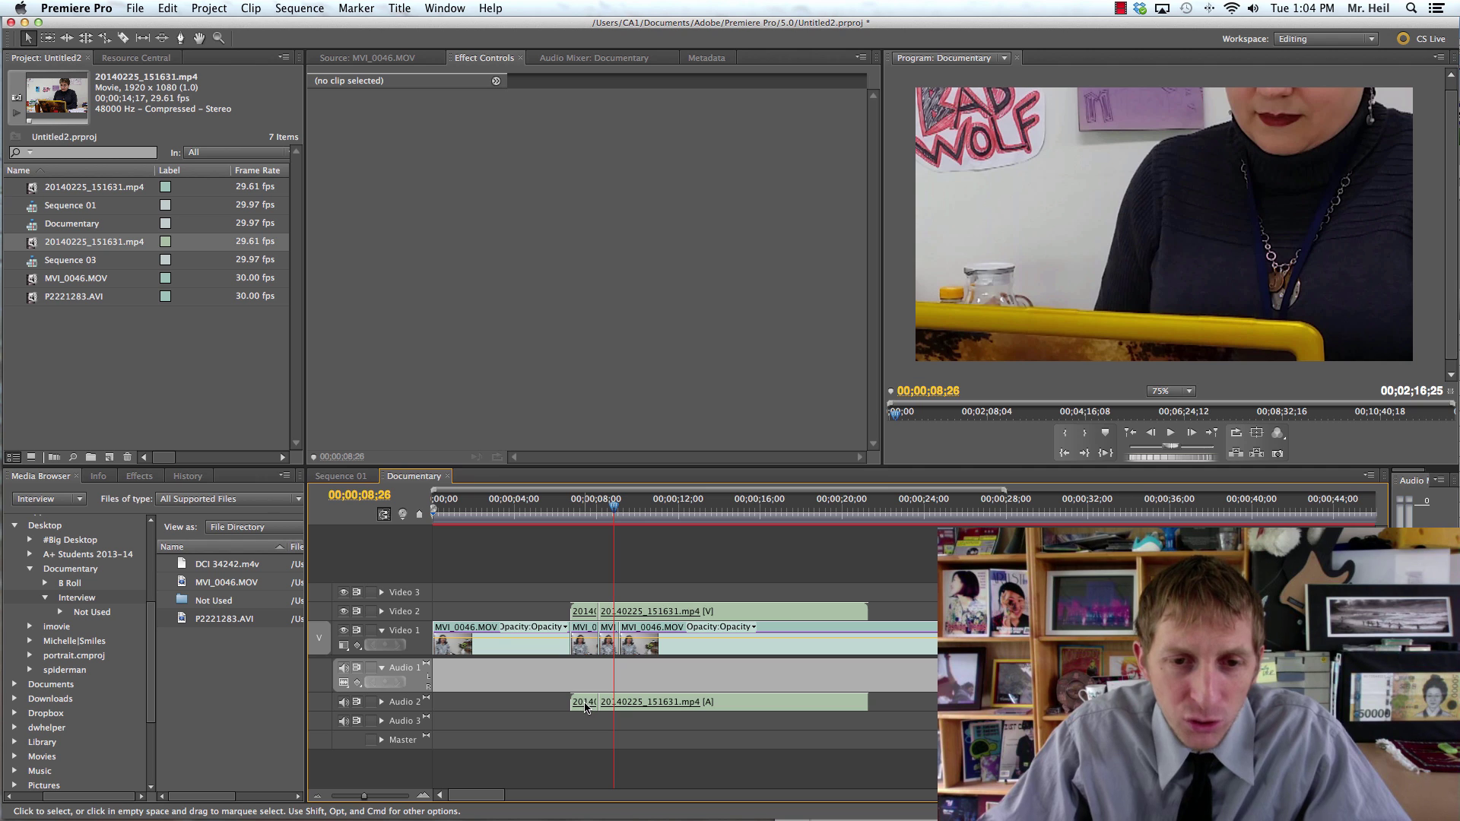
Step: Delete the short B-roll audio on Audio 2, then undo back to remove the B-roll entirely
click(585, 615)
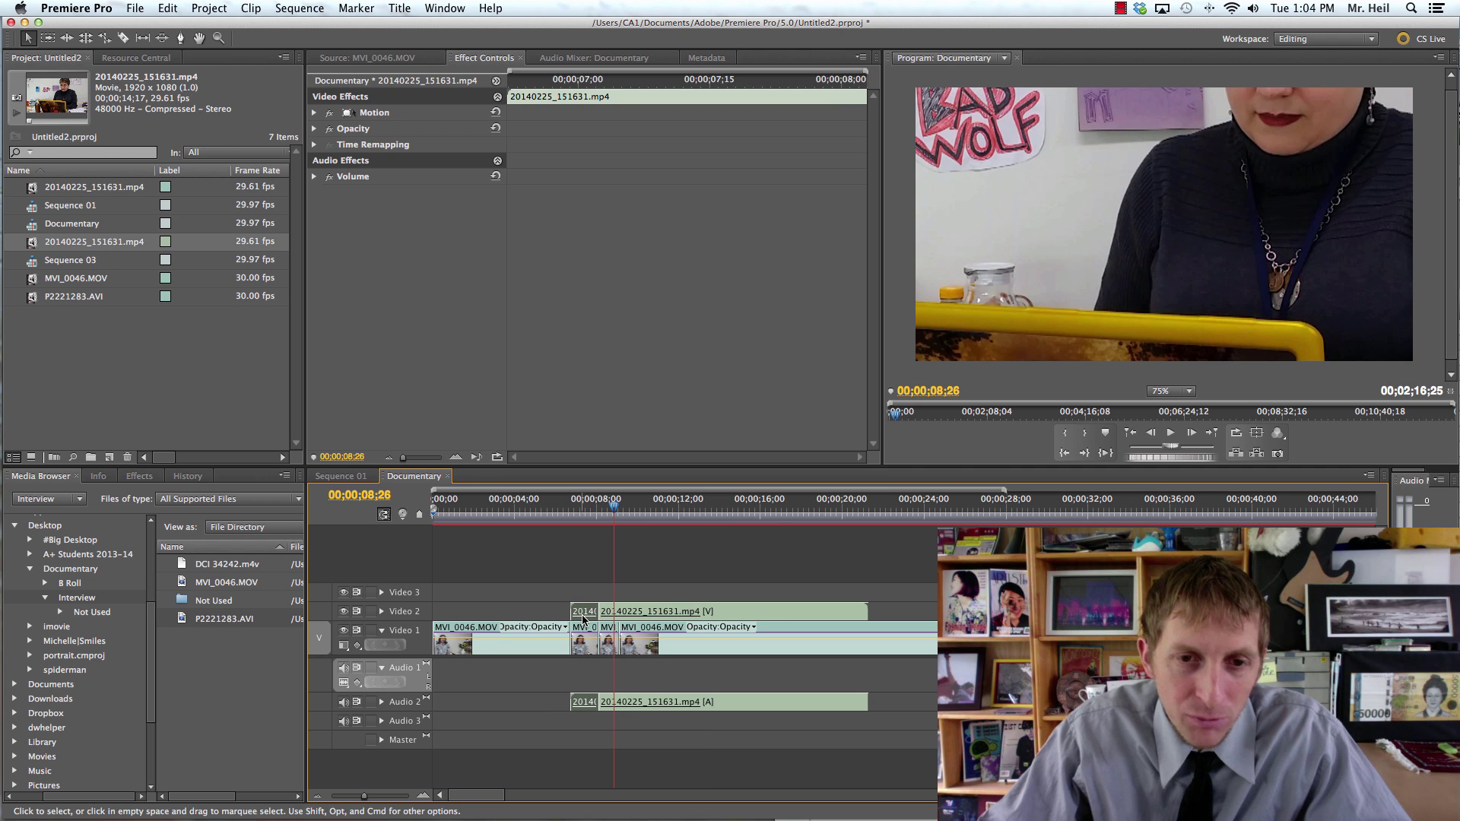
alt+click(582, 707)
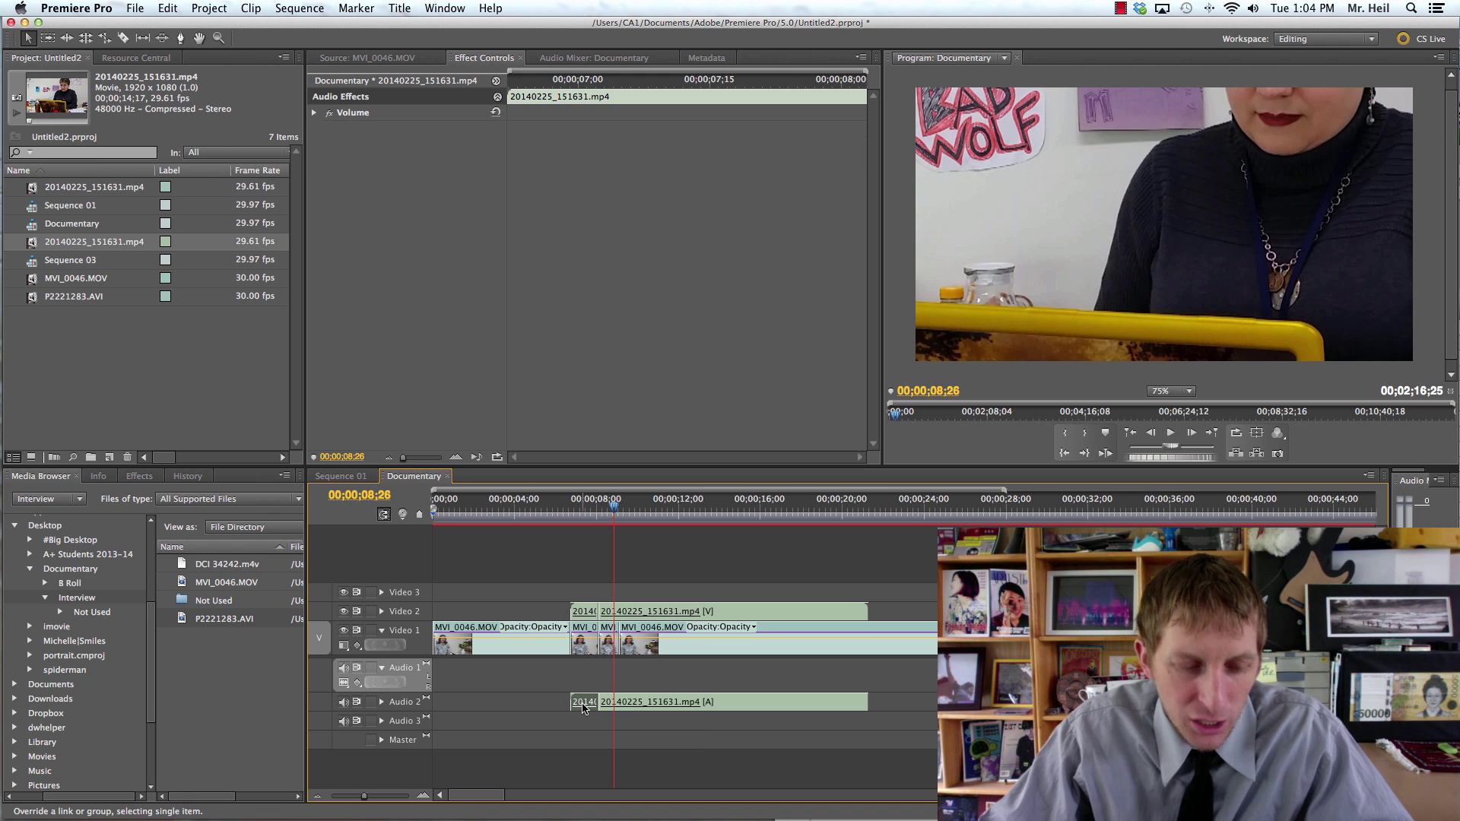
click(583, 679)
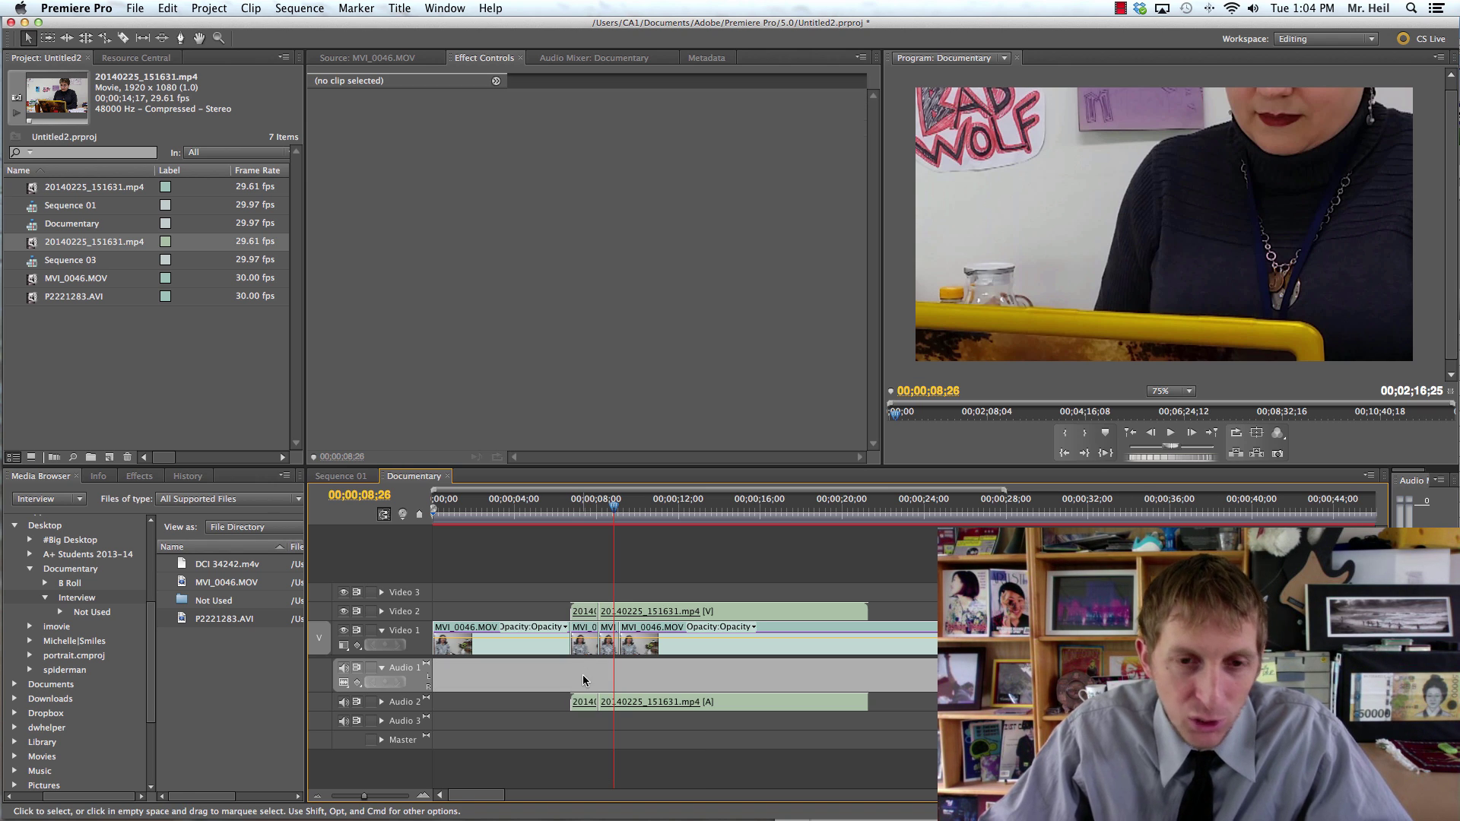
alt+click(582, 702)
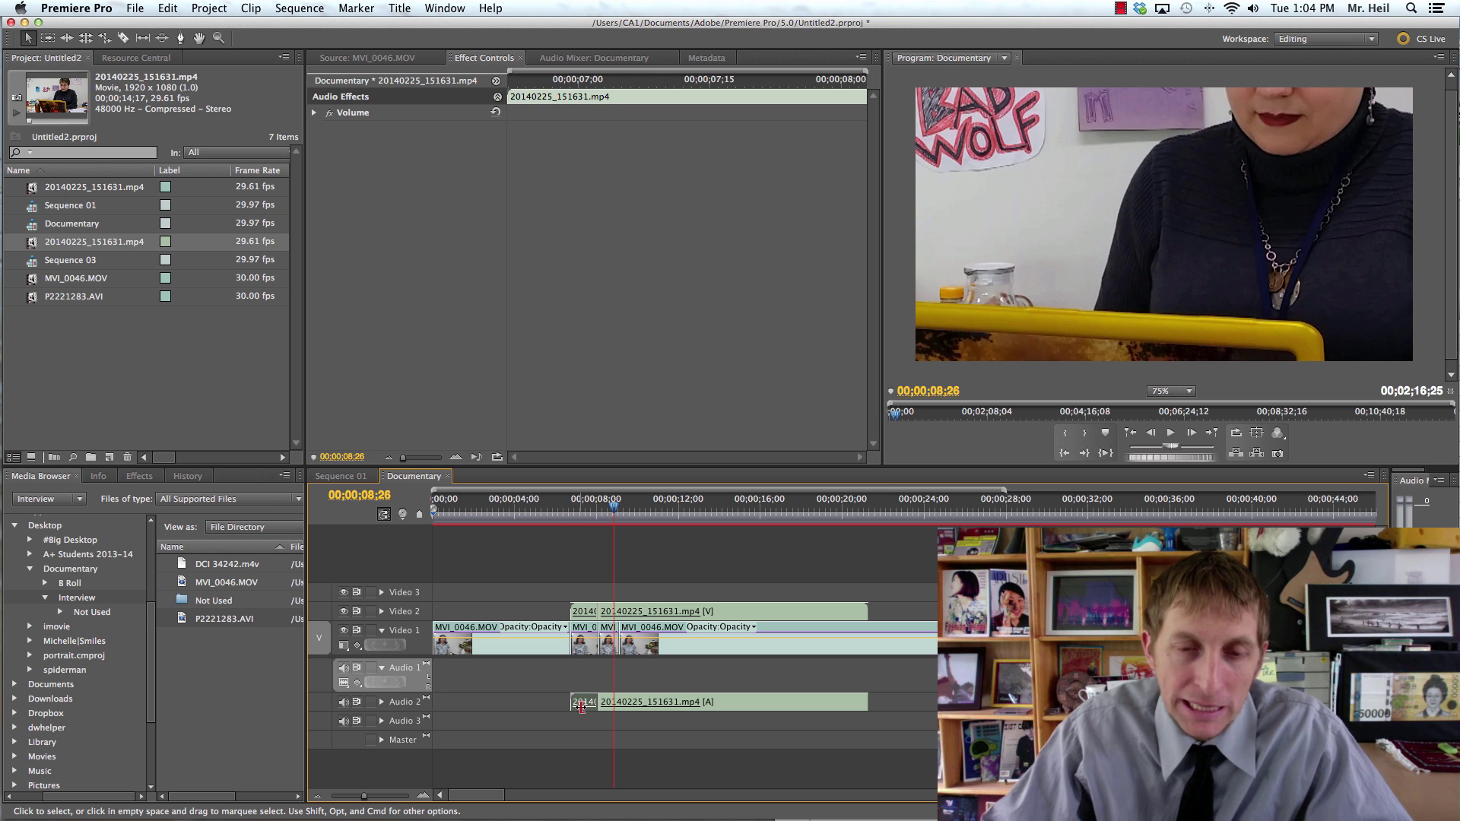
key(Delete)
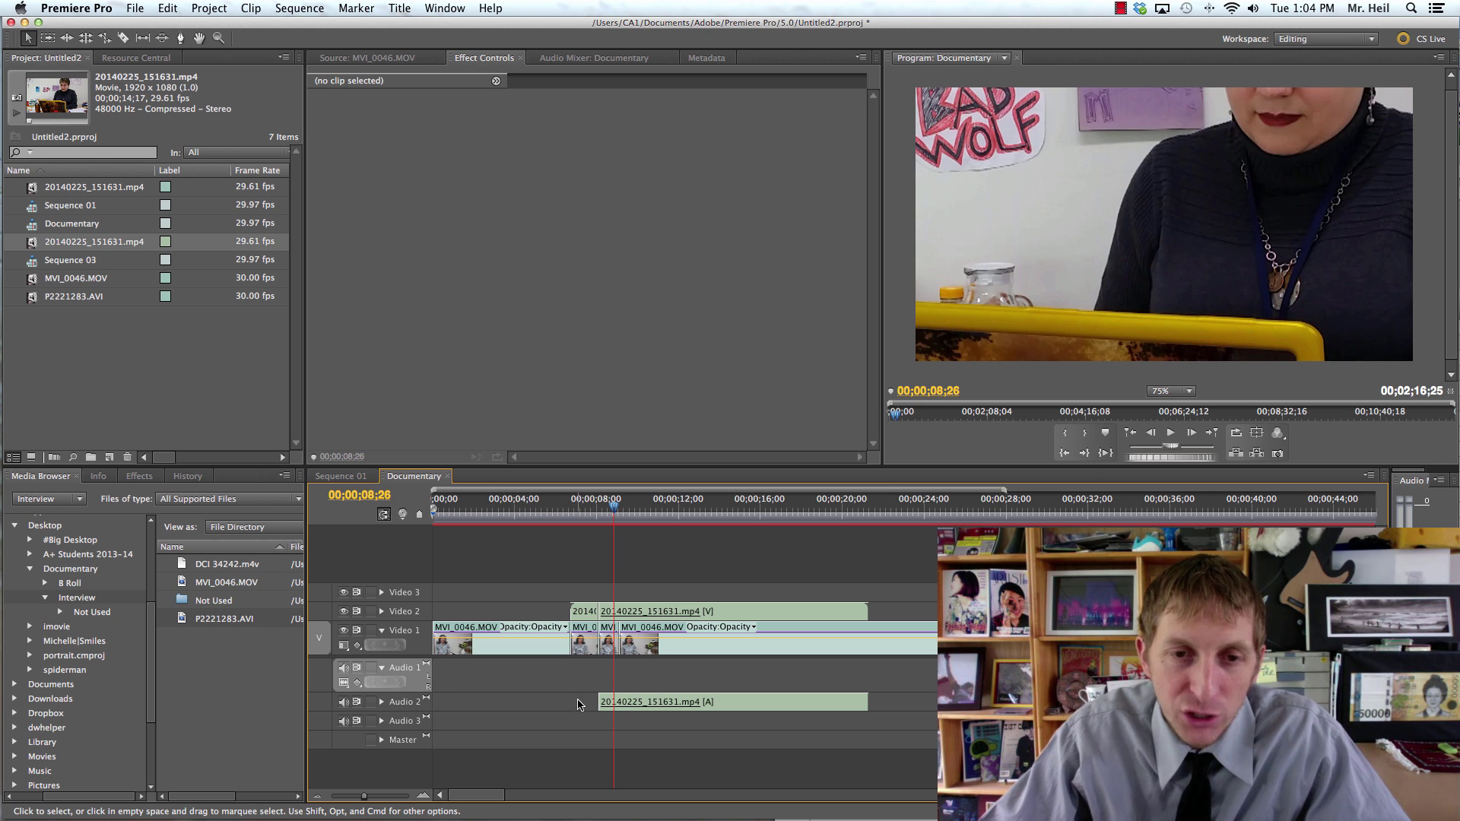
key(super+z)
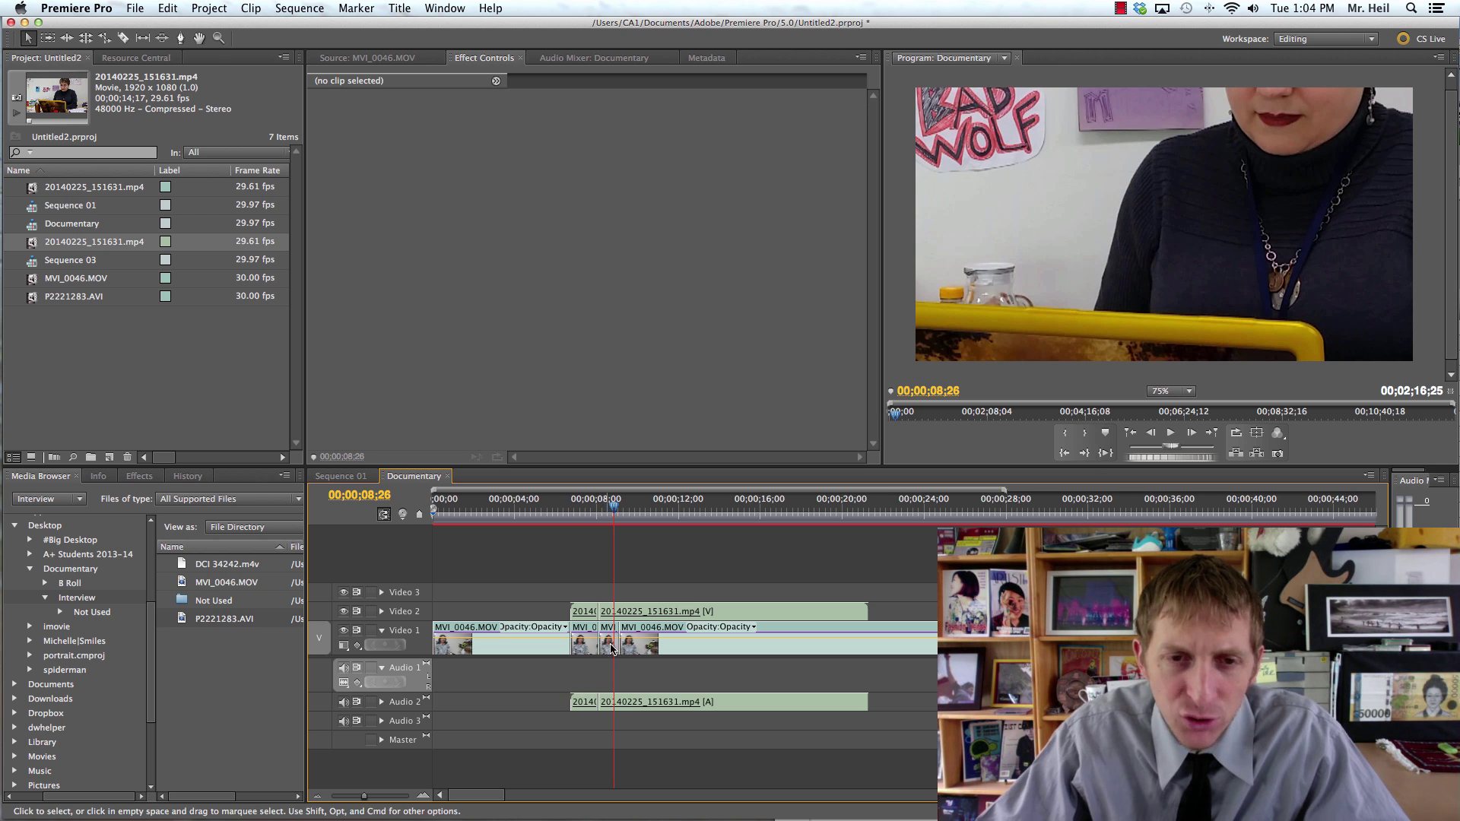
key(super+z)
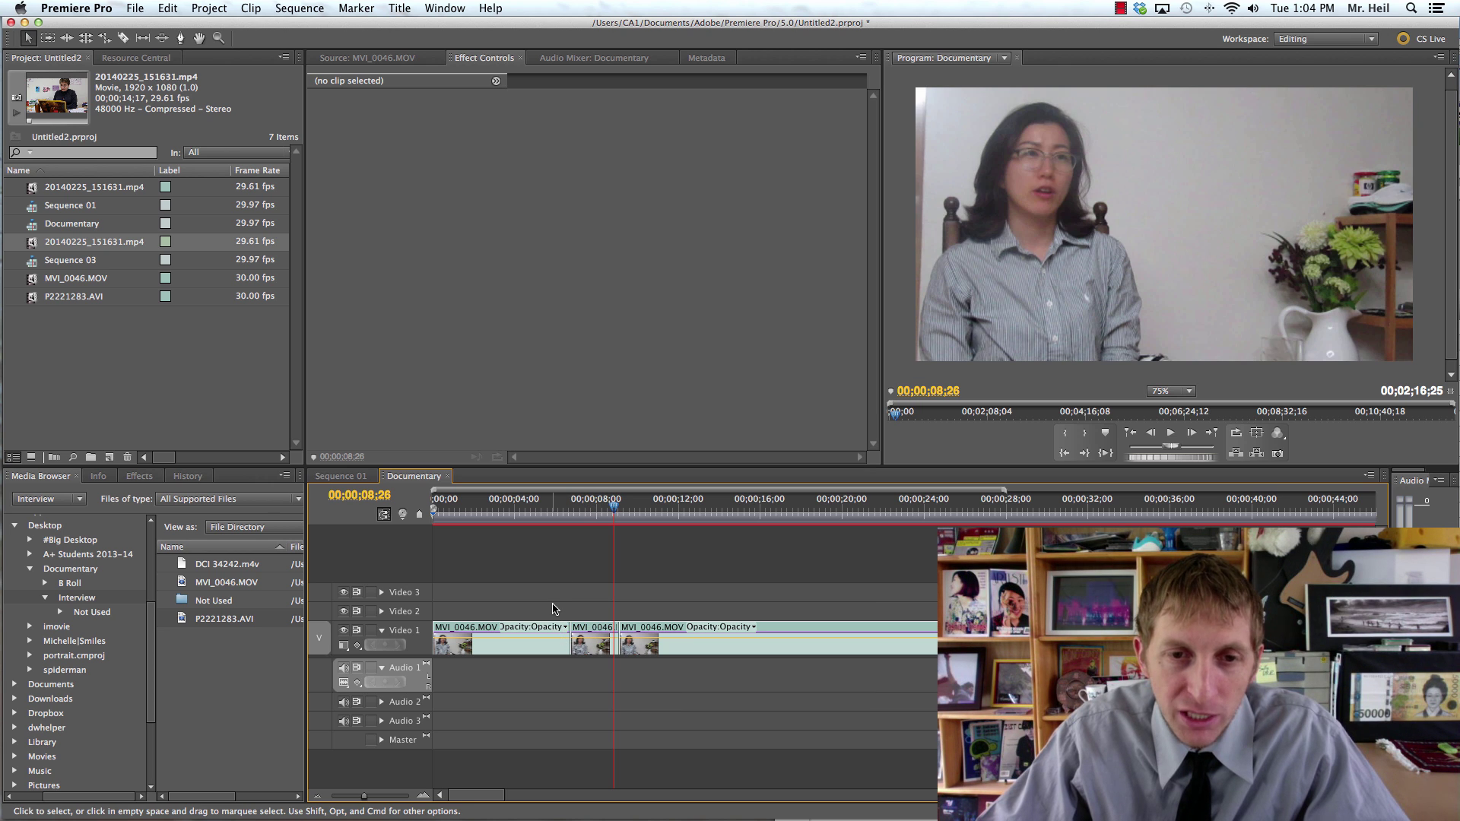
Step: Undo the earlier cuts, razor the interview twice near 00;00;05;15, and delete the short piece
key(super+z)
key(super+z)
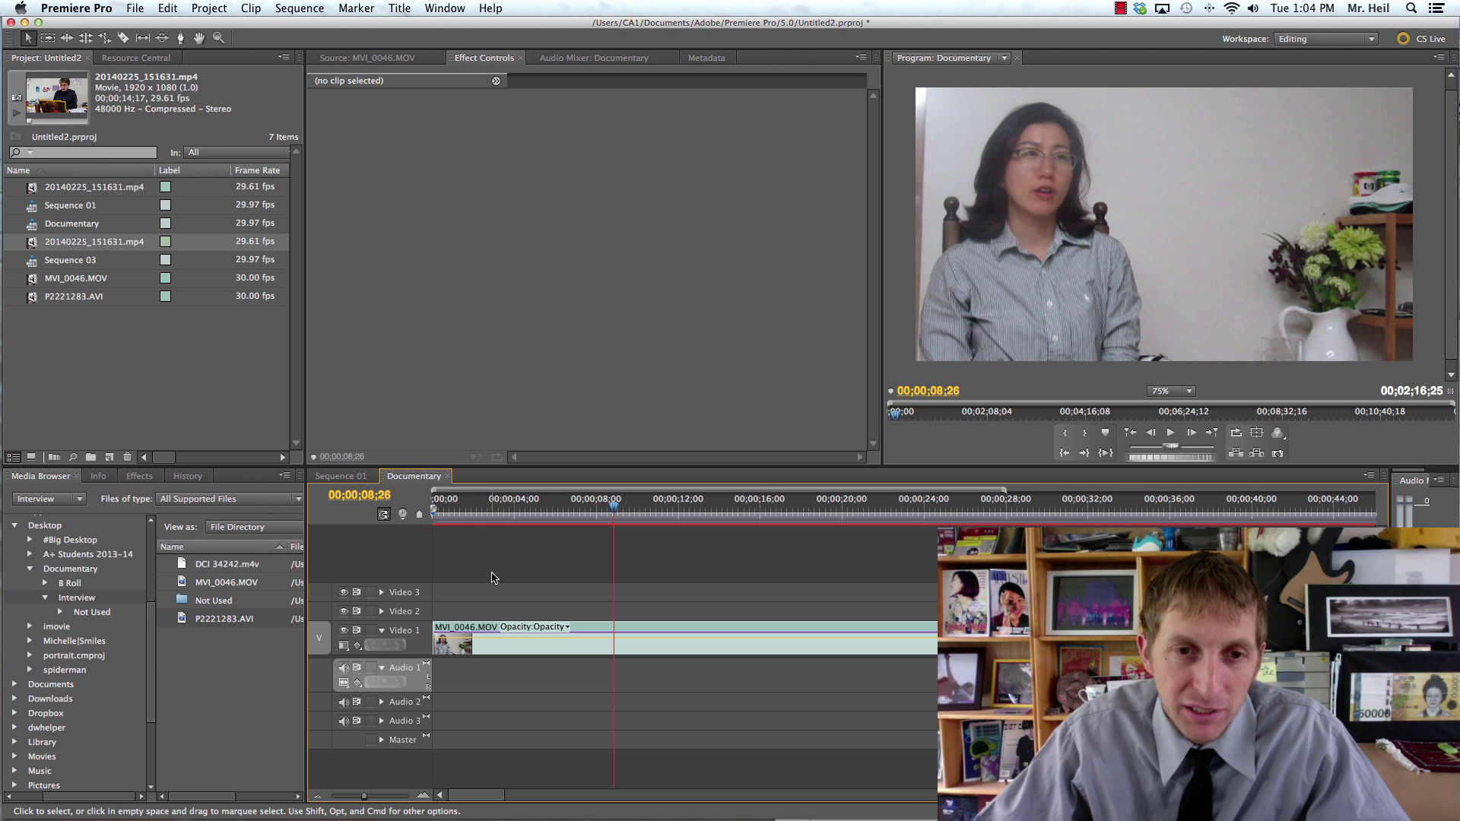
key(c)
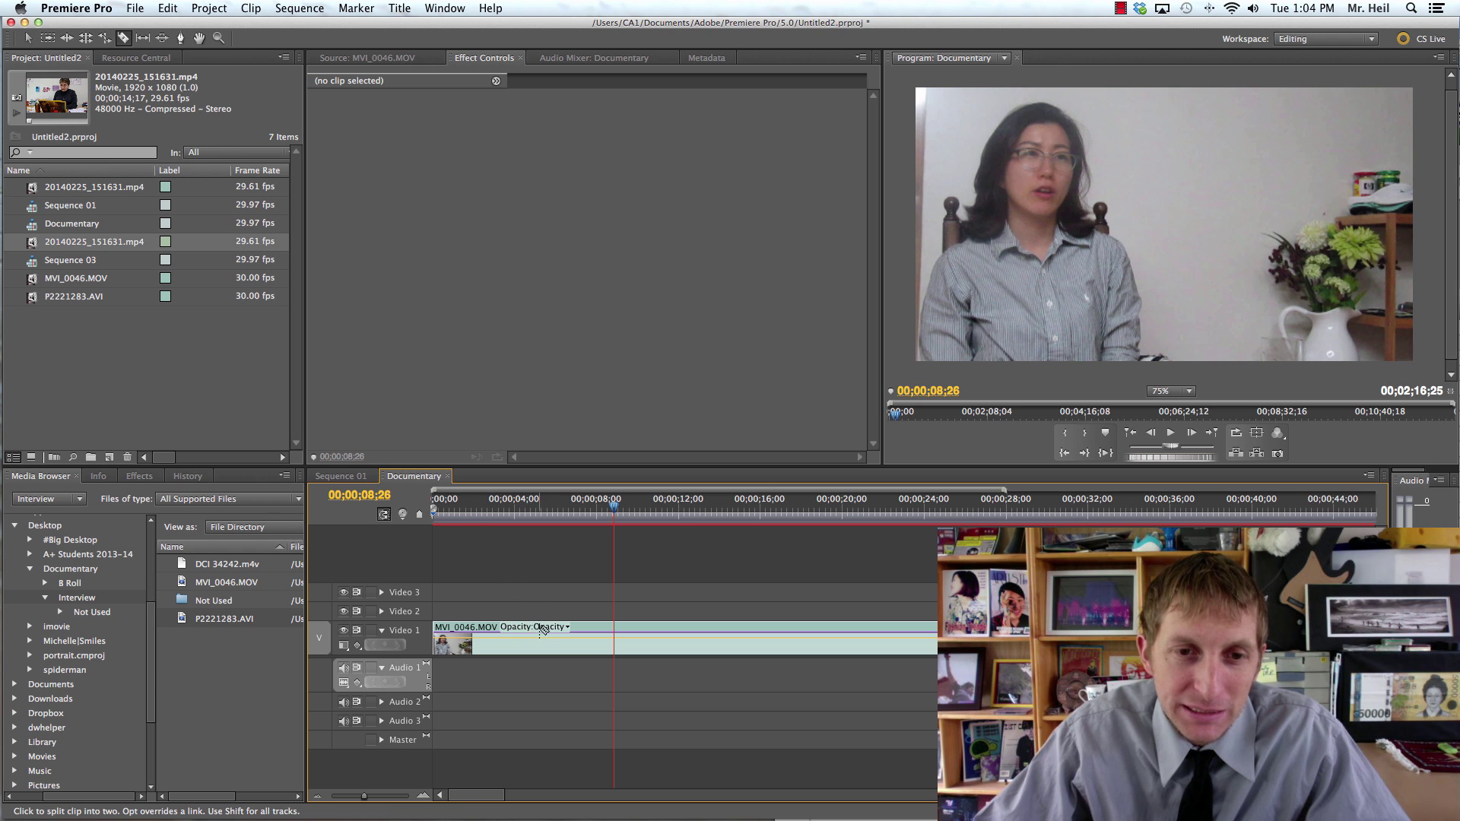
drag(613, 507, 545, 506)
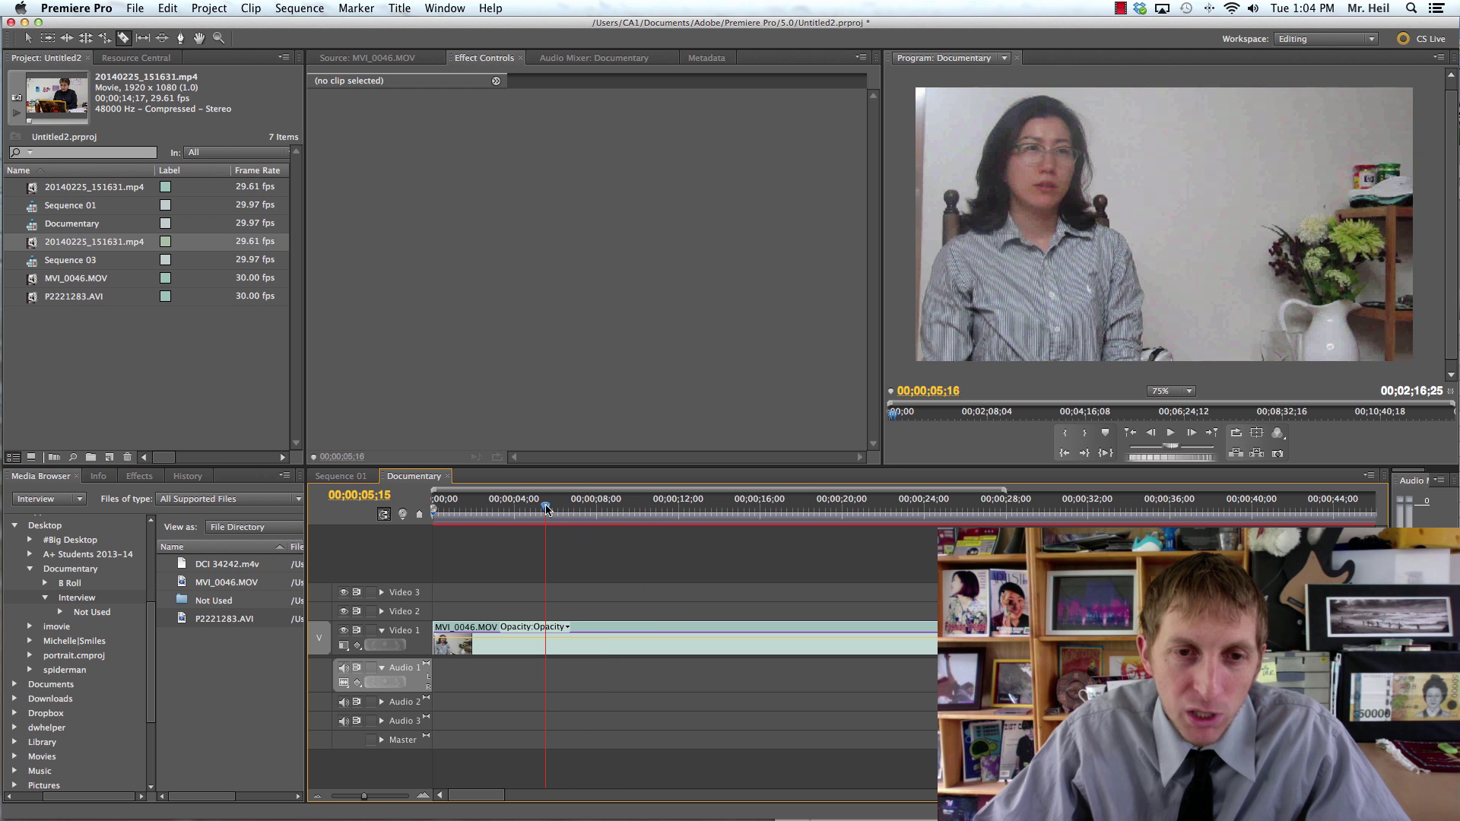
click(540, 631)
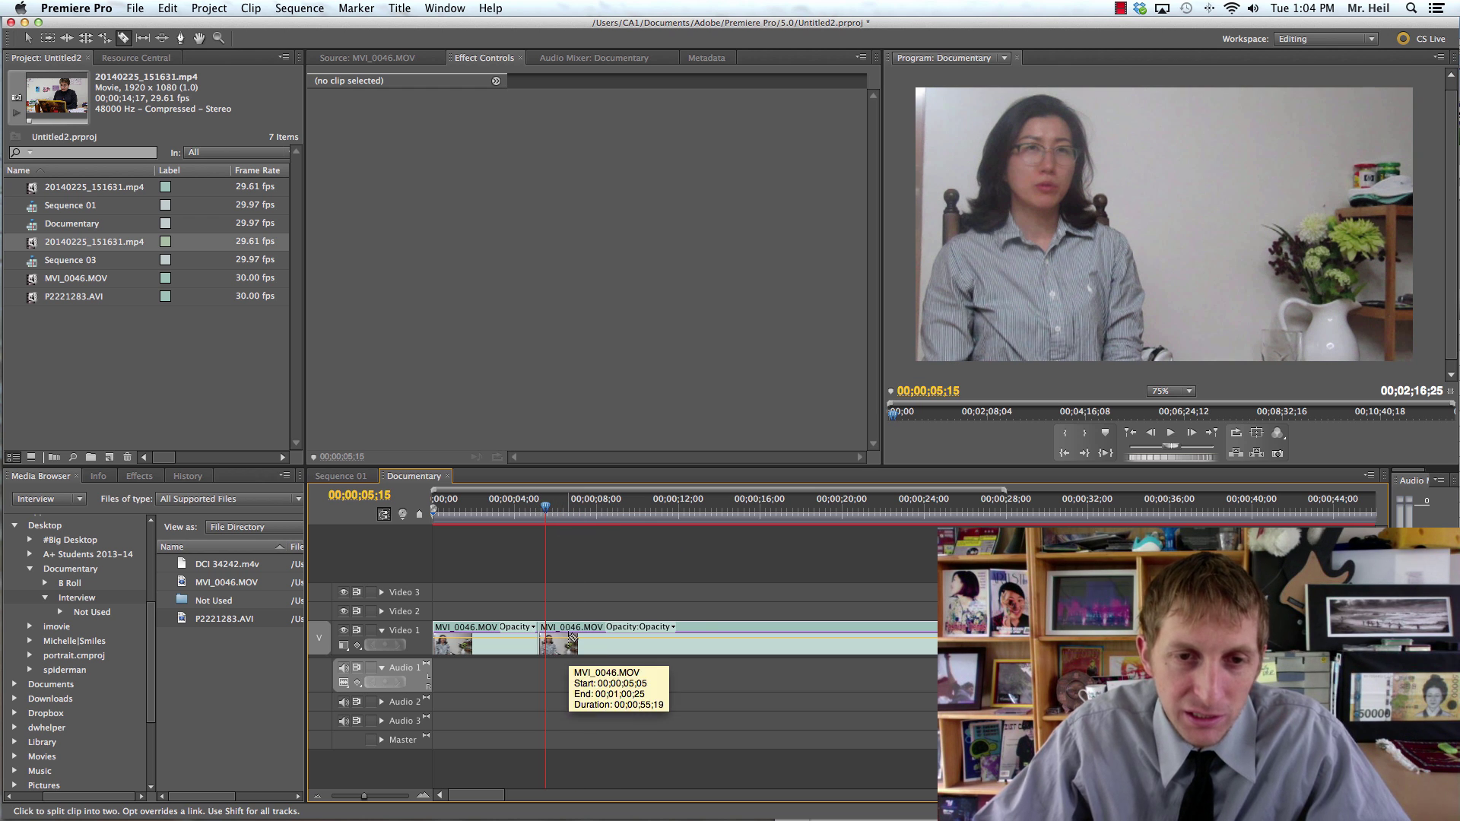
click(568, 635)
key(v)
click(560, 640)
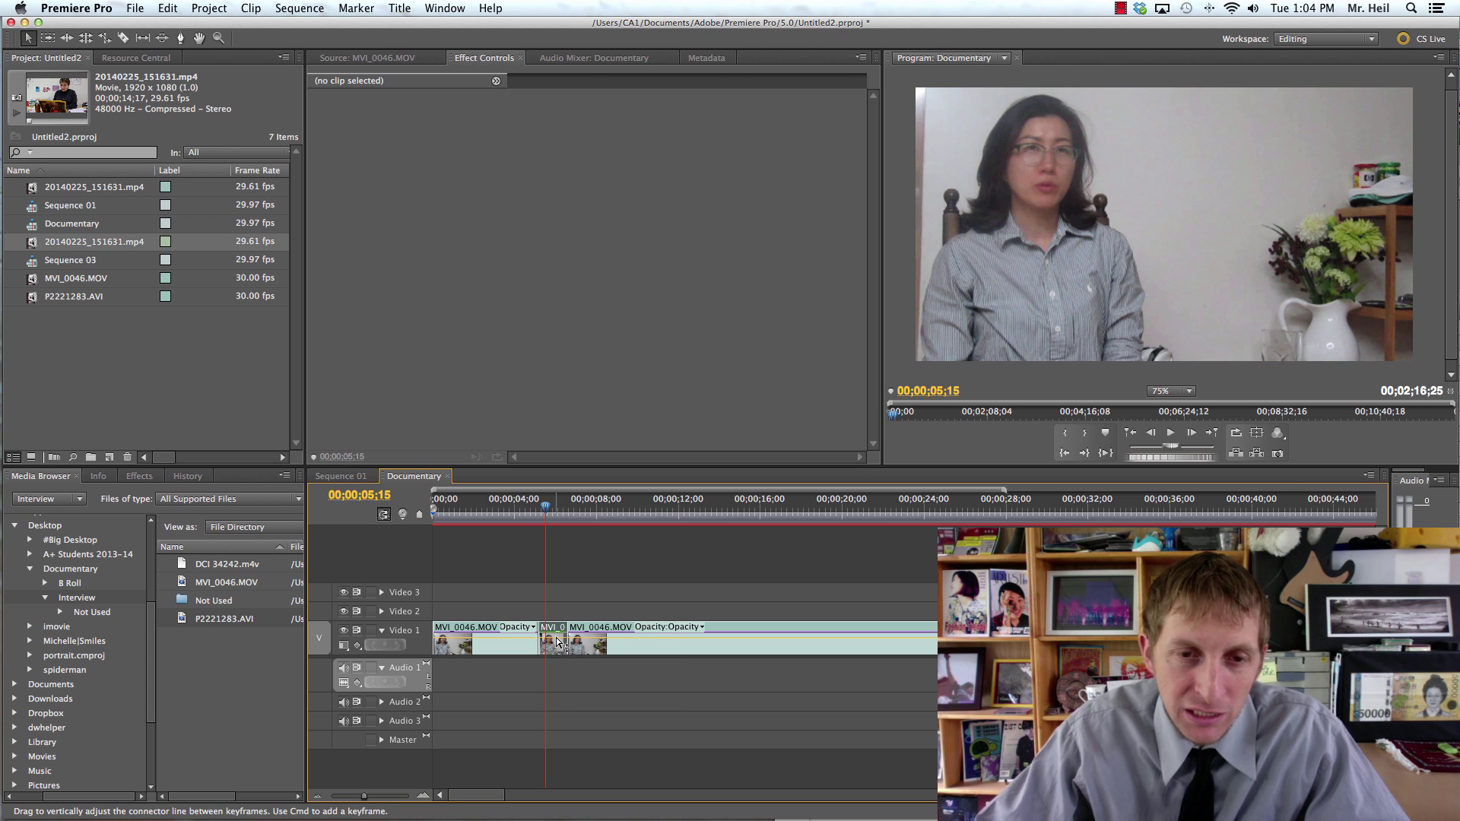
key(Delete)
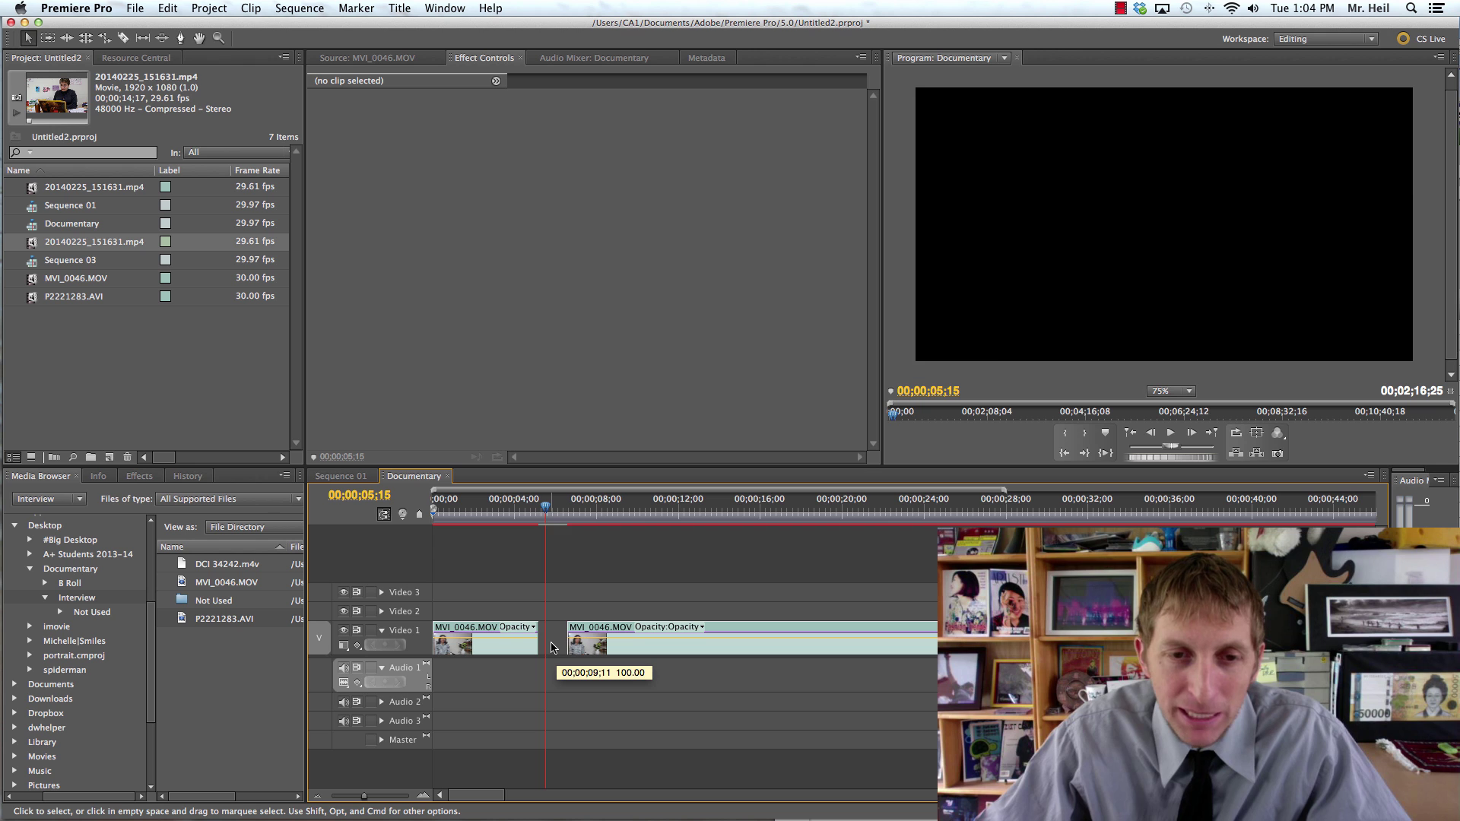
Step: Restore the short piece, ripple delete it, and split the interview at 00;00;07;18
key(super+z)
click(551, 647)
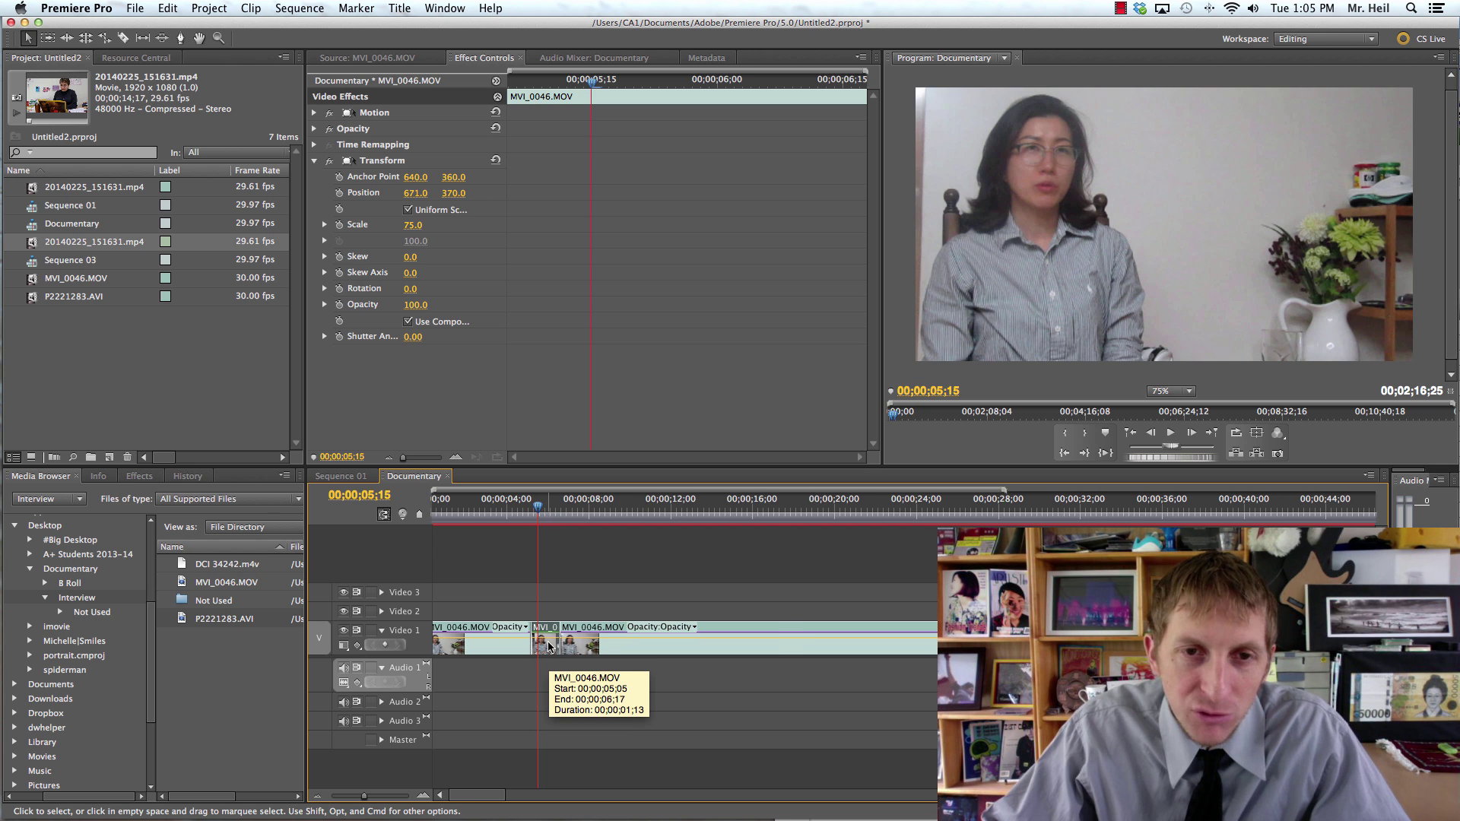
right_click(549, 647)
click(599, 462)
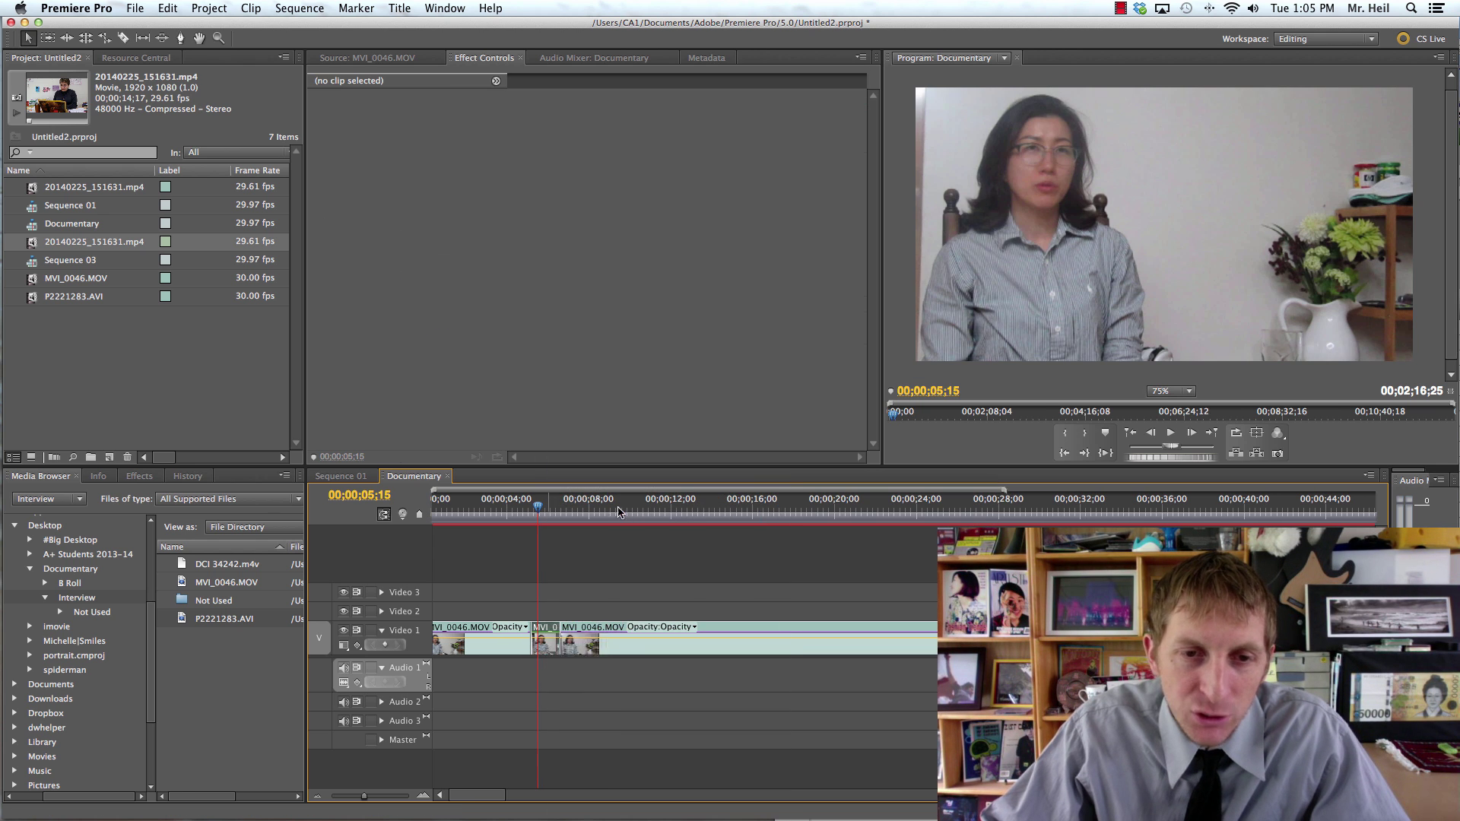
key(space)
key(space)
key(super+k)
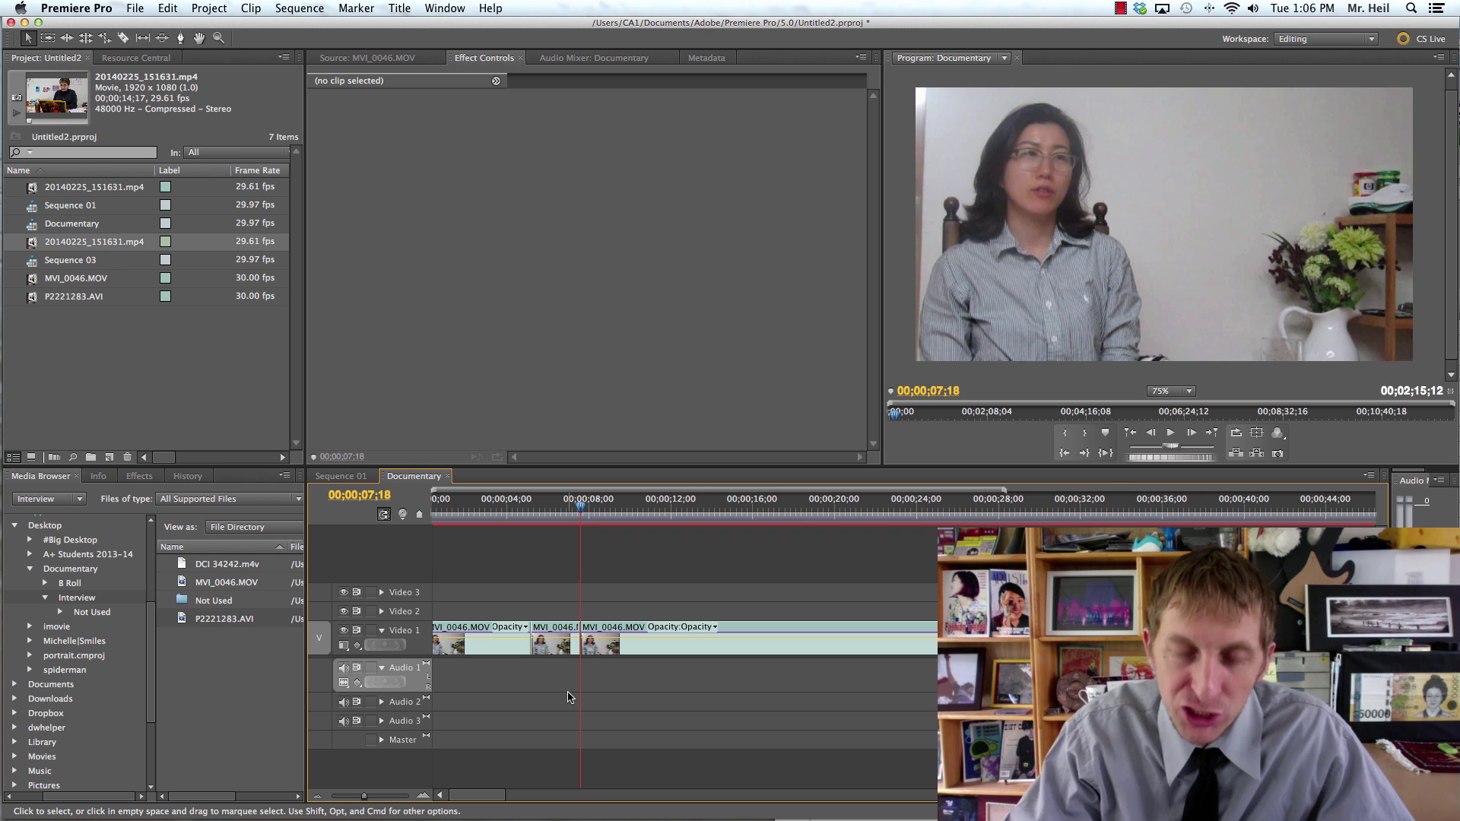
Step: Delete the middle interview piece and slide the later clip left into the gap
key(shift)
shift+click(563, 649)
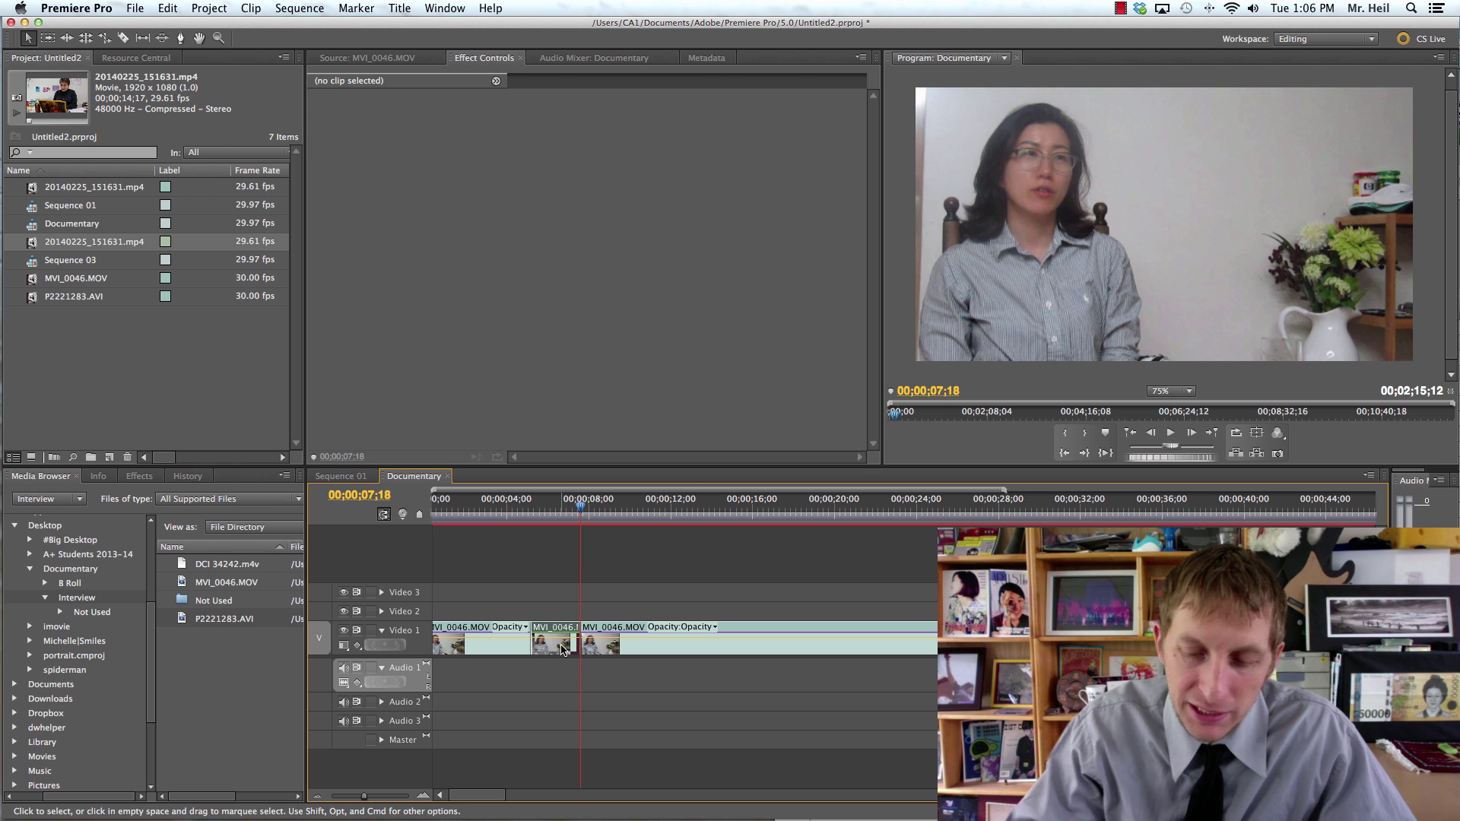
key(shift+Delete)
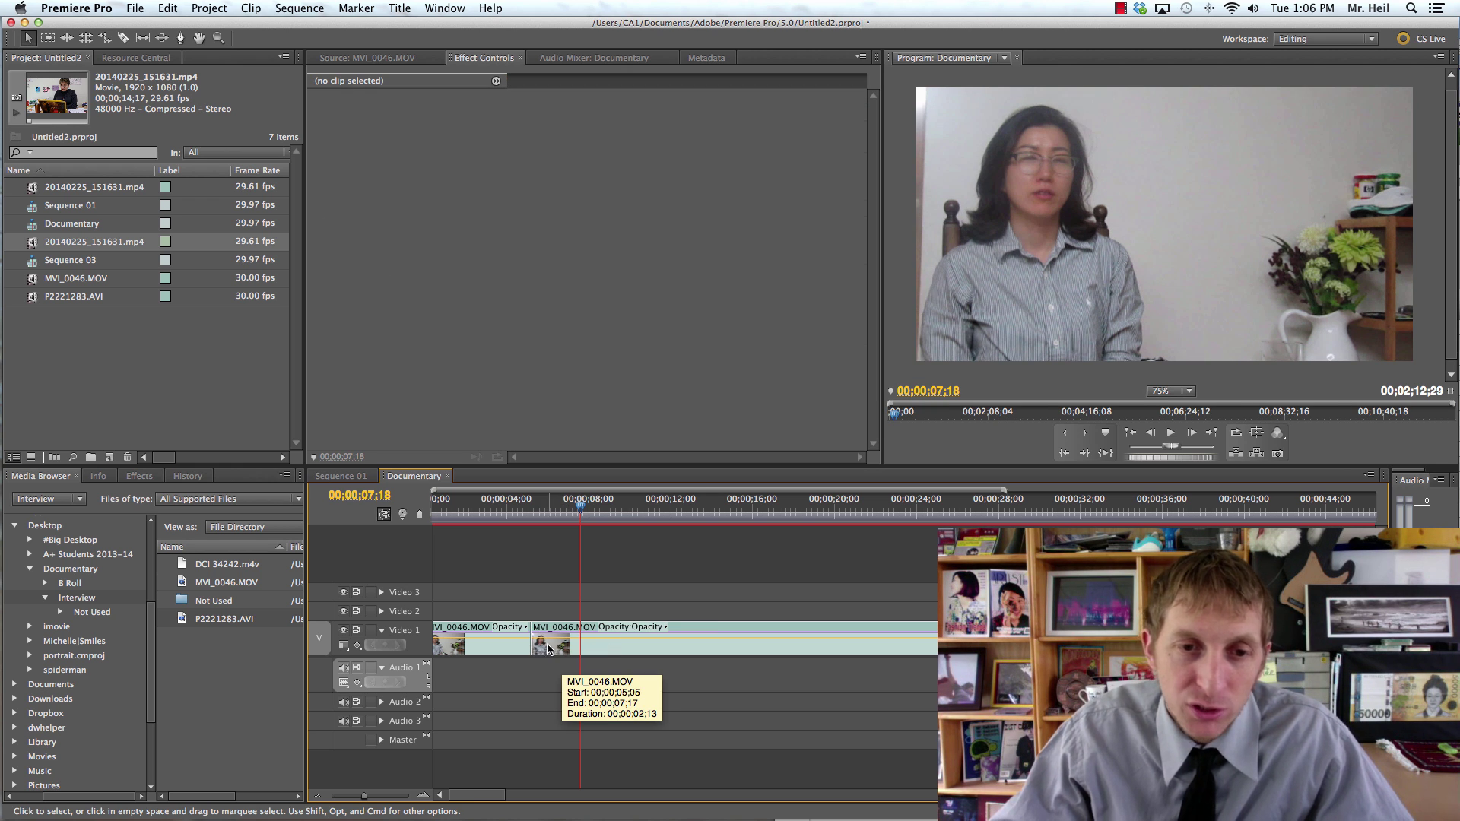
key(super+z)
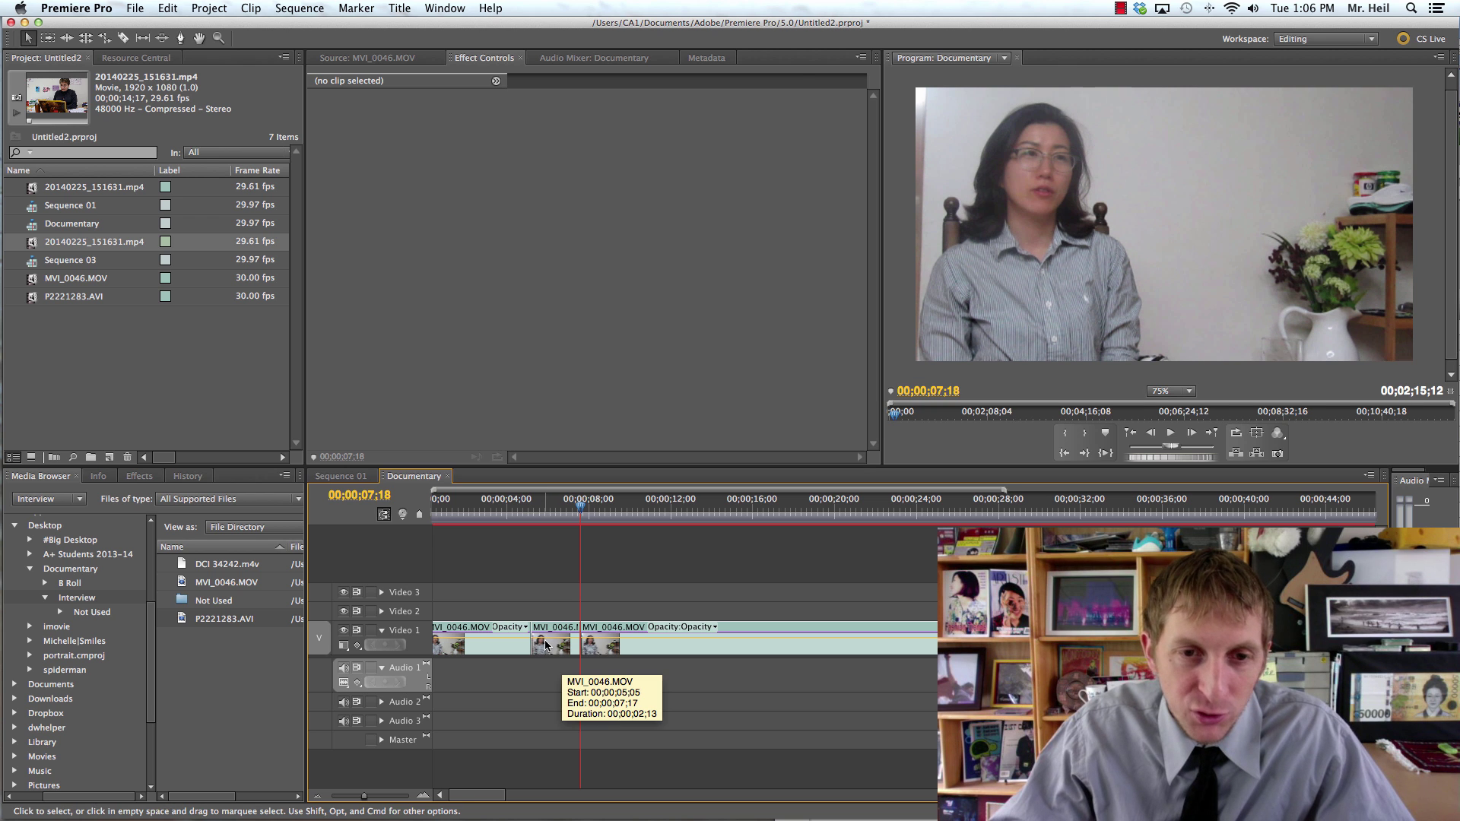
click(545, 642)
key(Delete)
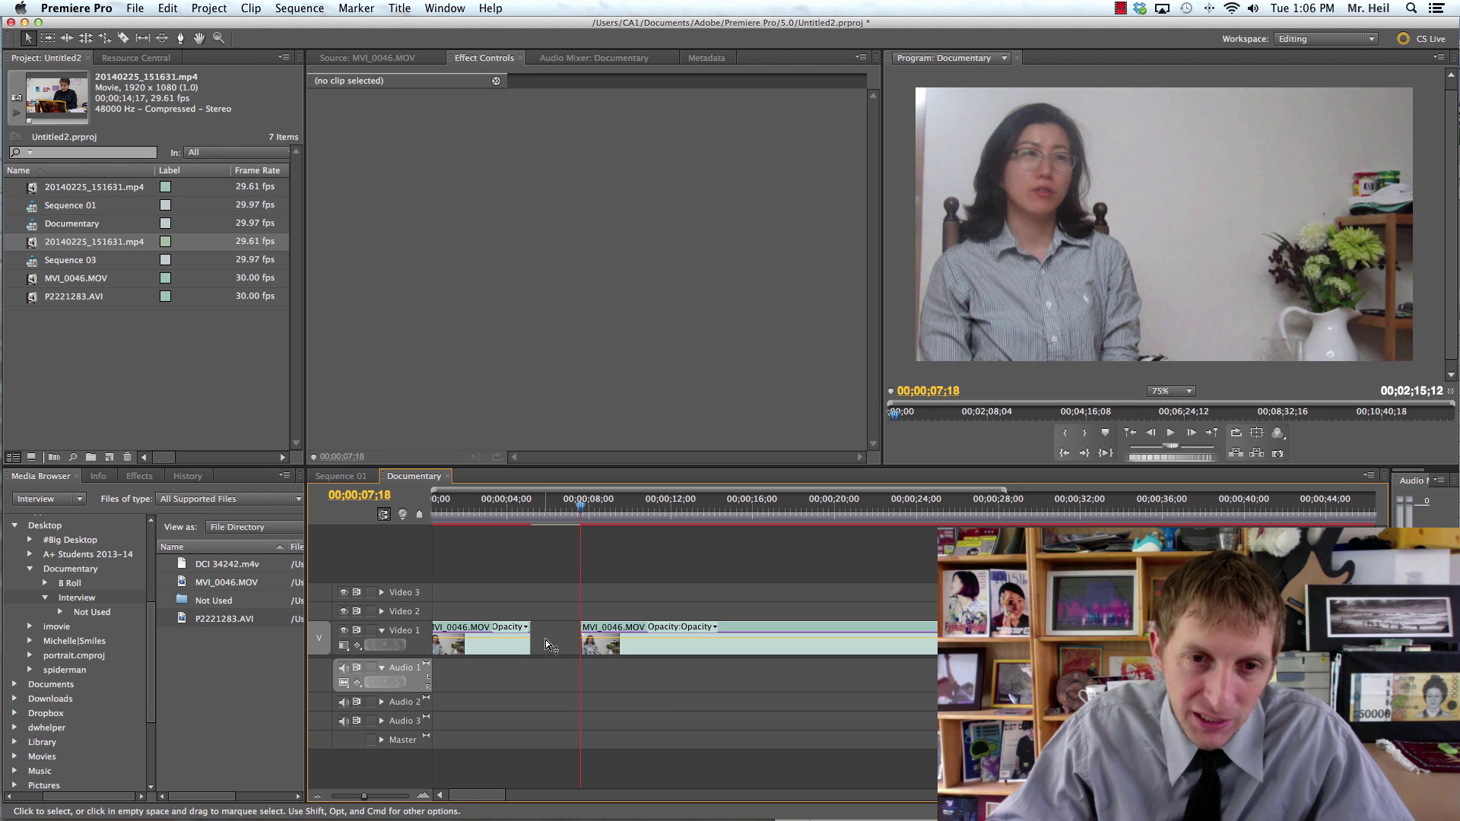
drag(674, 645, 624, 646)
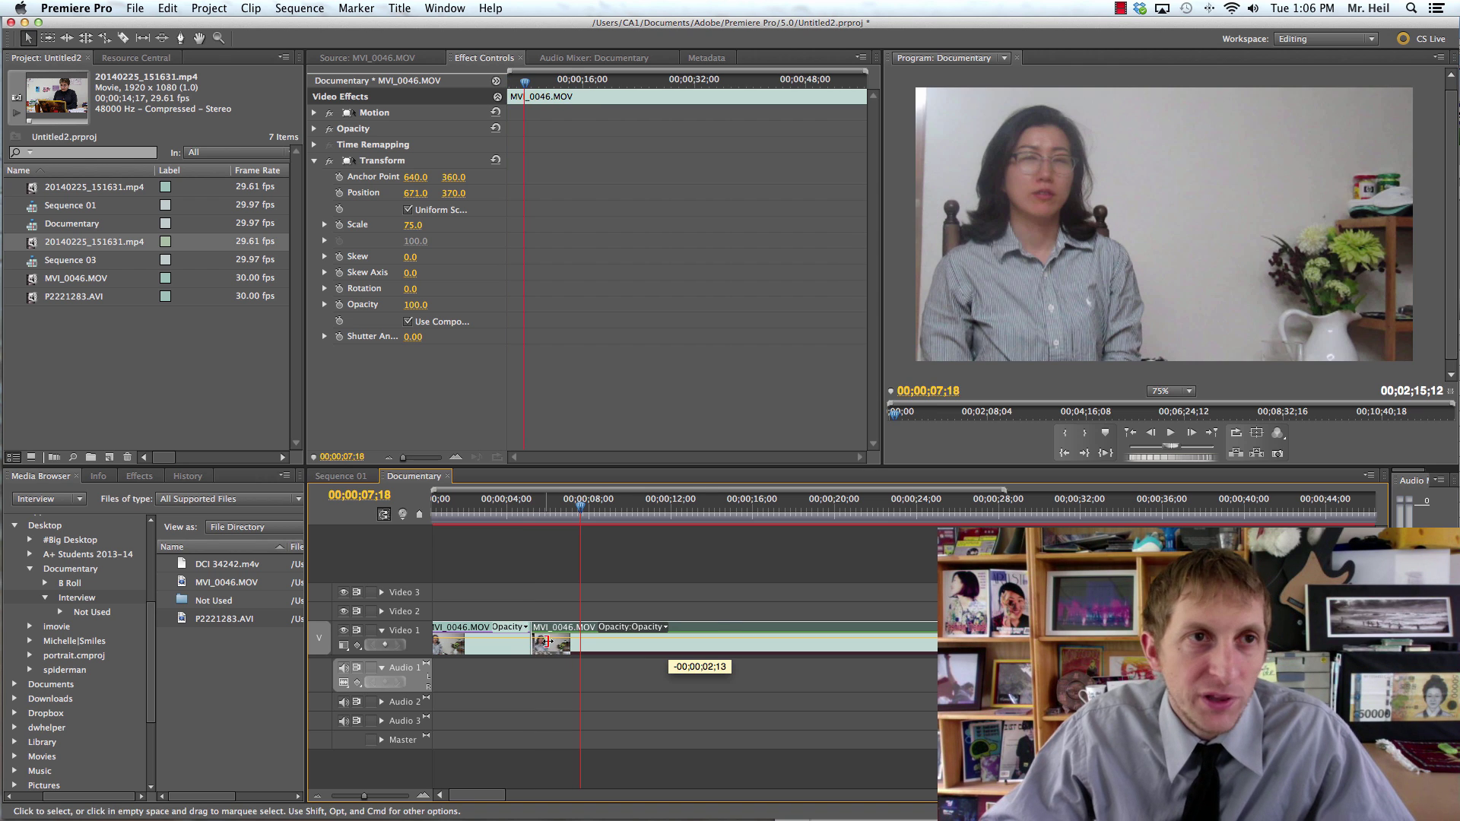
Step: Widen the Effect Controls panel and give the timeline more vertical room
click(67, 38)
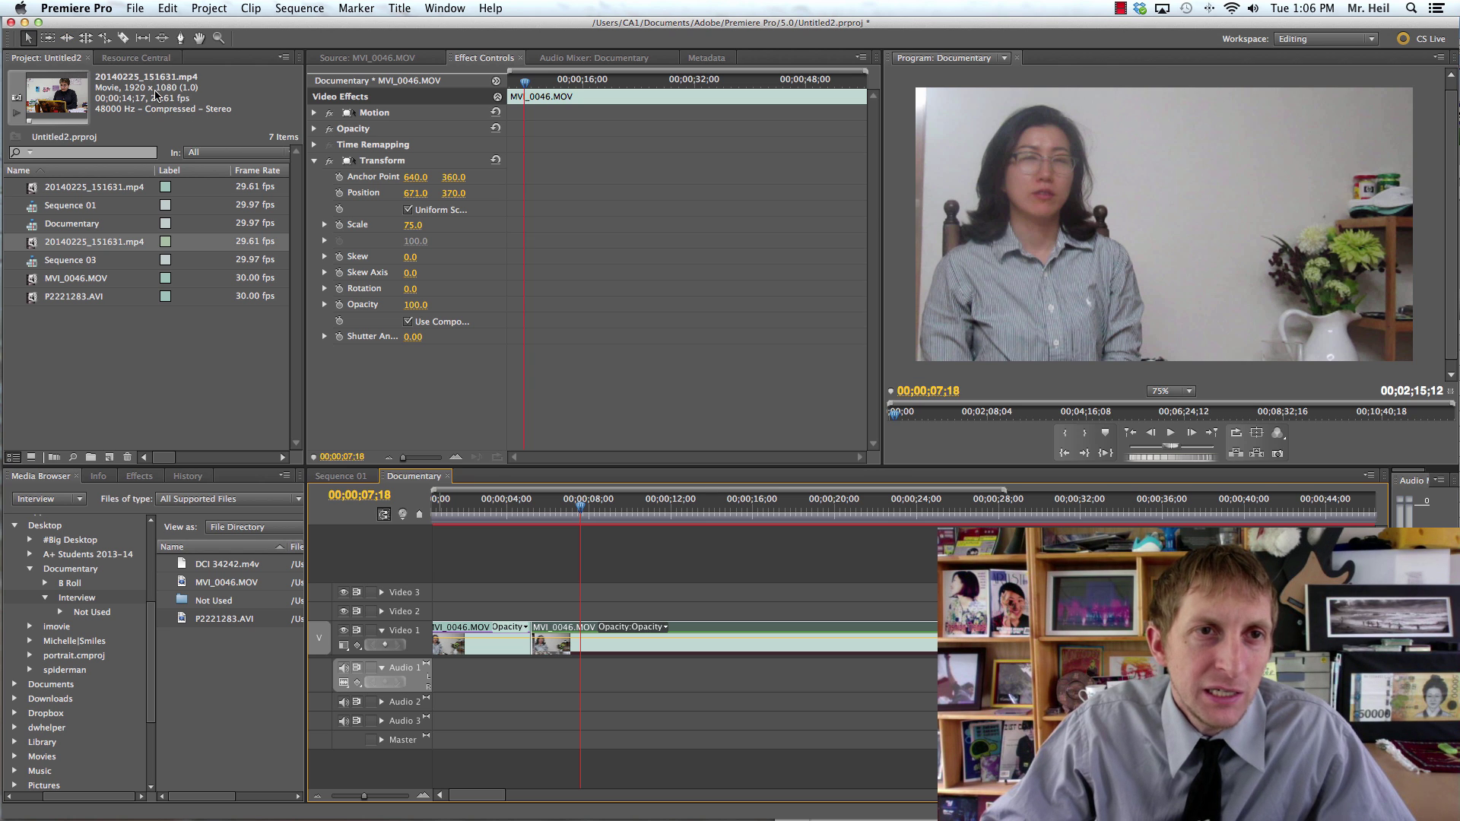
drag(305, 135, 255, 135)
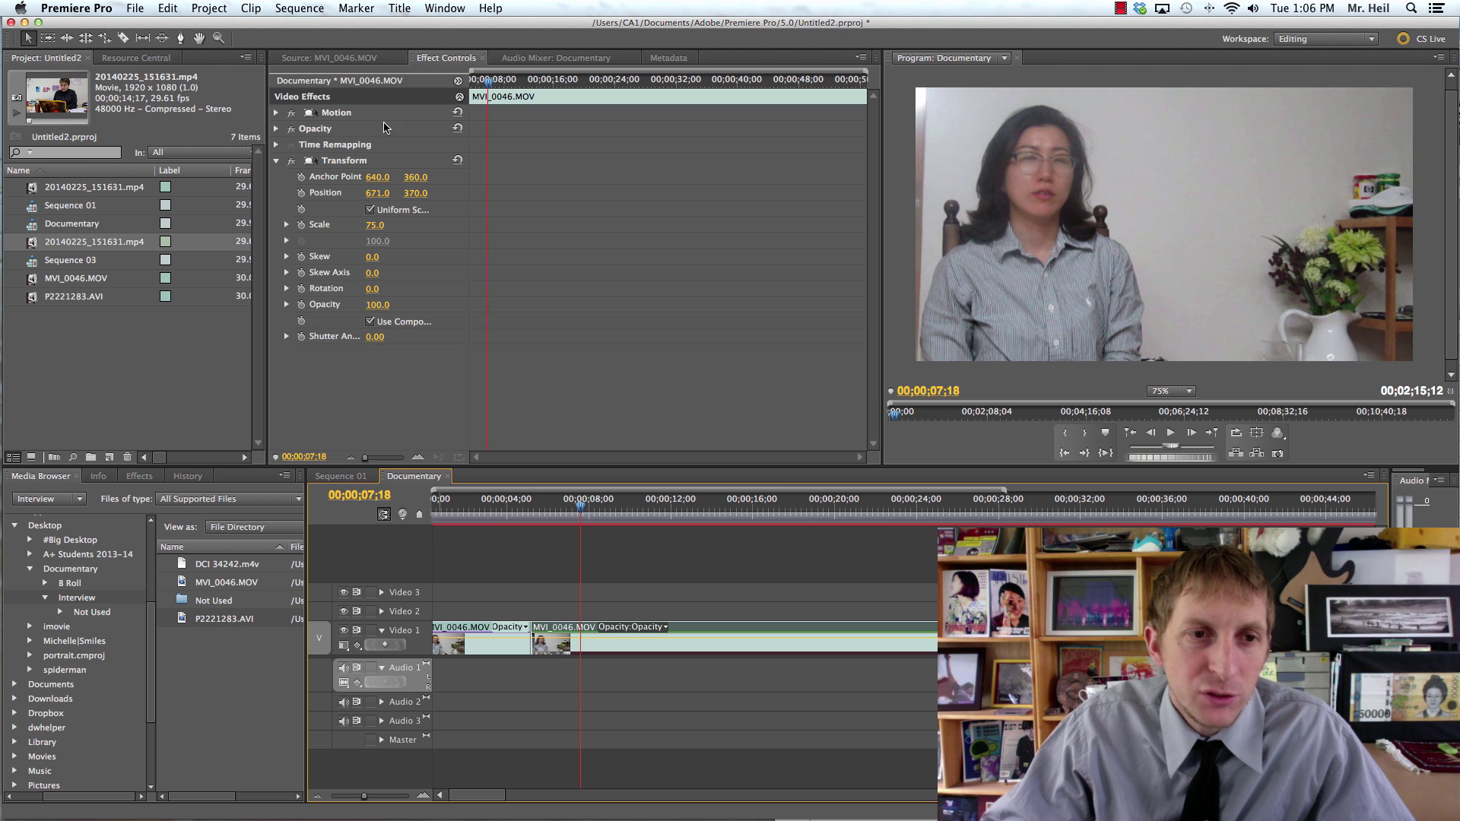
mouse_move(240, 467)
mouse_down()
mouse_move(245, 380)
mouse_move(255, 483)
mouse_move(254, 461)
mouse_up()
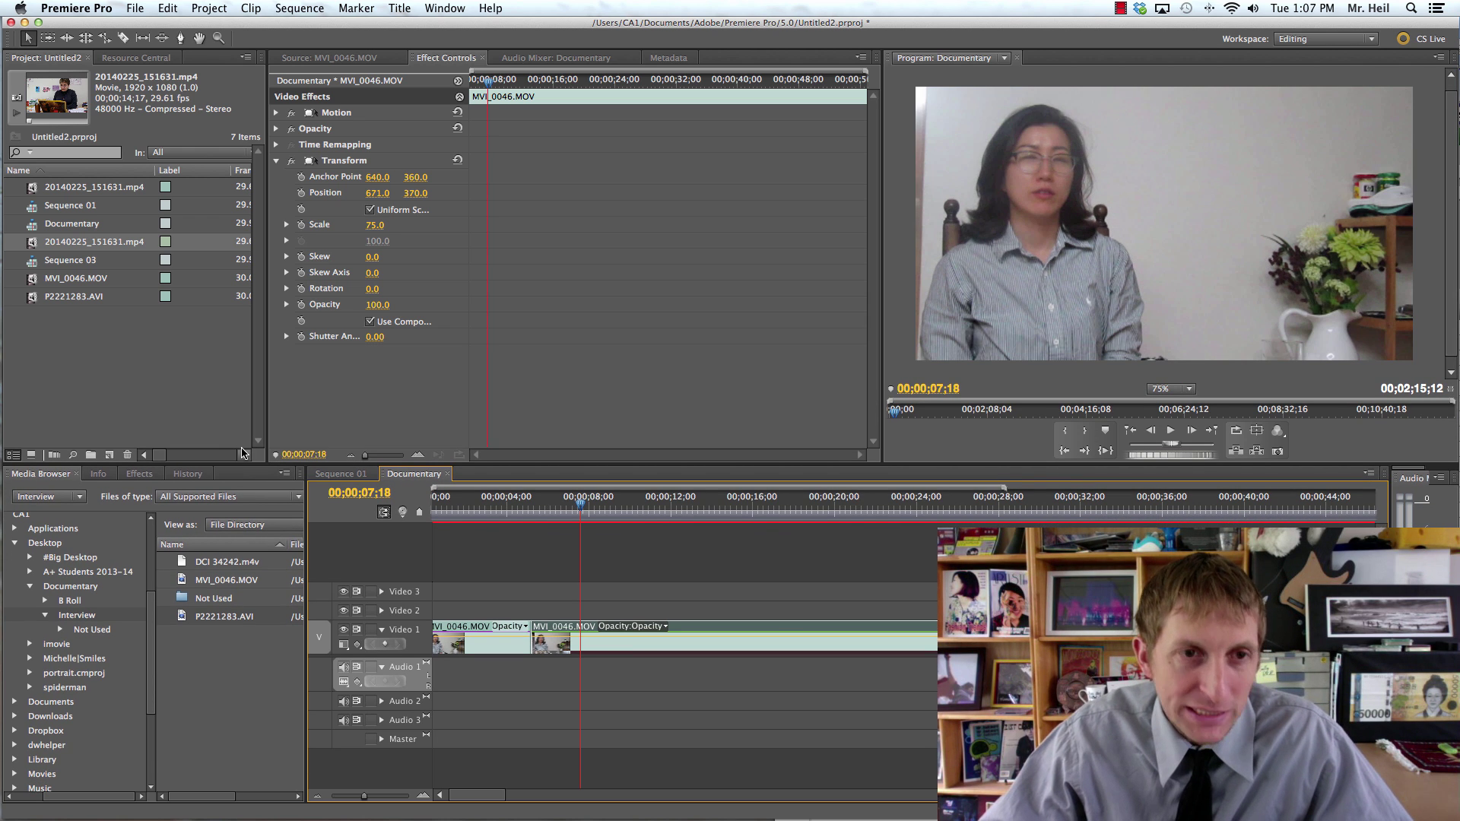
Step: Maximize and restore the project list and timeline panels in turn with the ` key
key(grave)
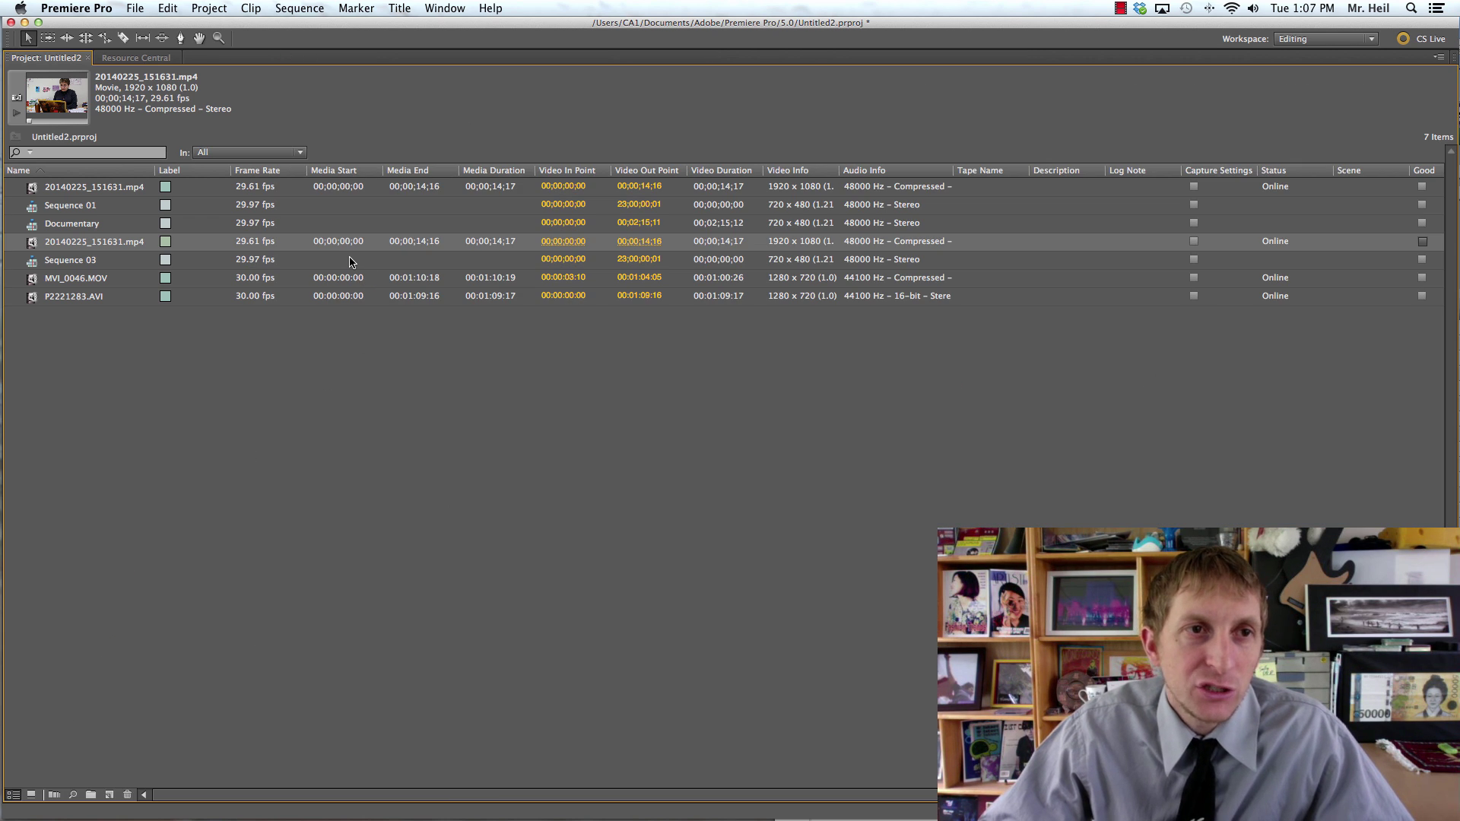
key(grave)
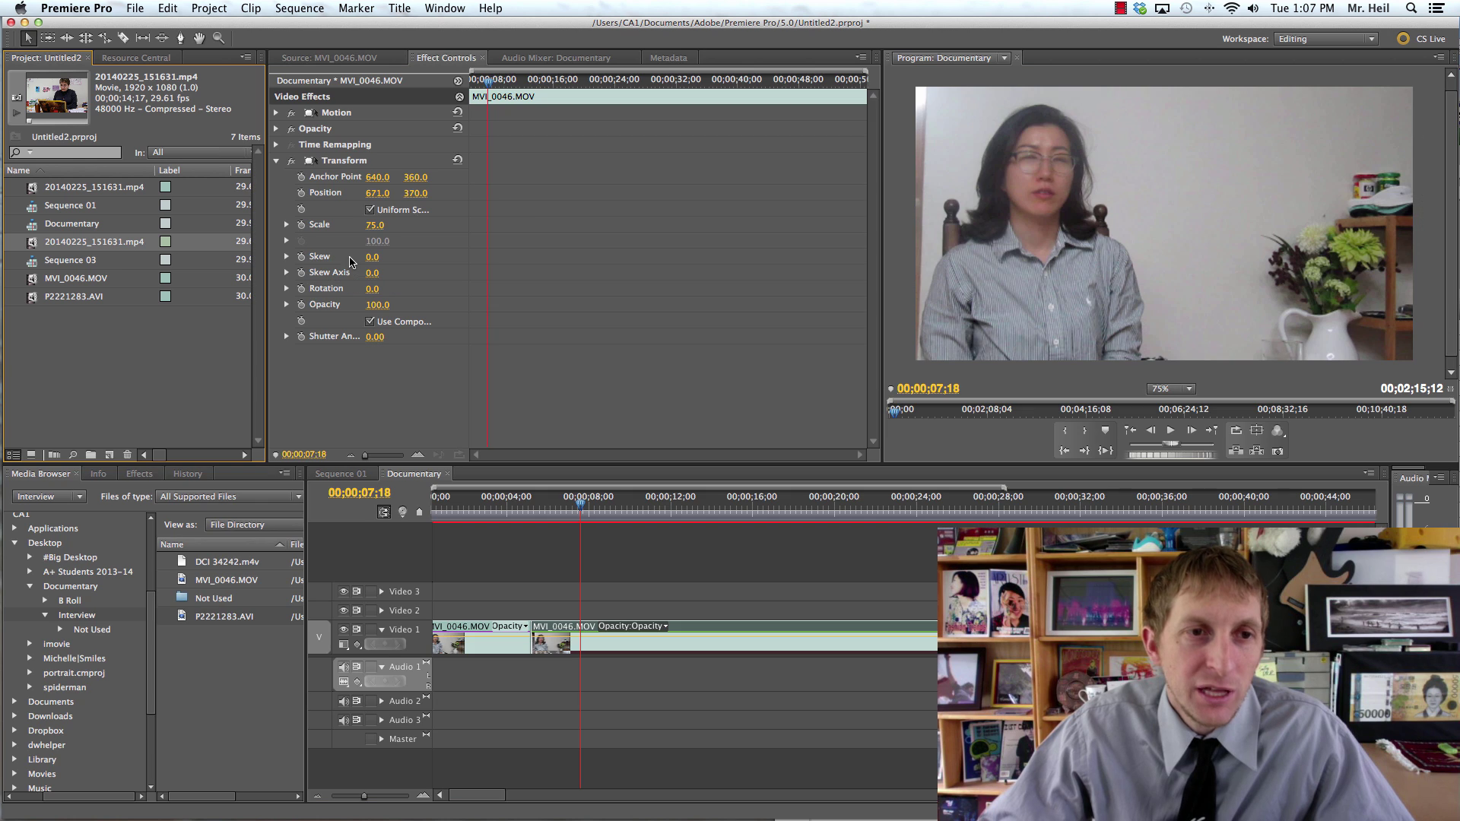
click(490, 558)
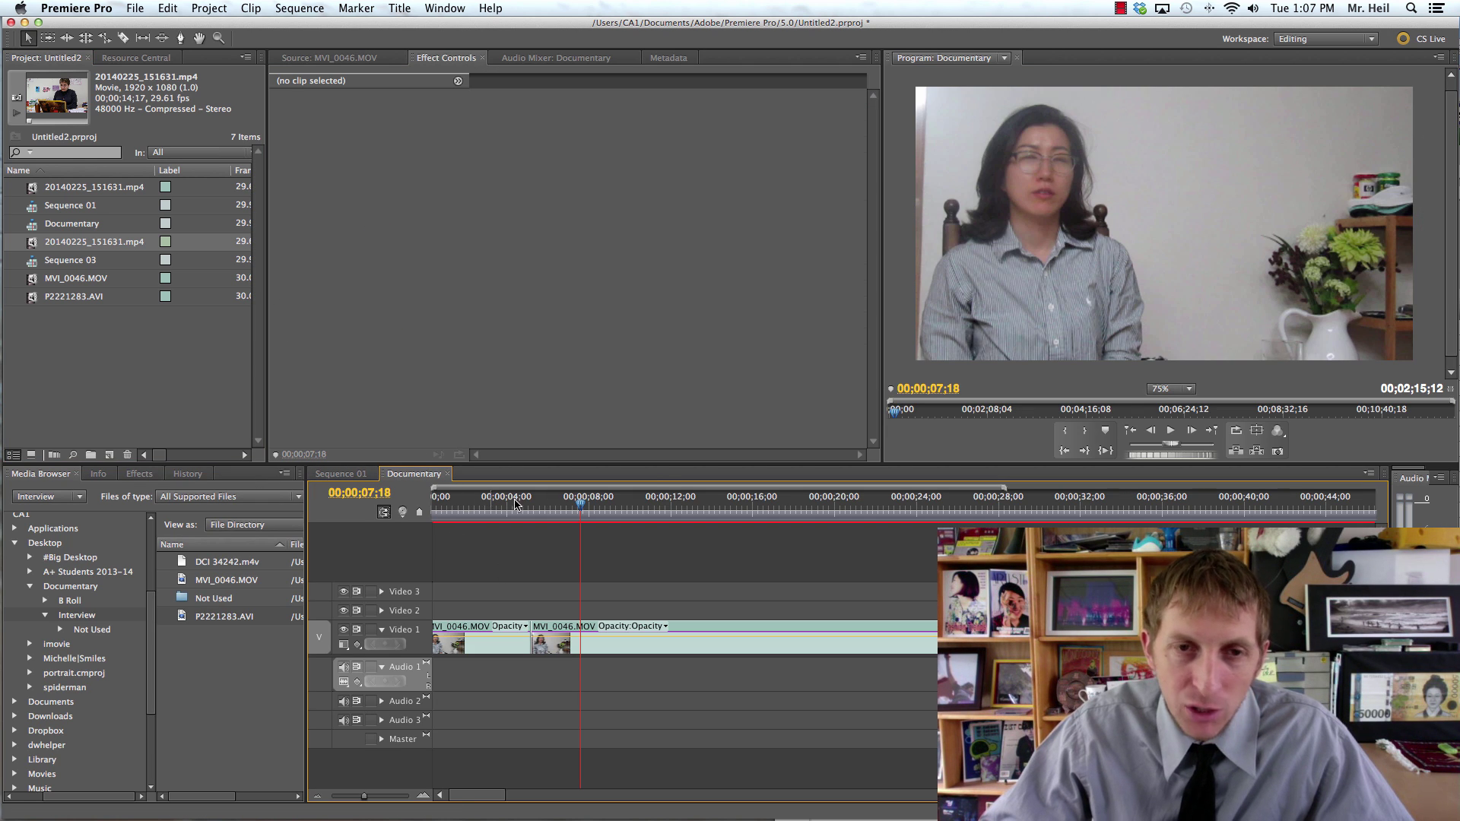
key(grave)
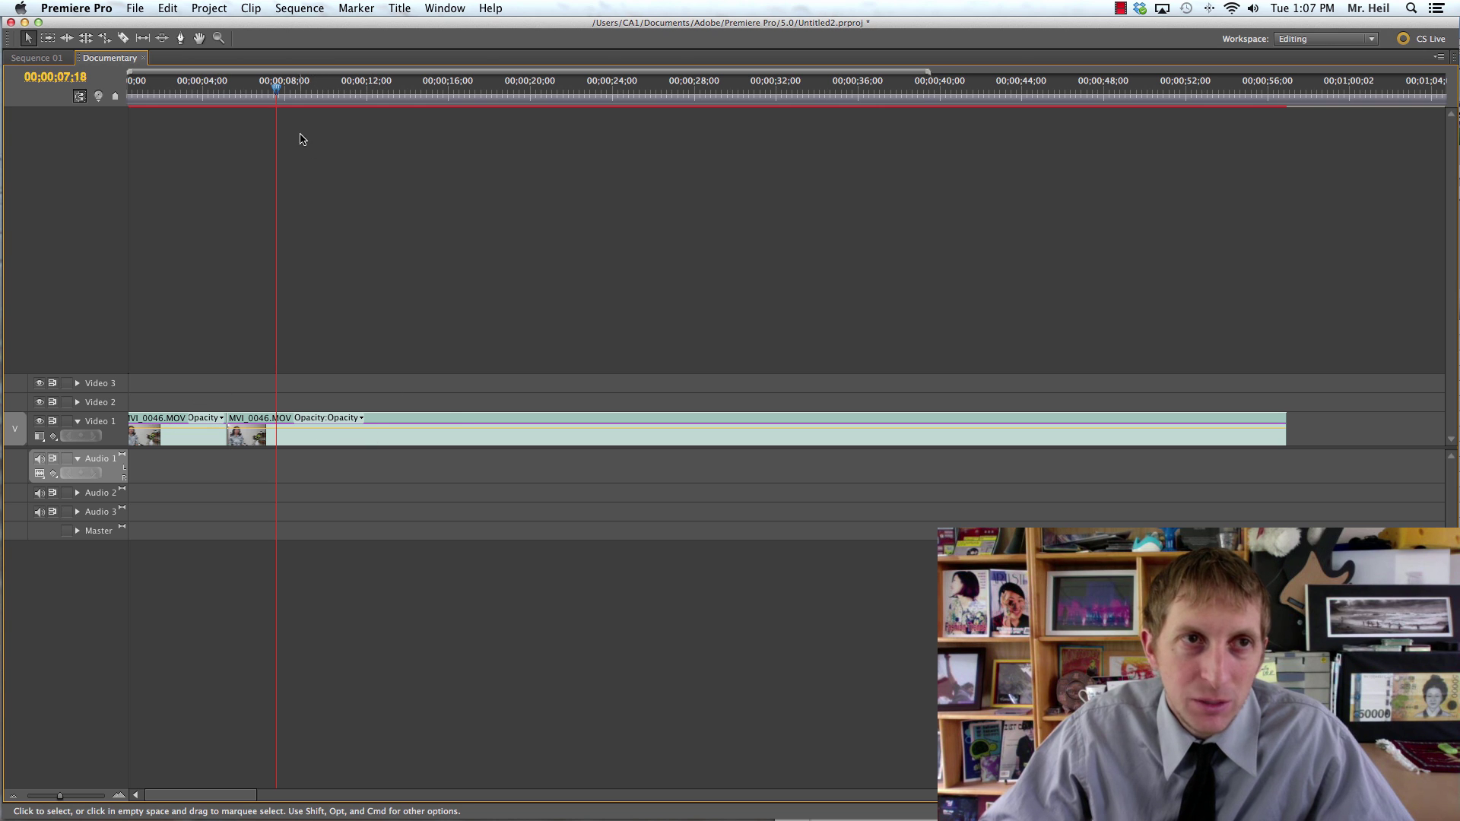
key(grave)
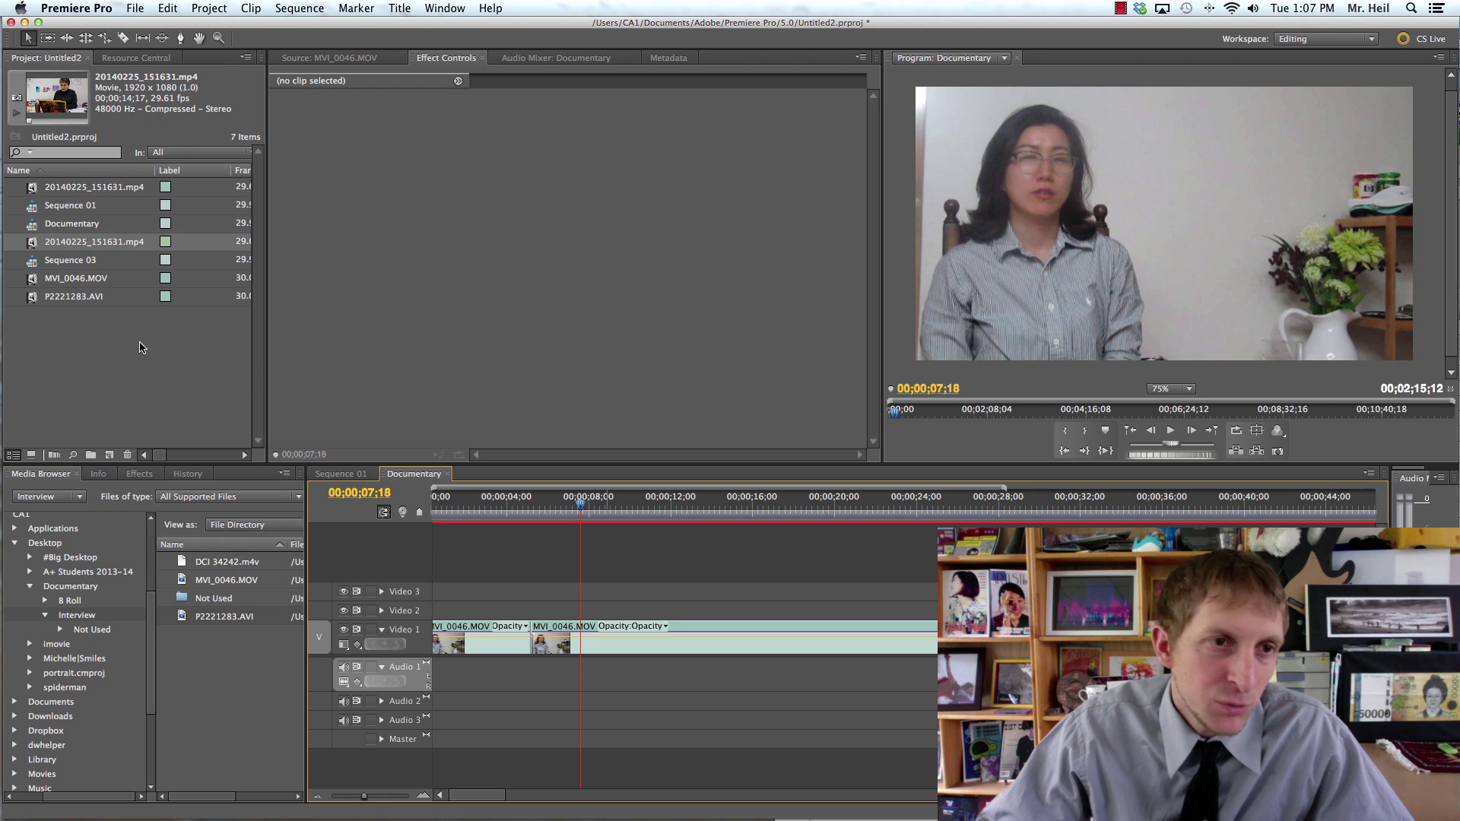
click(118, 352)
key(grave)
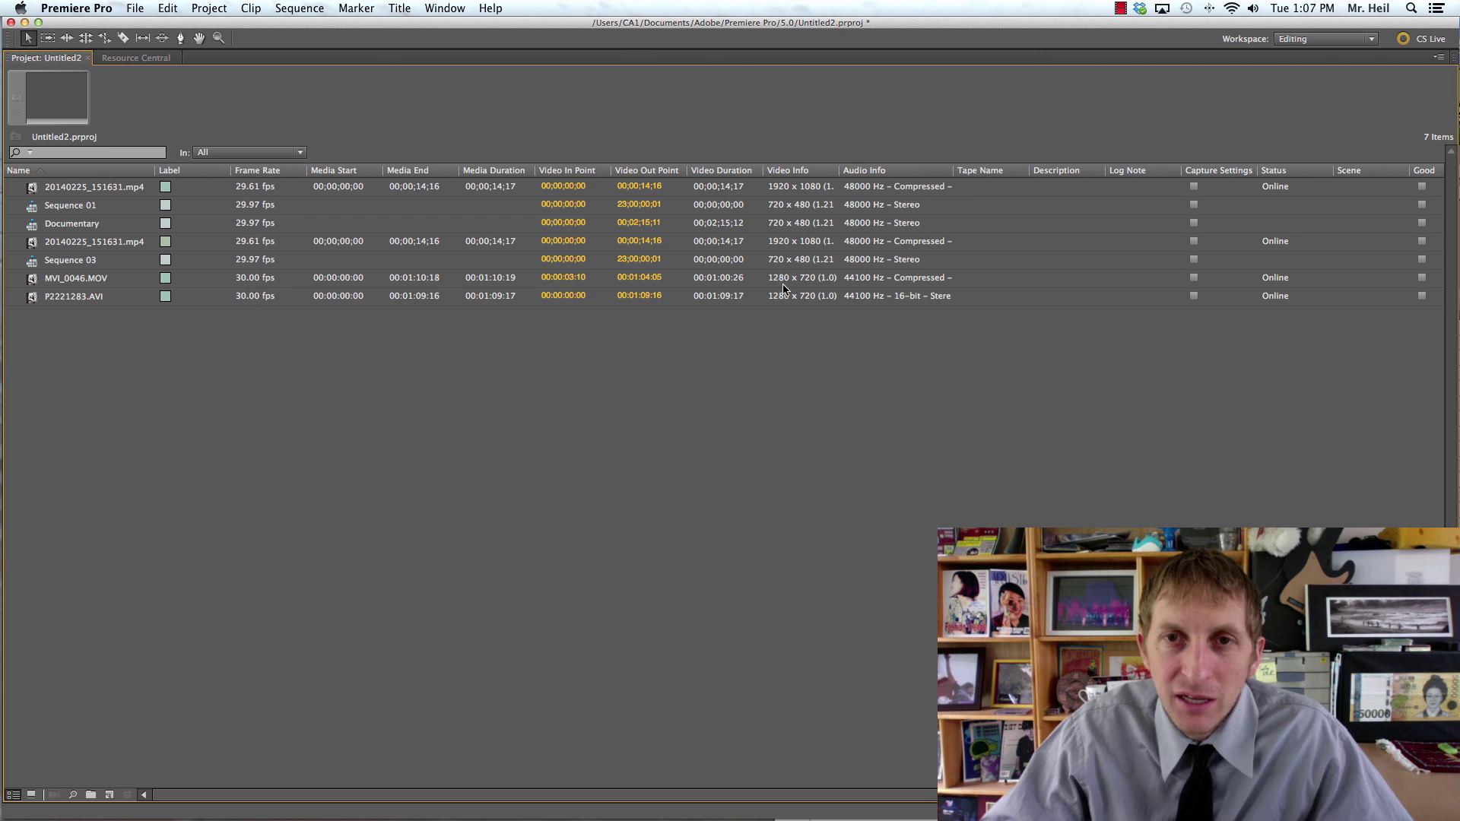
key(grave)
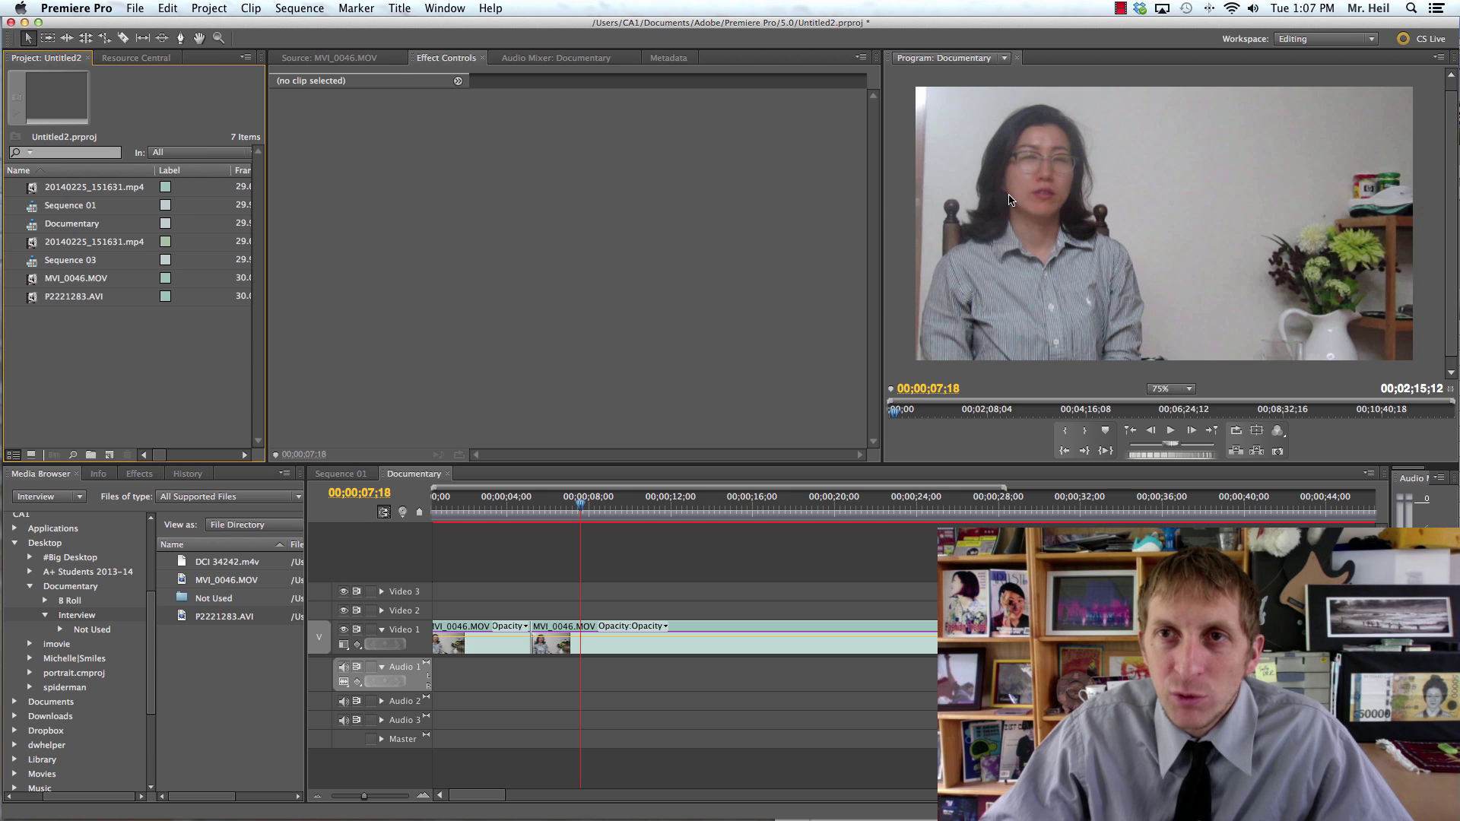
Step: Enlarge the Program monitor, set its zoom from 75% to Fit, and restore the layout
click(1022, 185)
key(grave)
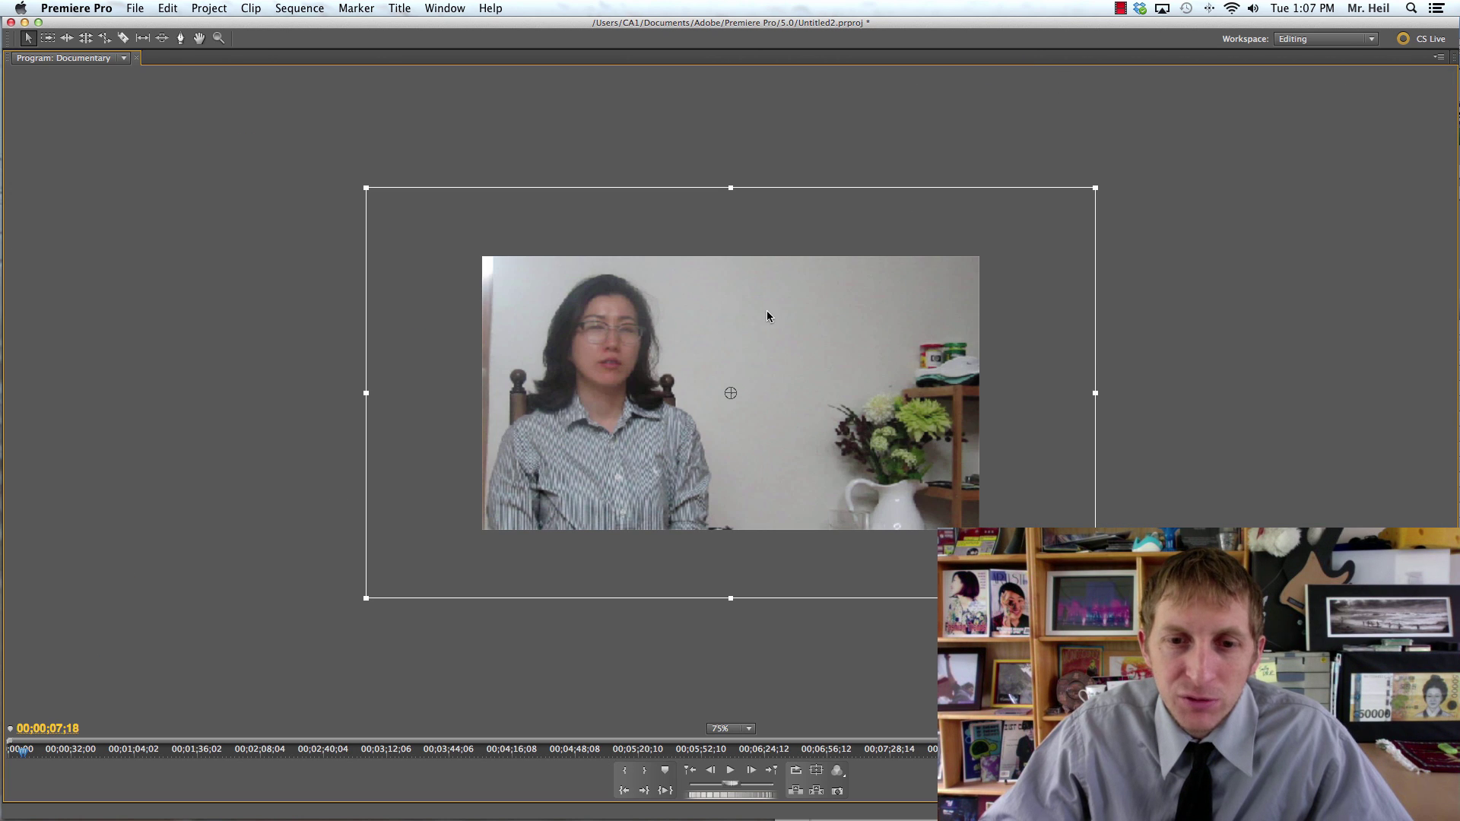
click(749, 736)
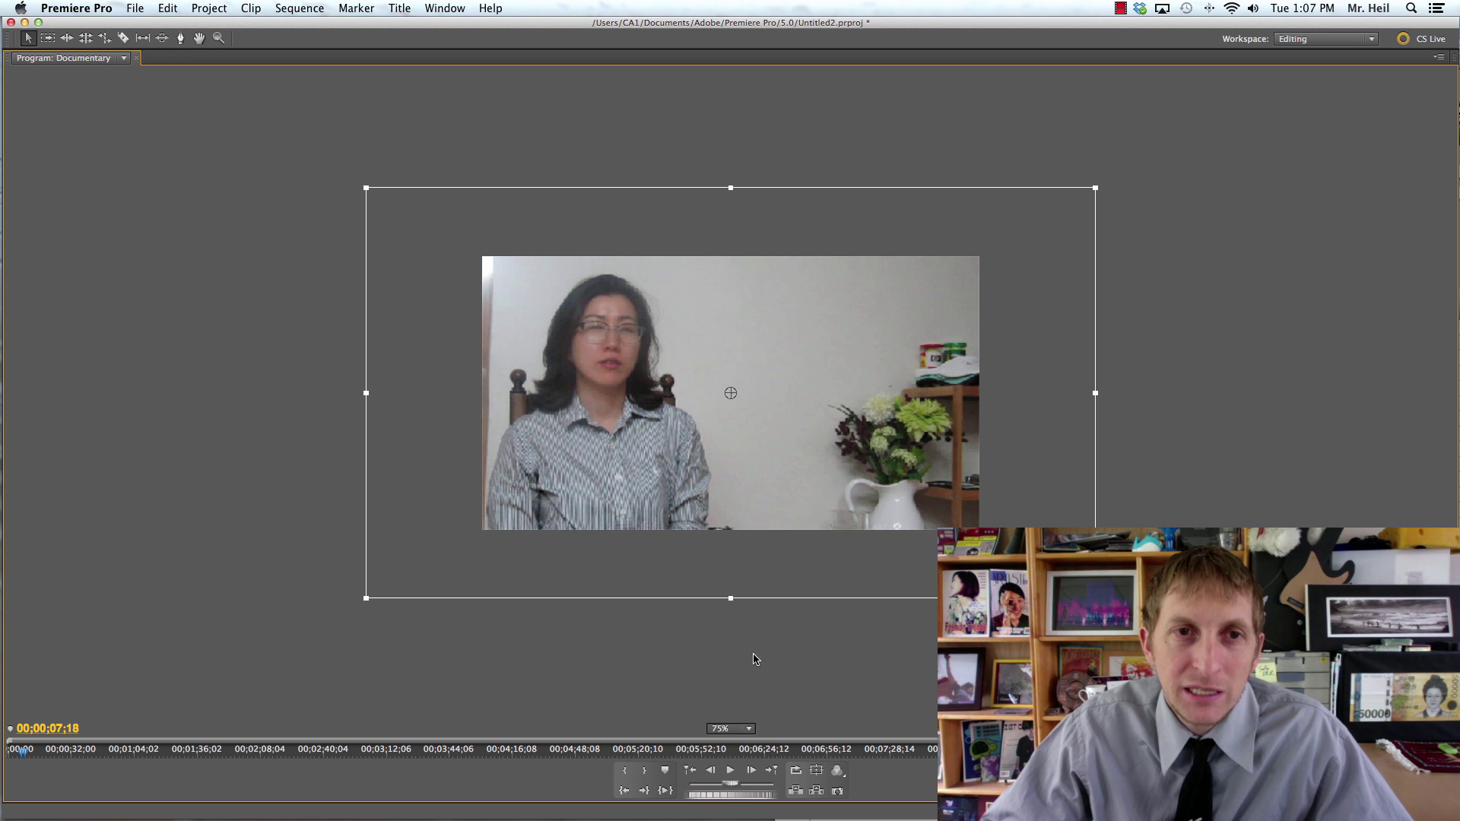
click(753, 651)
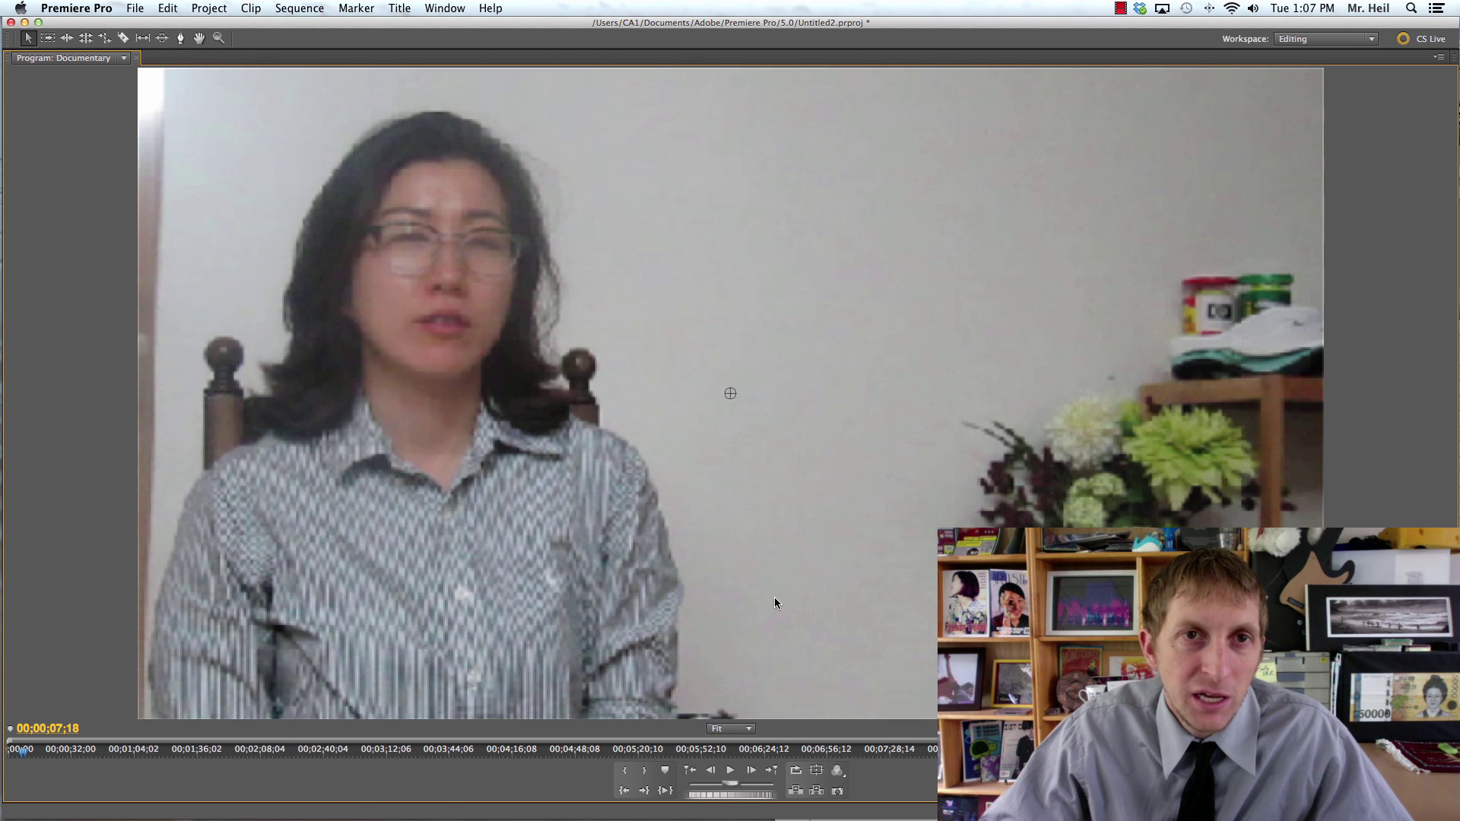
key(grave)
click(1331, 38)
key(Escape)
click(445, 8)
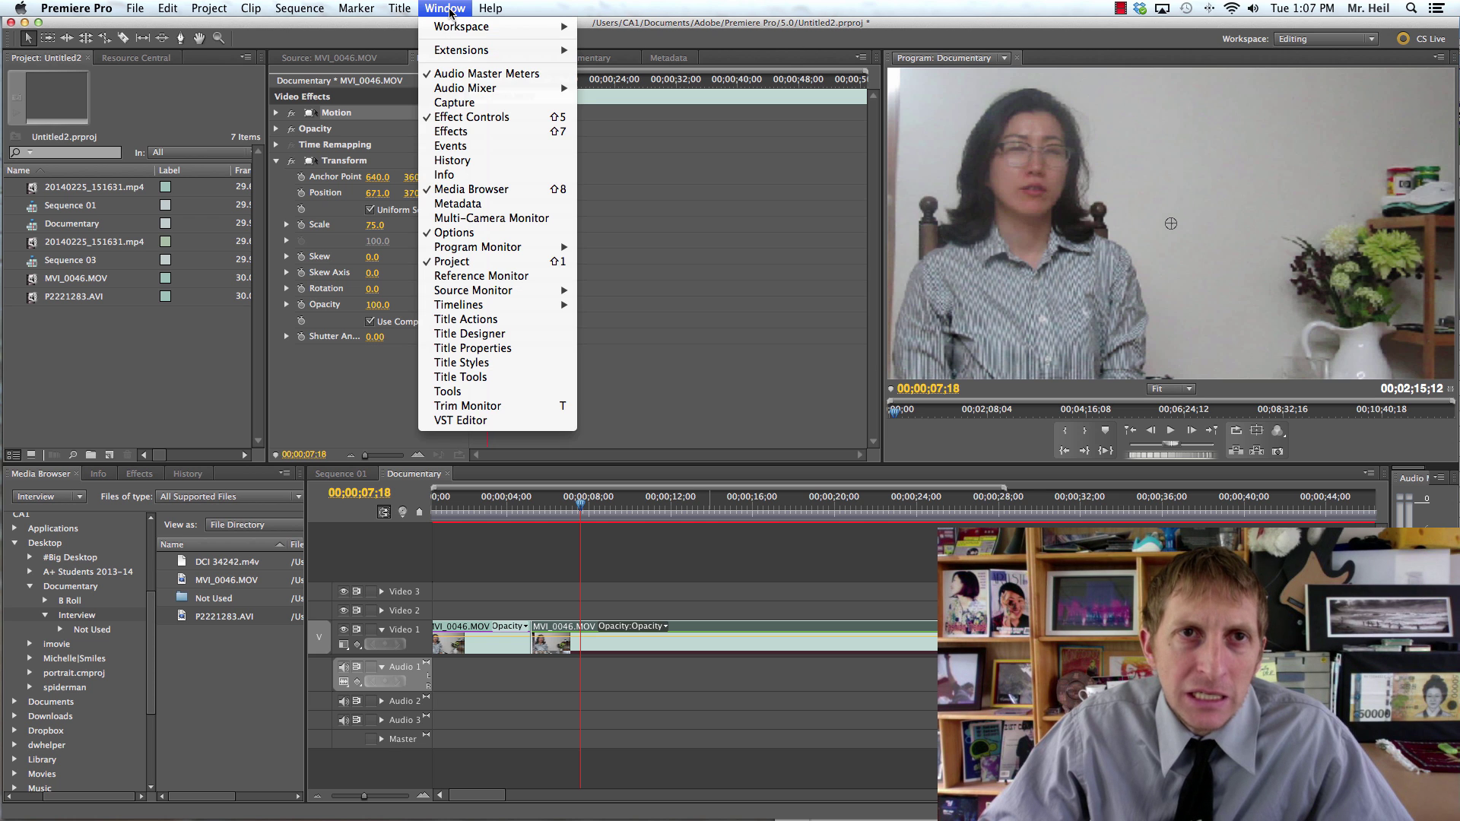
mouse_move(455, 29)
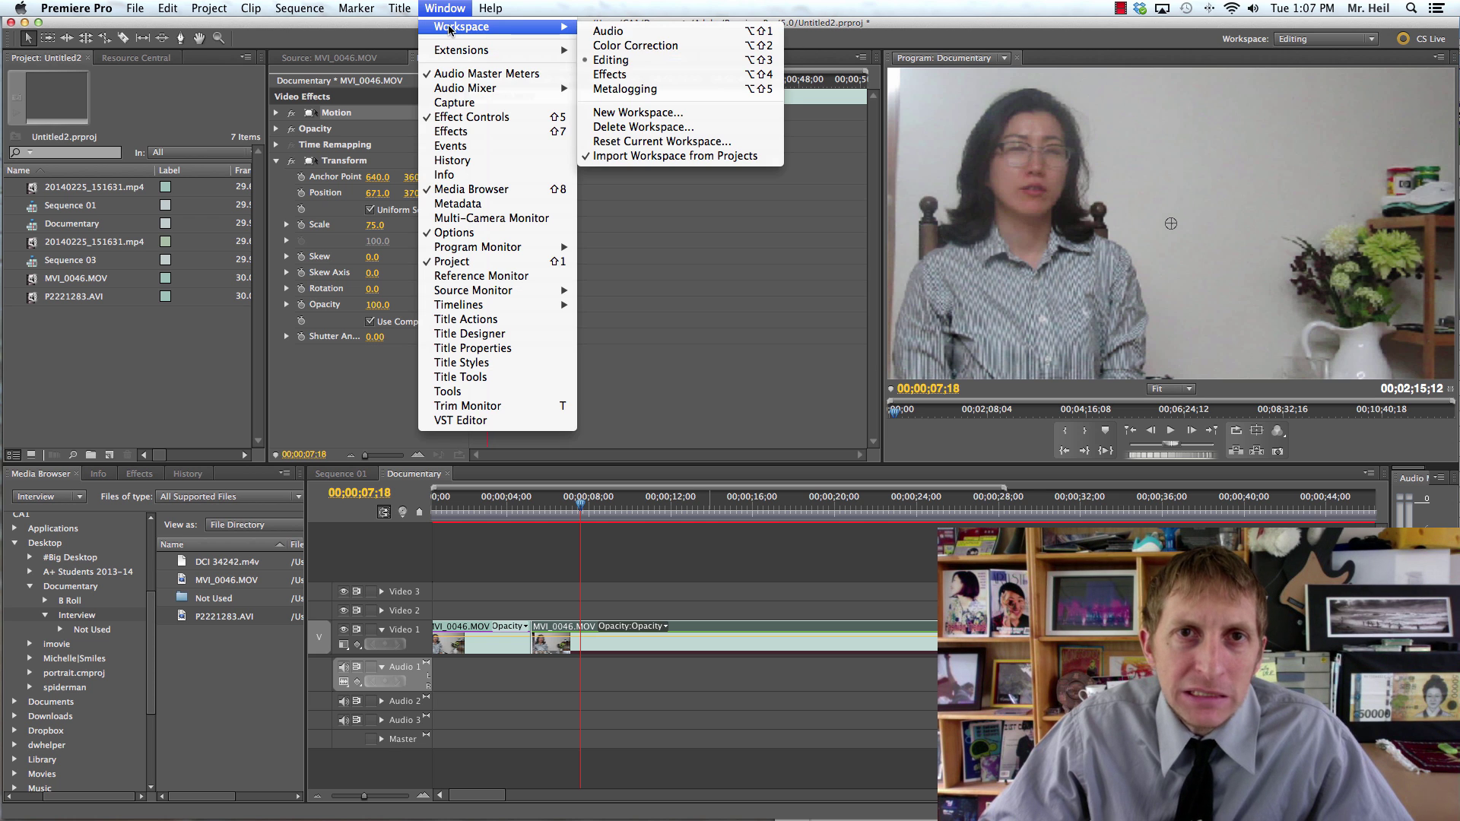
click(667, 65)
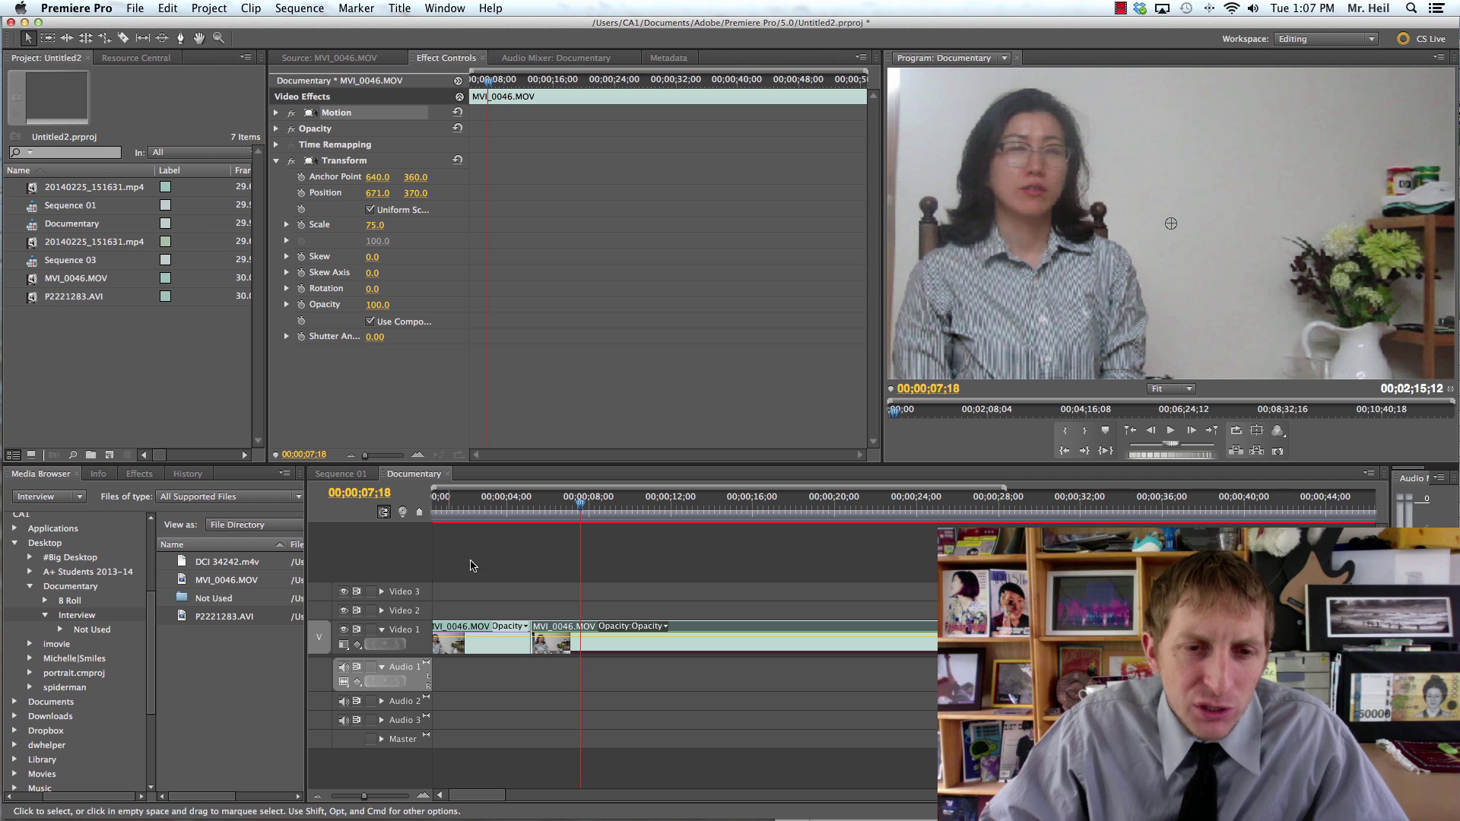
Step: With the Rolling Edit tool, roll the cut between the two MVI_0046 clips six frames earlier
click(553, 587)
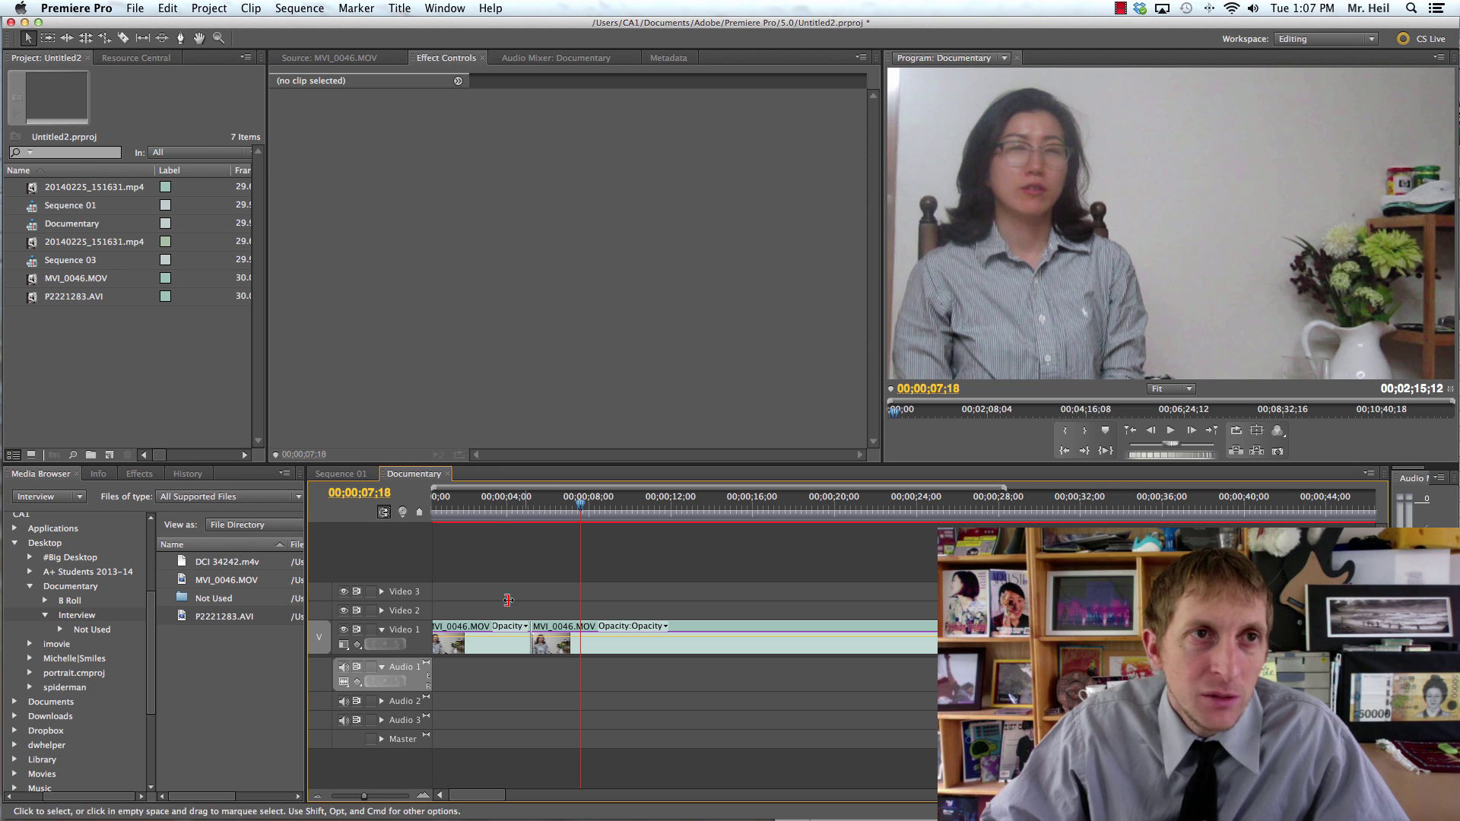
click(69, 40)
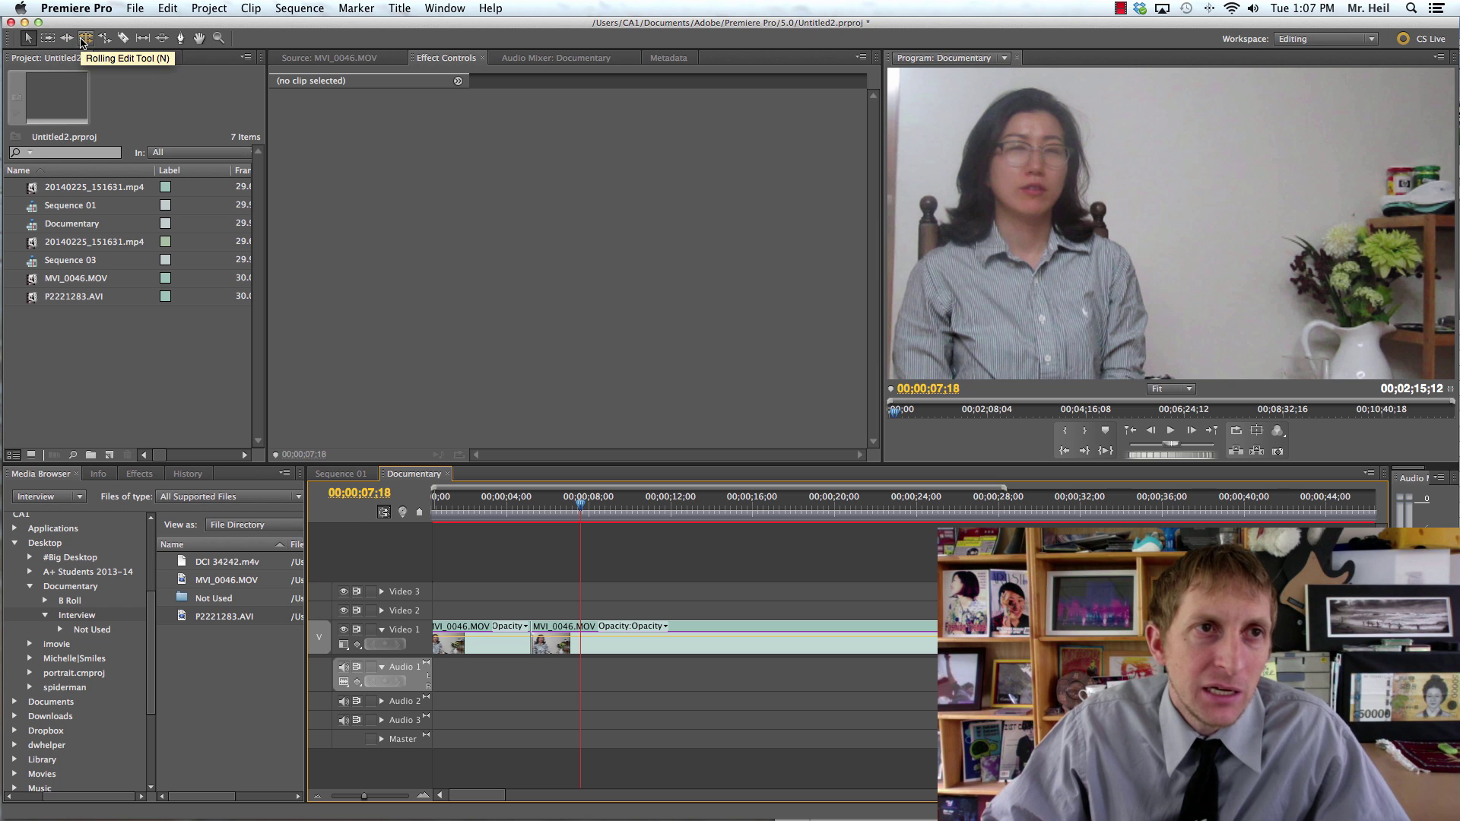
click(83, 42)
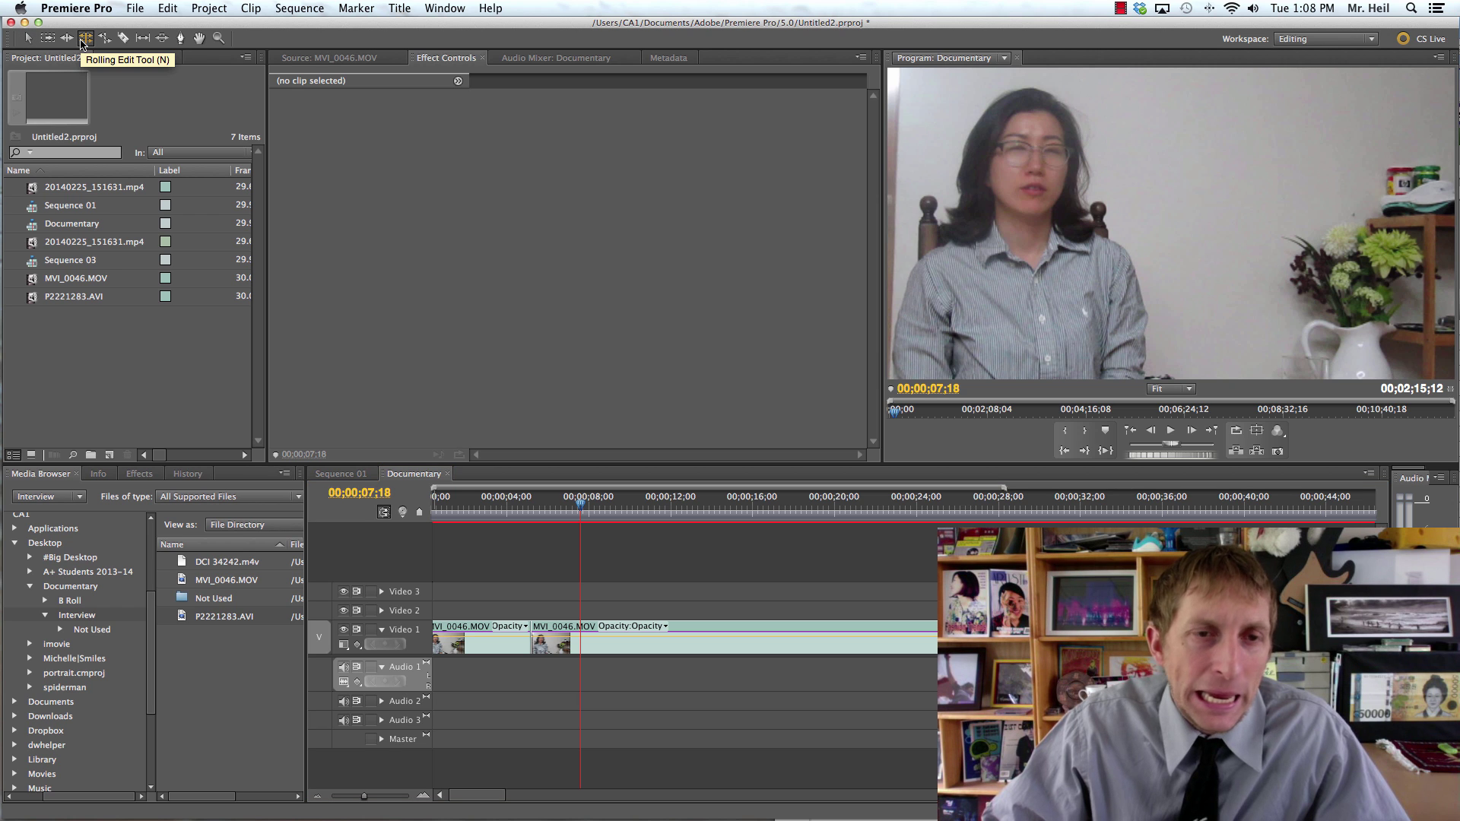
click(532, 641)
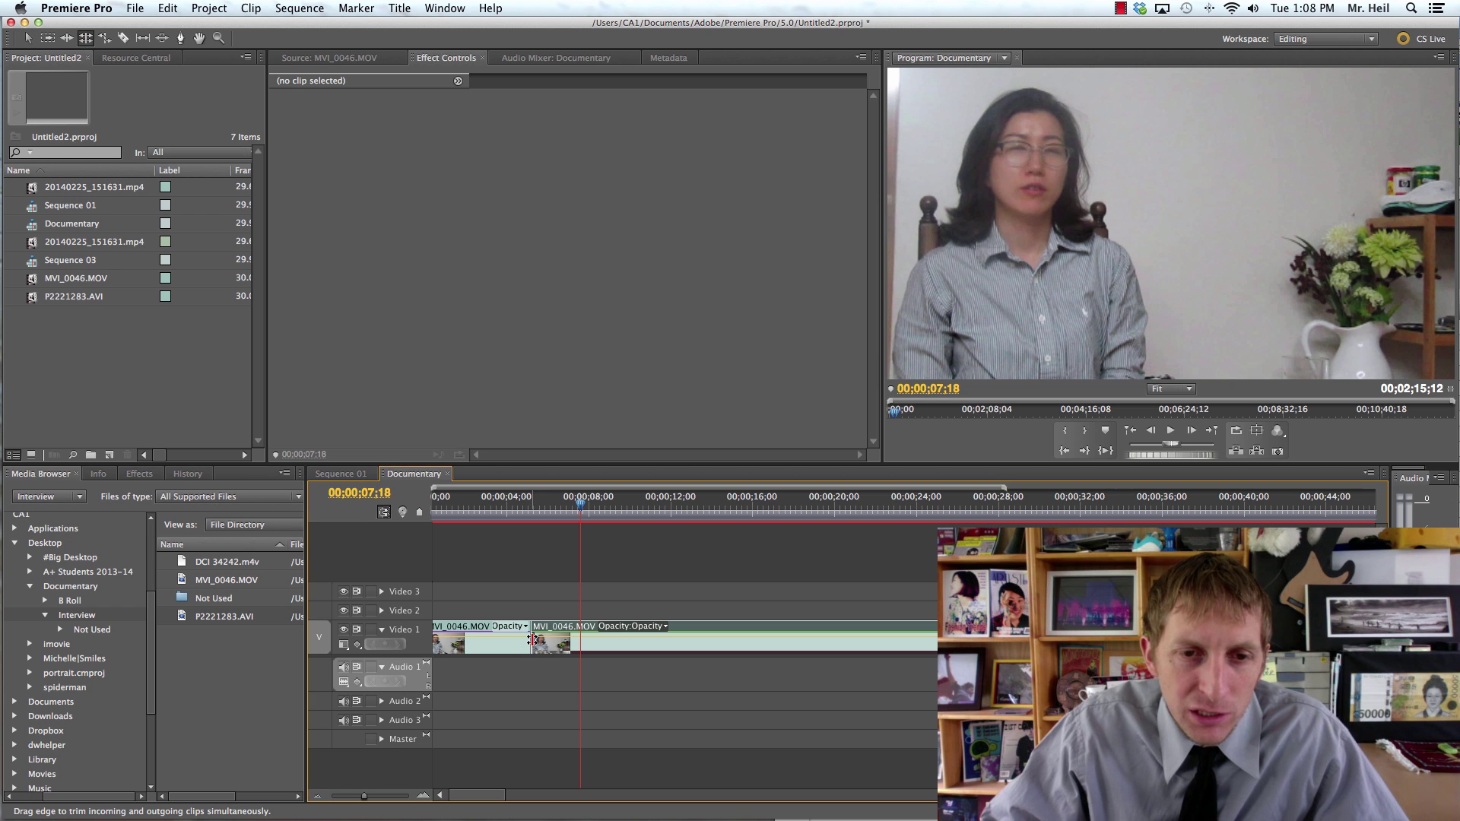
drag(532, 641, 529, 639)
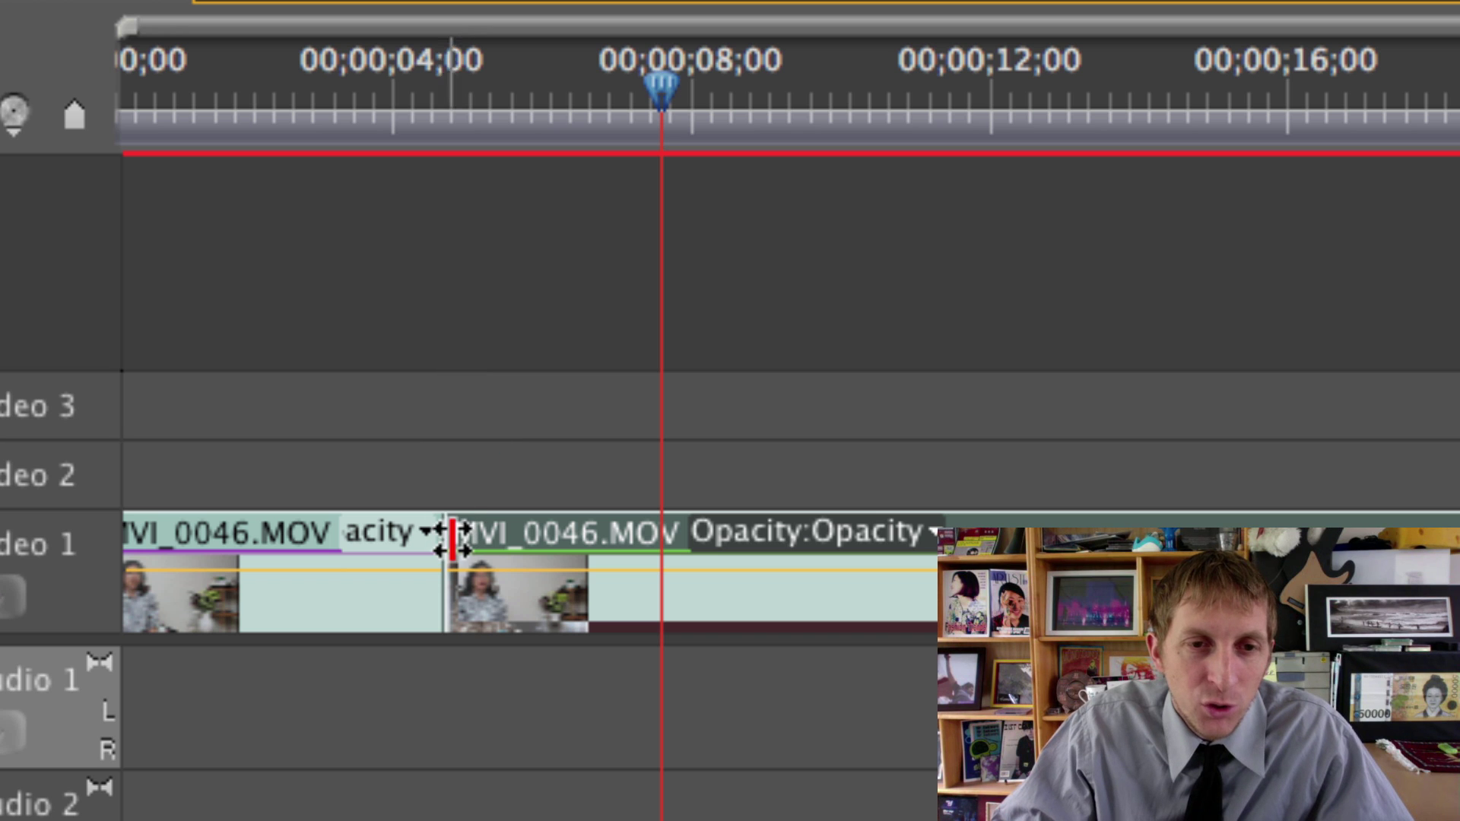
drag(449, 543, 482, 563)
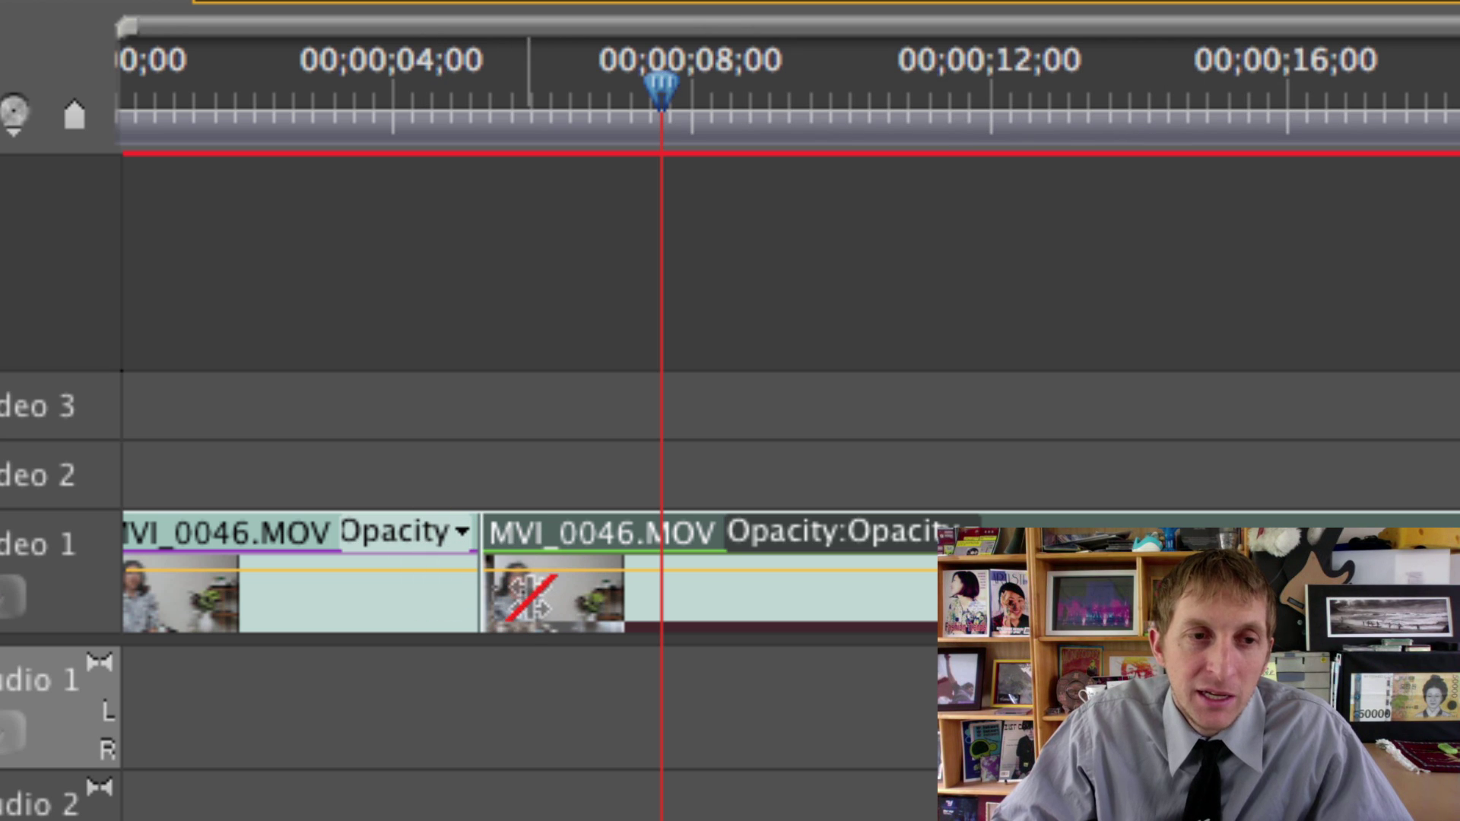
scroll(277, 544, left, 1)
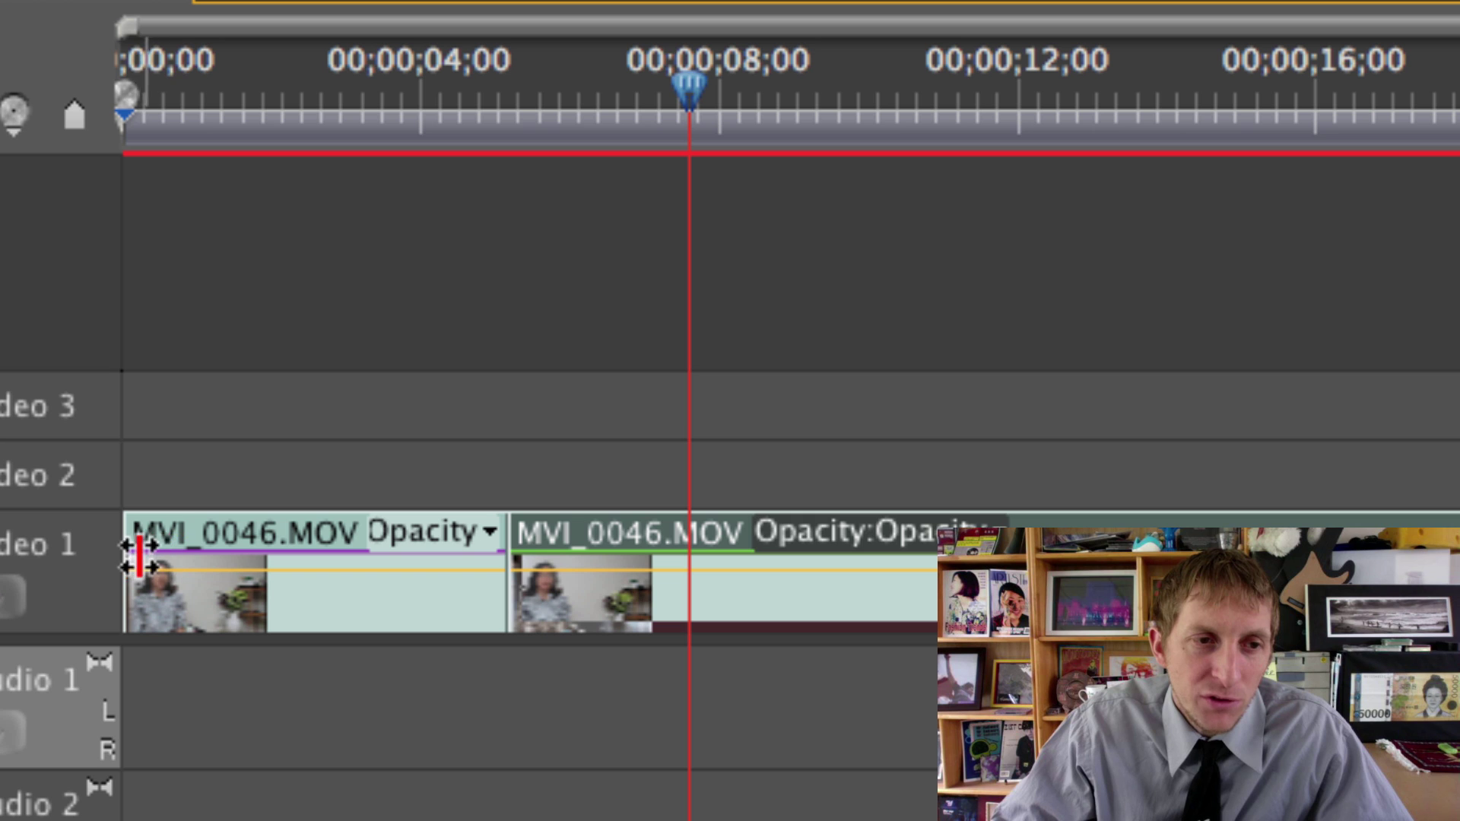
click(133, 559)
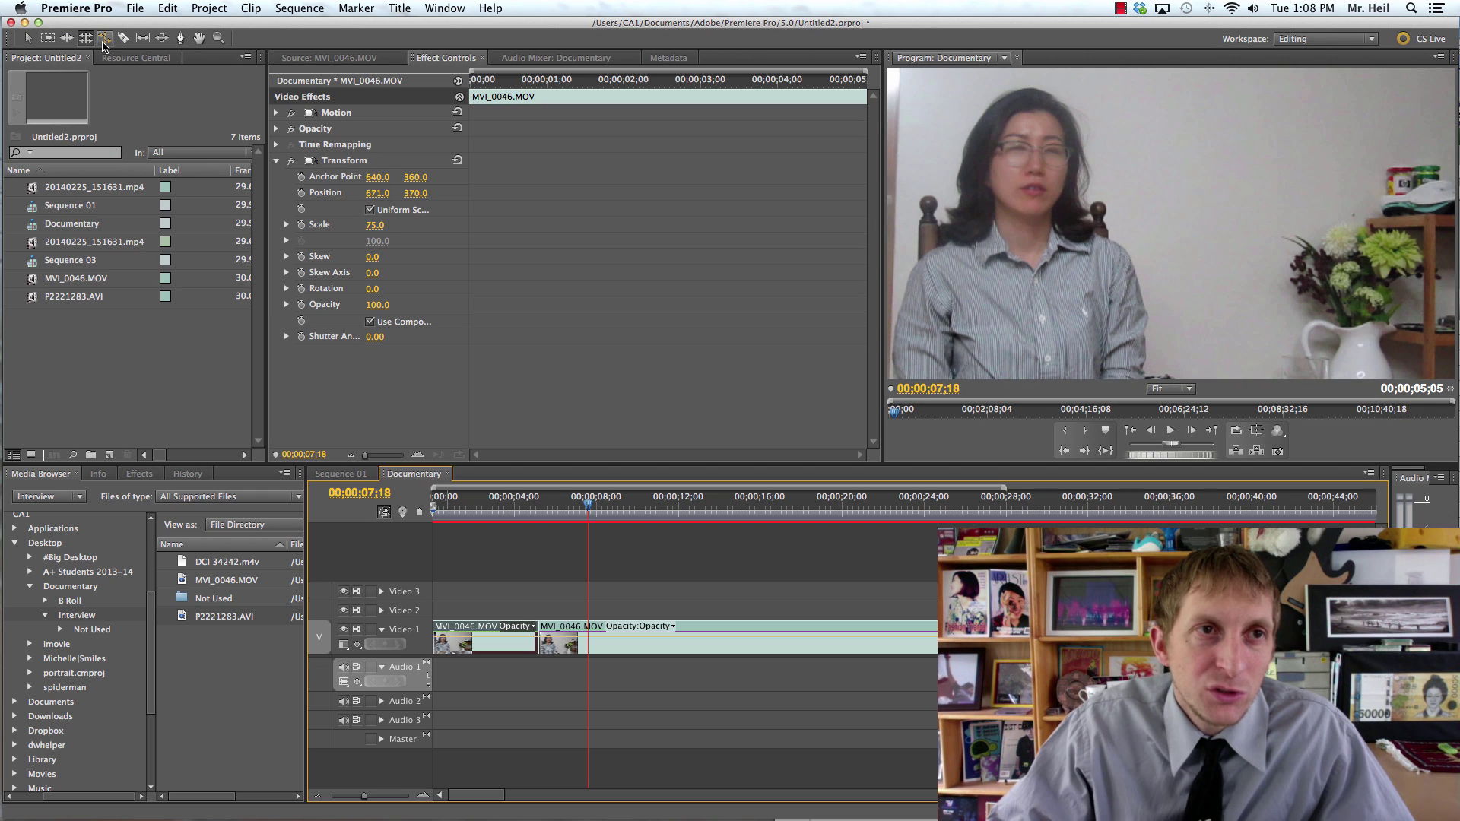
Step: Ripple-trim the first interview clip's out point left, then return to the Selection tool (V)
click(66, 39)
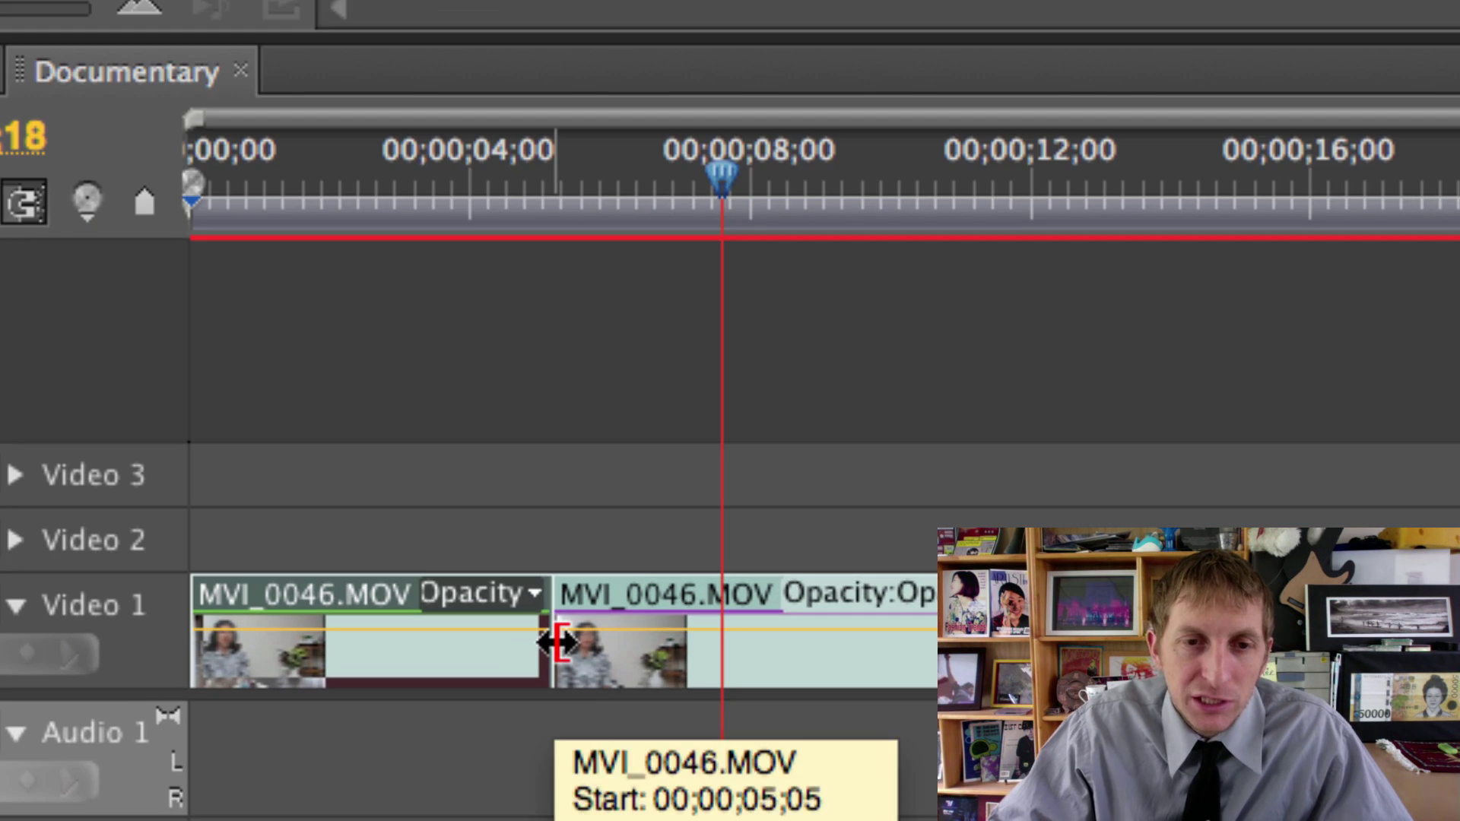
mouse_move(547, 639)
mouse_down()
mouse_move(481, 639)
mouse_move(528, 638)
mouse_up()
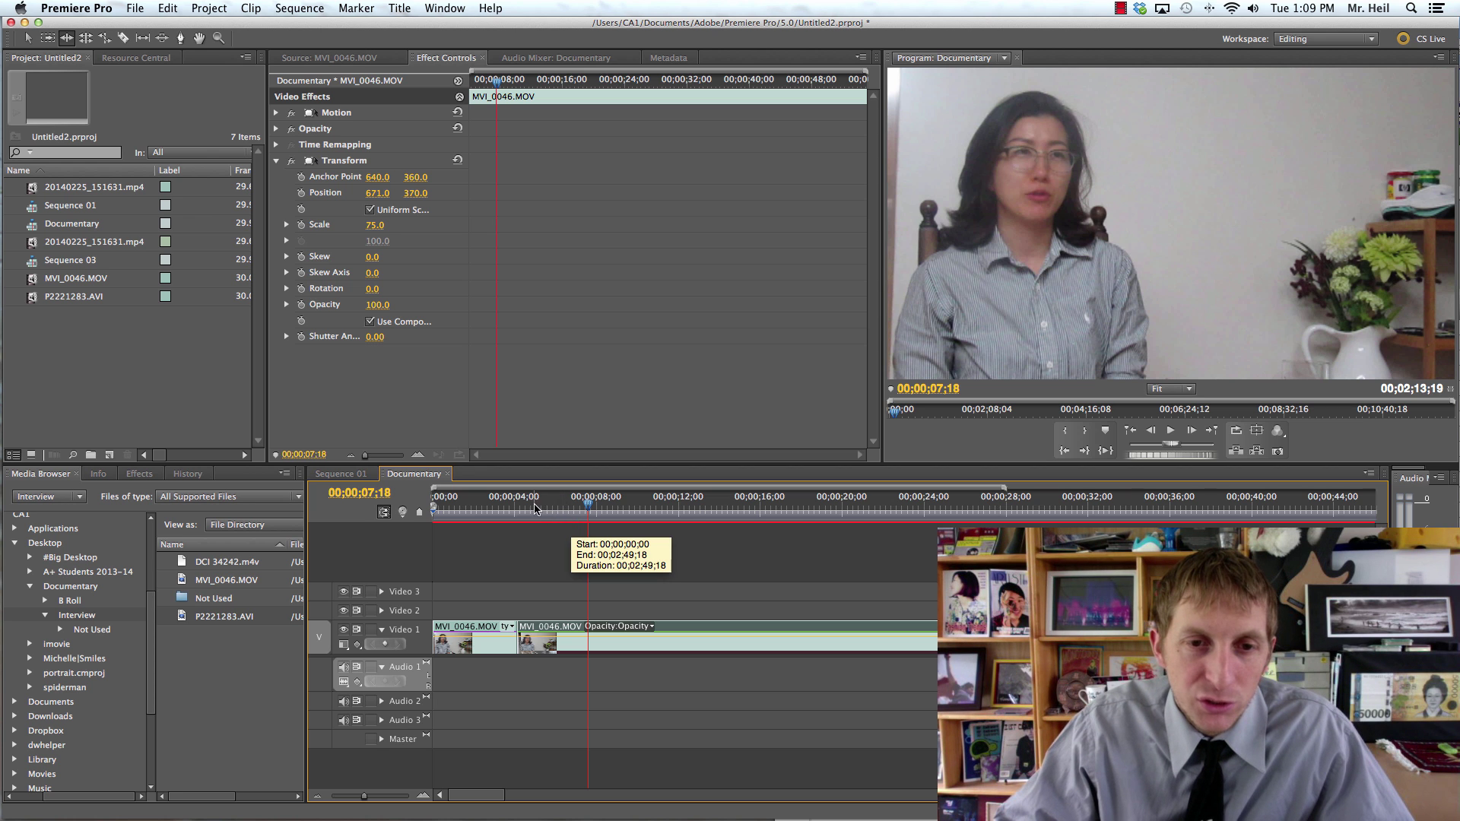
drag(540, 508, 568, 505)
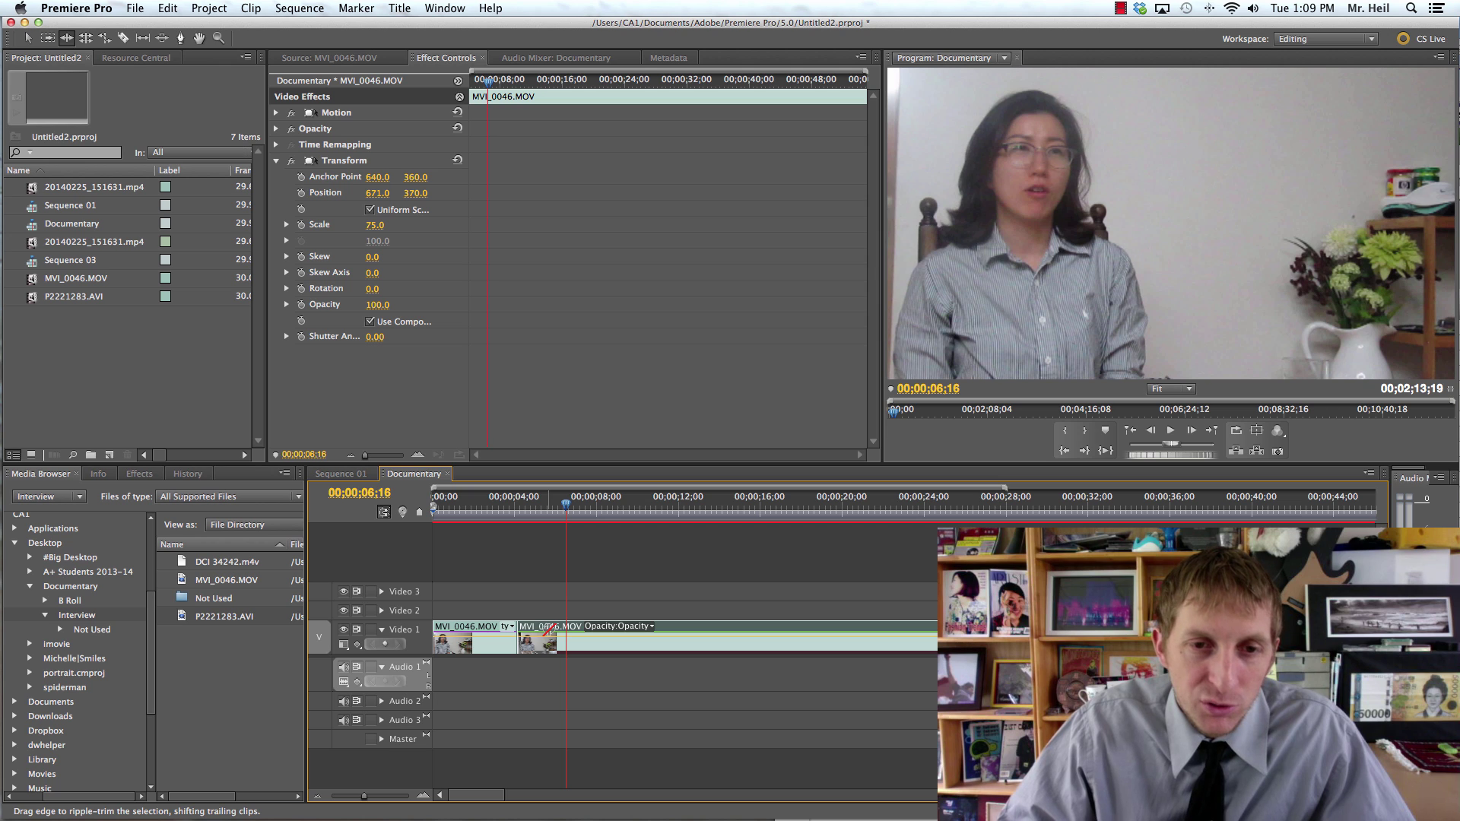
key(v)
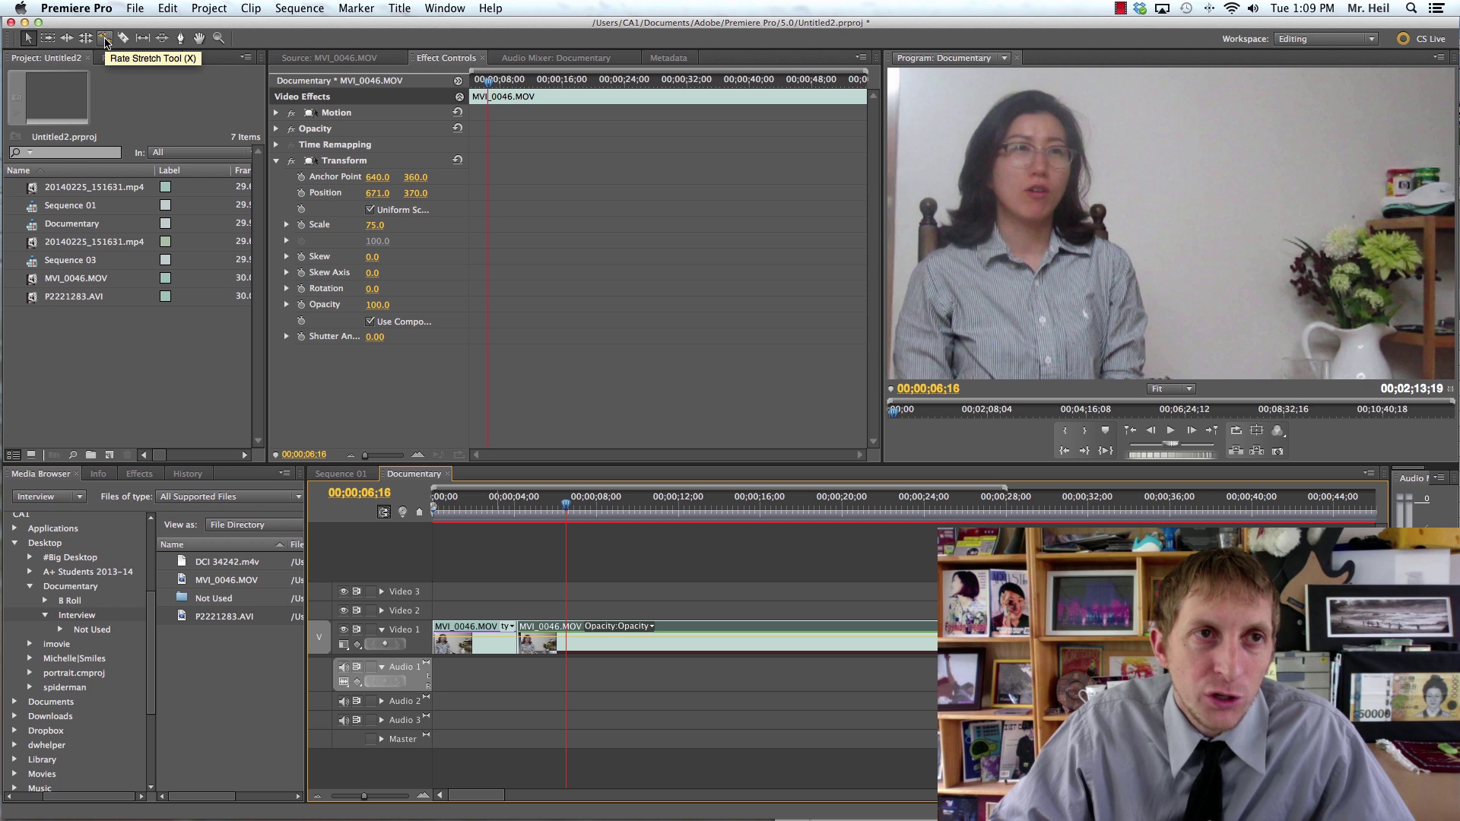
Step: Rate-stretch the first MVI_0046 clip so it runs 00;00;00;00 to 00;00;04;03, meeting the second clip
click(104, 40)
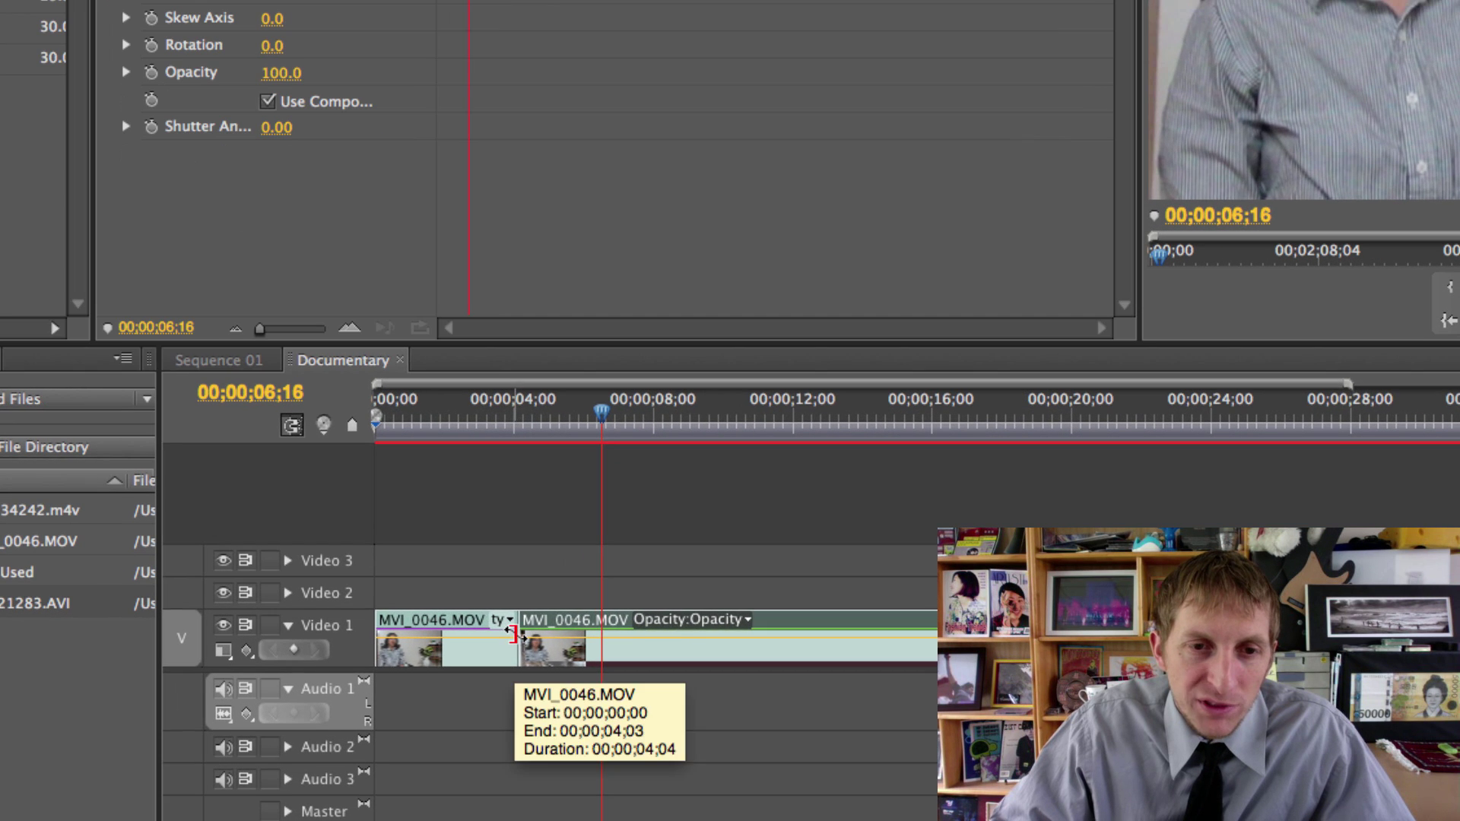
drag(514, 634, 473, 636)
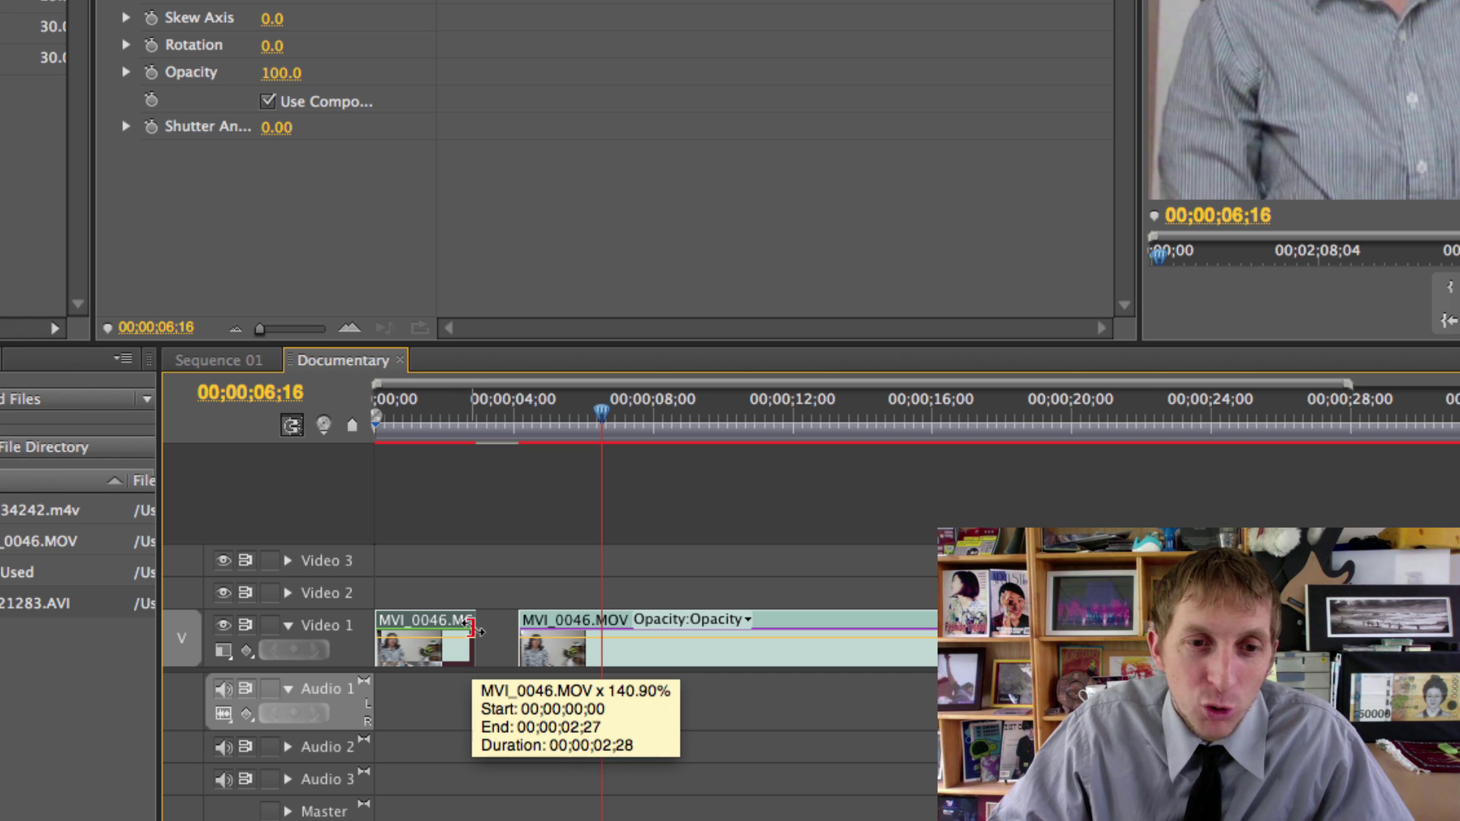
drag(472, 630, 541, 625)
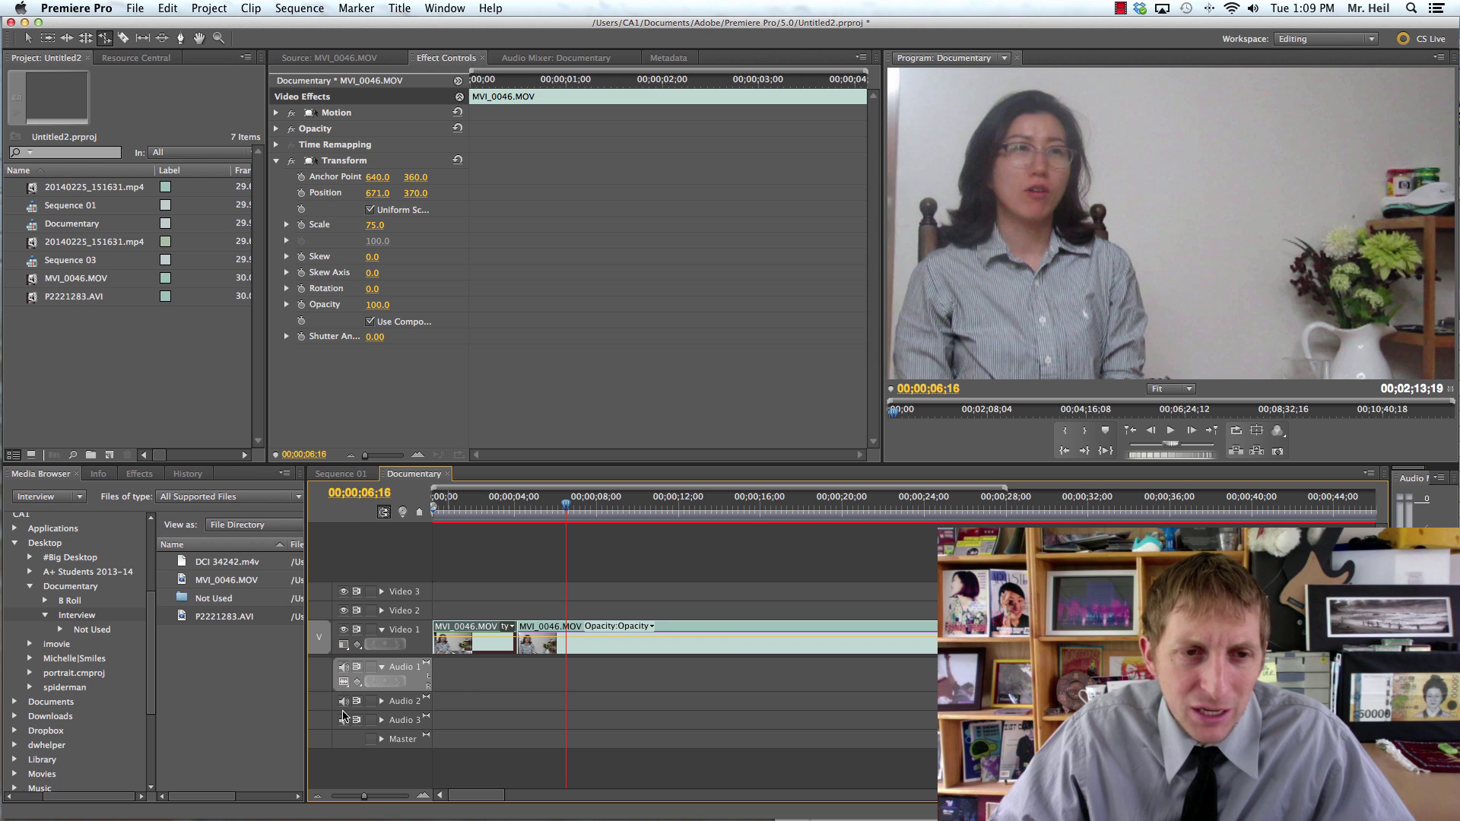
Step: Lock the Video 1 interview track and select Sequence 01 in the Project panel
click(369, 631)
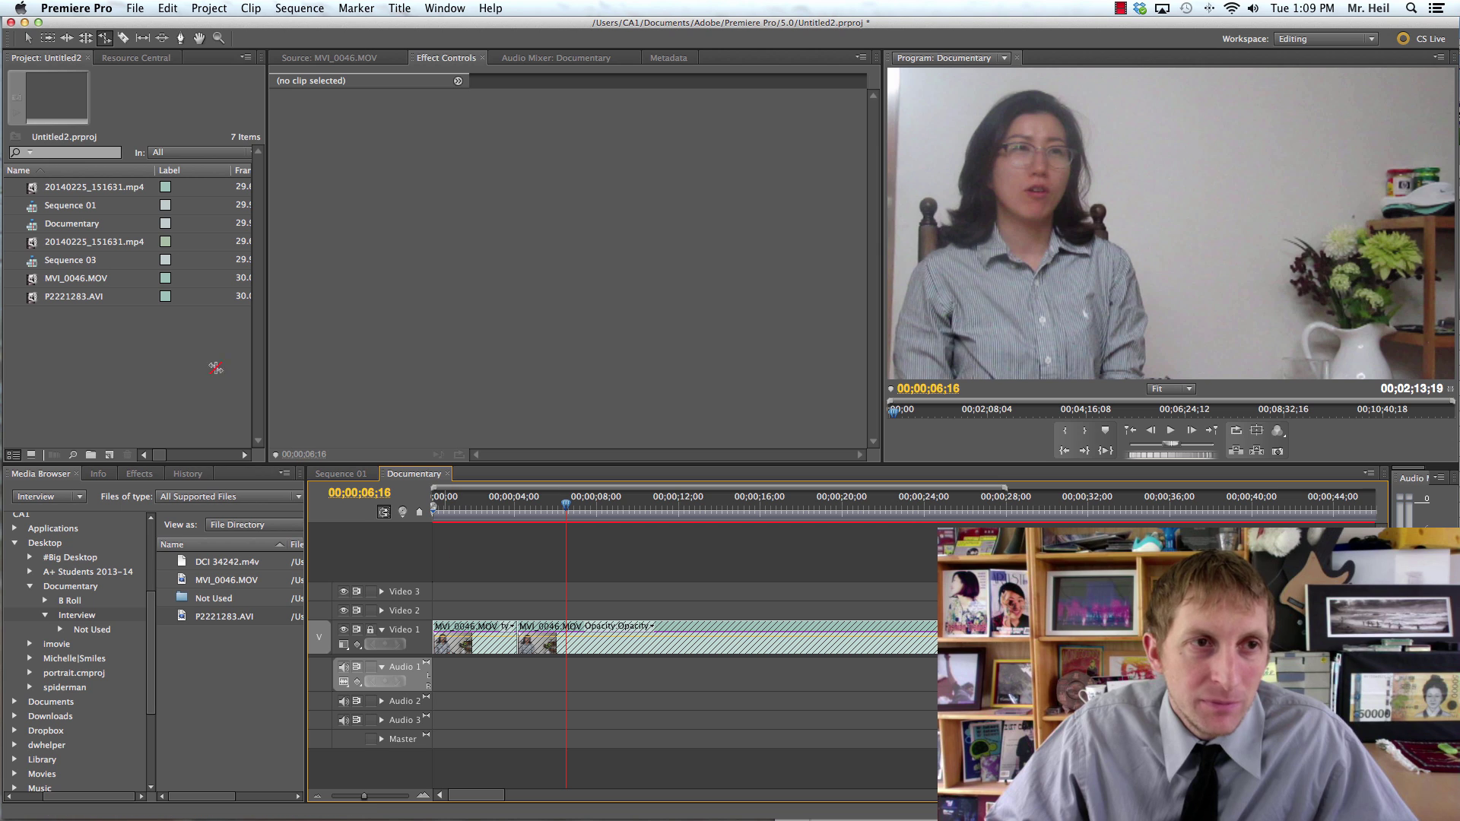
click(62, 206)
click(49, 206)
click(32, 244)
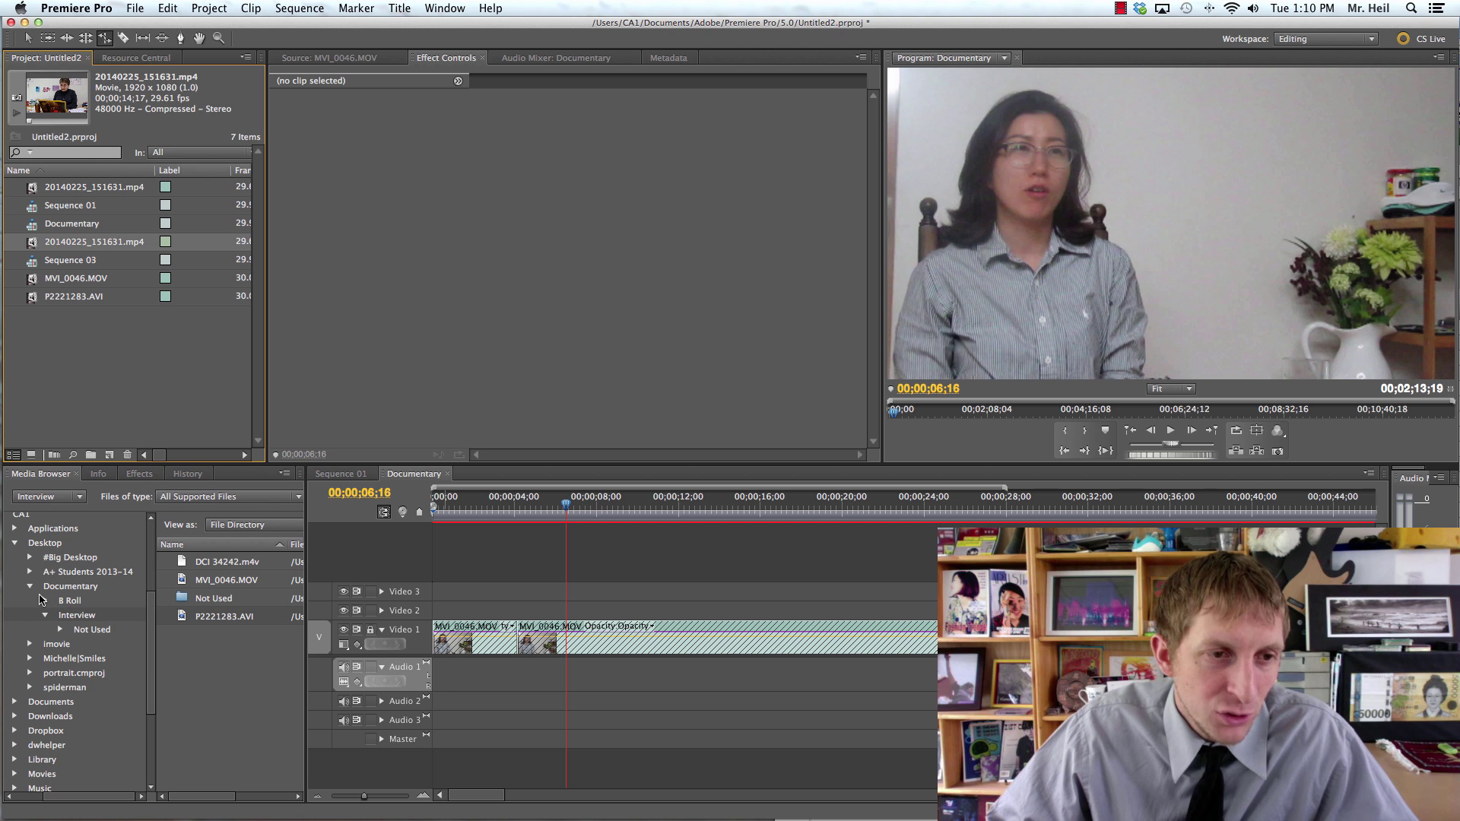
Step: Import 20140225_154310.mp4 from the B Roll folder and place it on Video 2 above the interview
click(45, 601)
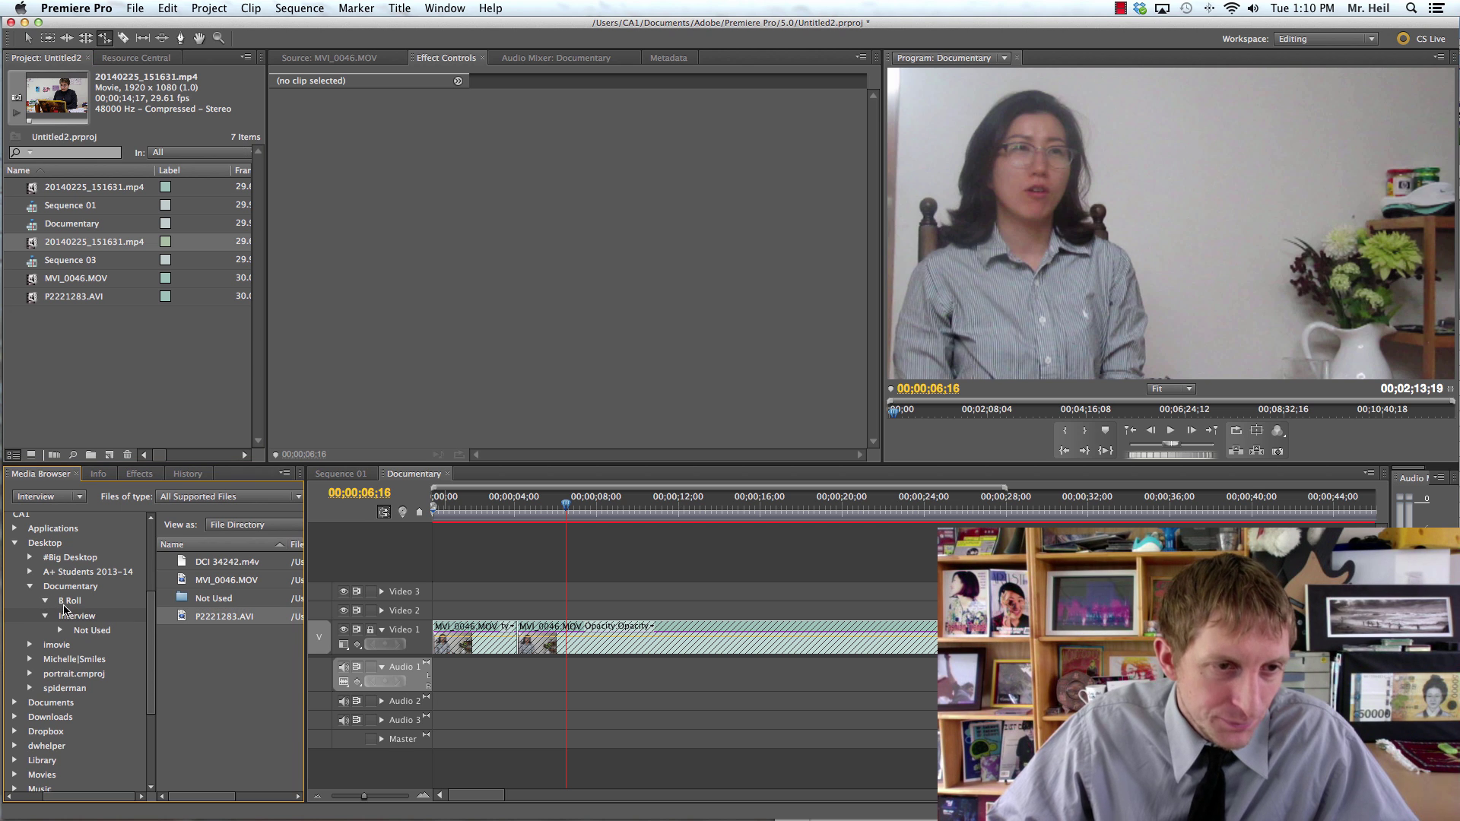
click(70, 601)
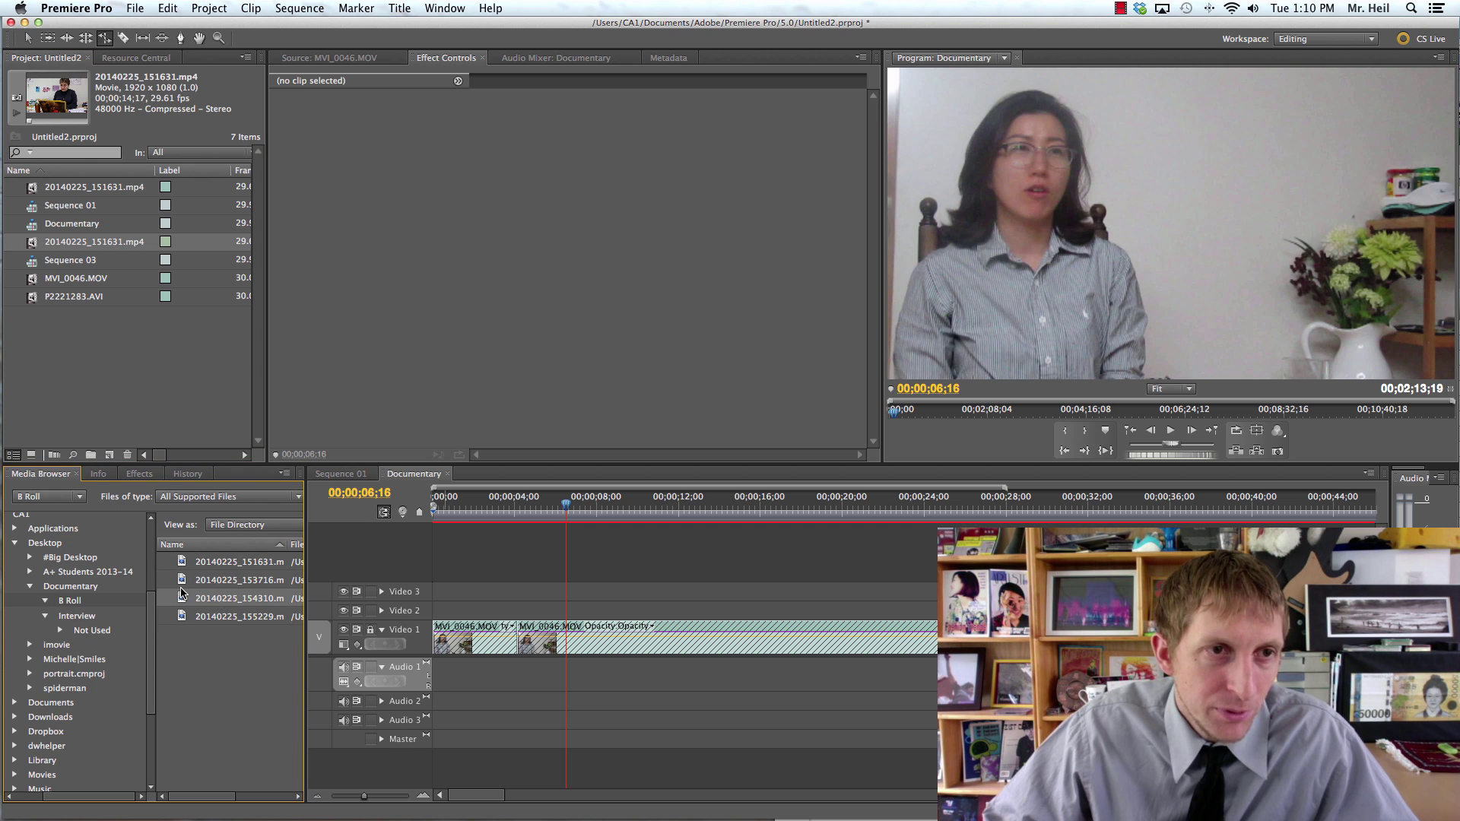
drag(80, 375, 96, 390)
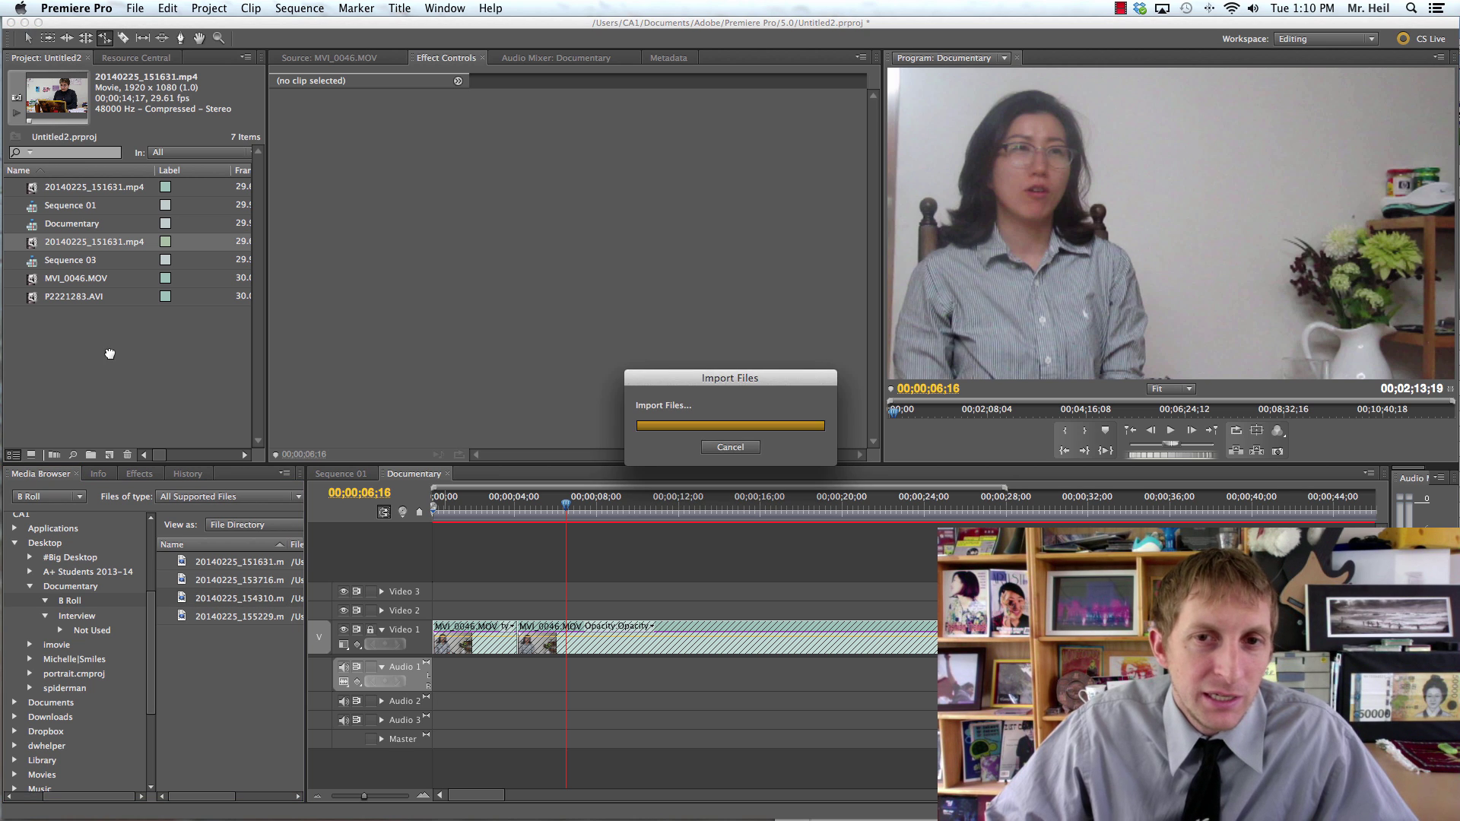
drag(22, 321, 473, 607)
Step: Scrub through the B-roll over the interview and mute the Audio 2 track
click(525, 502)
drag(526, 501, 643, 508)
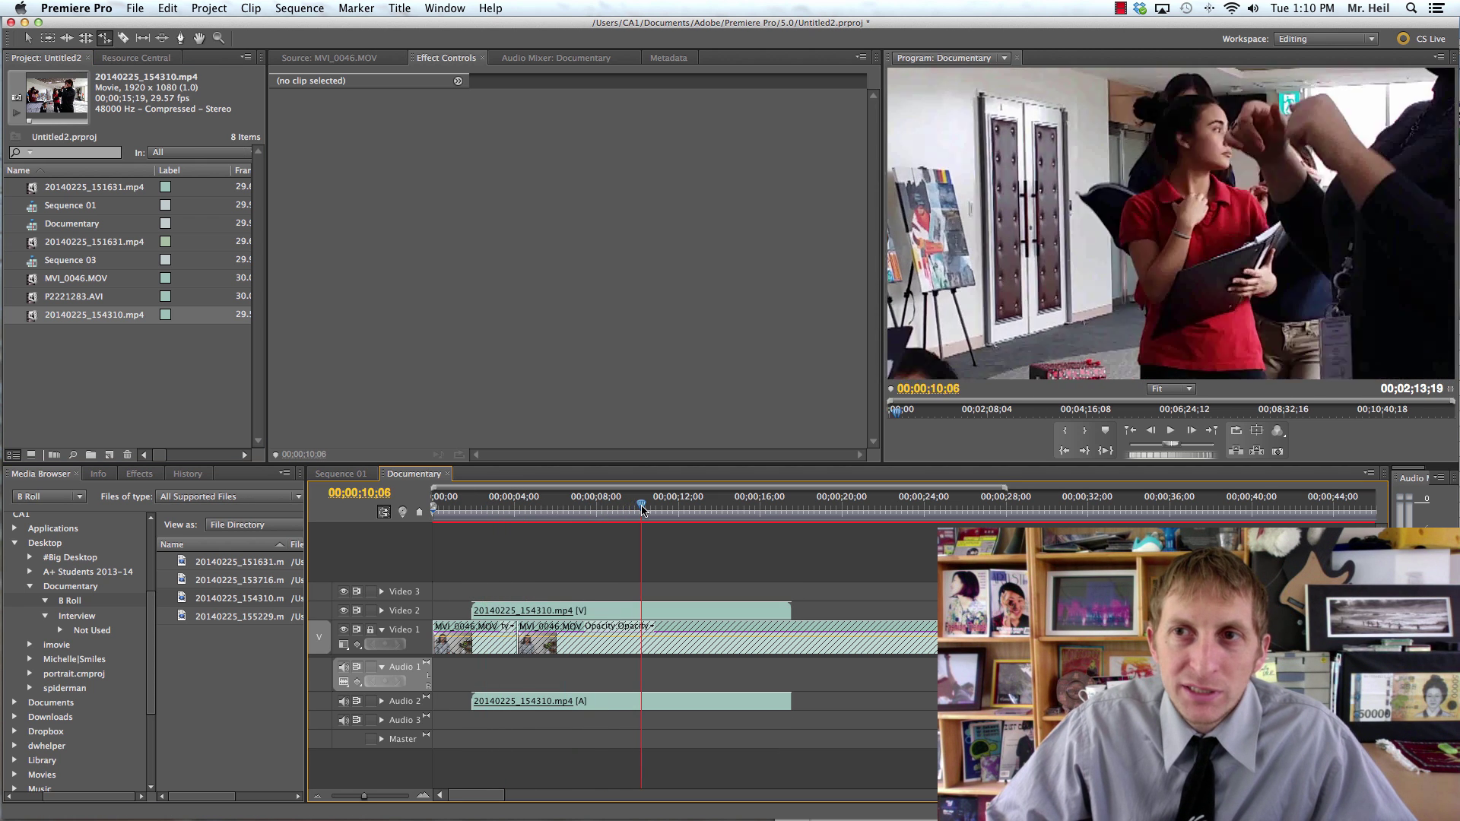
click(343, 704)
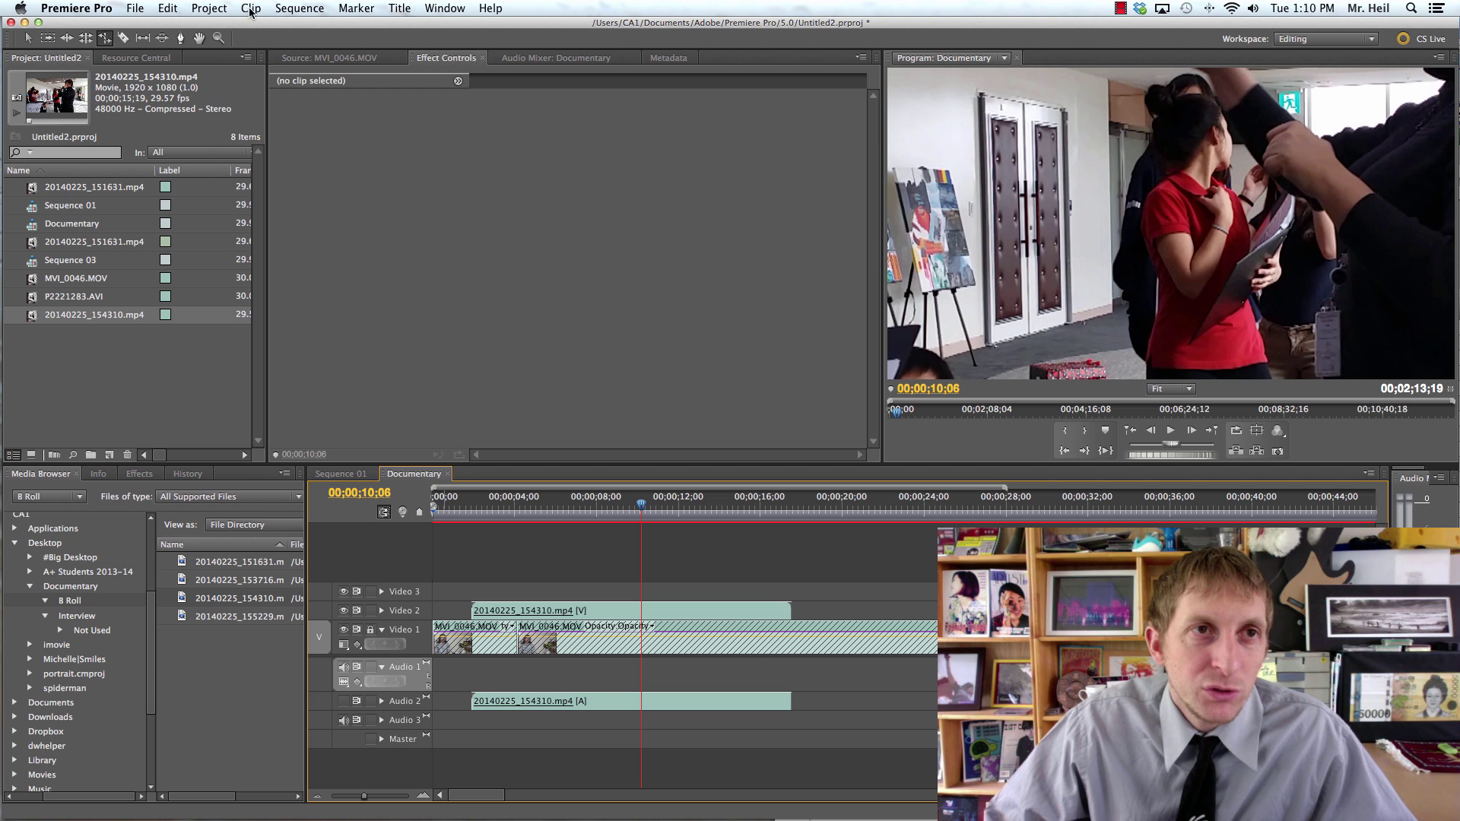
Step: Open Export Media for the Documentary sequence and set the format to H.264, outputting Documentary.mp4
click(132, 9)
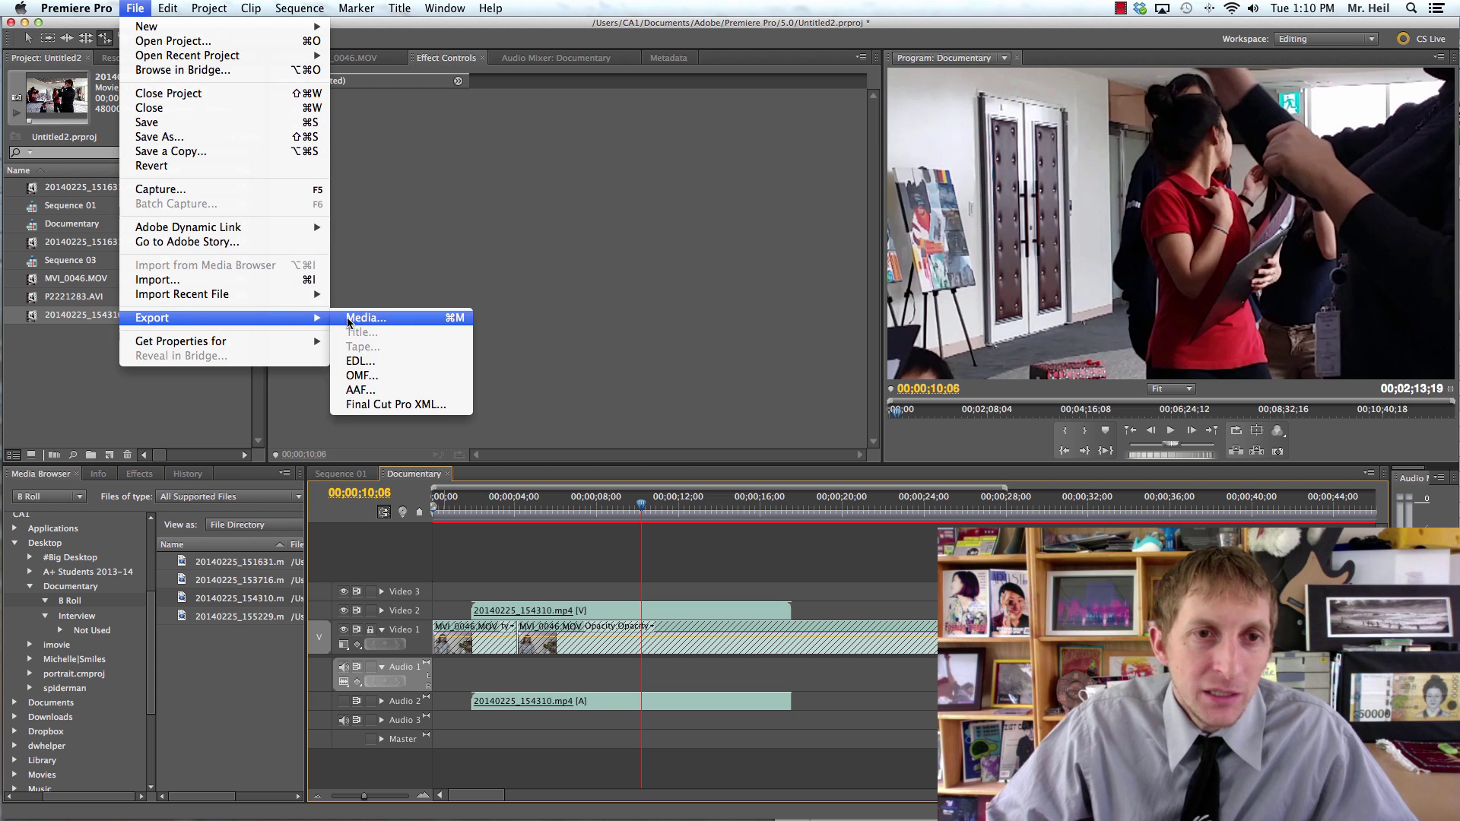
click(352, 317)
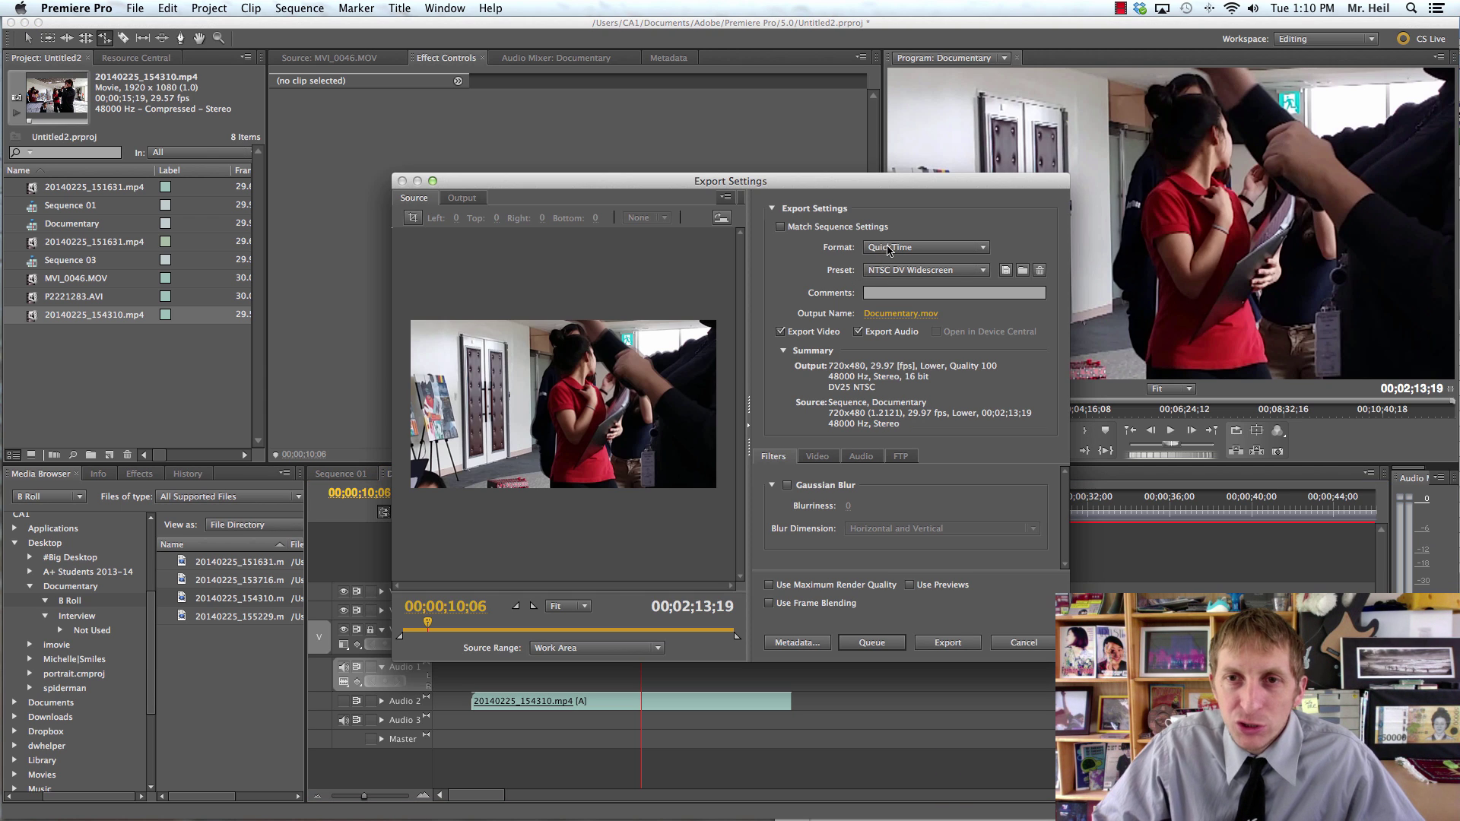
click(888, 249)
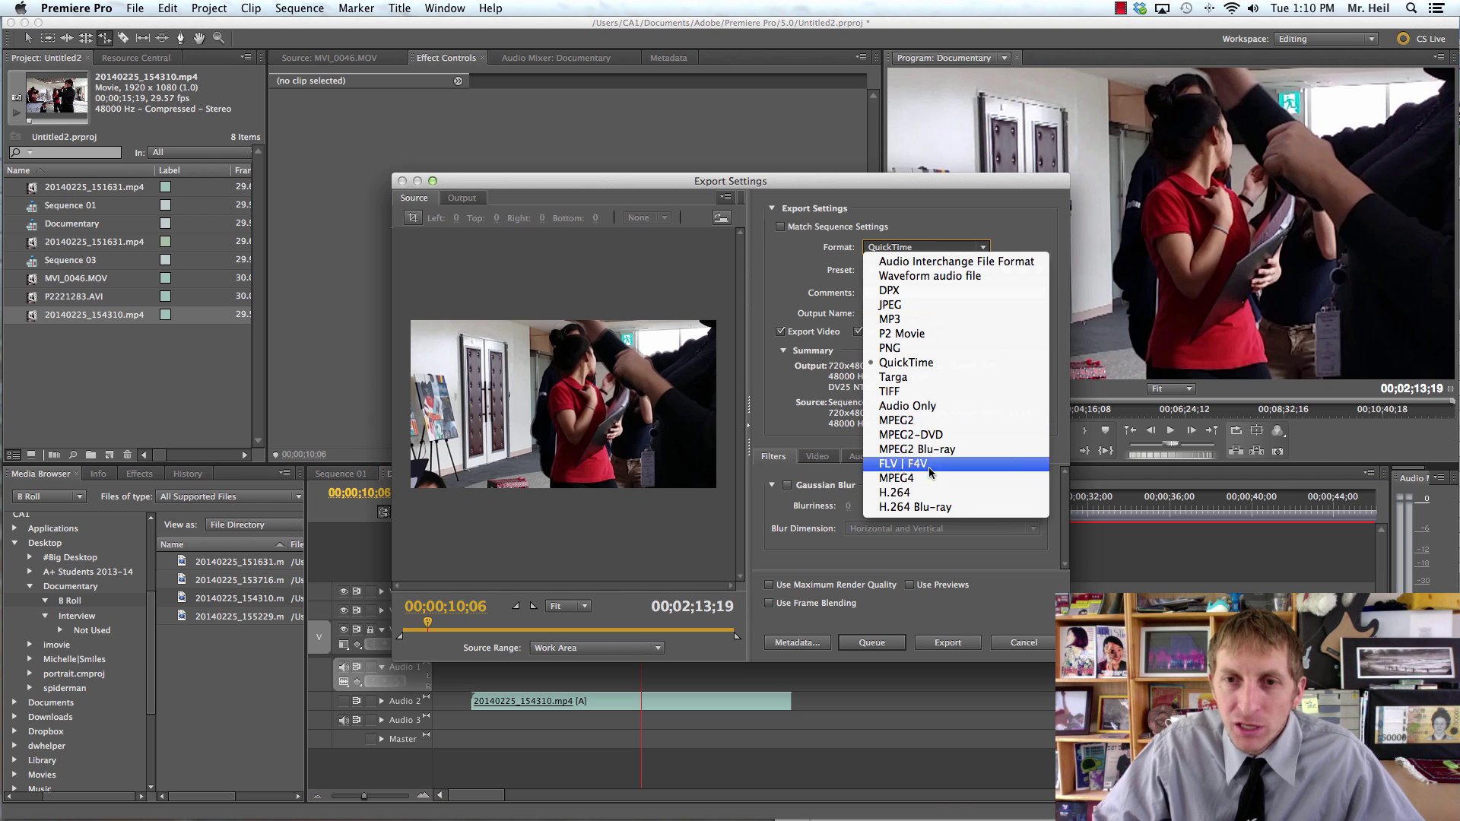
click(912, 363)
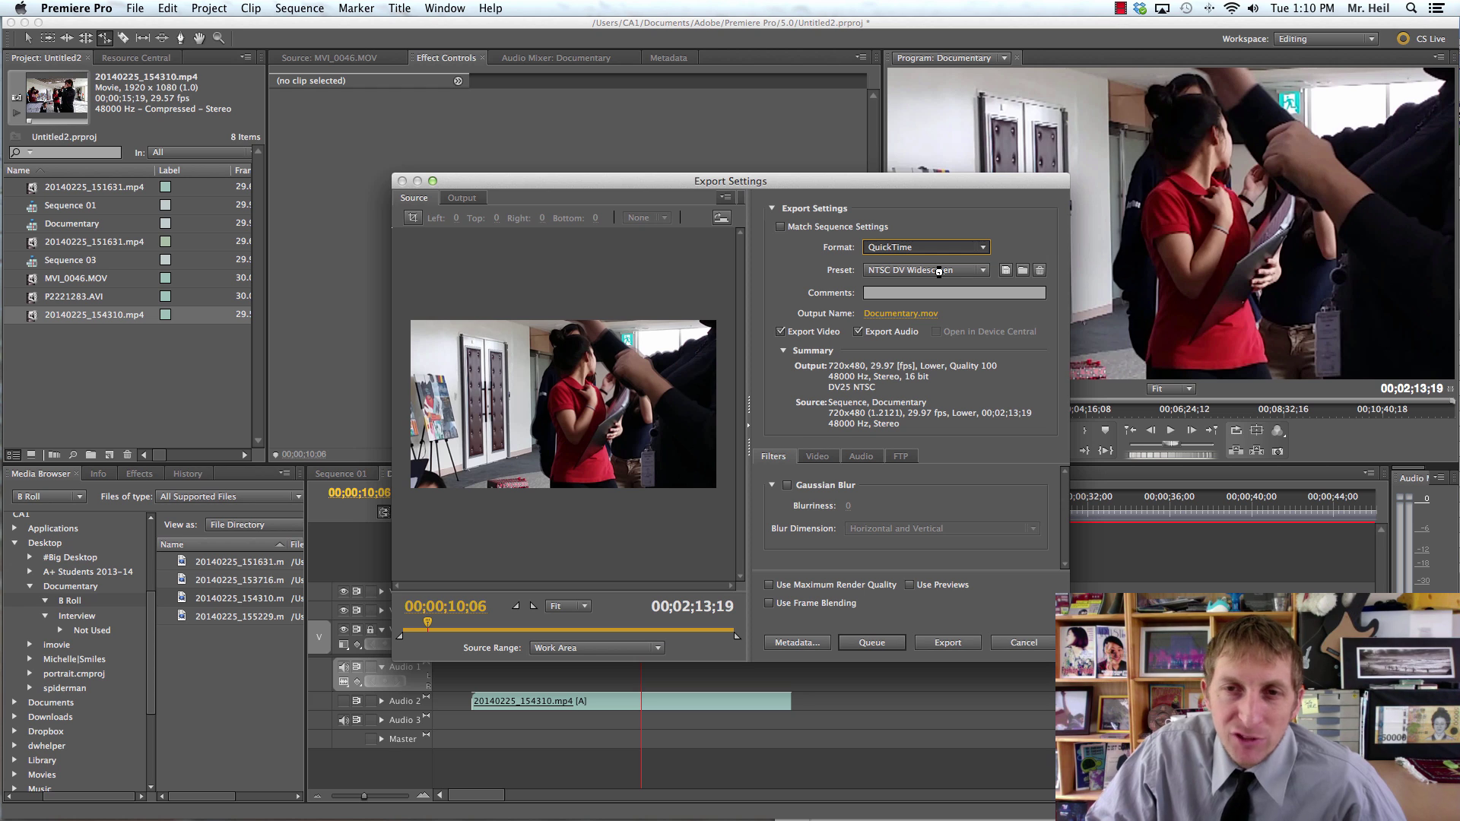
key(h)
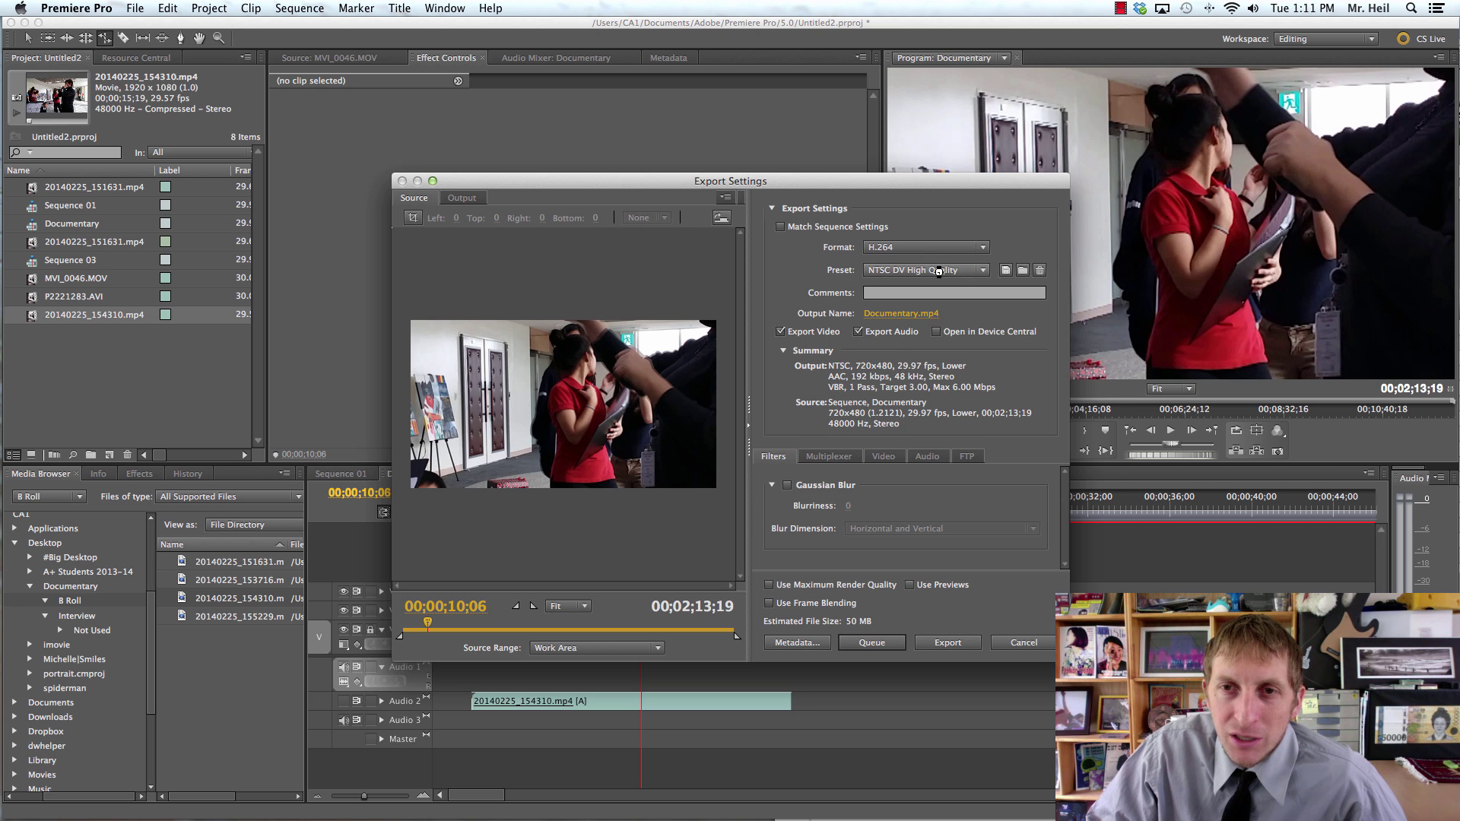
click(941, 275)
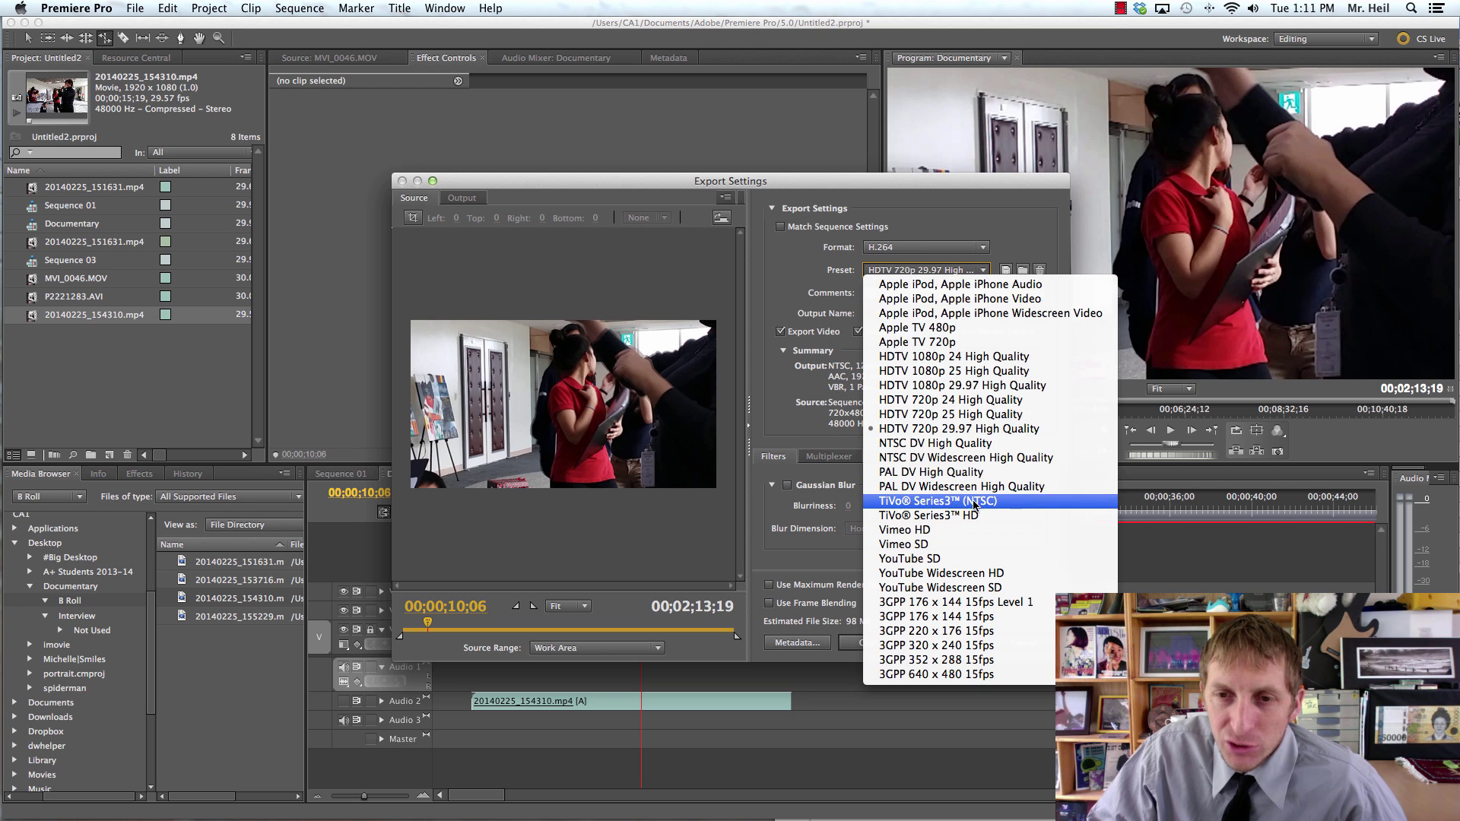